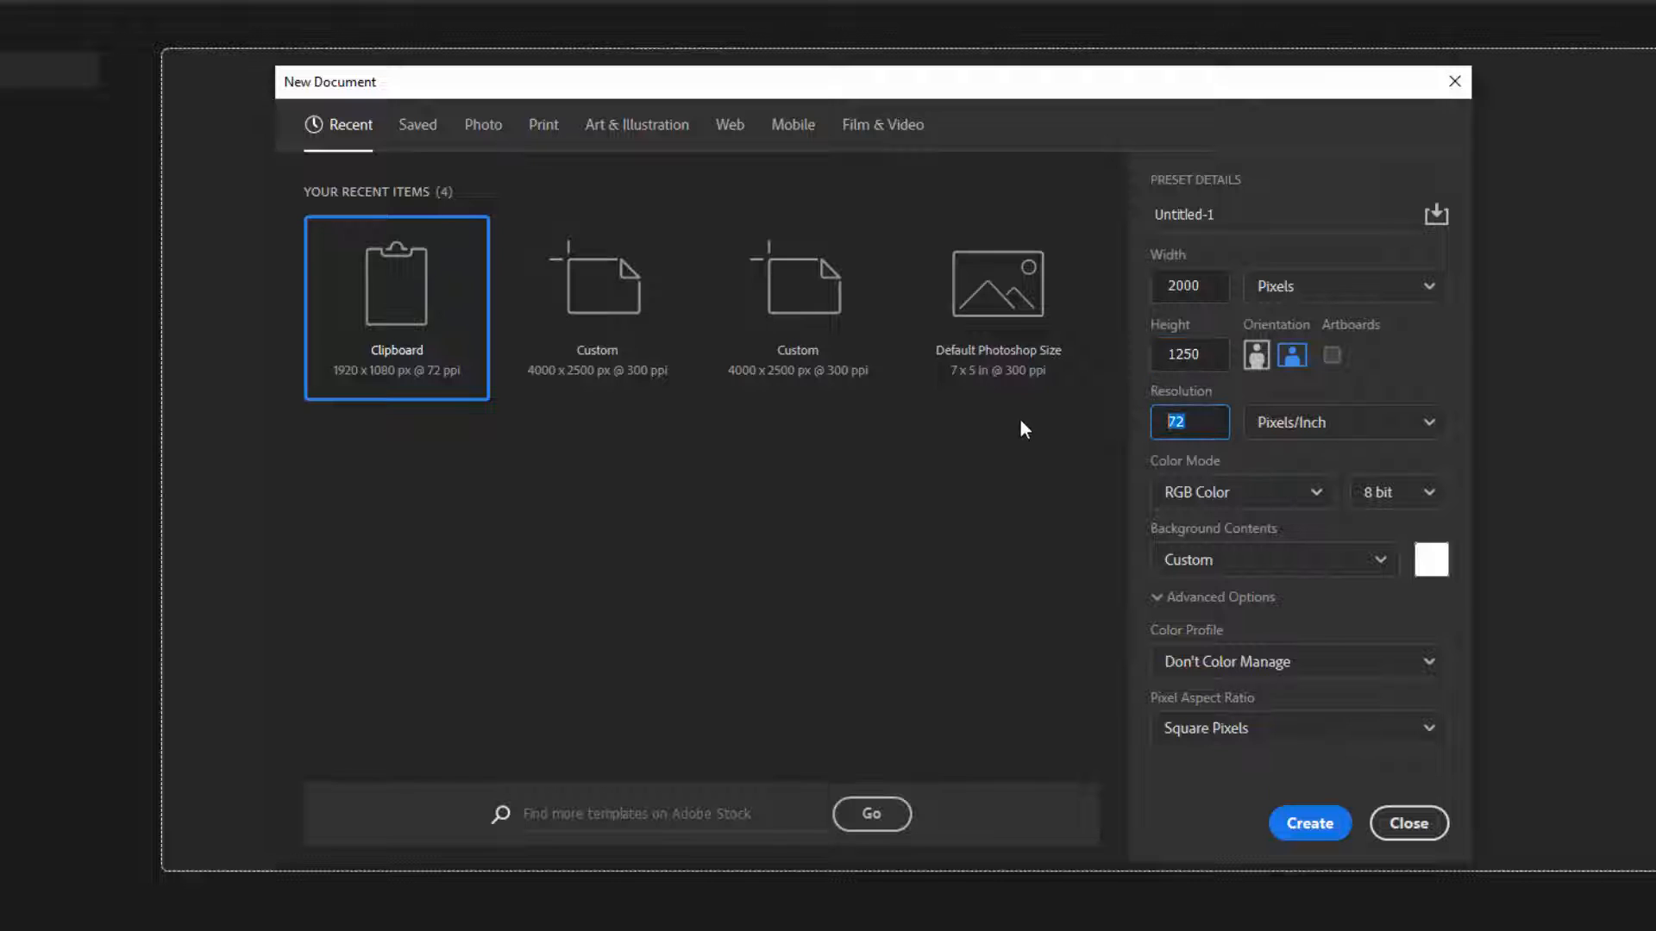
# Set the resolution to 300 pixels/inch and create the 2000 × 1250 px document
pyautogui.write('300')
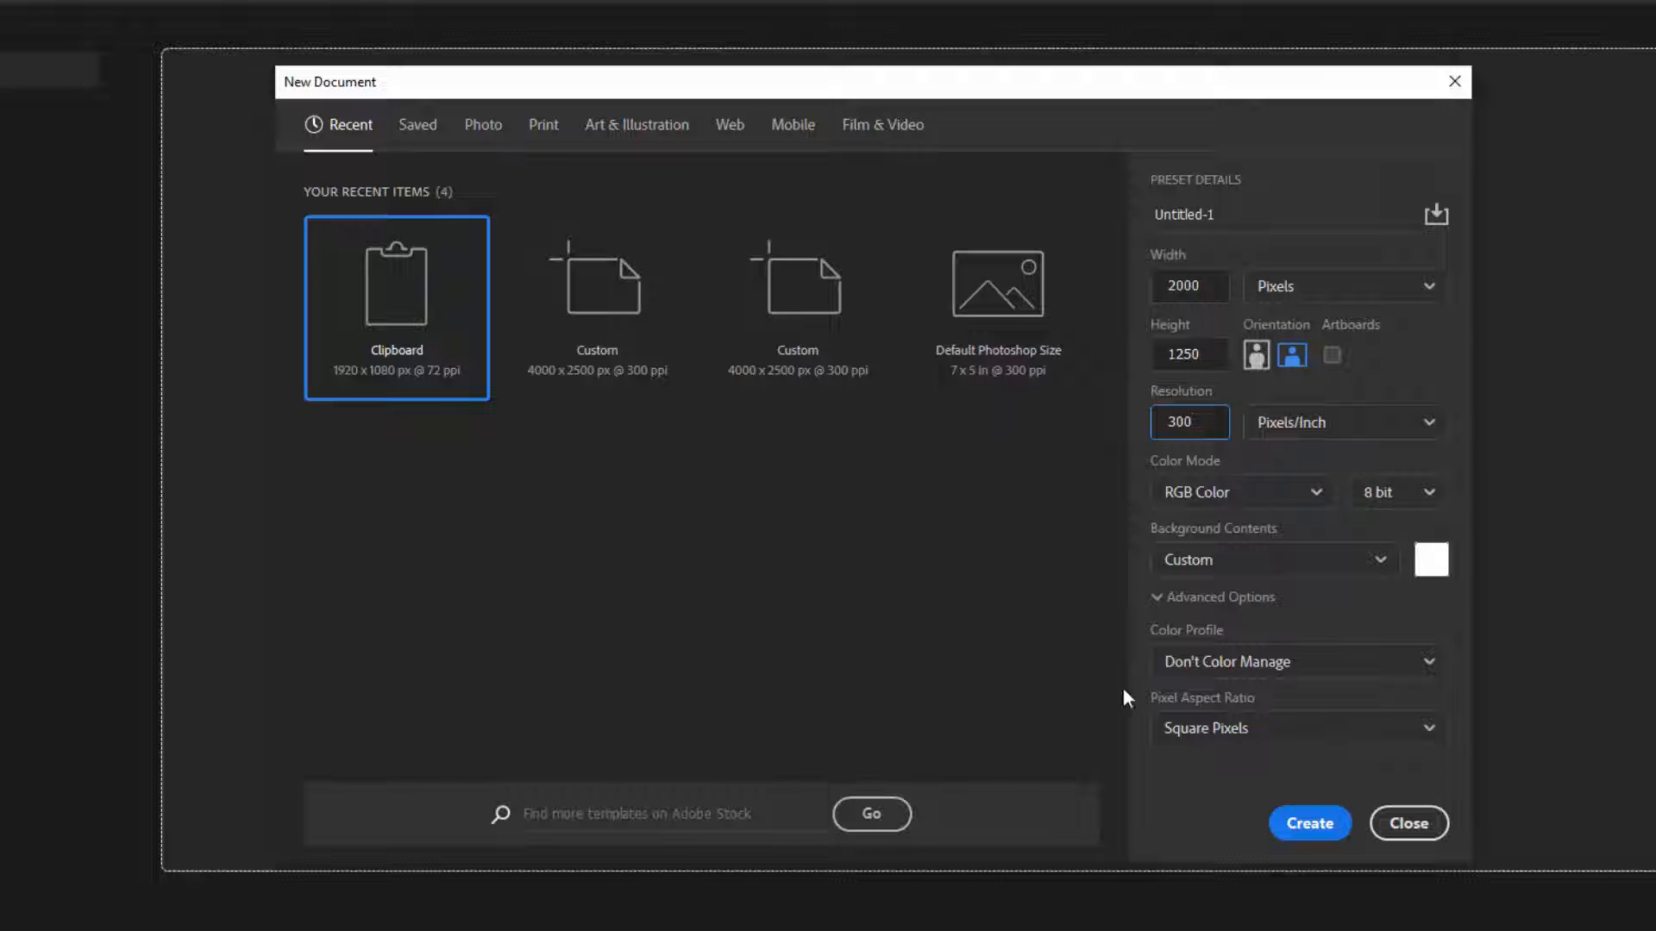
pyautogui.click(1306, 821)
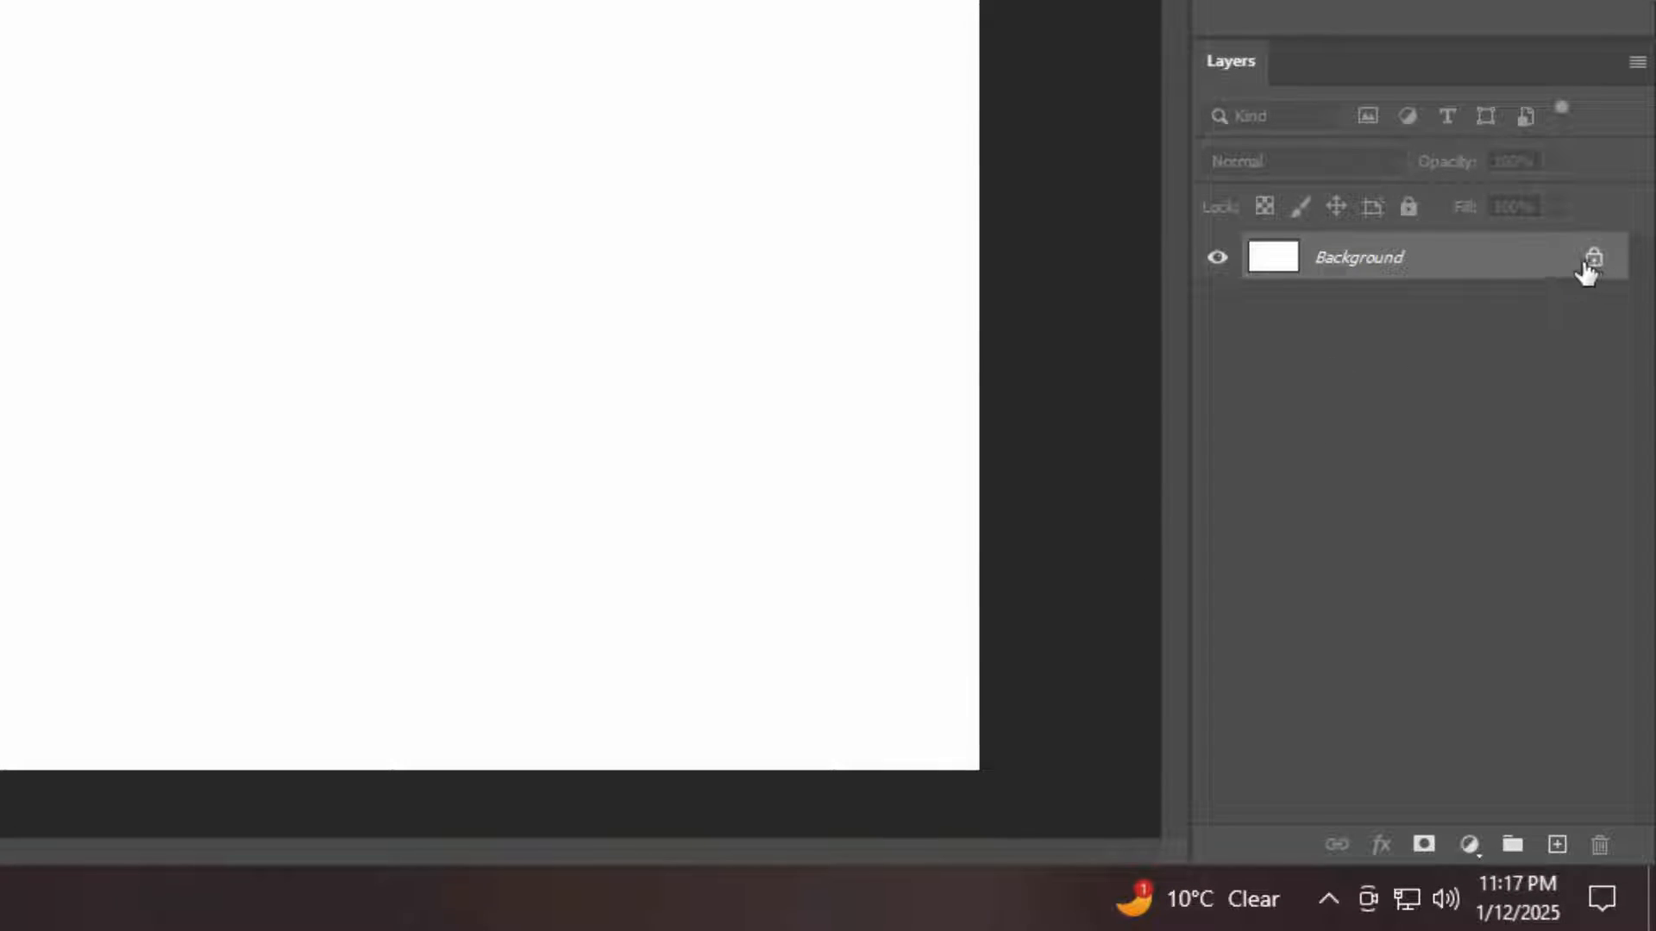
# Unlock the background layer, put it in a group named "Background" and collapse that group
pyautogui.click(1593, 257)
pyautogui.hotkey('ctrl', 'g')
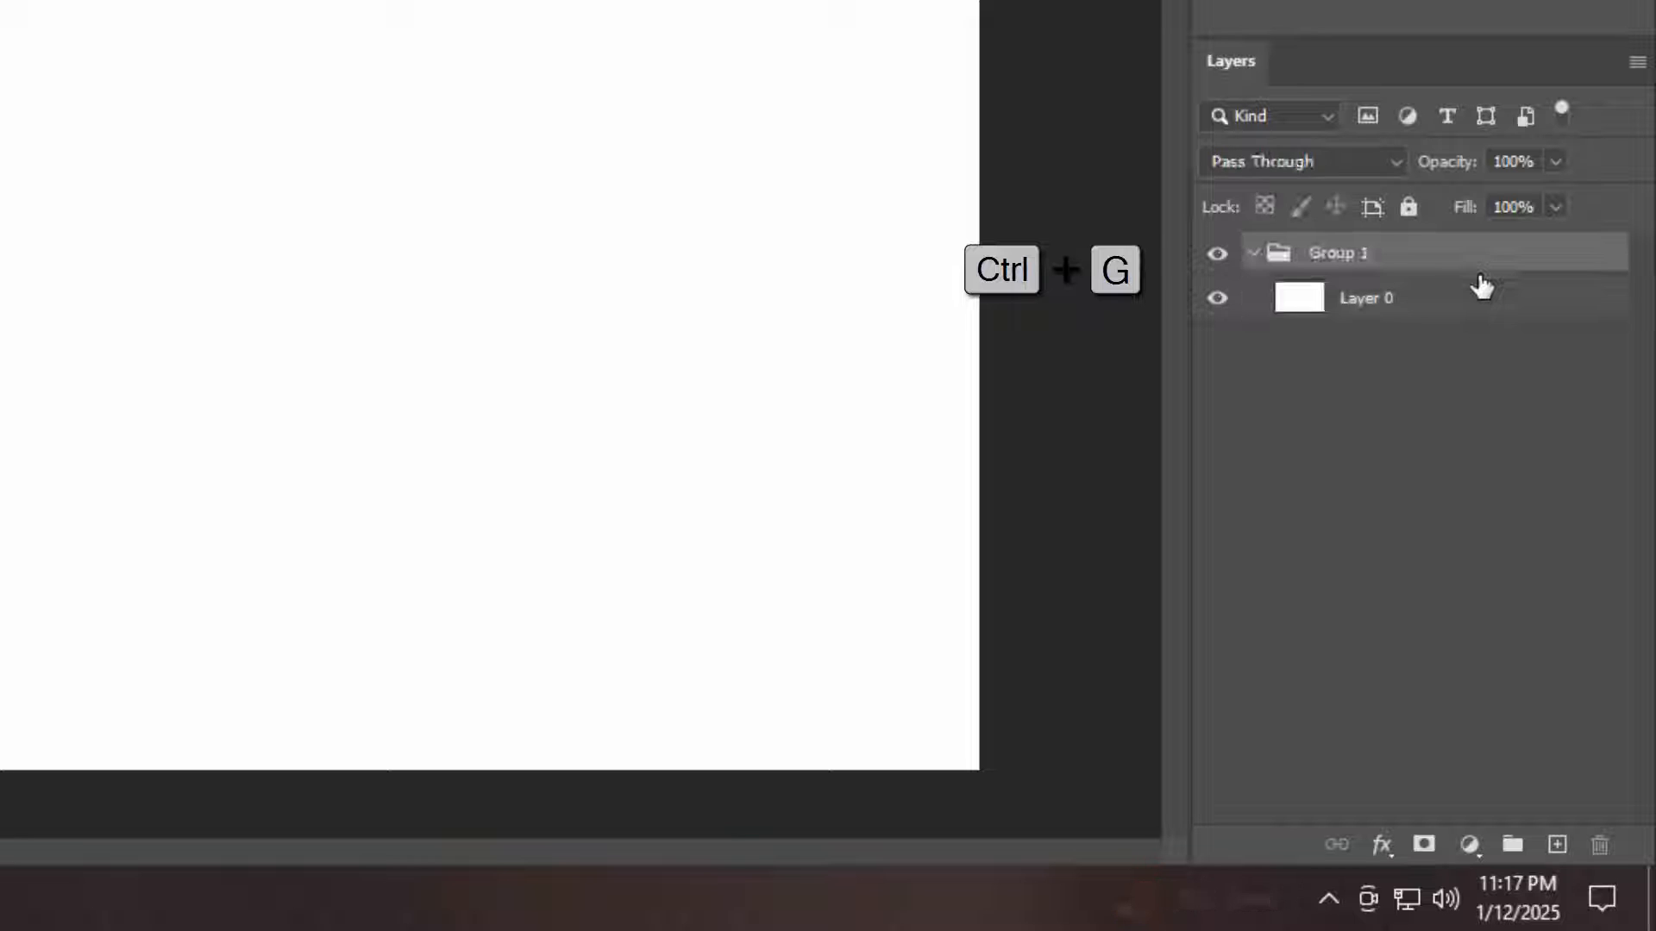
pyautogui.doubleClick(1345, 261)
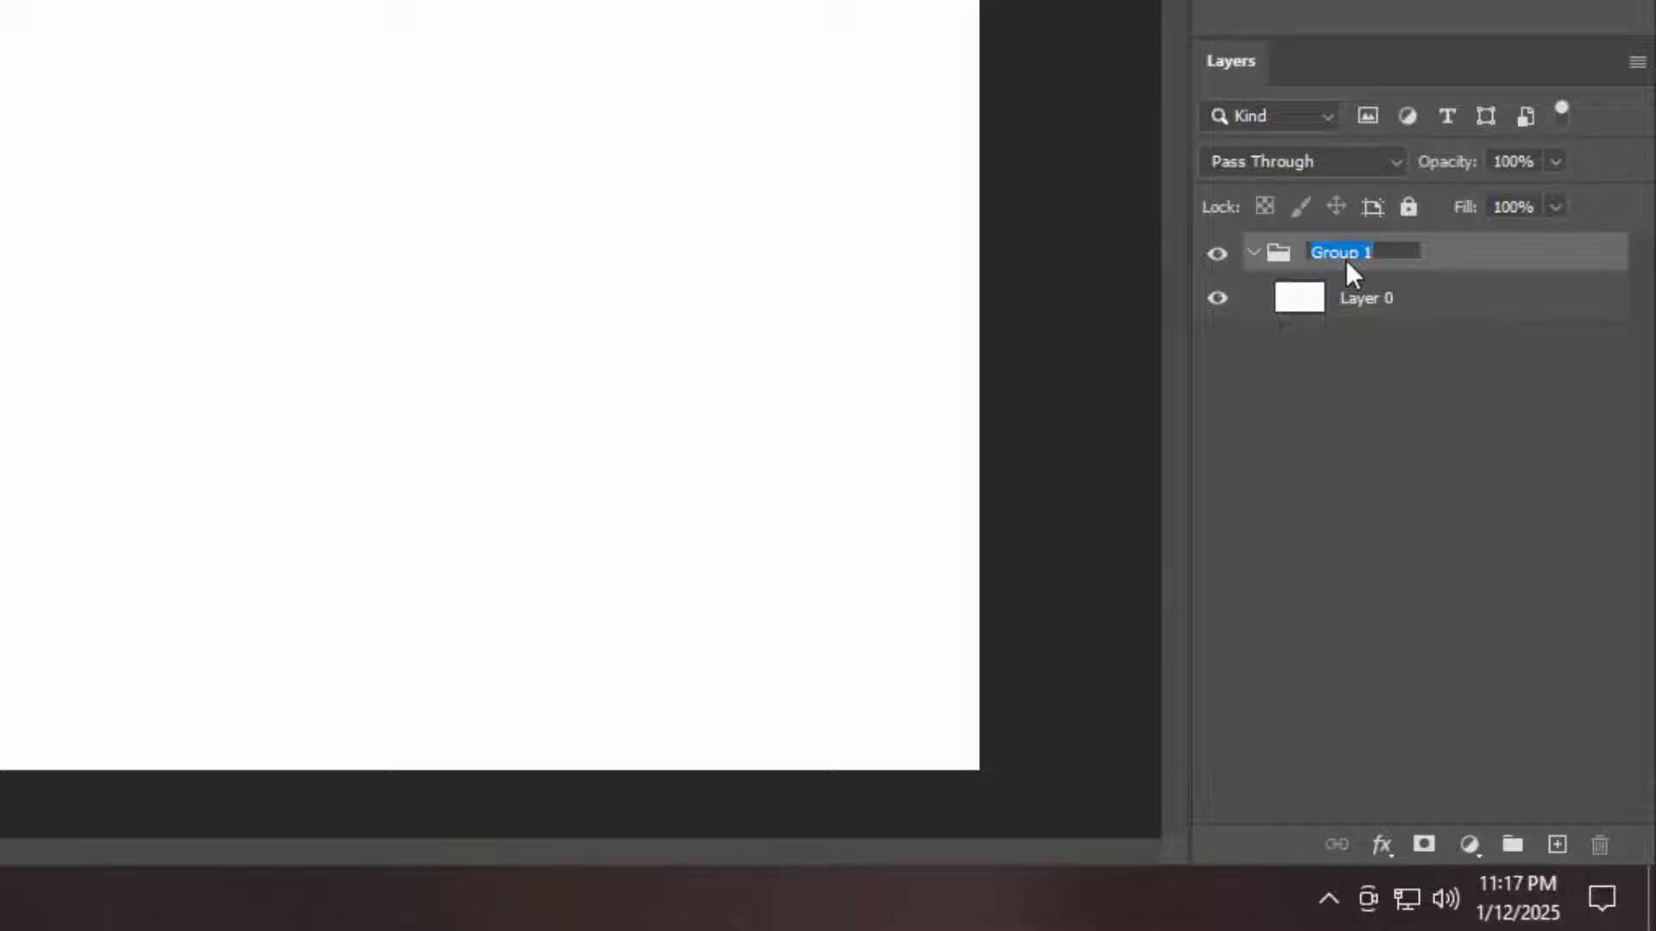
pyautogui.write('Background')
pyautogui.press('Return')
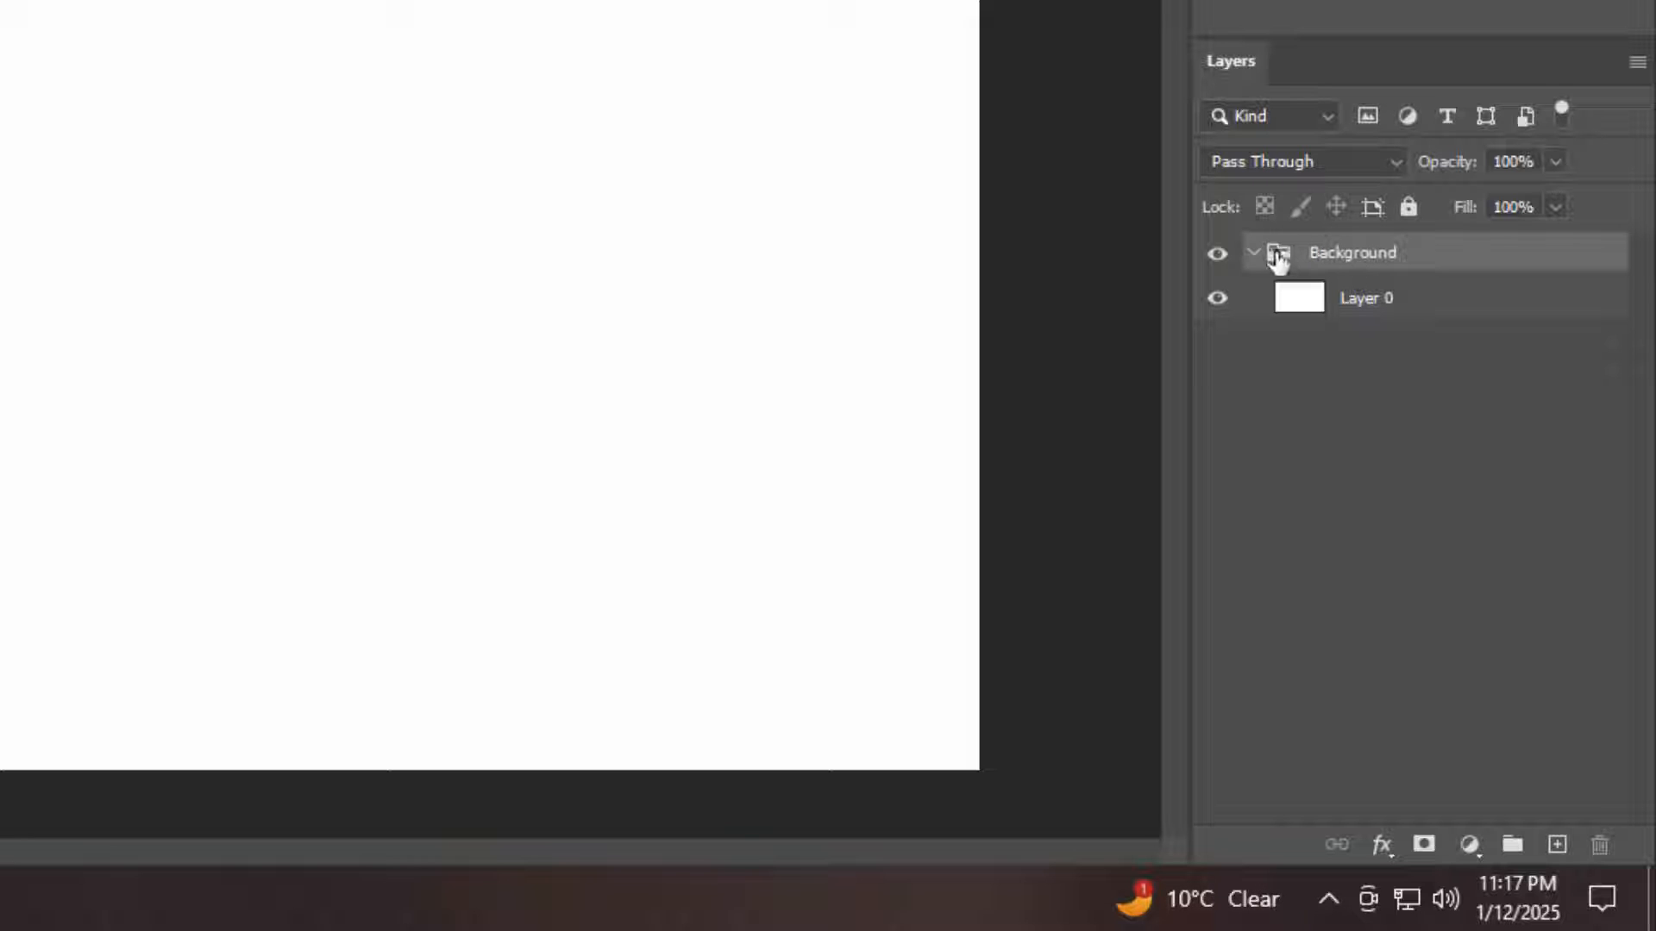
pyautogui.click(1250, 255)
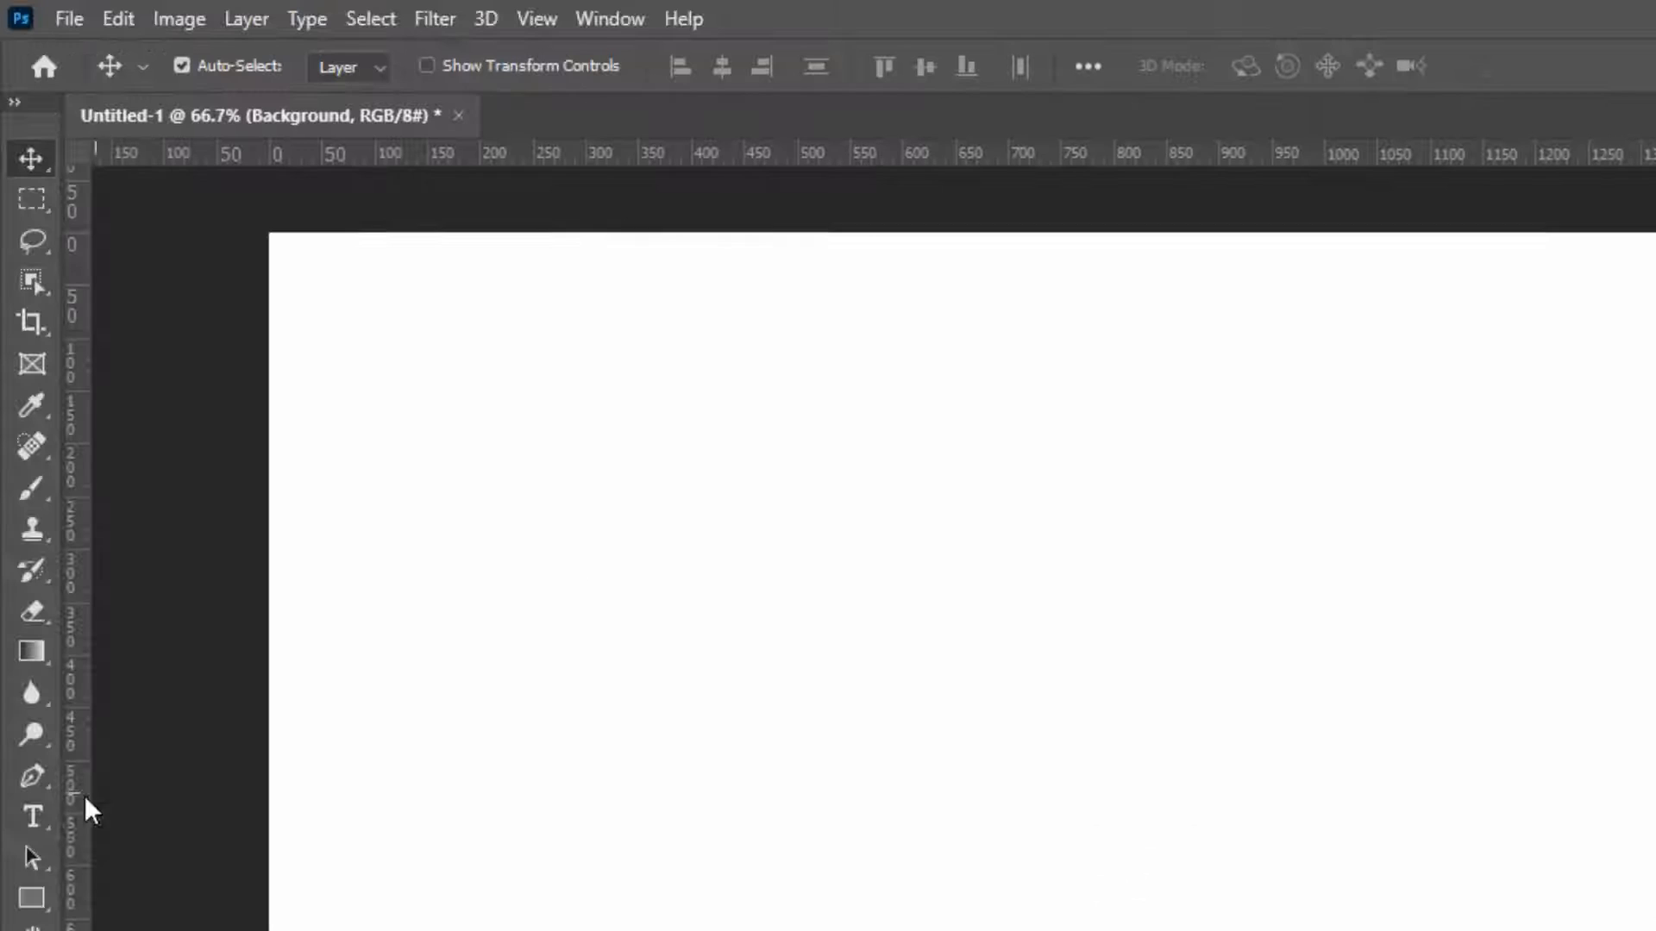
# Add the horizontal text "800K" to the canvas
pyautogui.click(38, 810)
pyautogui.click(254, 827)
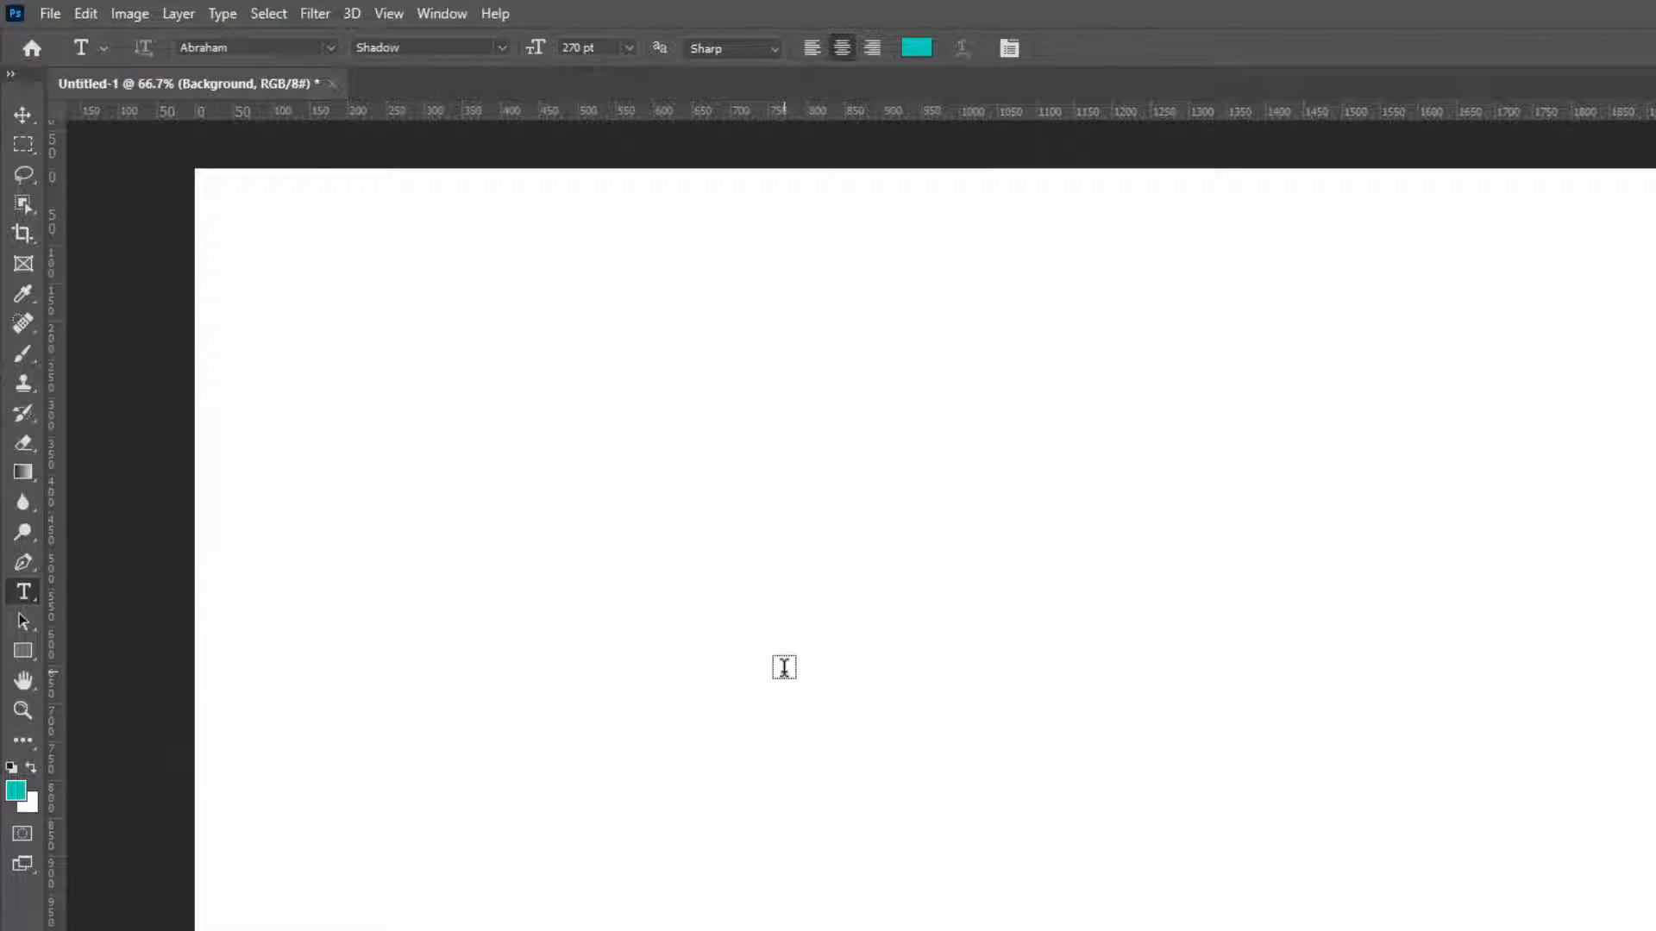
pyautogui.click(784, 668)
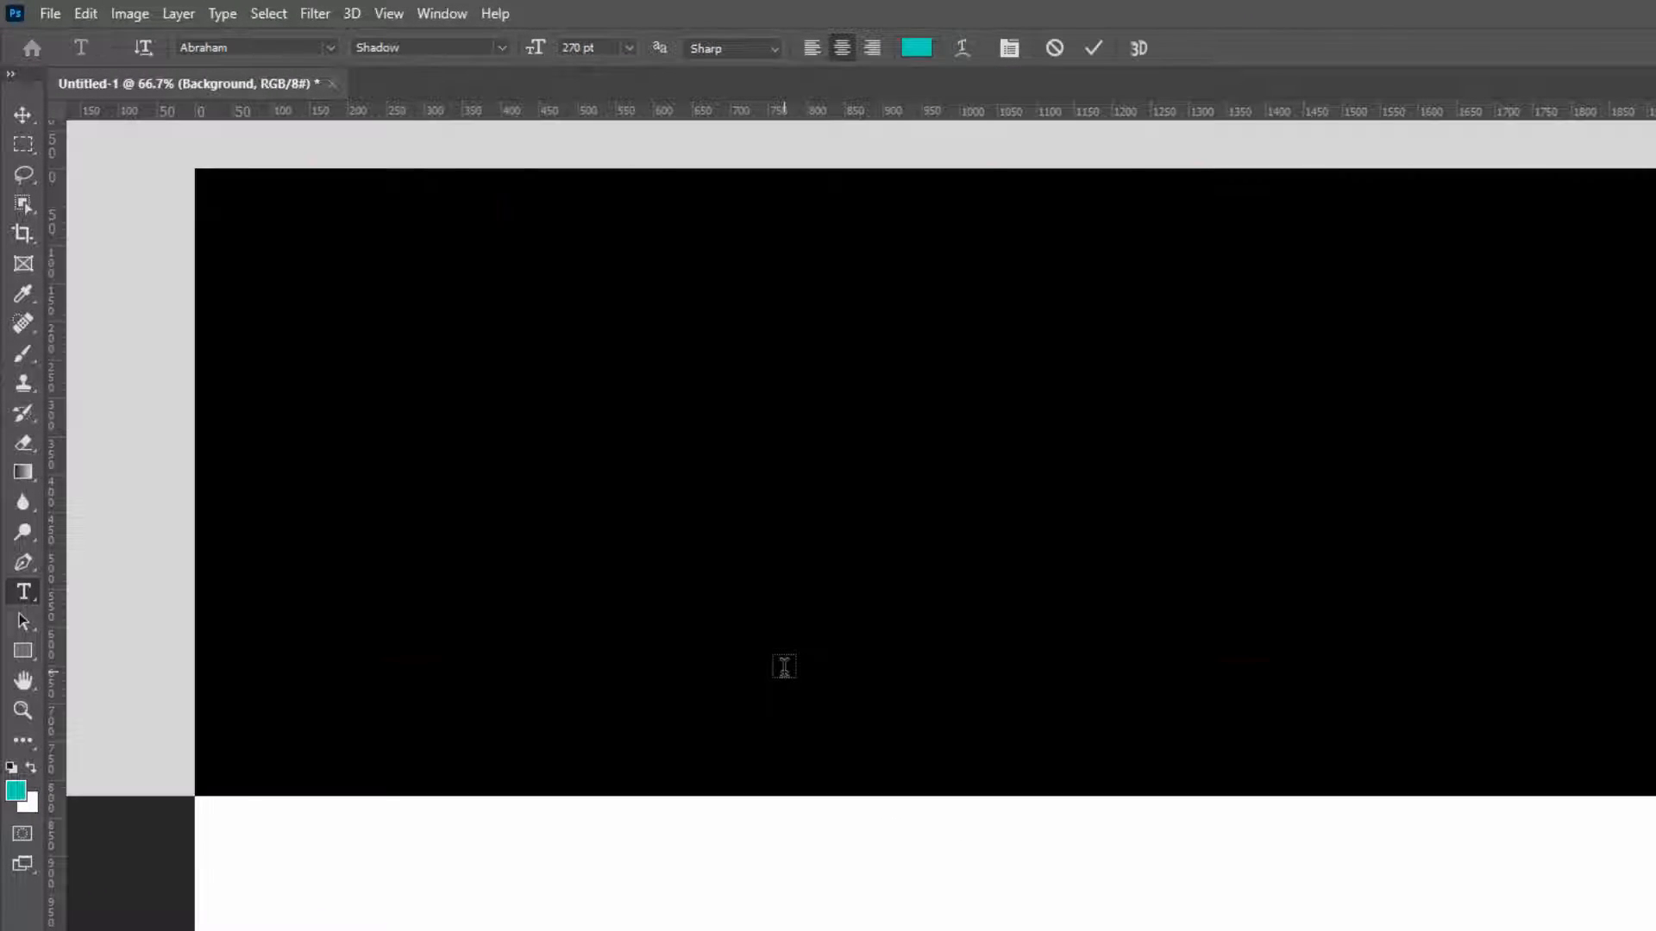
pyautogui.press('BackSpace')
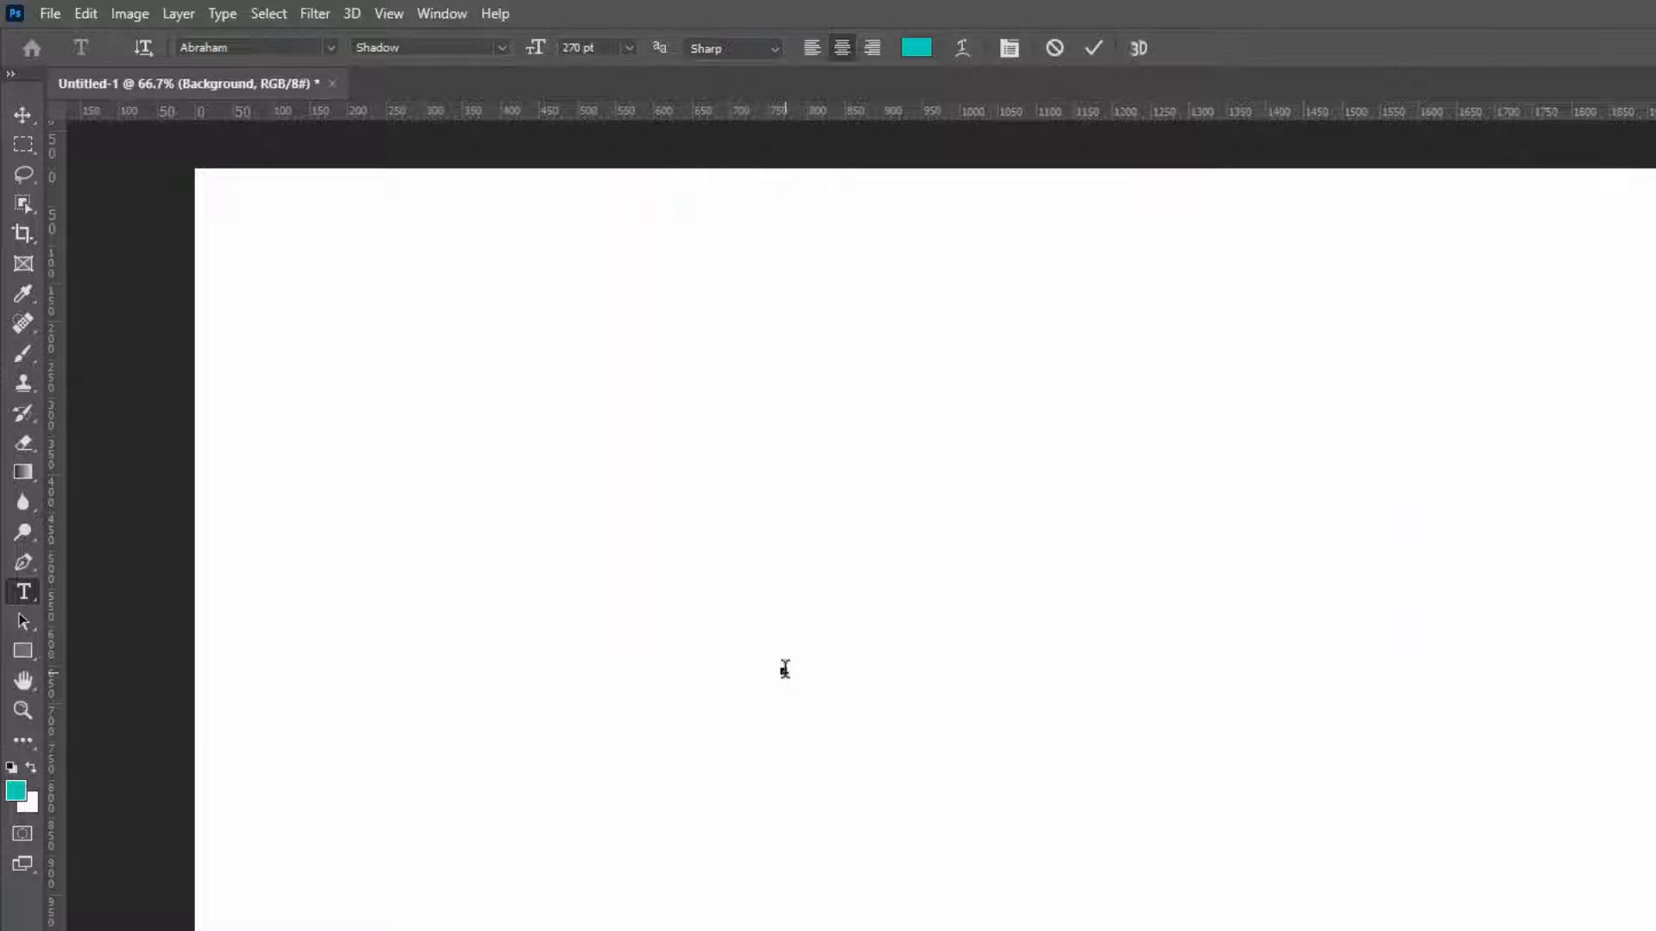
pyautogui.write('800')
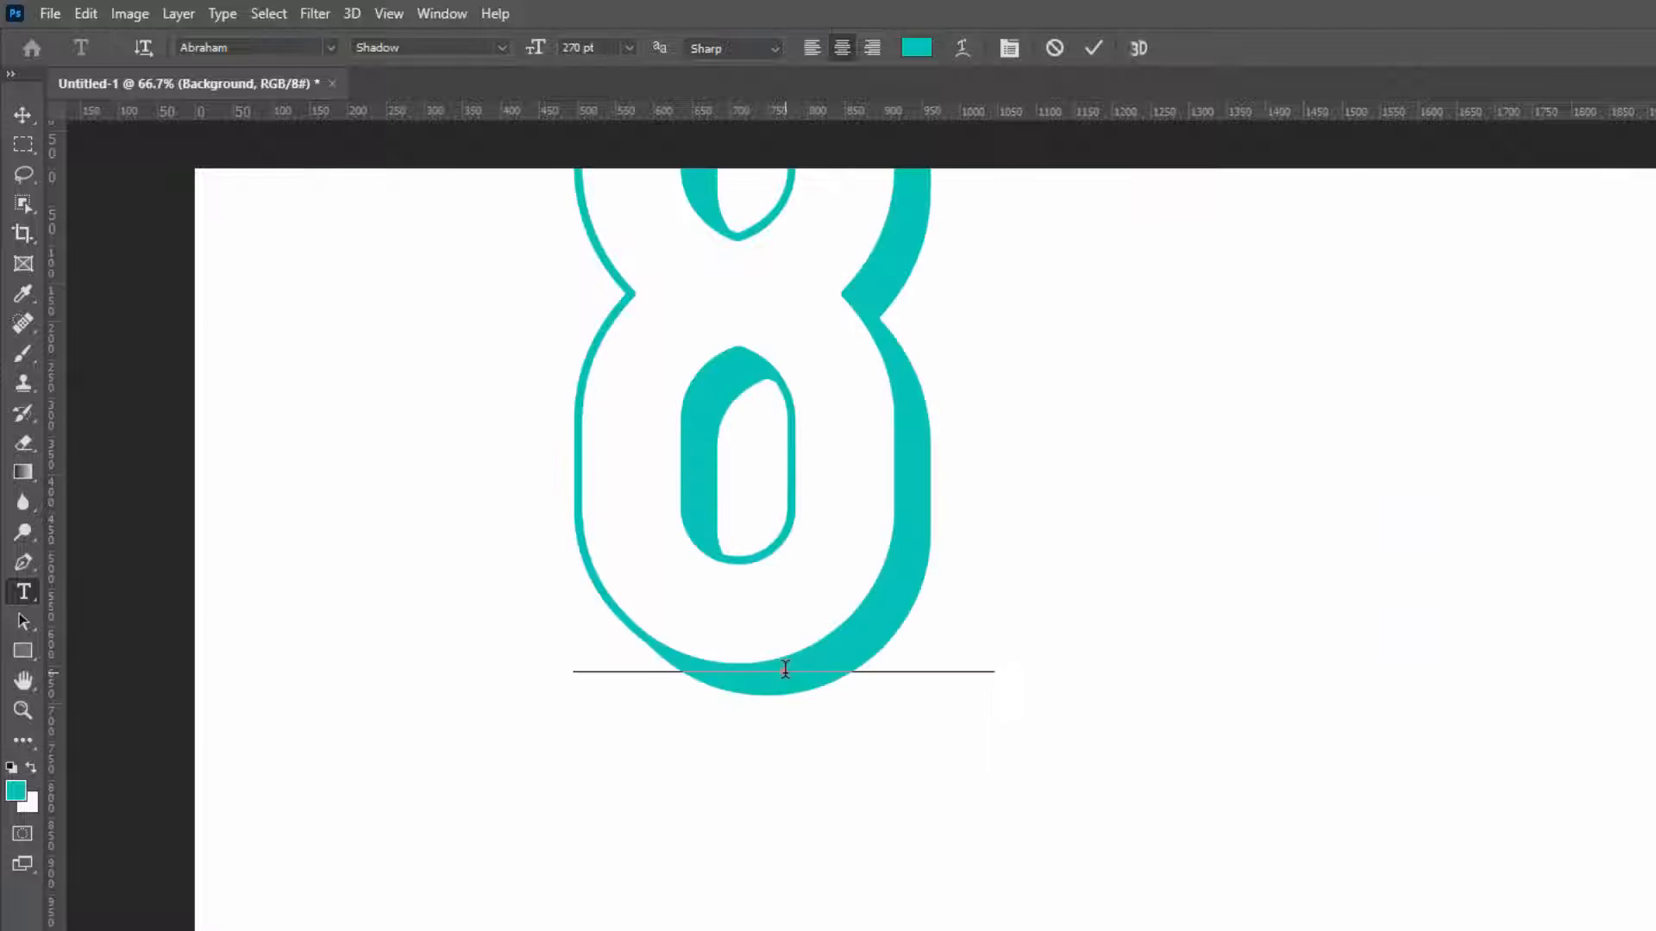
pyautogui.write('K')
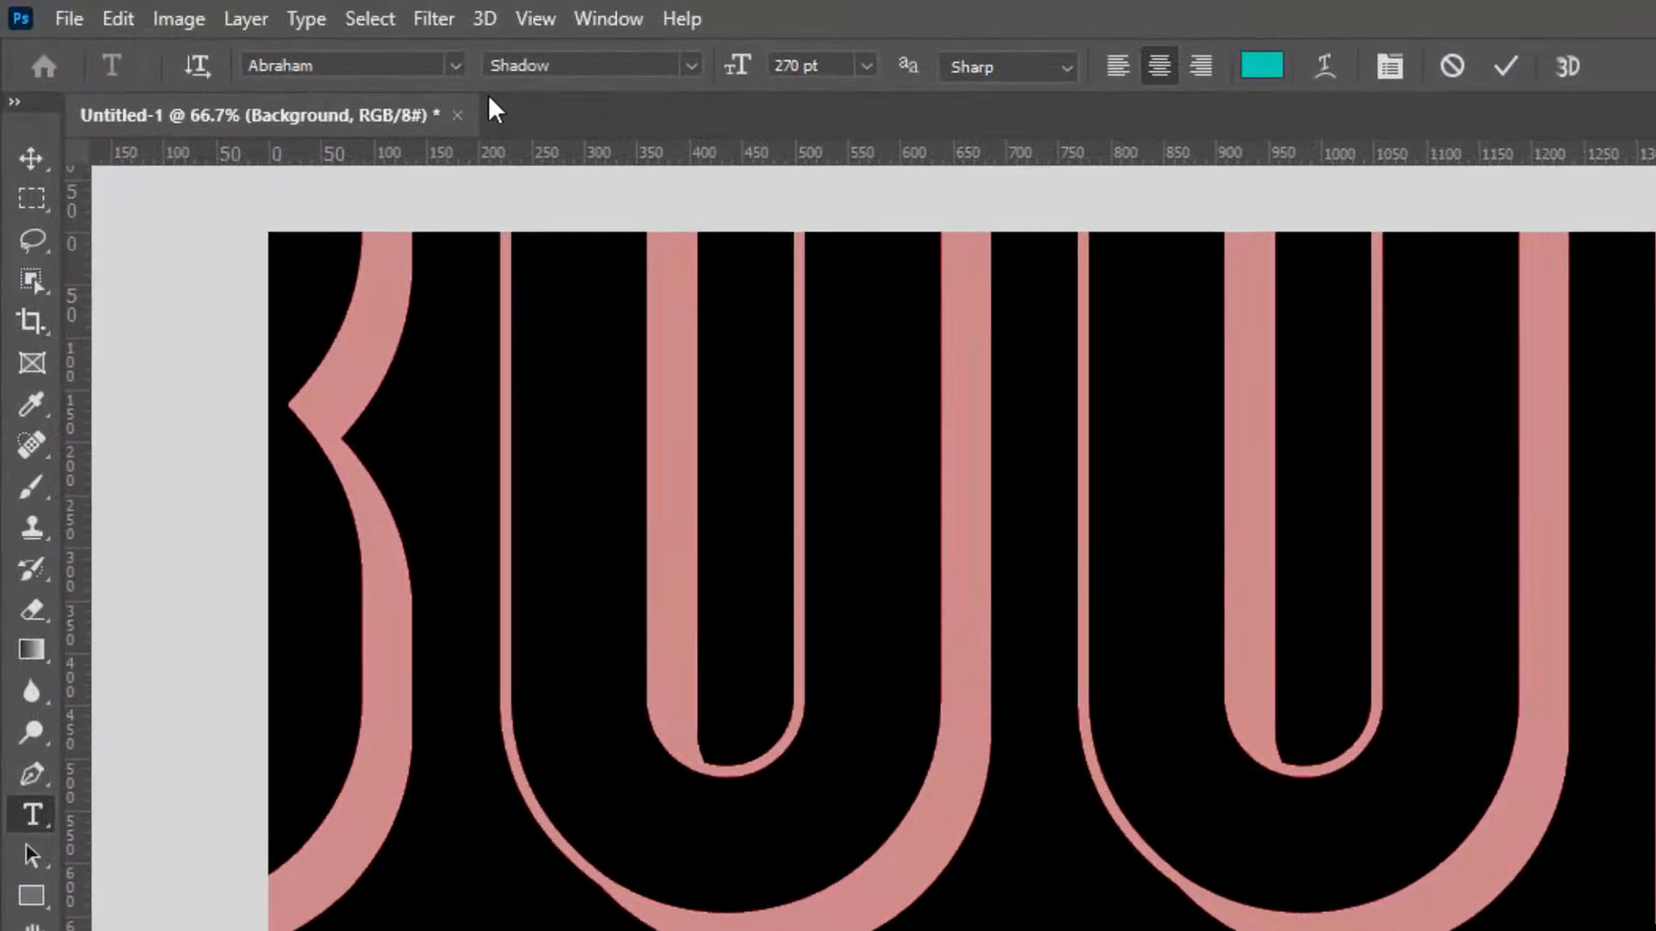
# Set the 800K text's font style to Italic and move the text down fully onto the canvas
pyautogui.click(690, 64)
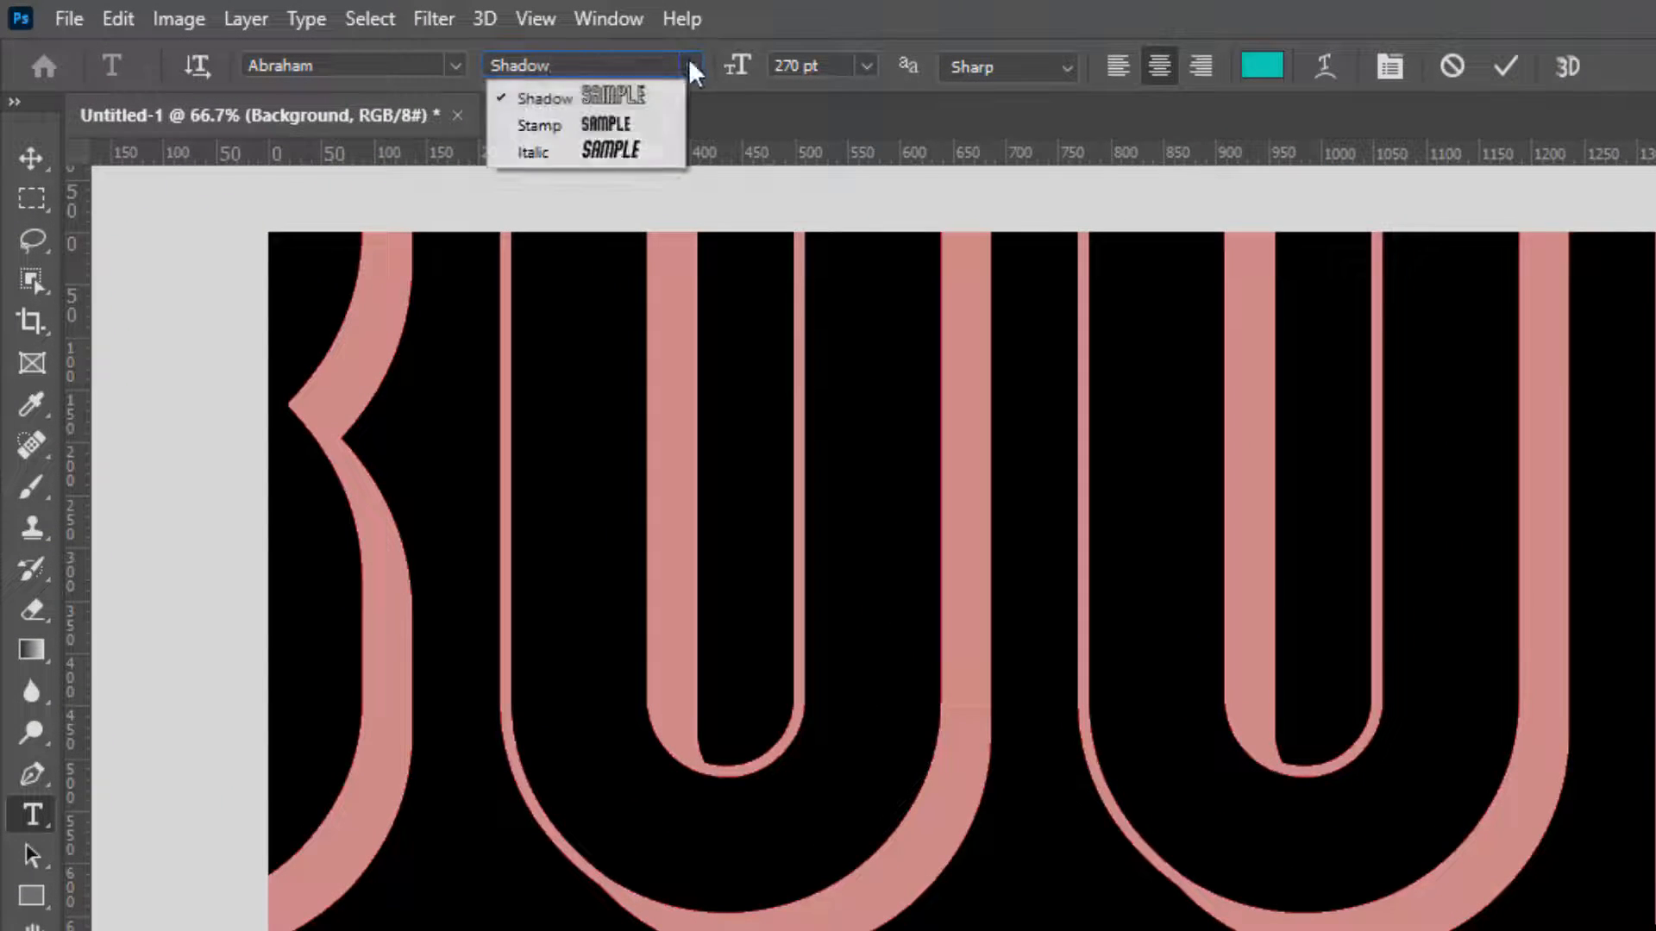
pyautogui.click(607, 152)
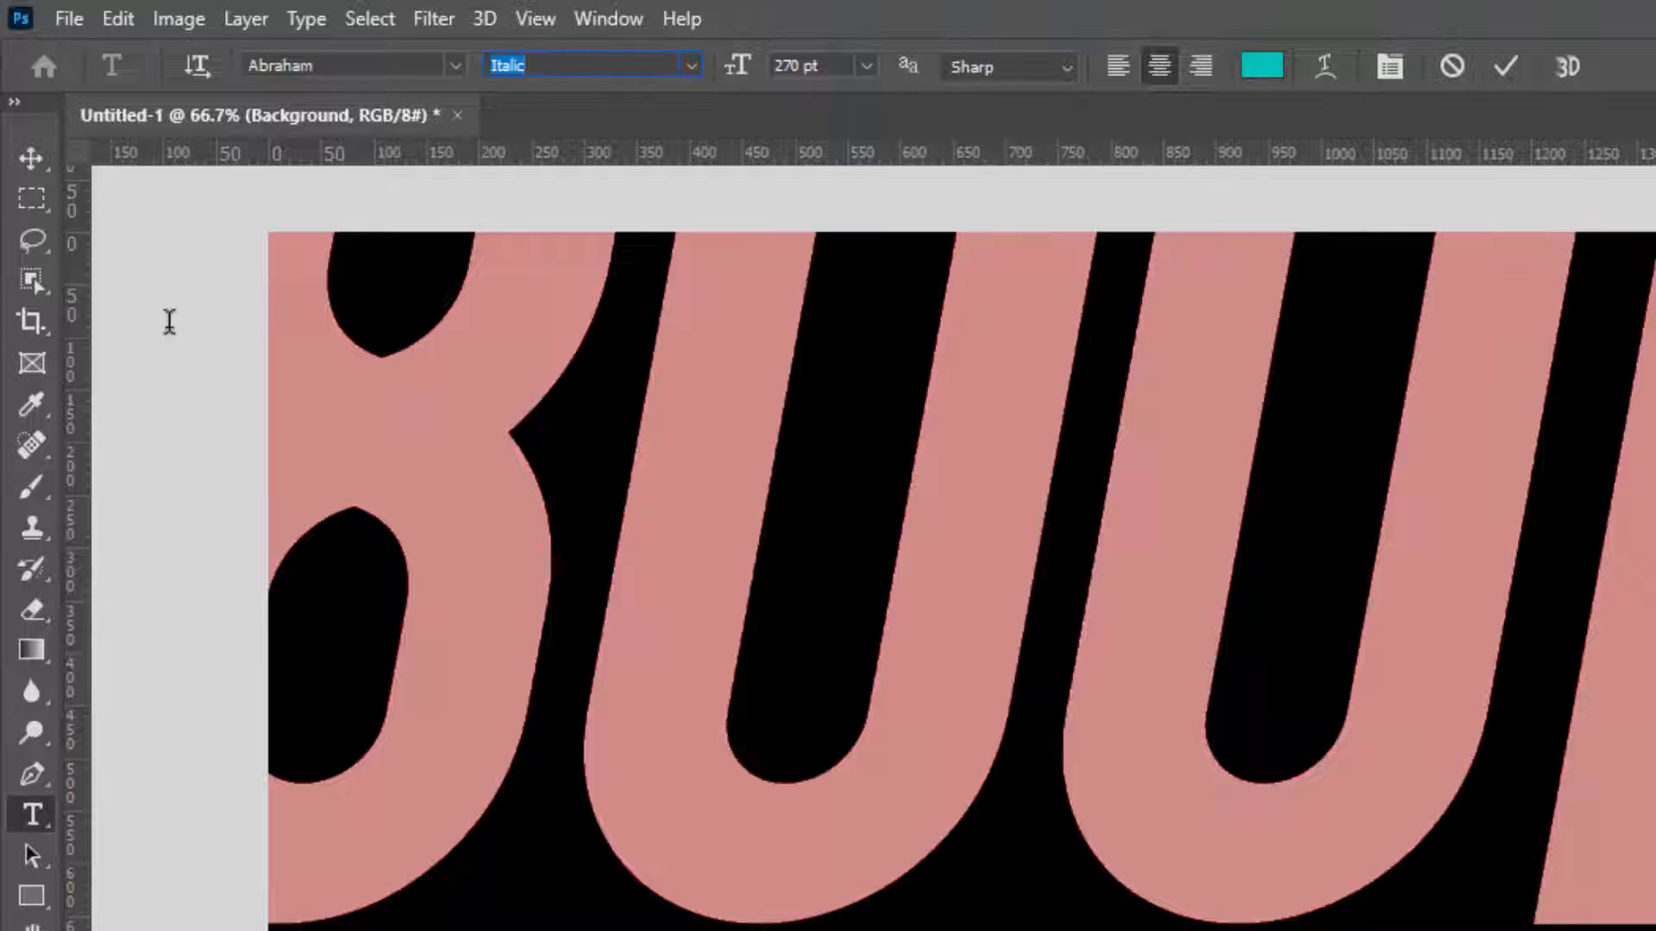
pyautogui.click(35, 159)
pyautogui.moveTo(602, 396); pyautogui.dragTo(487, 502)
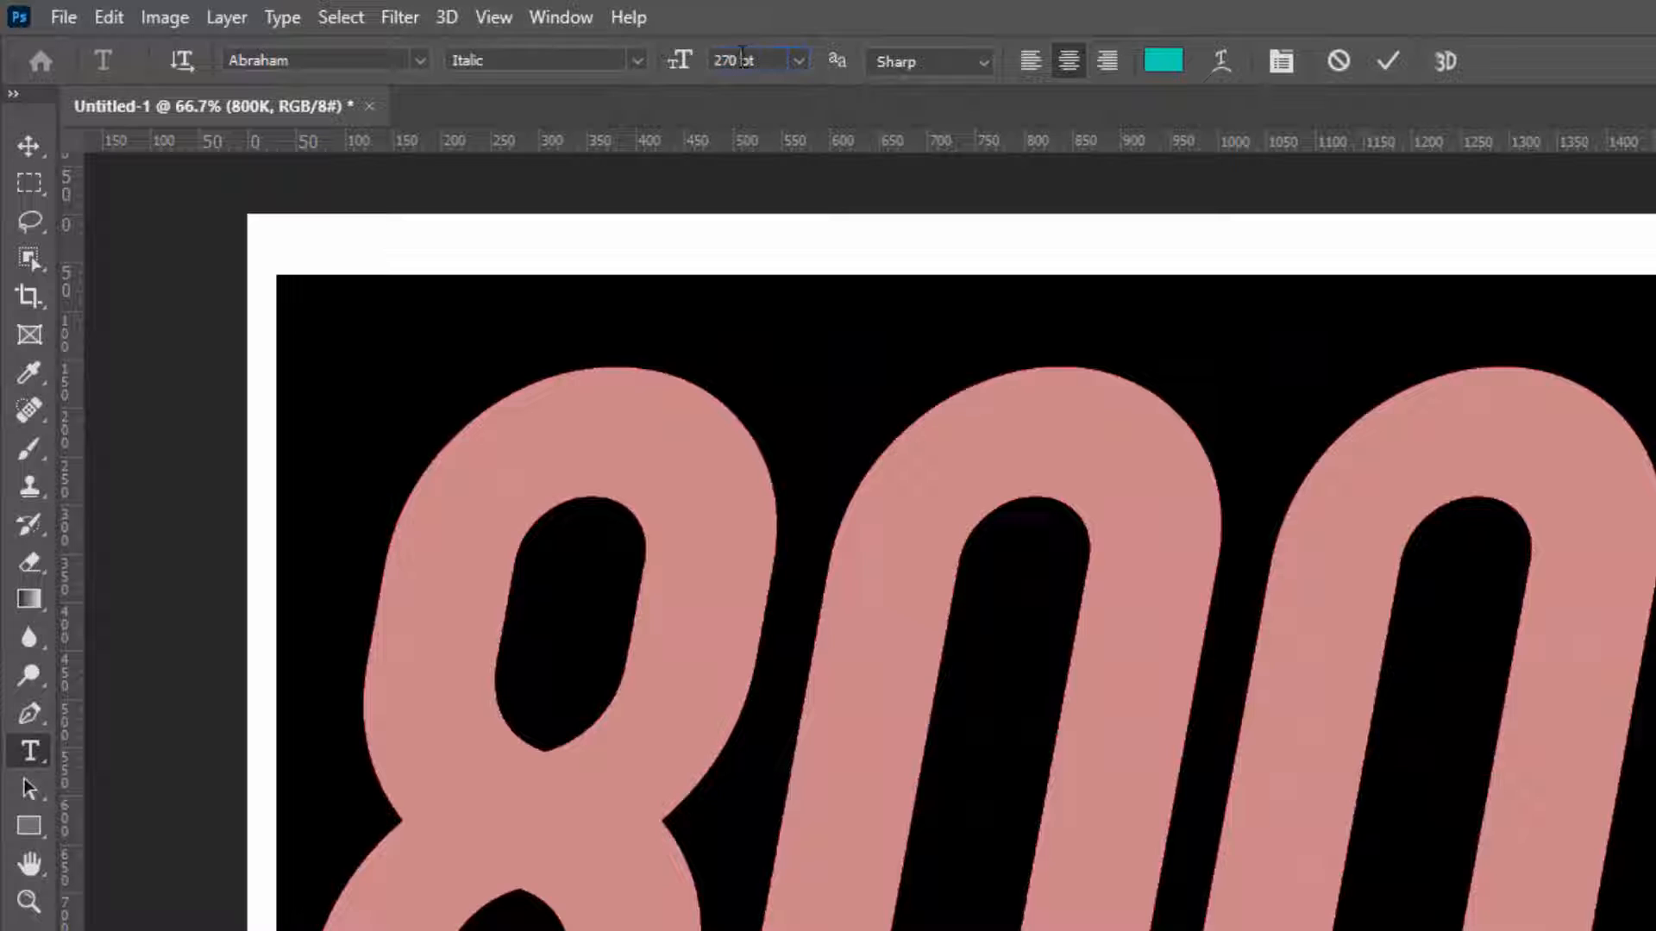
# Set the 800K text's font size to 210 pt
pyautogui.doubleClick(740, 57)
pyautogui.write('210')
pyautogui.press('Return')
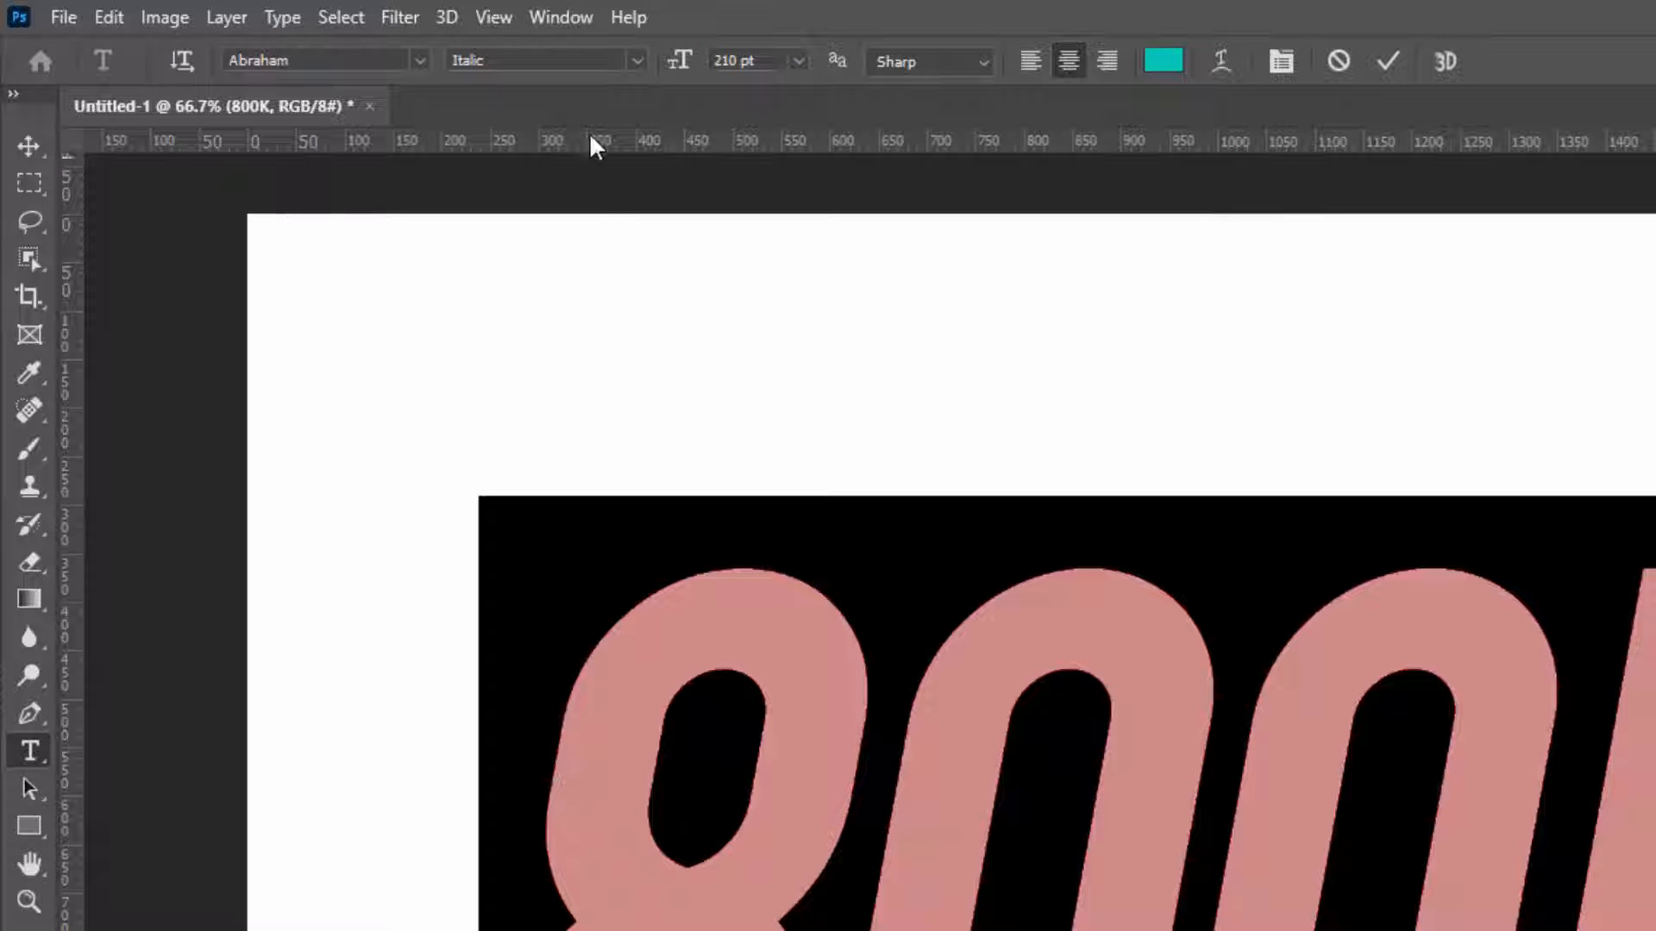
# Set the 800K text's font size to 170 pt and move the text up on the canvas
pyautogui.doubleClick(729, 60)
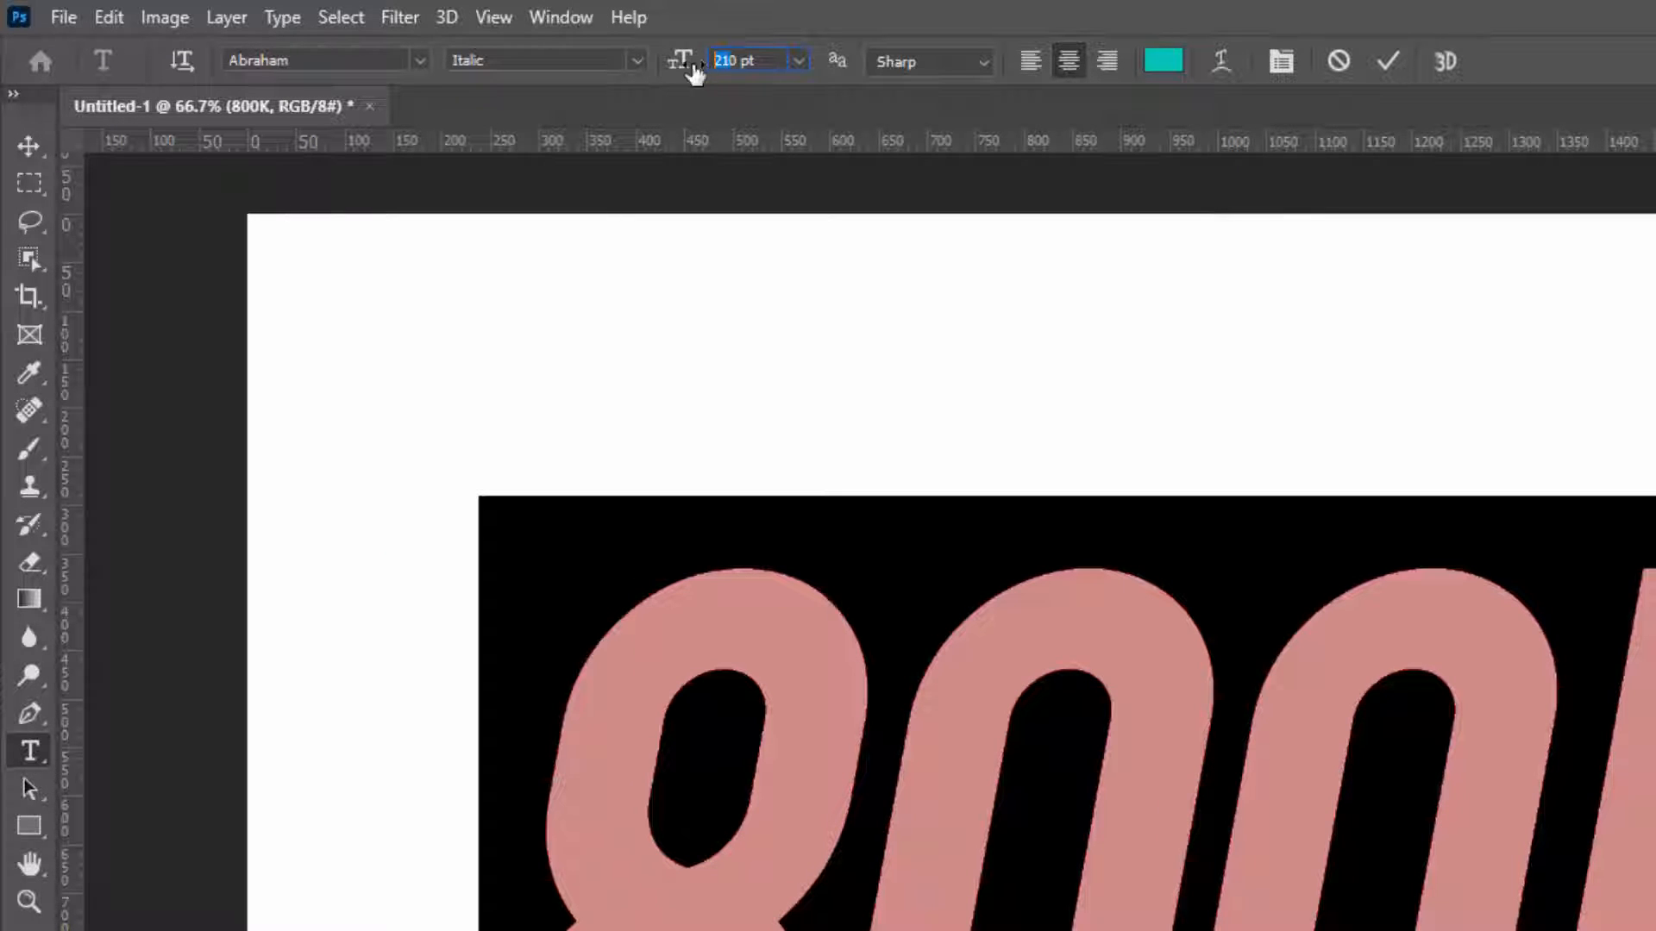
pyautogui.write('170')
pyautogui.press('Return')
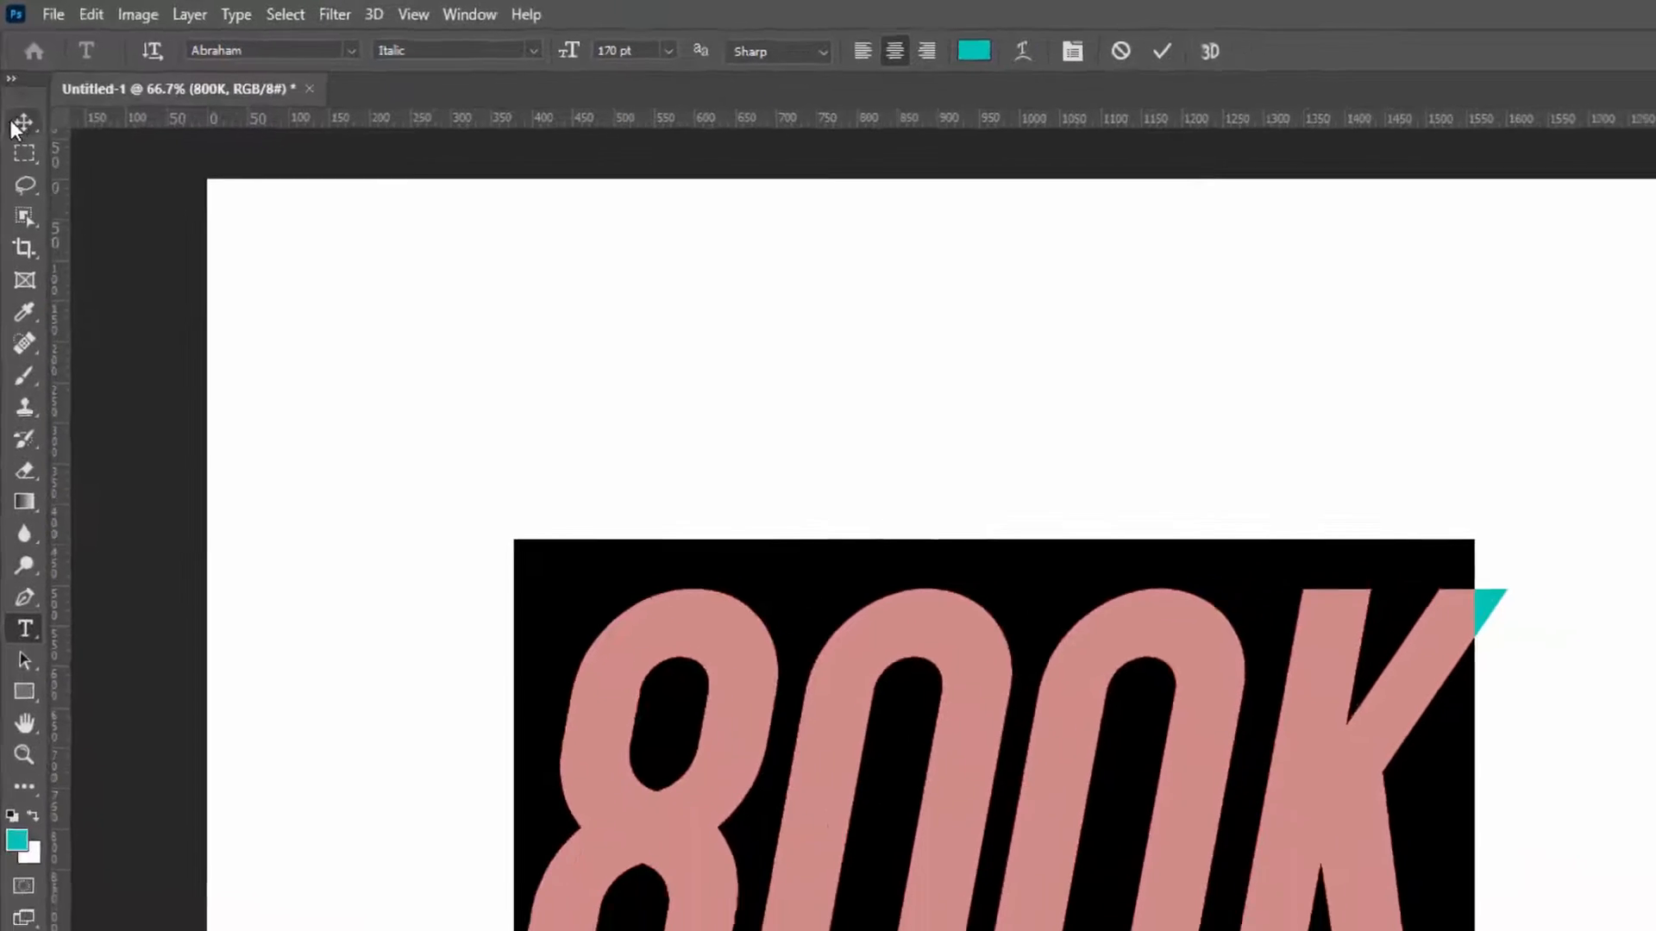
pyautogui.click(12, 126)
pyautogui.moveTo(1071, 747); pyautogui.dragTo(1084, 566)
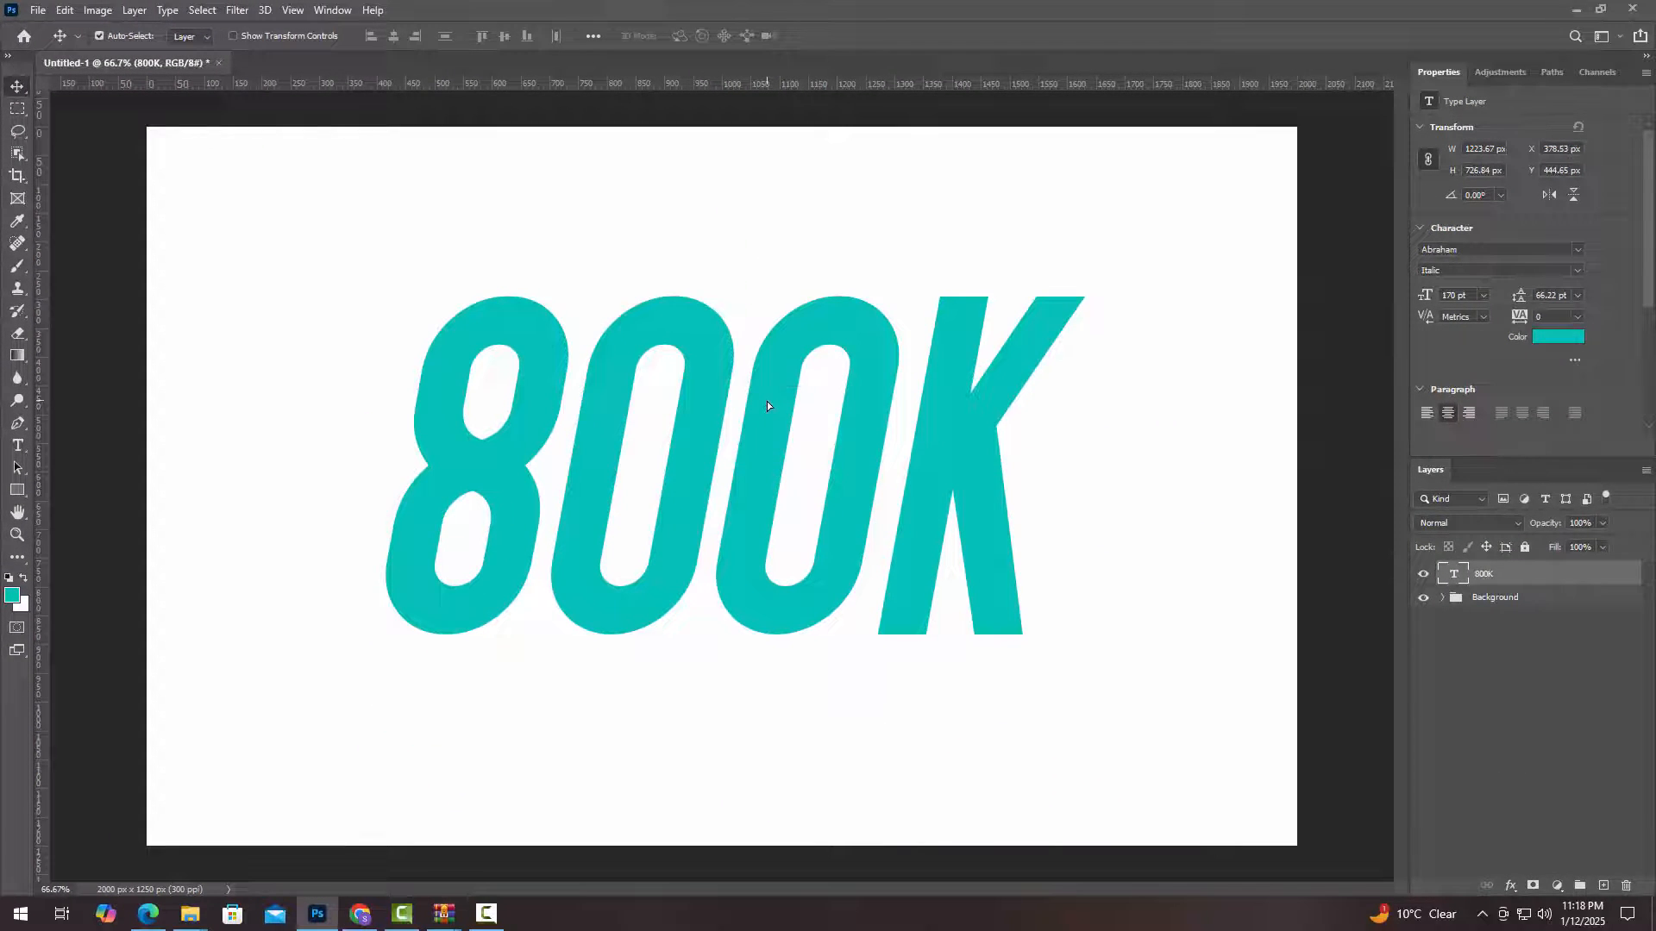
# Select the whole 800K text and set its color to black, 000000
pyautogui.doubleClick(766, 431)
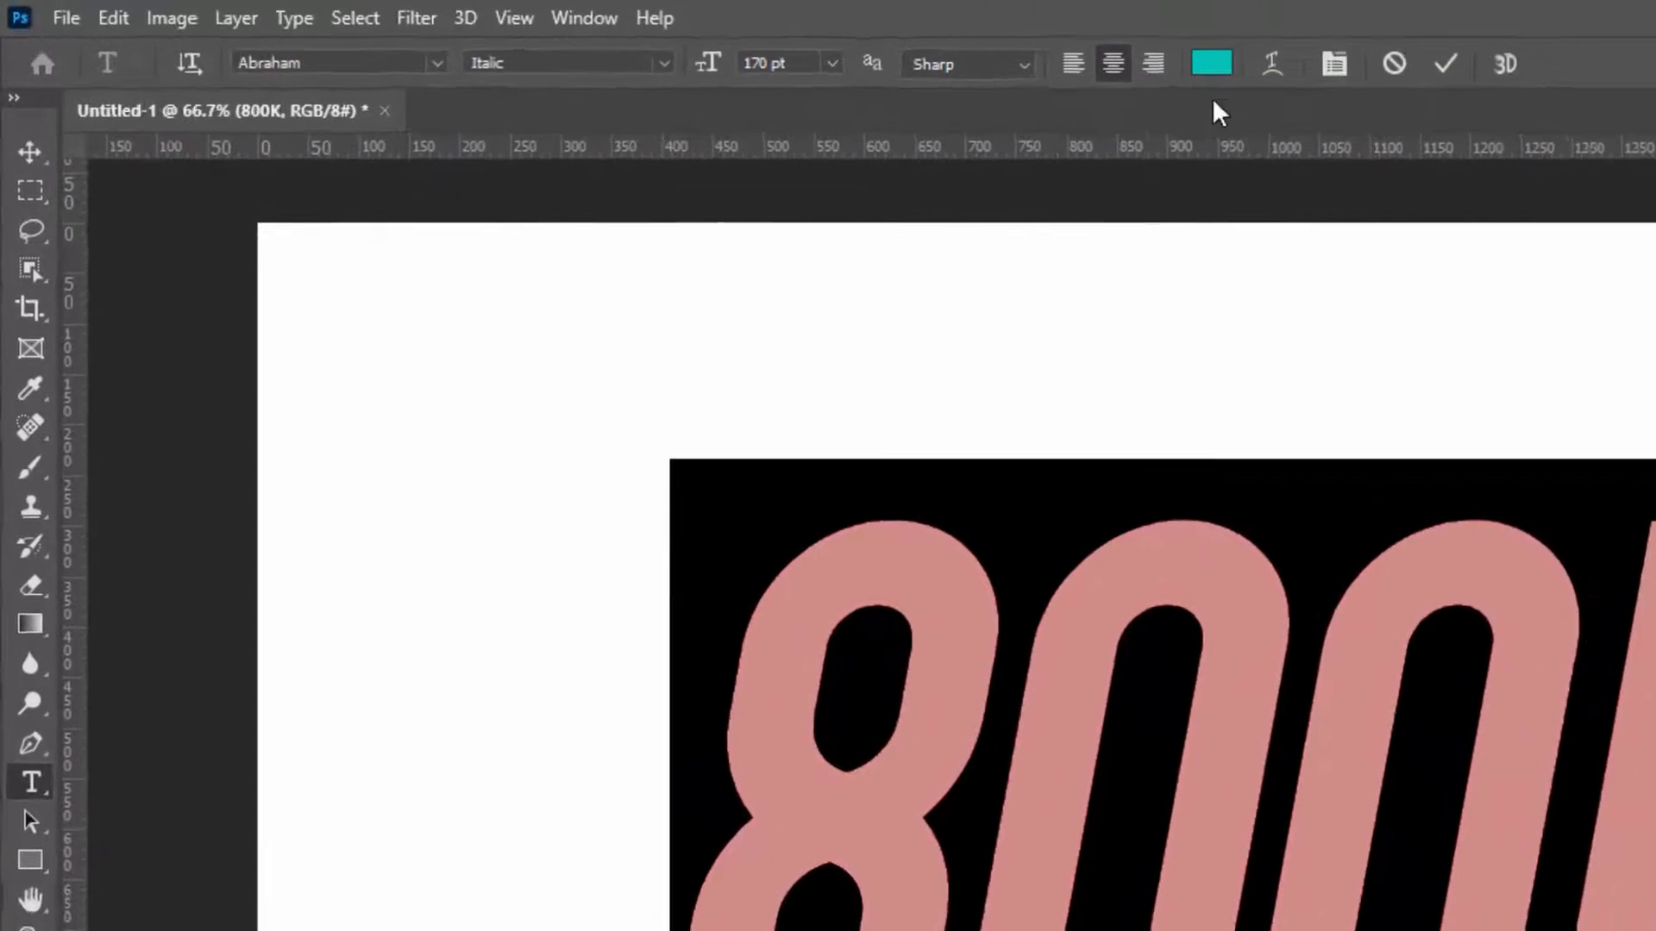
pyautogui.click(689, 35)
pyautogui.click(1184, 780)
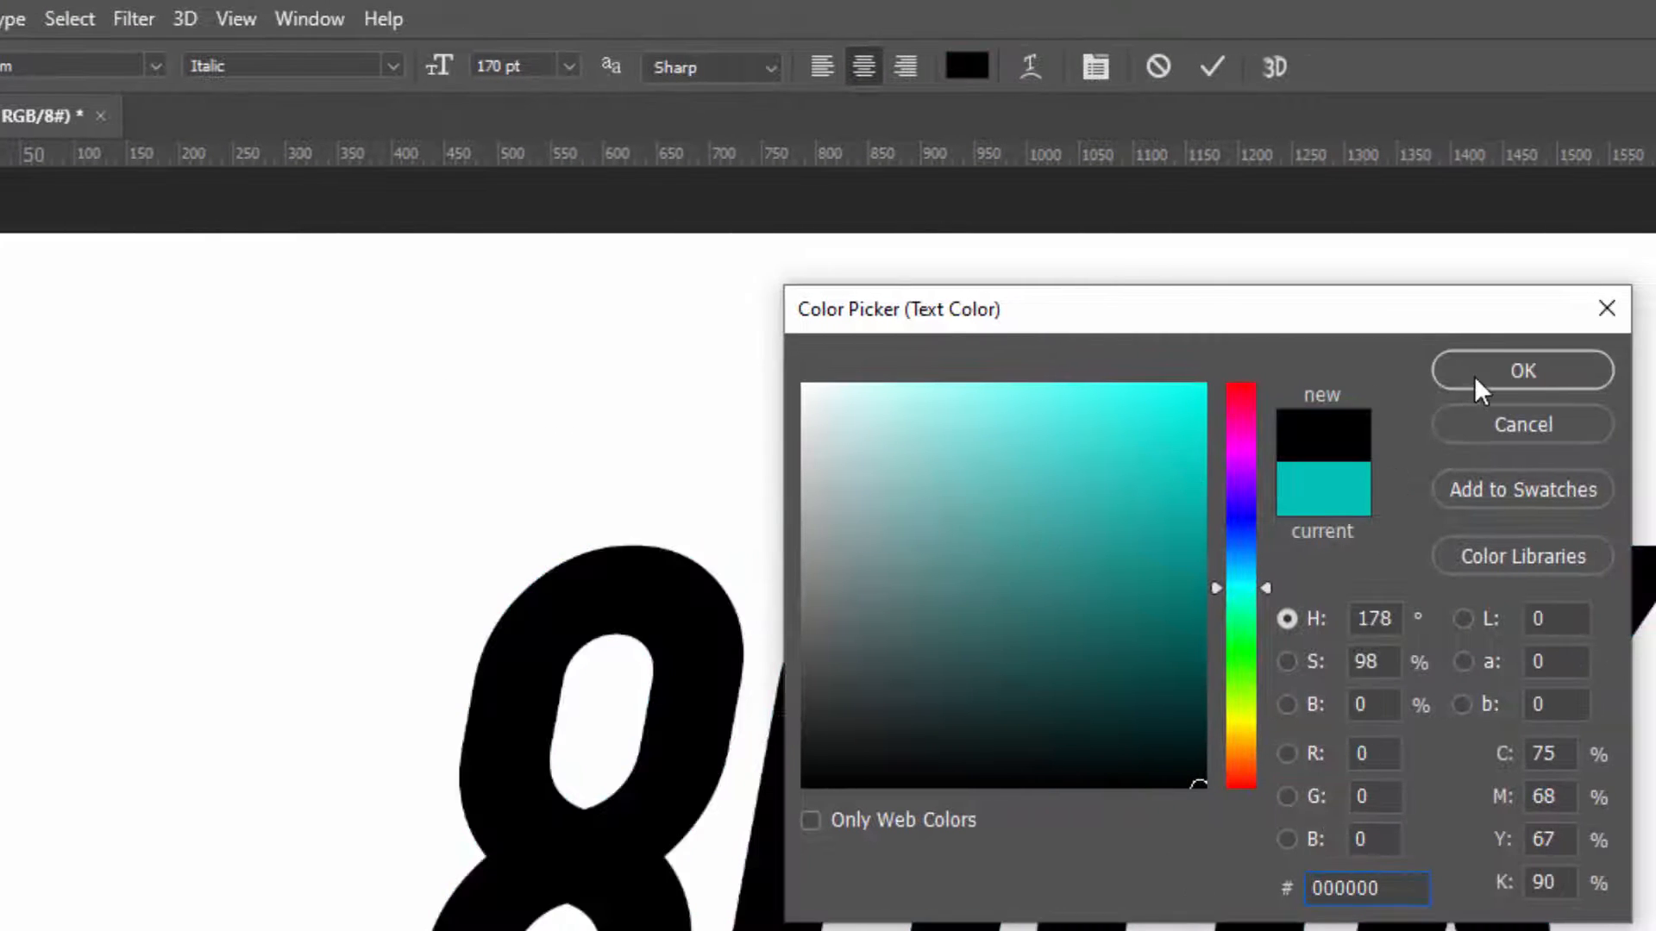
pyautogui.click(1476, 374)
# Warp the 800K text with a horizontal Arc, +14% bend and 12% vertical distortion, and commit the text edit
pyautogui.click(1031, 69)
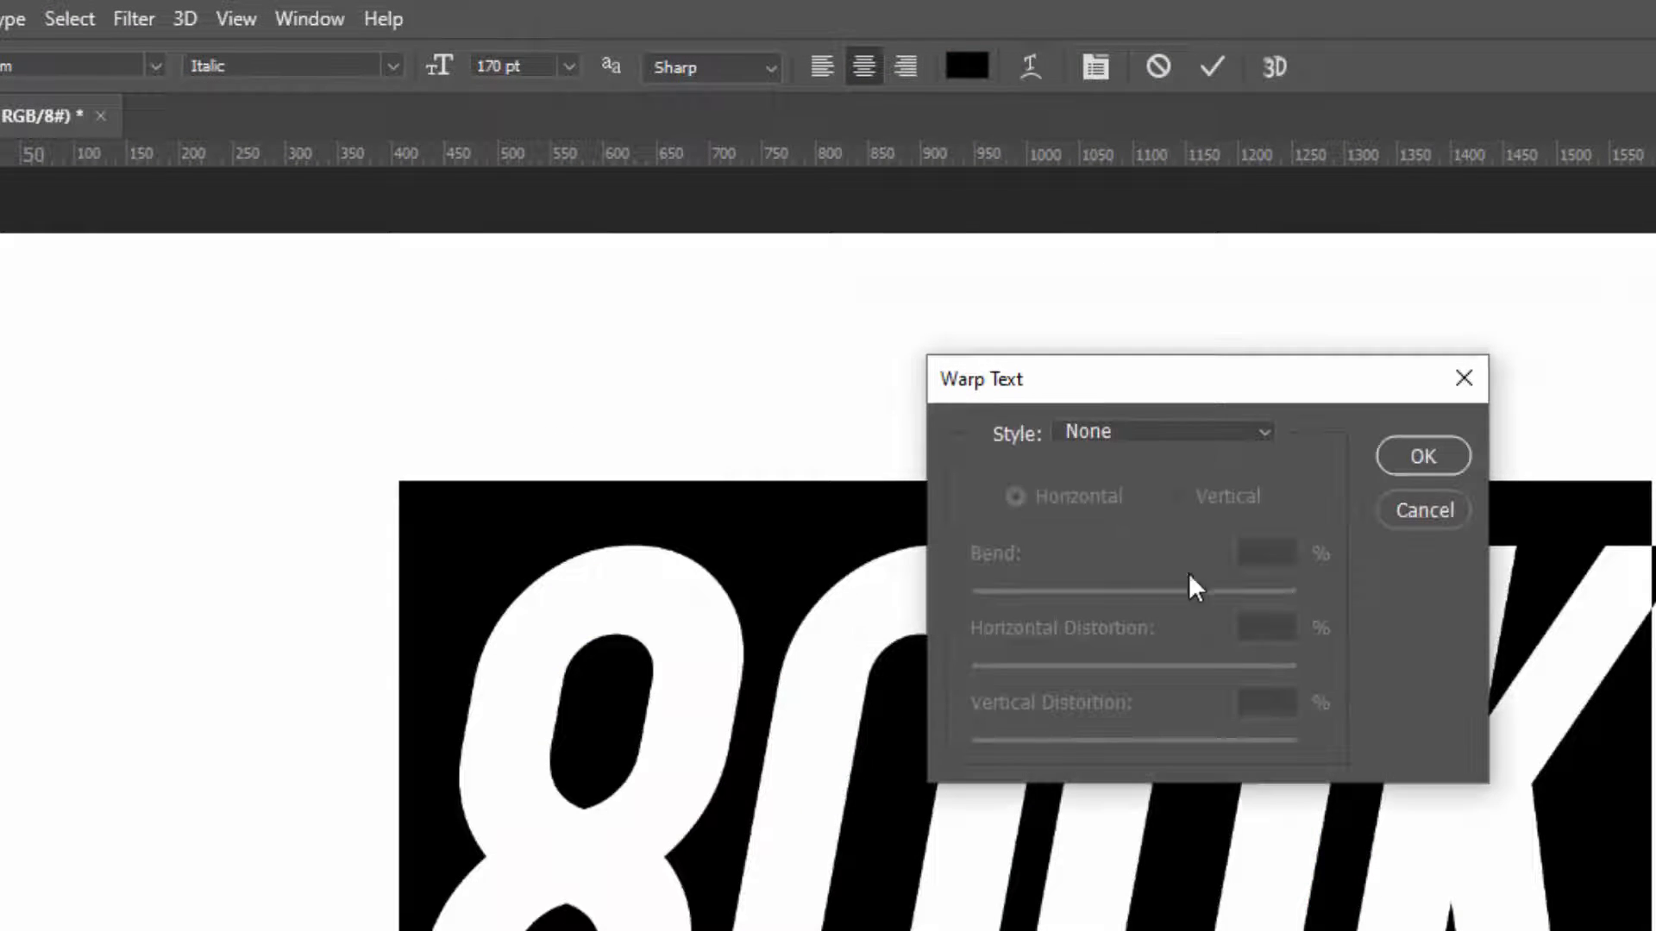
pyautogui.click(1171, 433)
pyautogui.click(1165, 511)
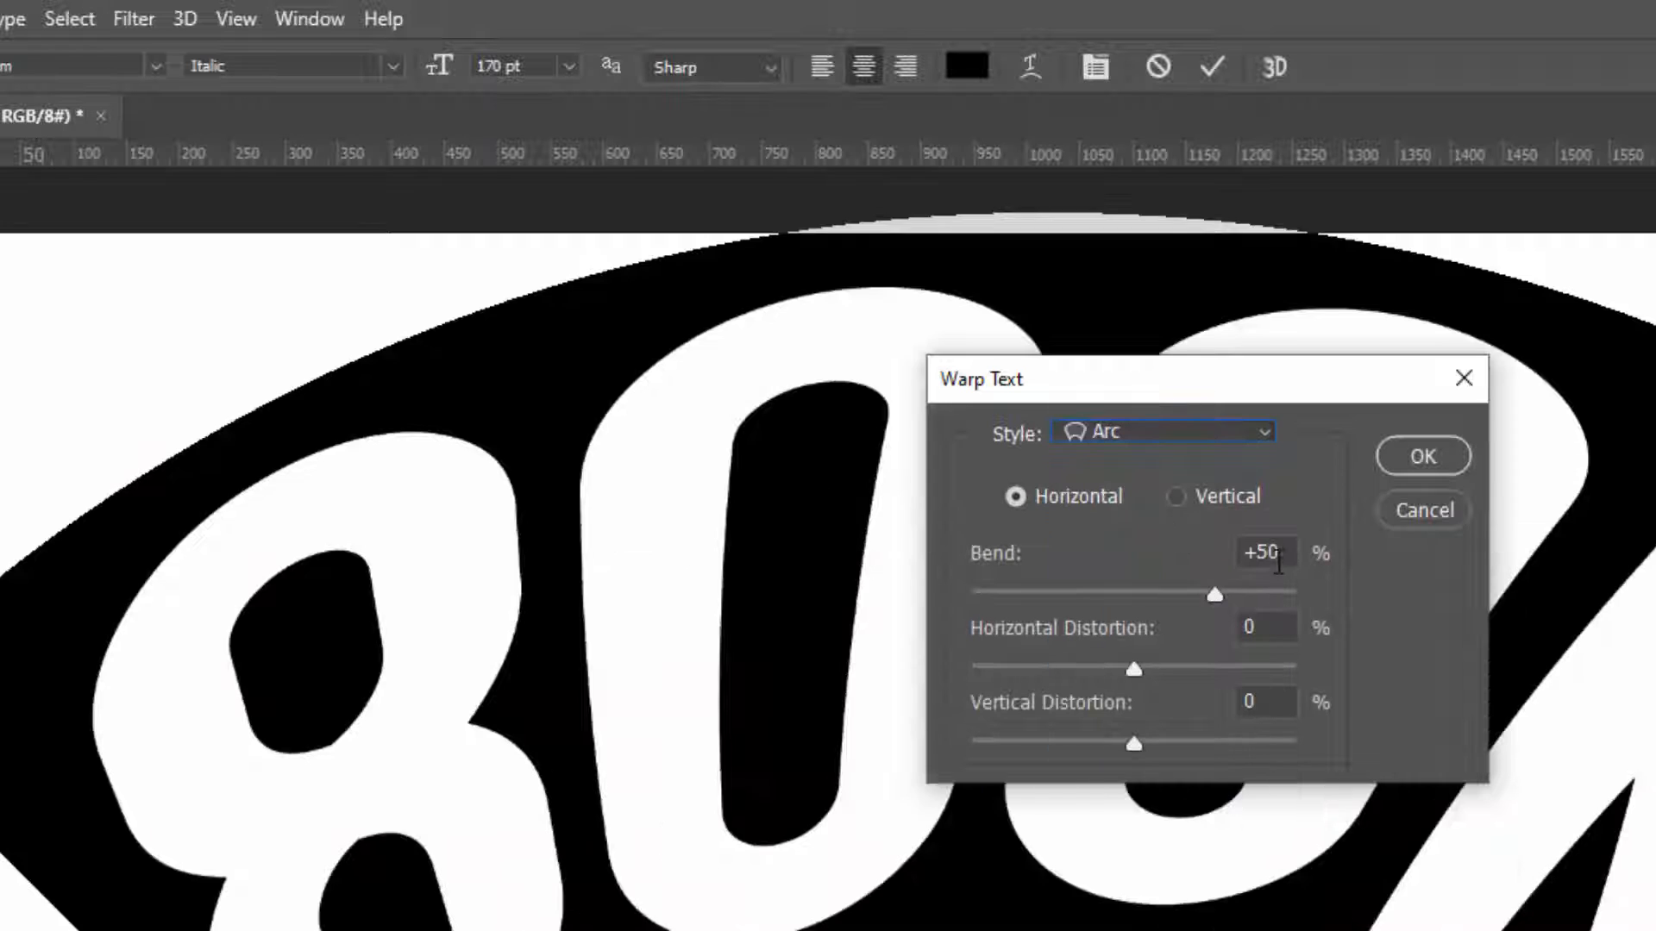
pyautogui.moveTo(1264, 552); pyautogui.dragTo(1304, 565)
pyautogui.write('14')
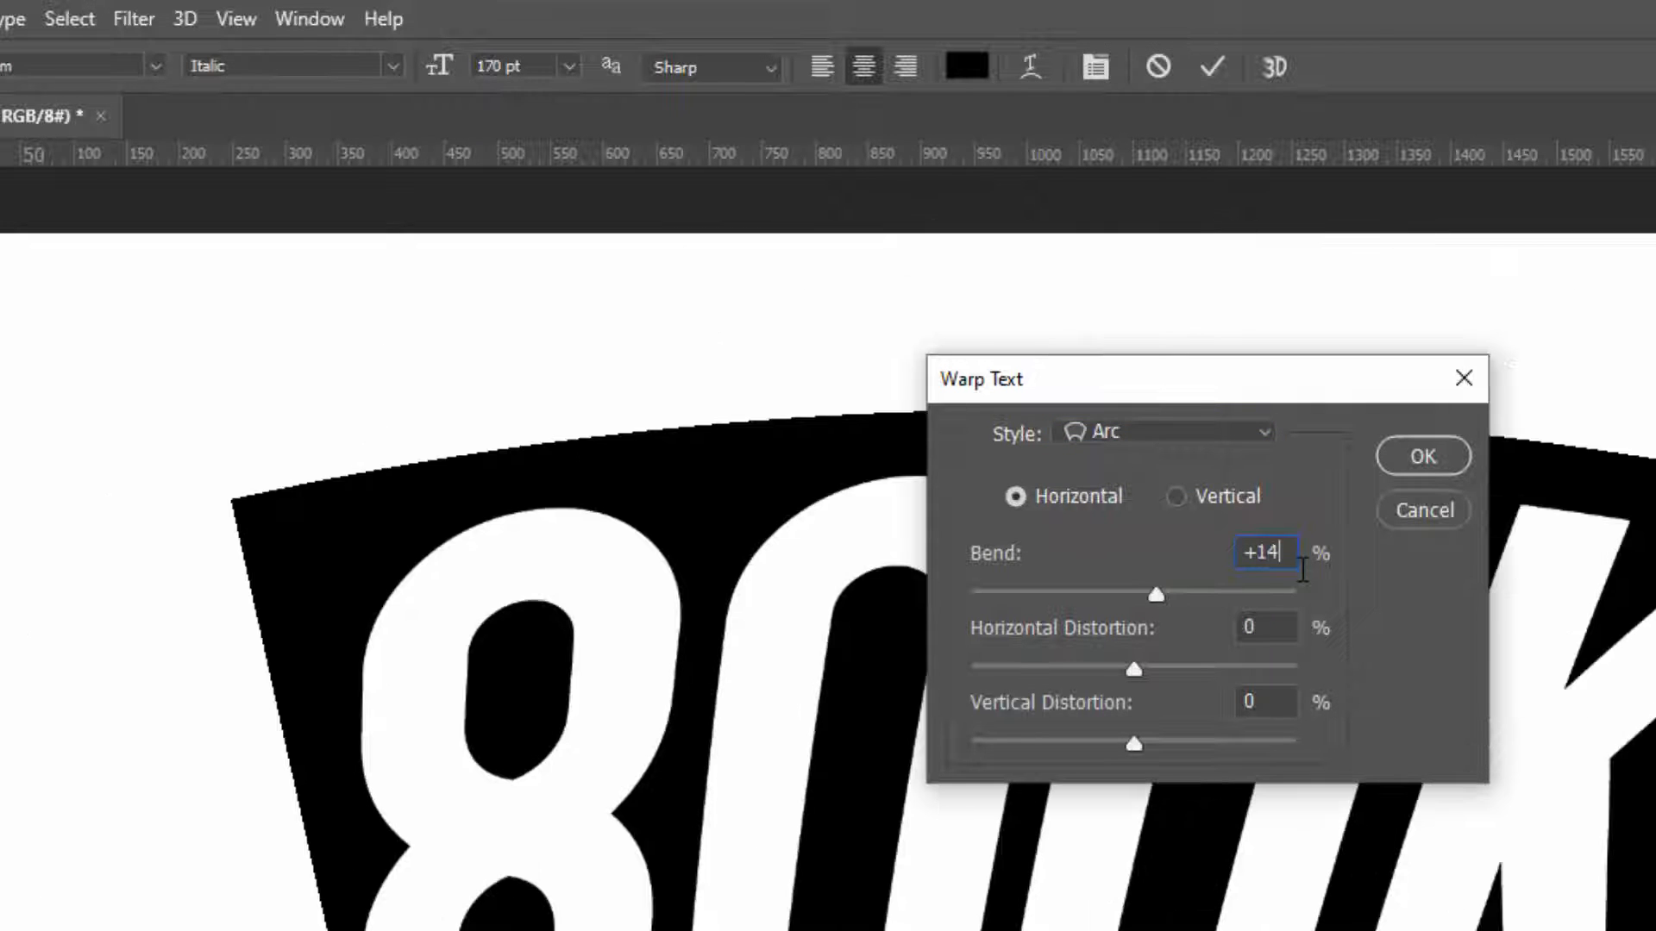
pyautogui.moveTo(1279, 698); pyautogui.dragTo(1167, 700)
pyautogui.write('12')
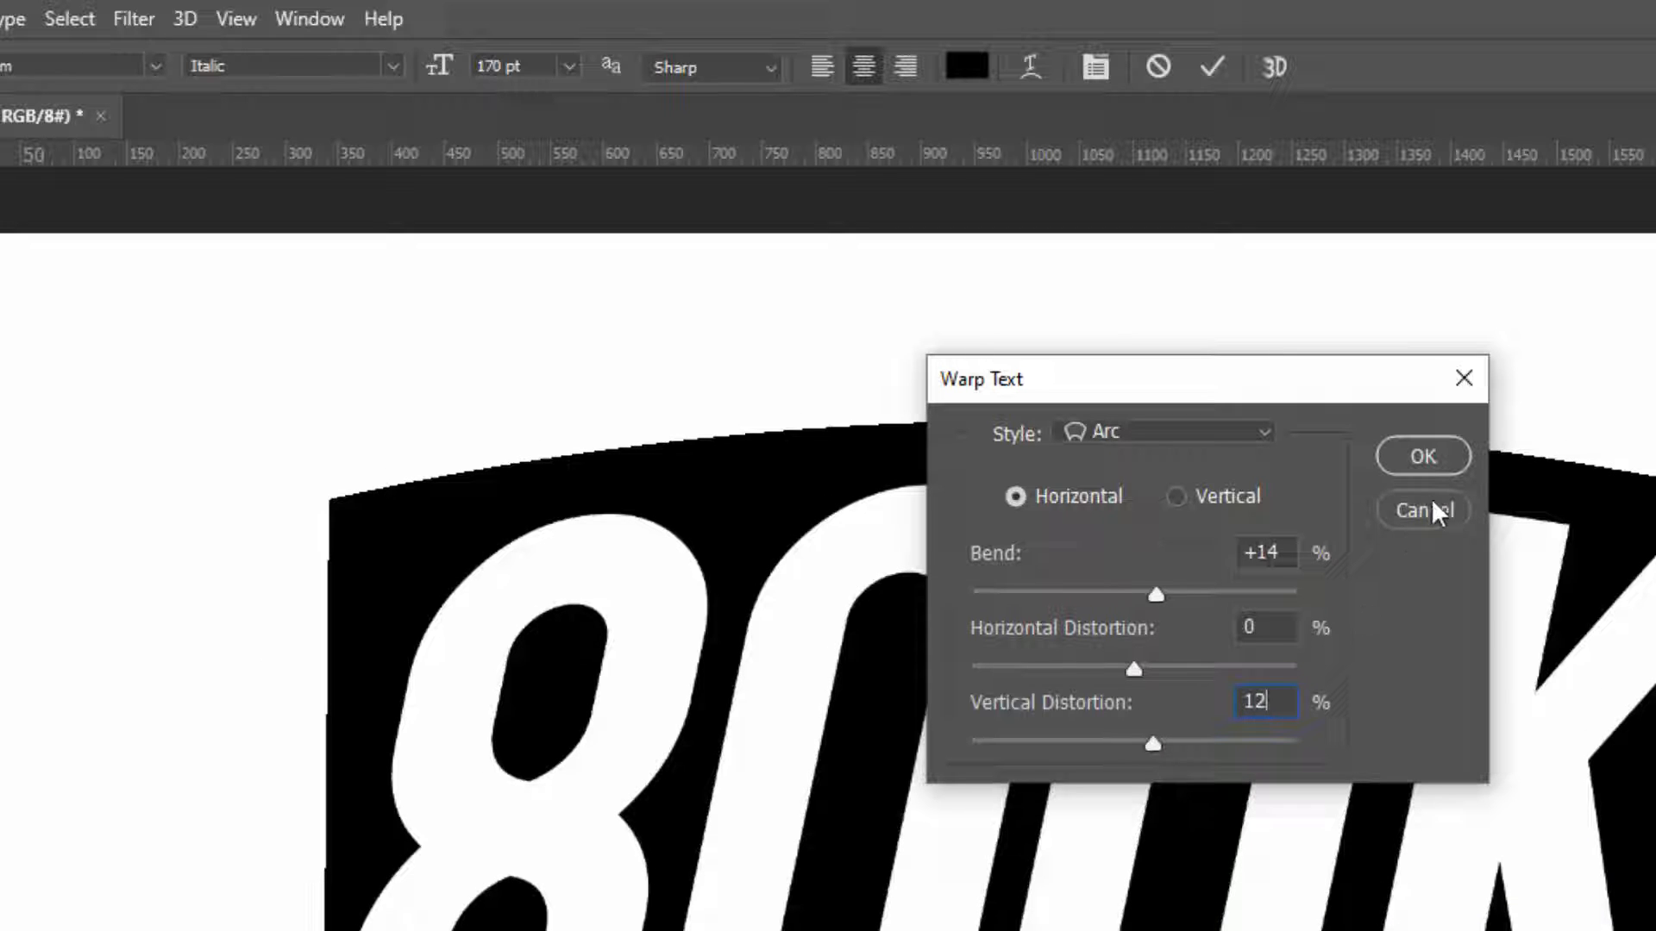
pyautogui.click(1423, 457)
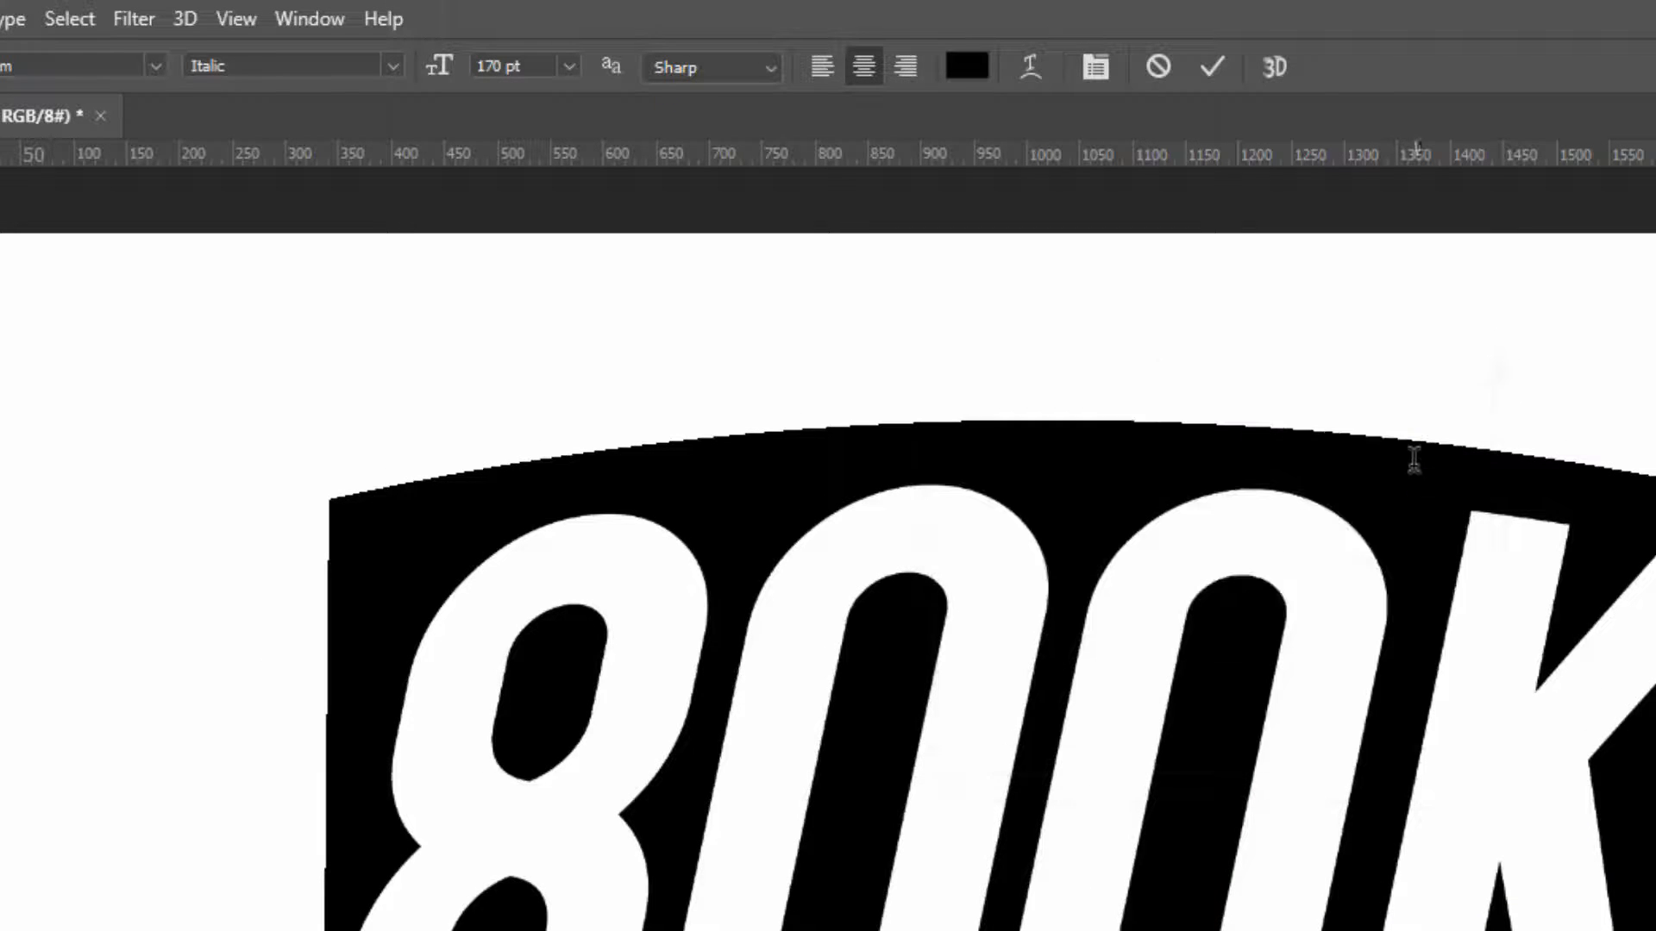
pyautogui.click(1202, 78)
# Free-transform the 800K text with its reference point at about X 891, Y 951 px, and scale it proportionally to 100.20%
pyautogui.press('v')
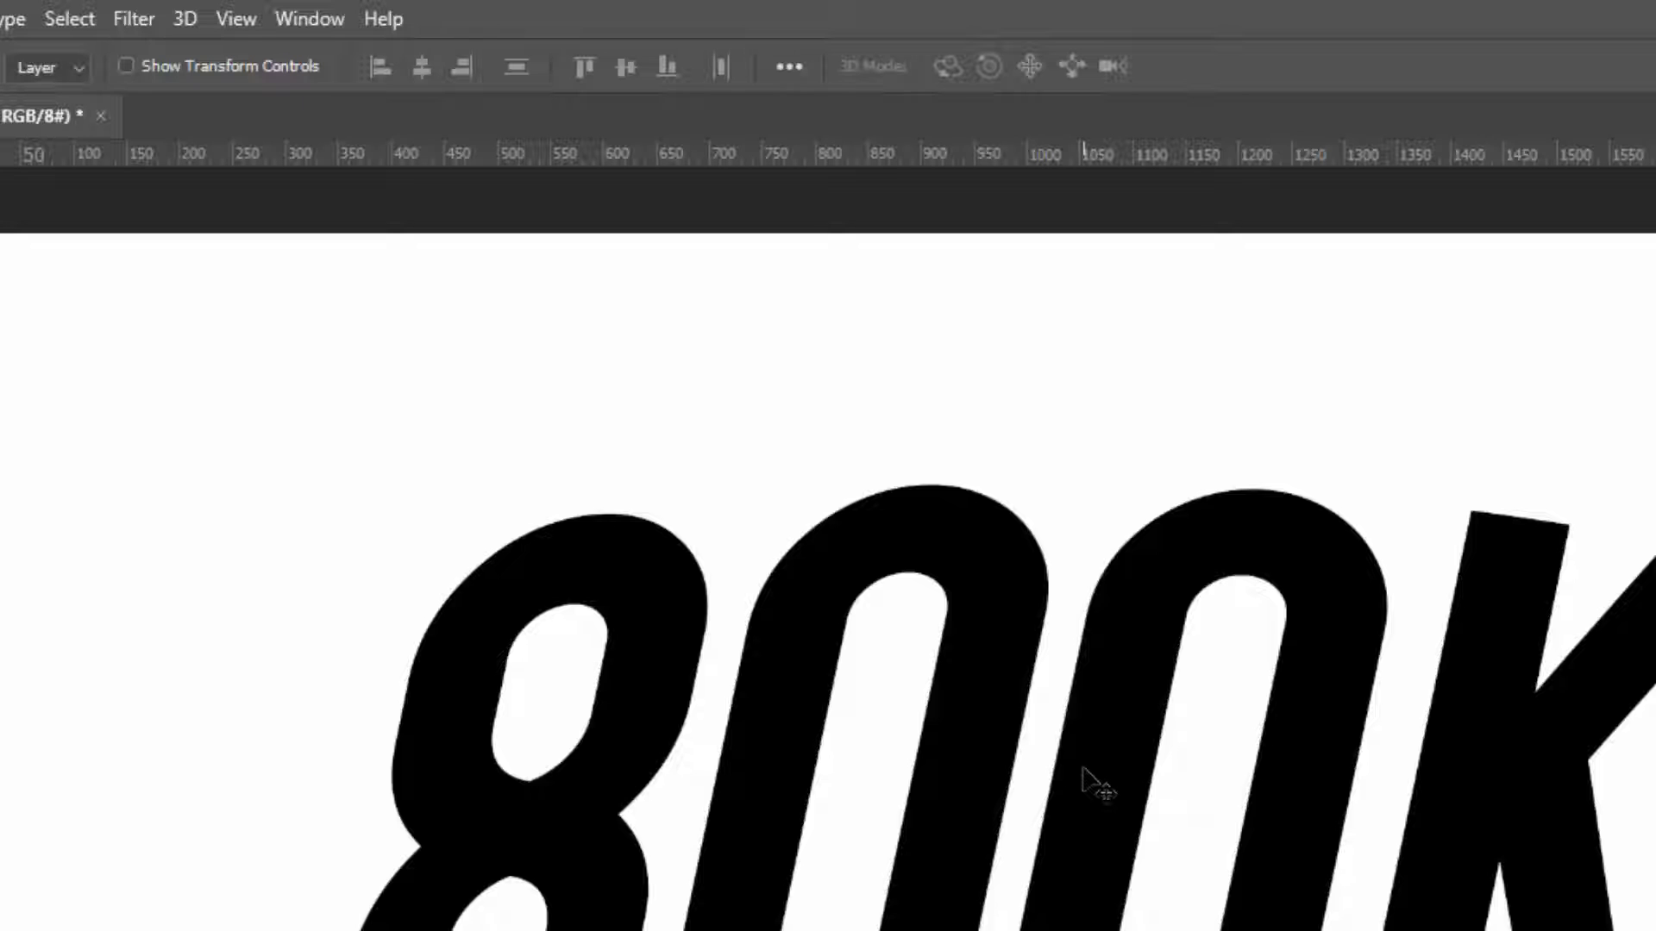
pyautogui.hotkey('ctrl', 't')
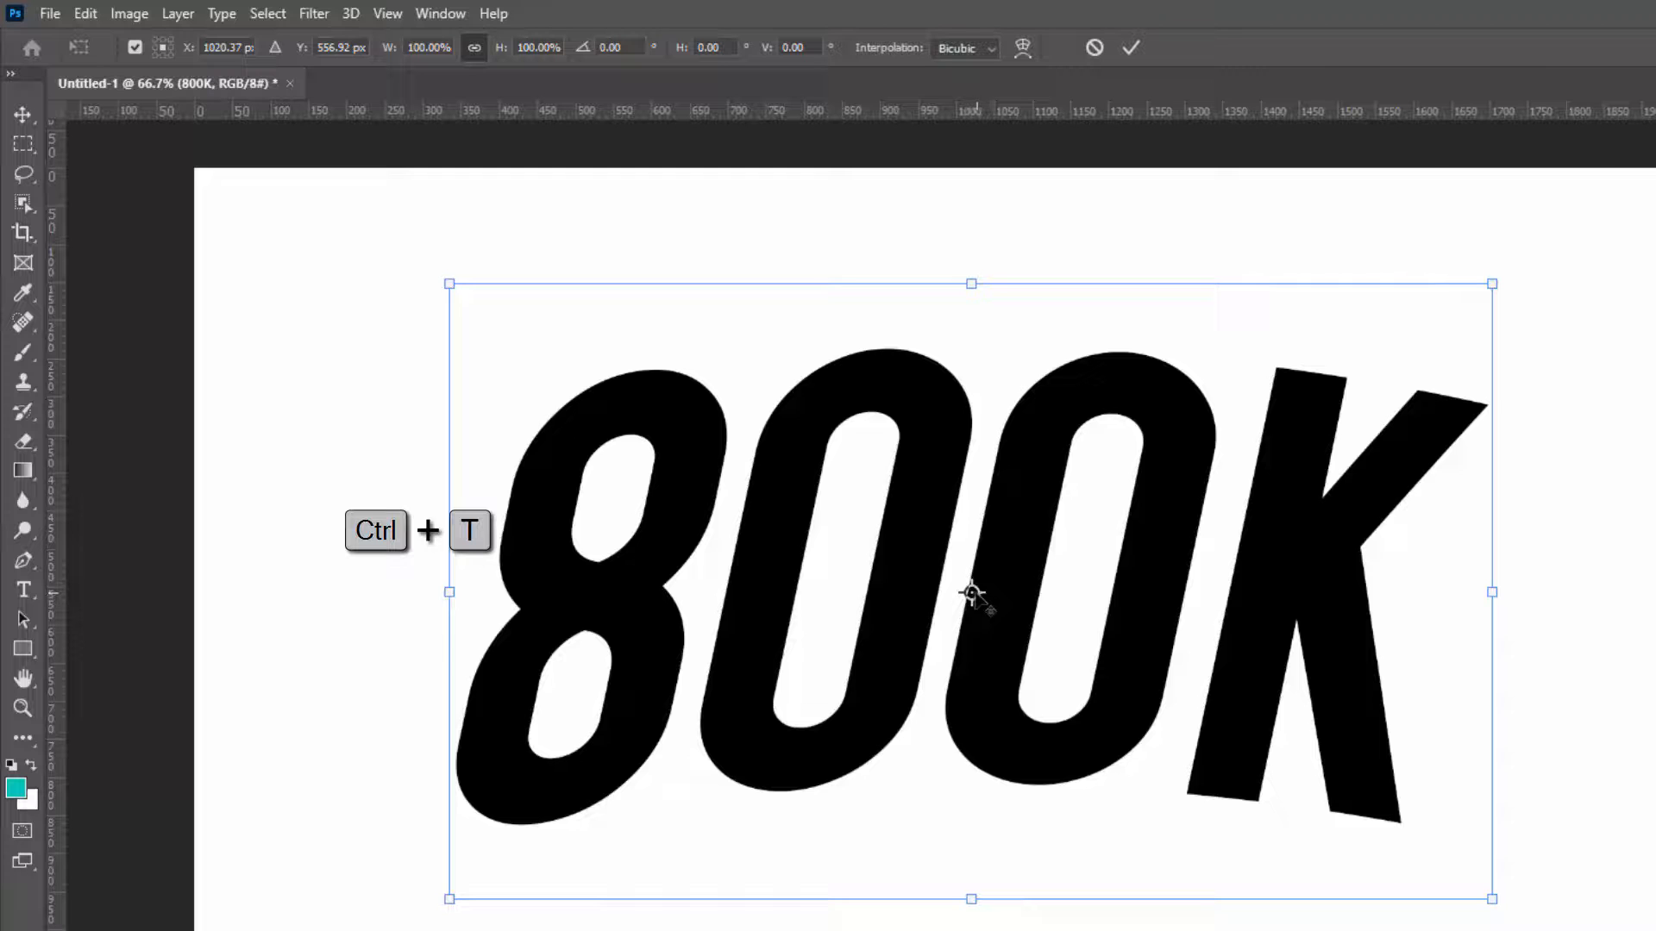
pyautogui.moveTo(972, 593); pyautogui.dragTo(873, 894)
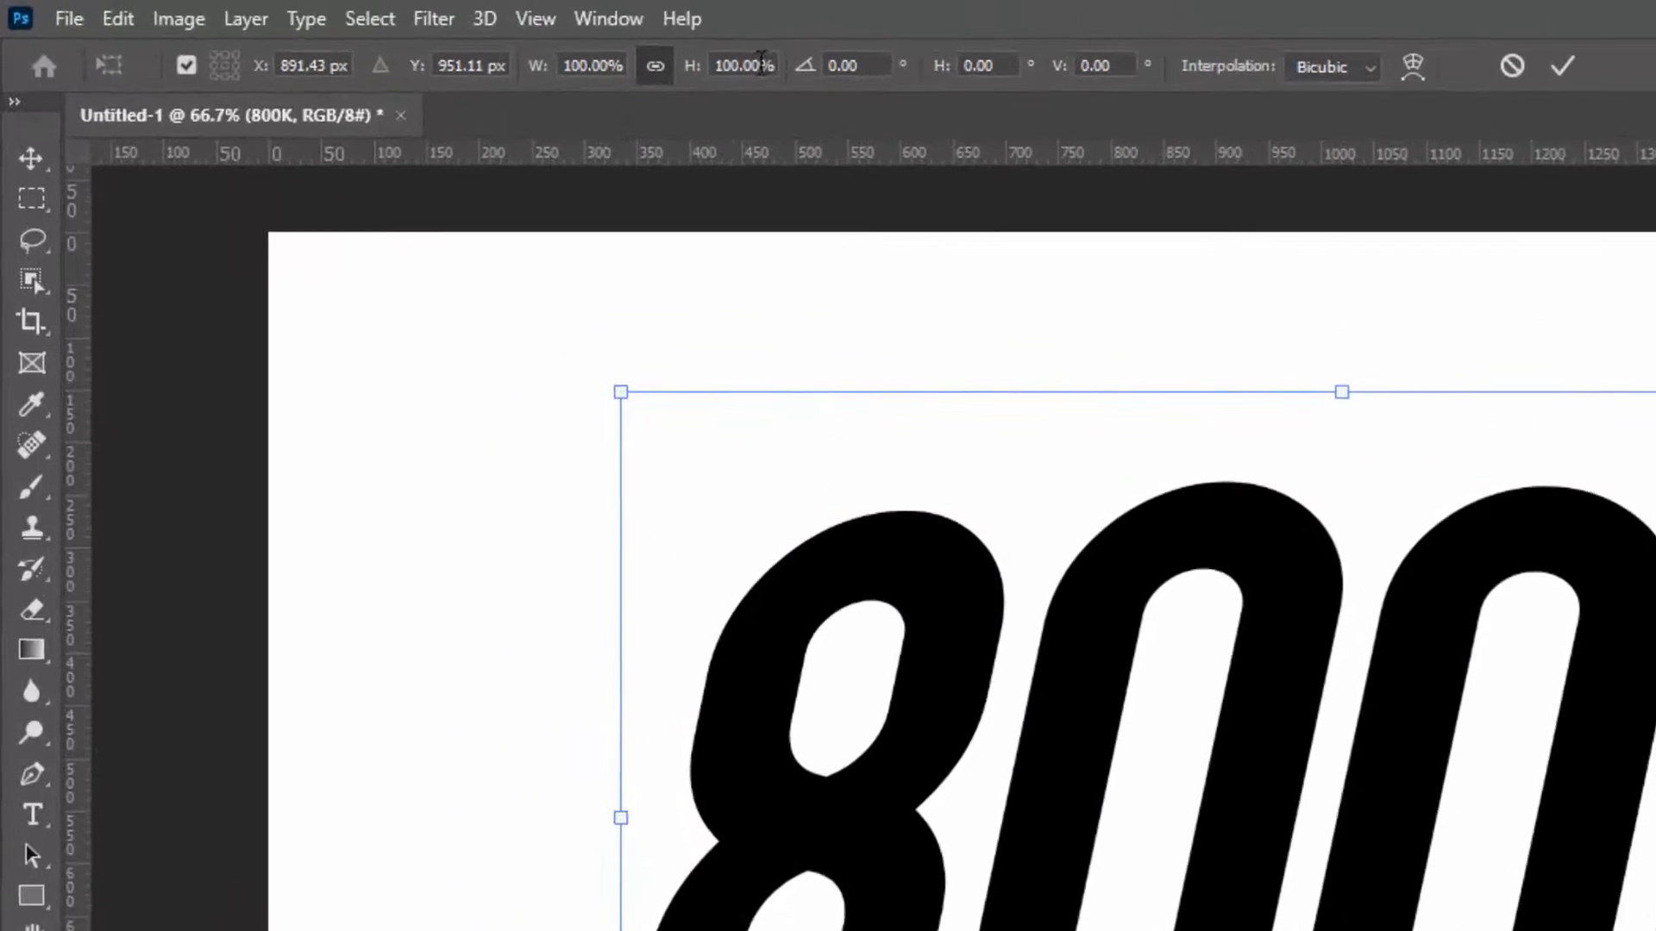
pyautogui.click(544, 47)
pyautogui.write('2')
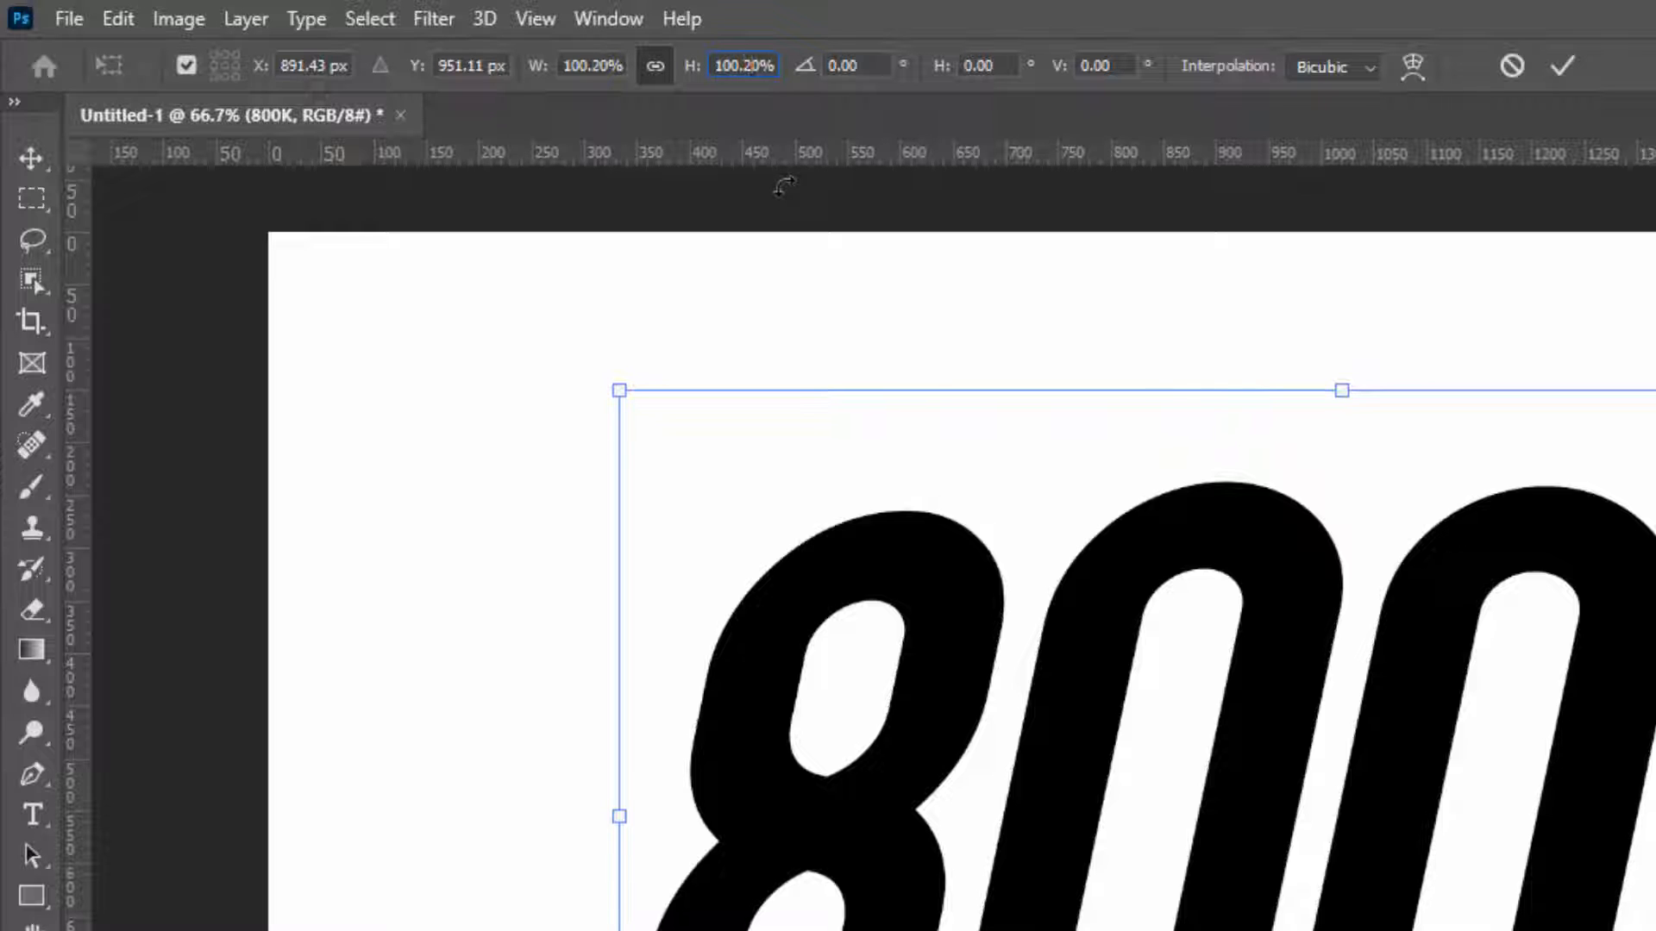
pyautogui.click(1566, 64)
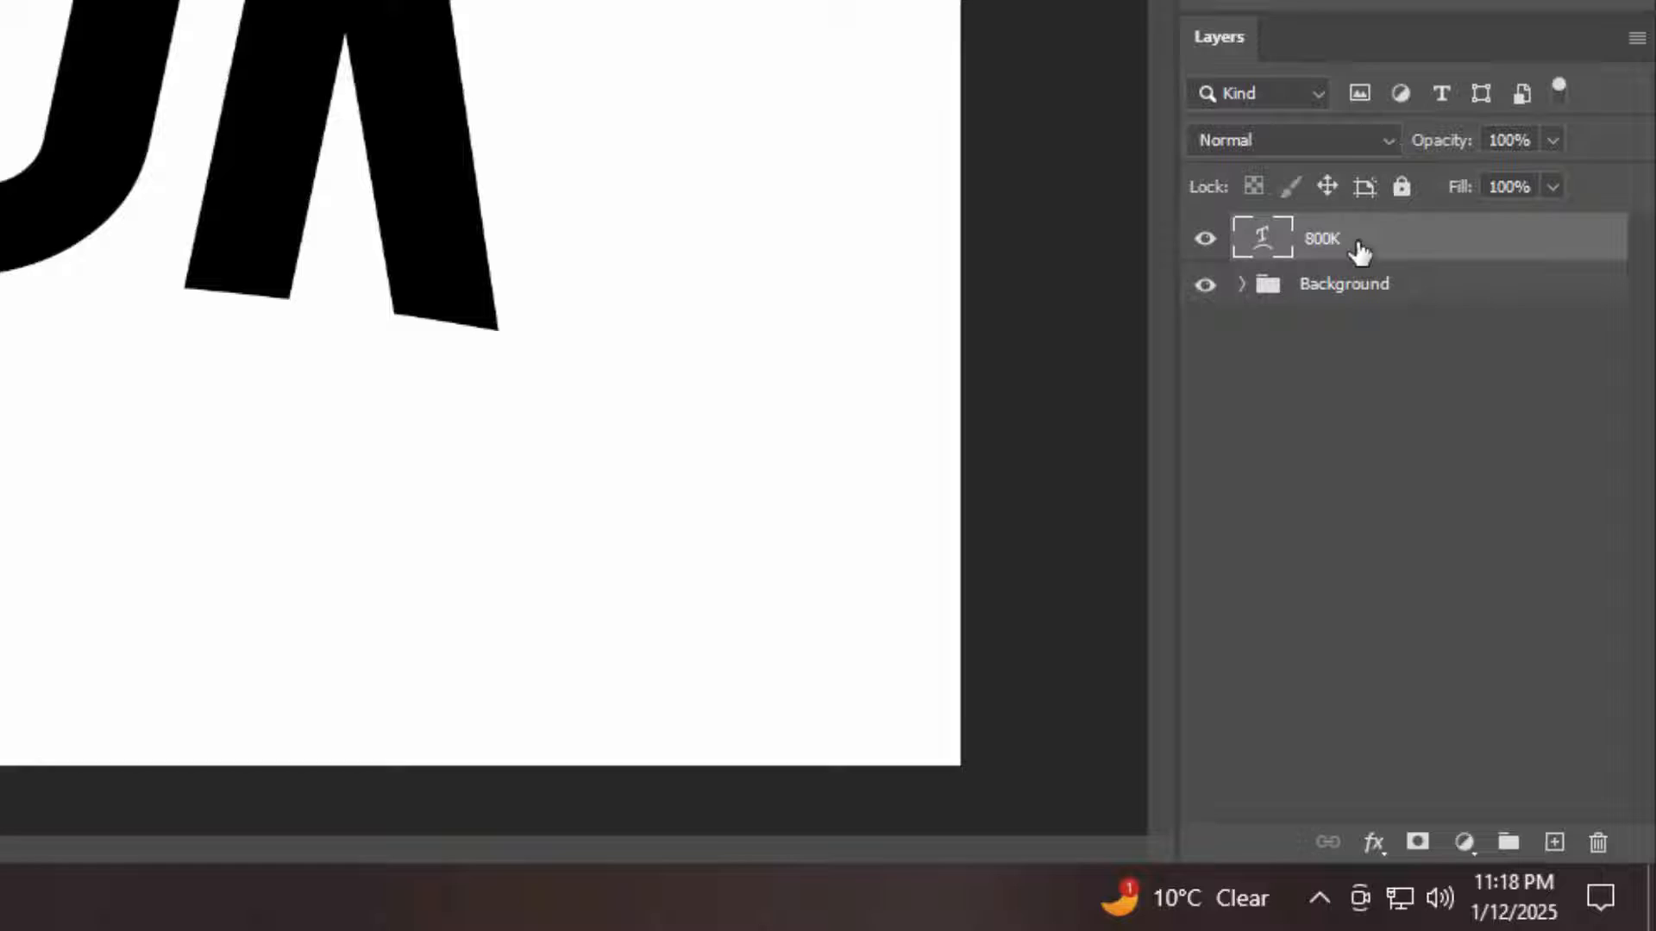
# Convert the 800K text layer to a smart object and move it down and slightly left on the canvas
pyautogui.rightClick(1359, 251)
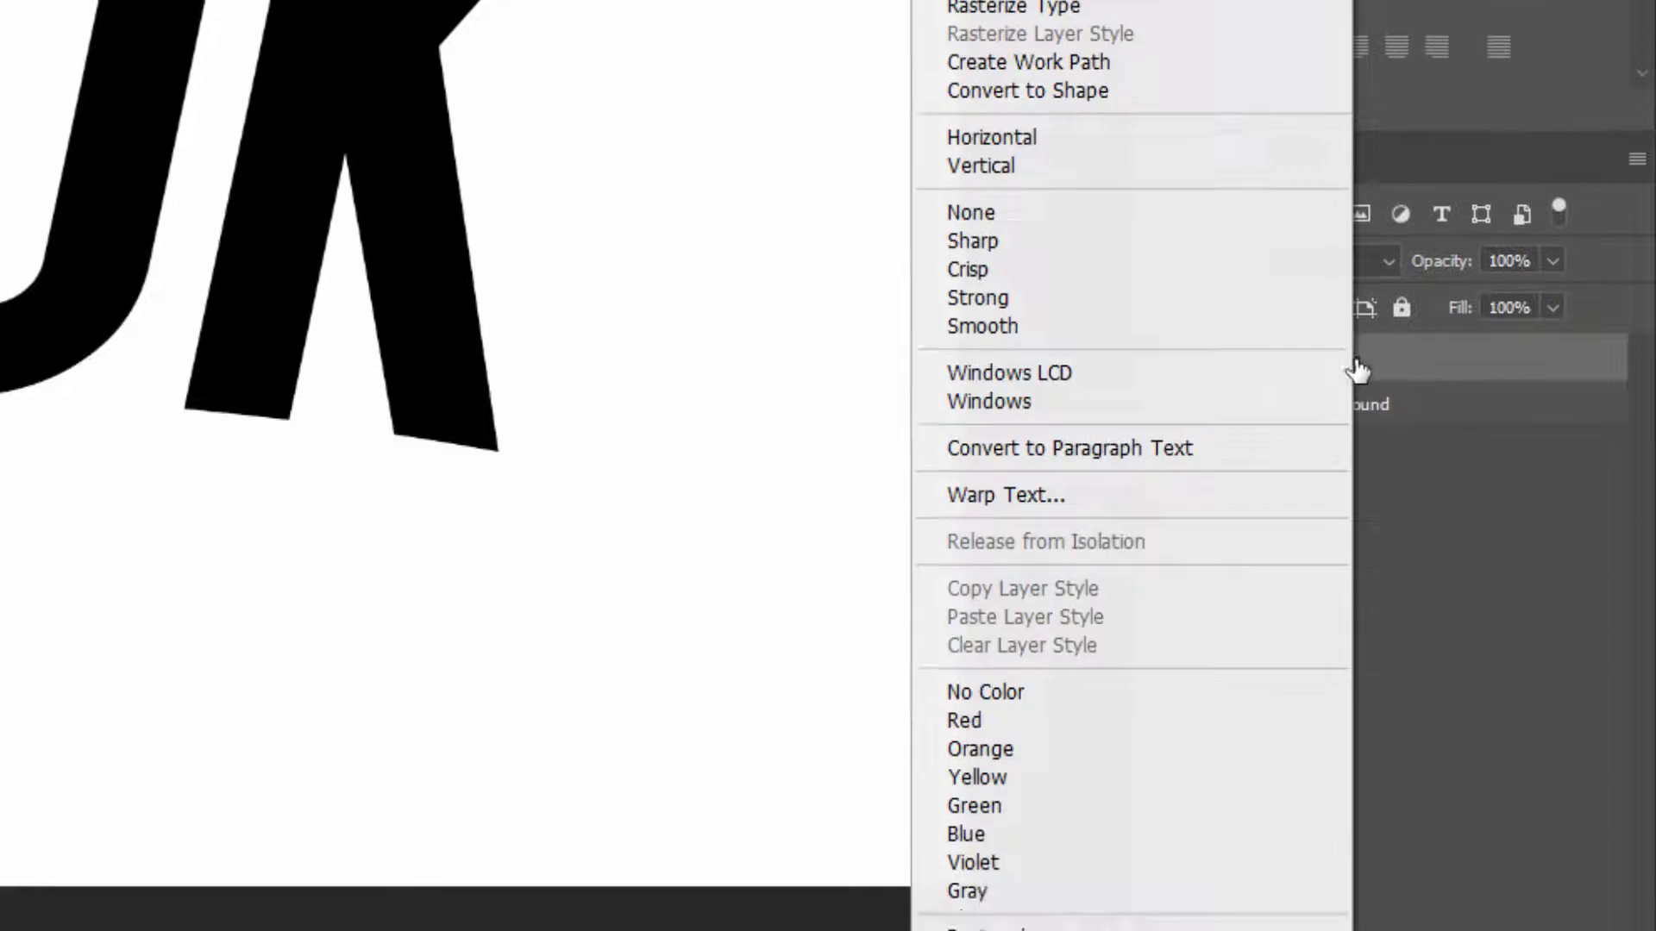
pyautogui.click(1066, 285)
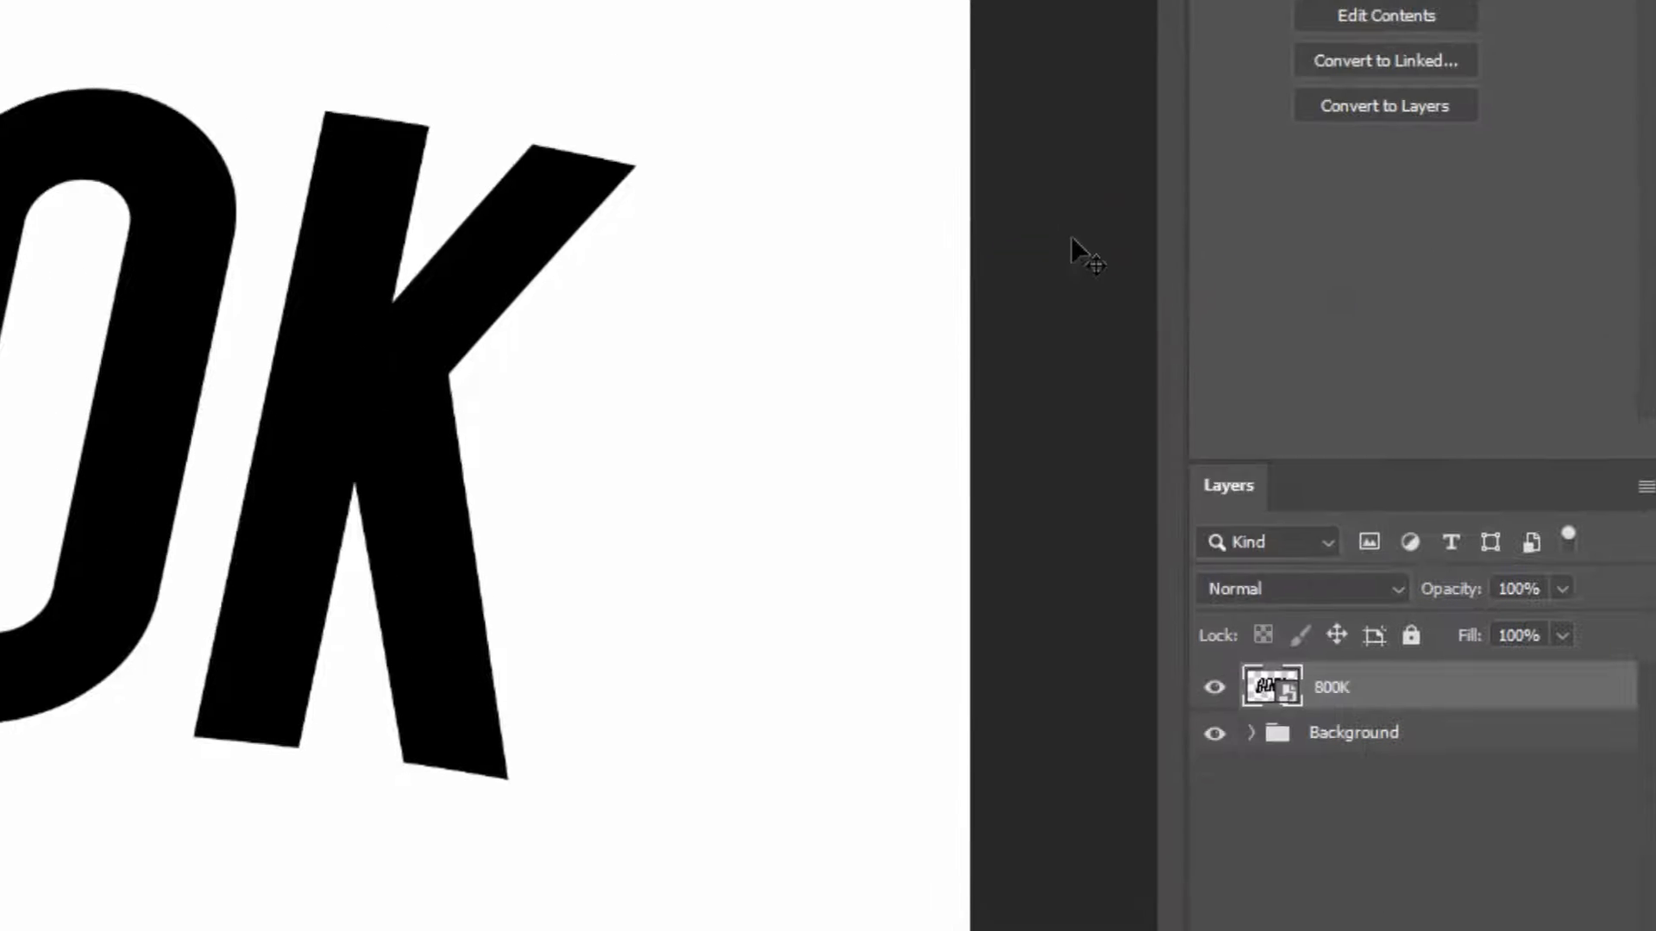
pyautogui.moveTo(131, 622); pyautogui.dragTo(106, 737)
pyautogui.moveTo(182, 229); pyautogui.dragTo(182, 228)
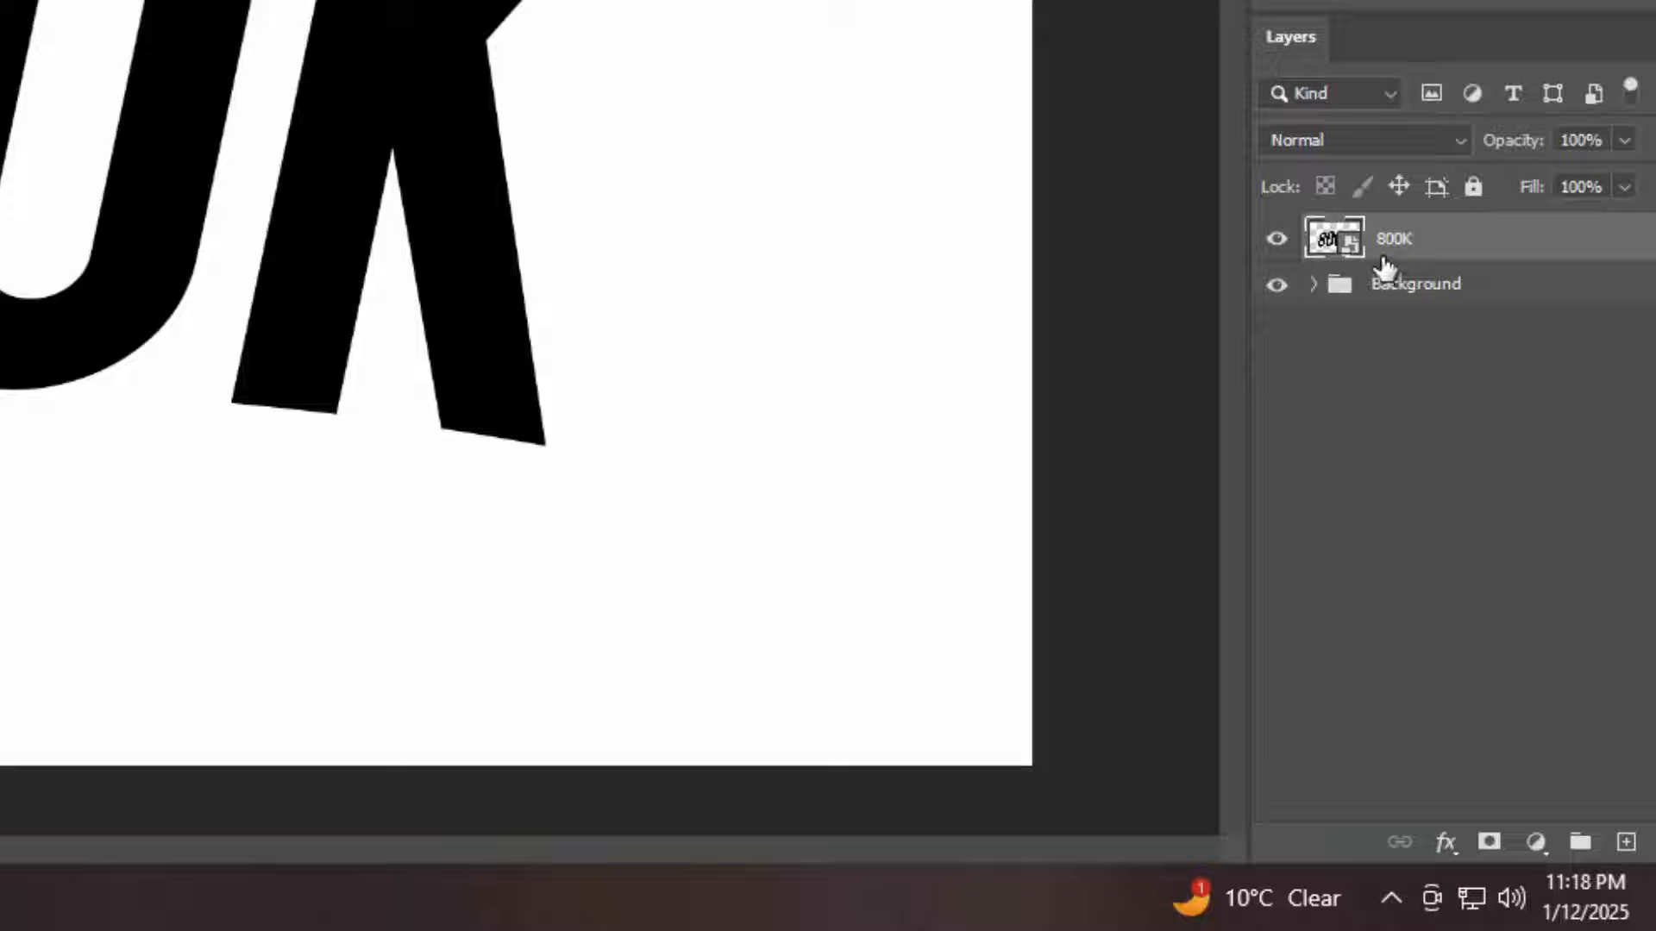
# Duplicate the 800K smart object layer and hide the copy
pyautogui.hotkey('ctrl', 'j')
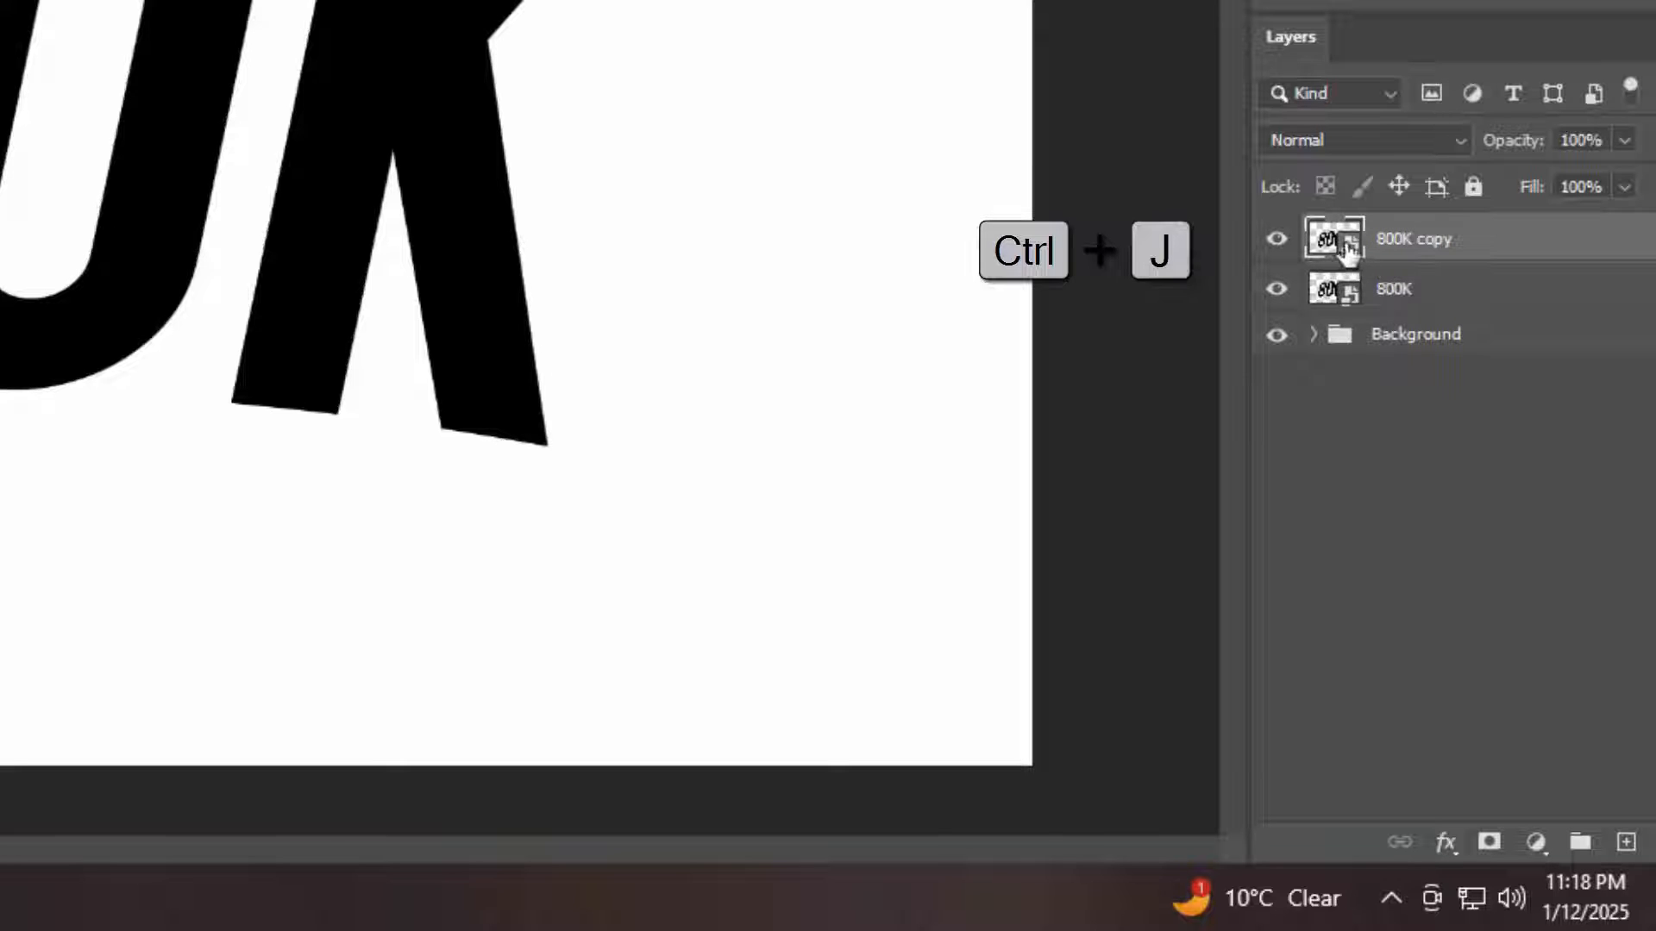
pyautogui.click(1276, 239)
# Put the original 800K layer in a new group named "Shadow"
pyautogui.click(1501, 306)
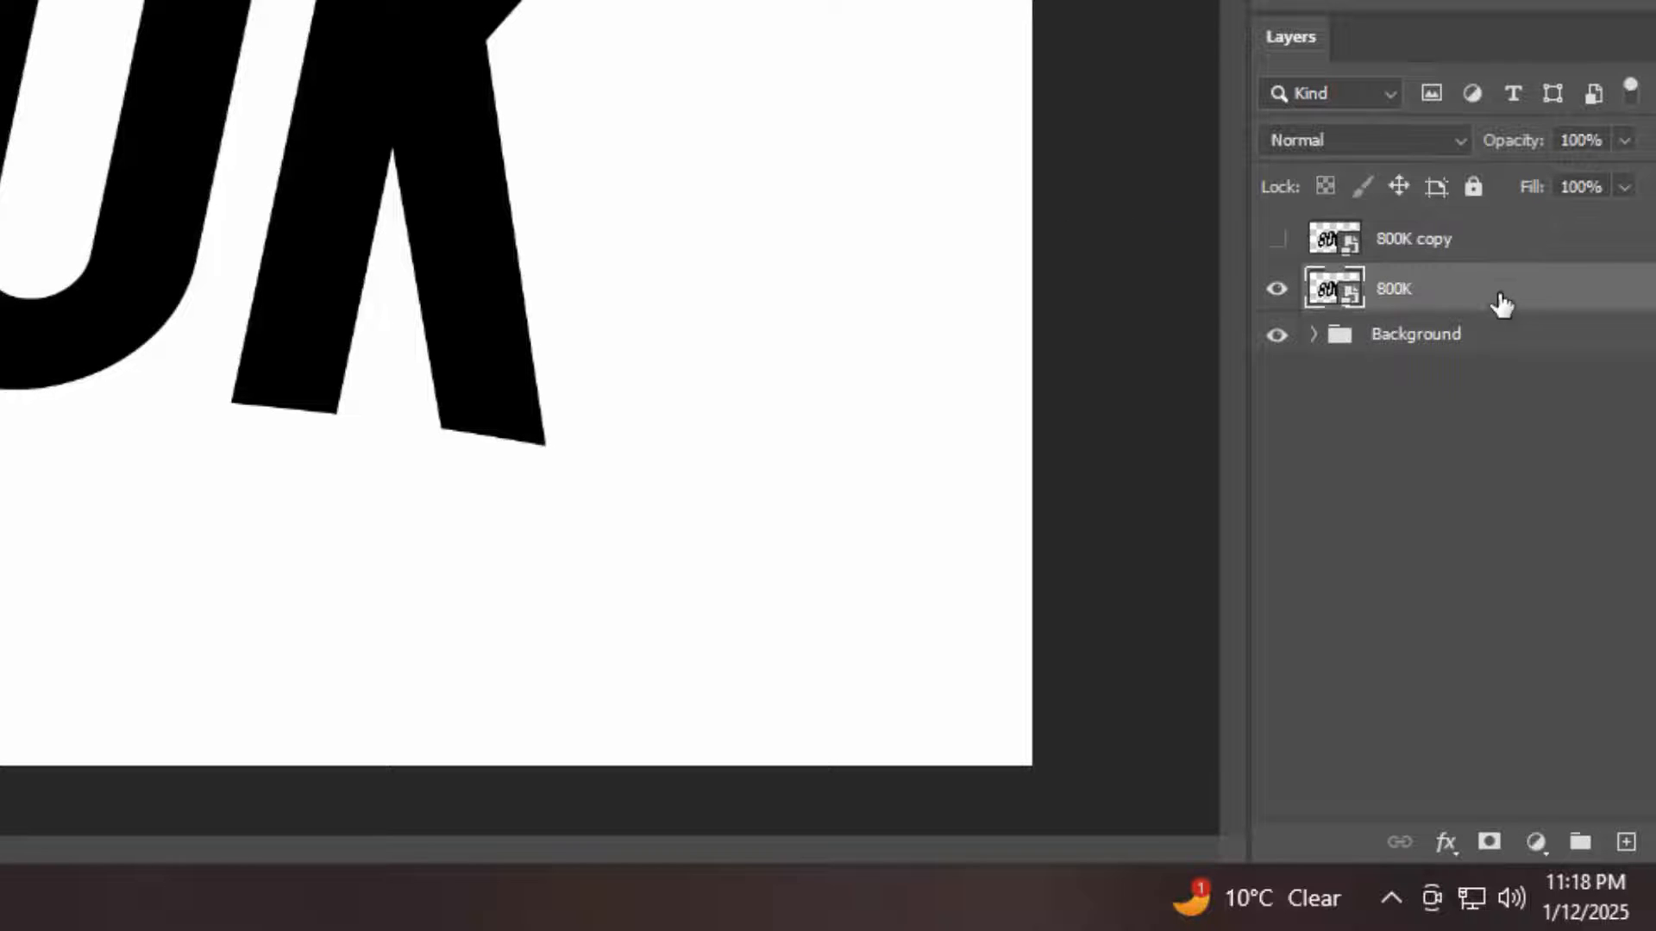
pyautogui.hotkey('ctrl', 'g')
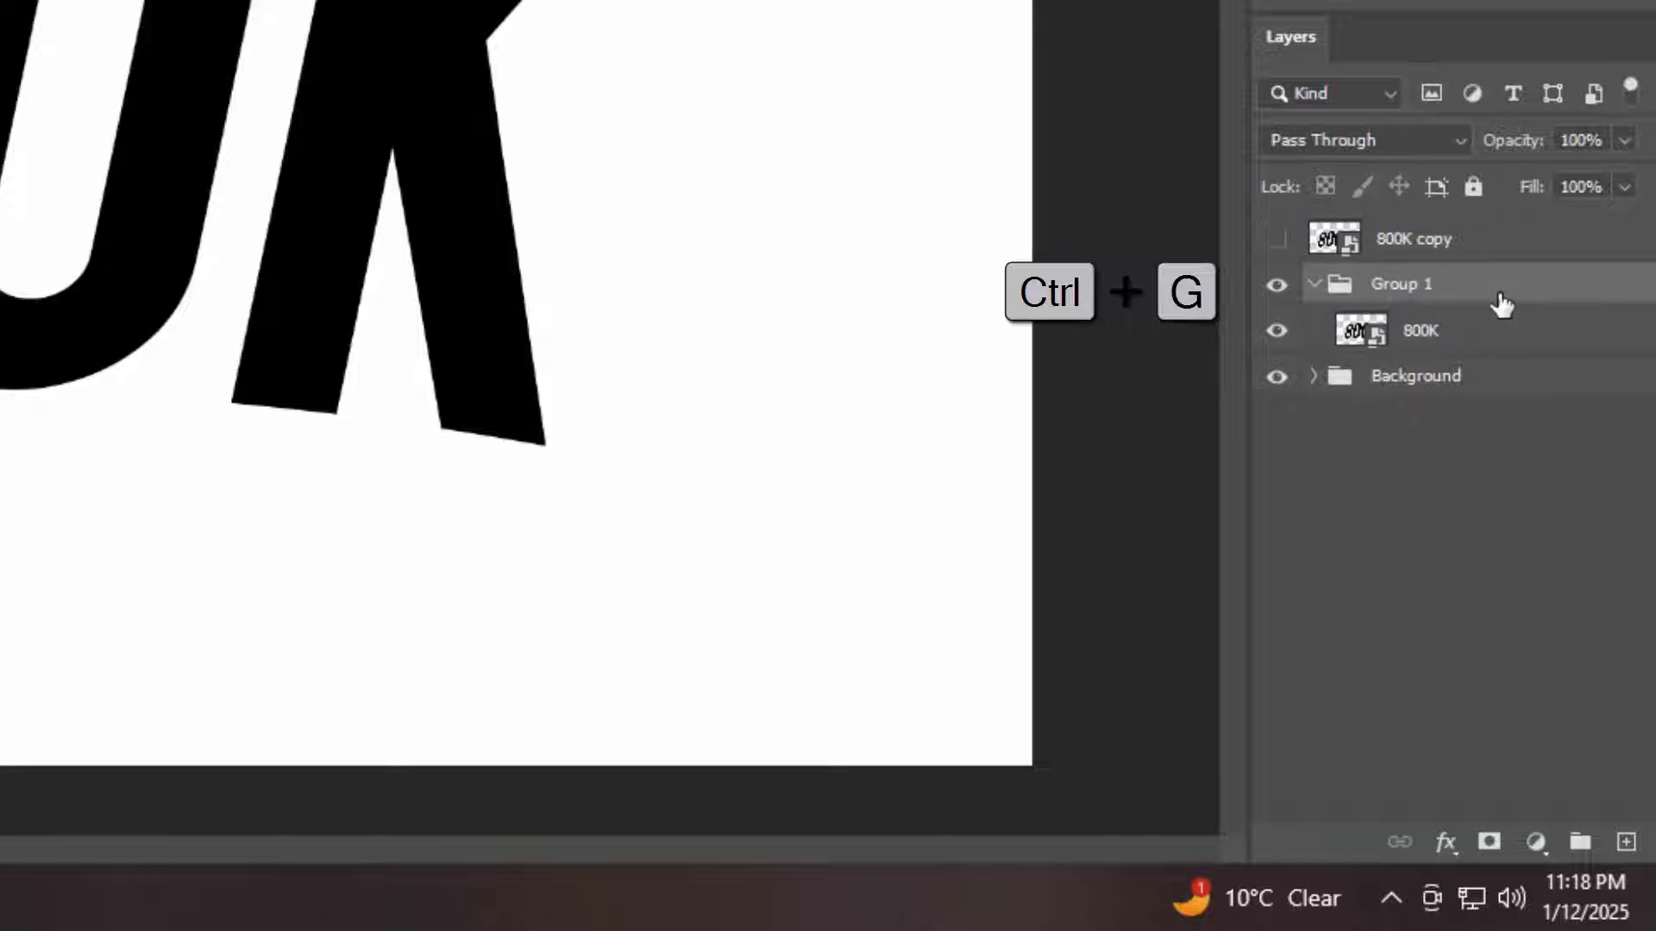
pyautogui.doubleClick(1396, 285)
pyautogui.write('Shadow')
pyautogui.doubleClick(1400, 288)
pyautogui.hotkey('ctrl', 'c')
pyautogui.press('Return')
# Rename the 800K smart object layer inside the Shadow group as "Shadow"
pyautogui.doubleClick(1425, 332)
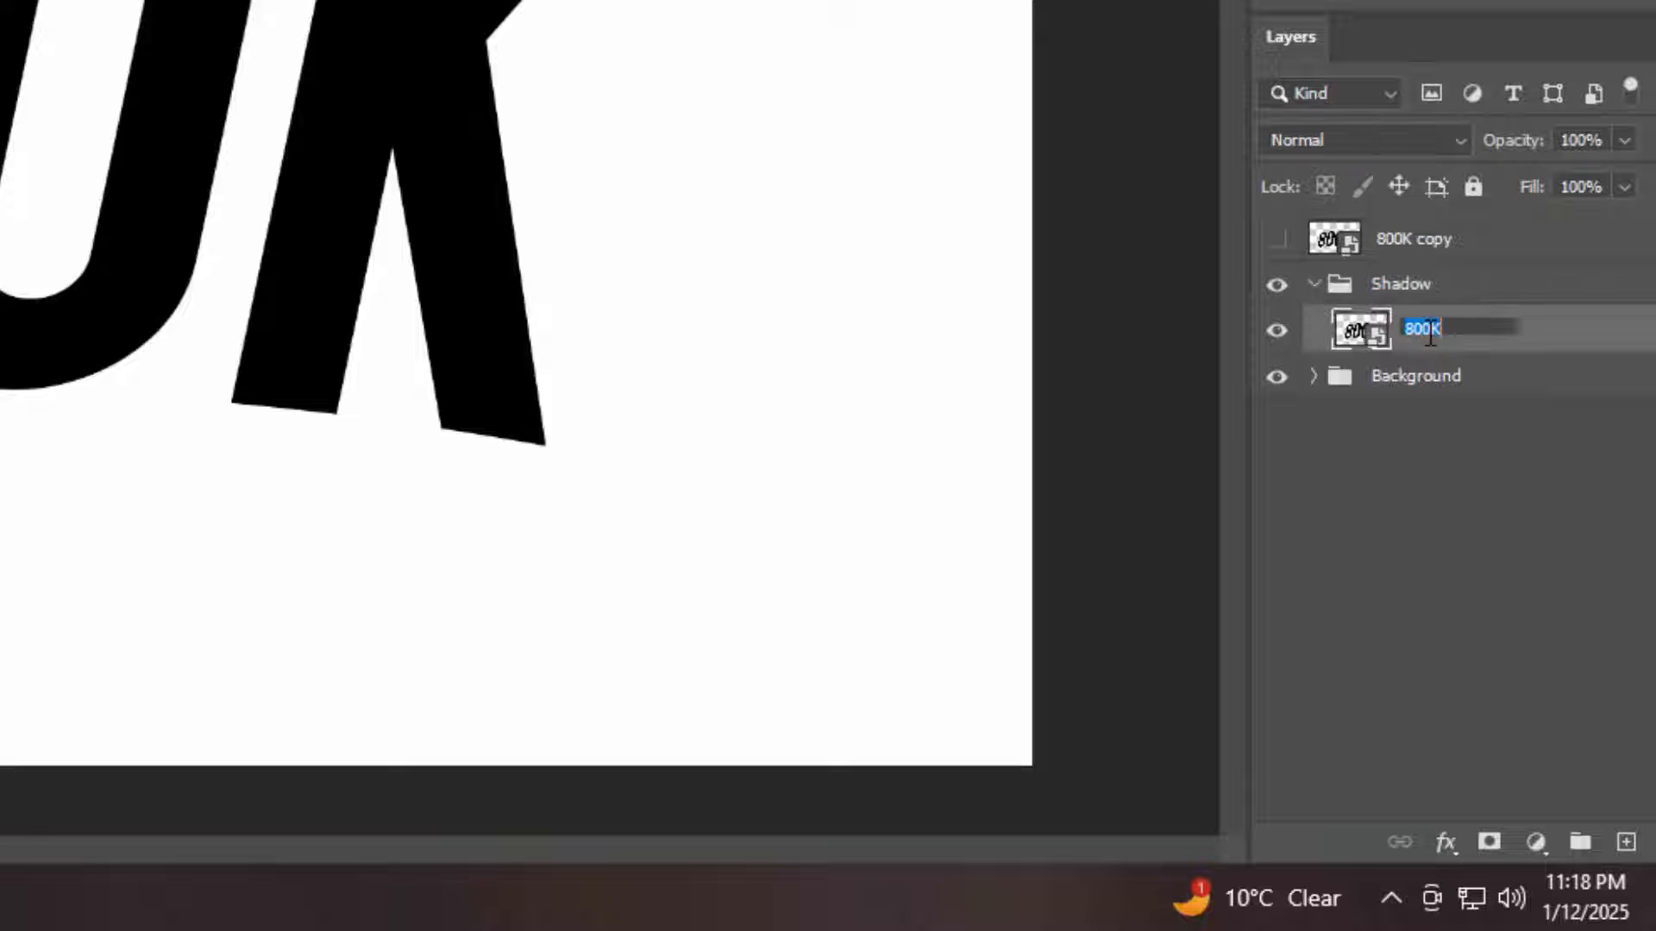
pyautogui.hotkey('ctrl', 'v')
pyautogui.press('Return')
# Add a drop shadow effect to the Shadow layer and set its color to #0a0d1f
pyautogui.click(1447, 842)
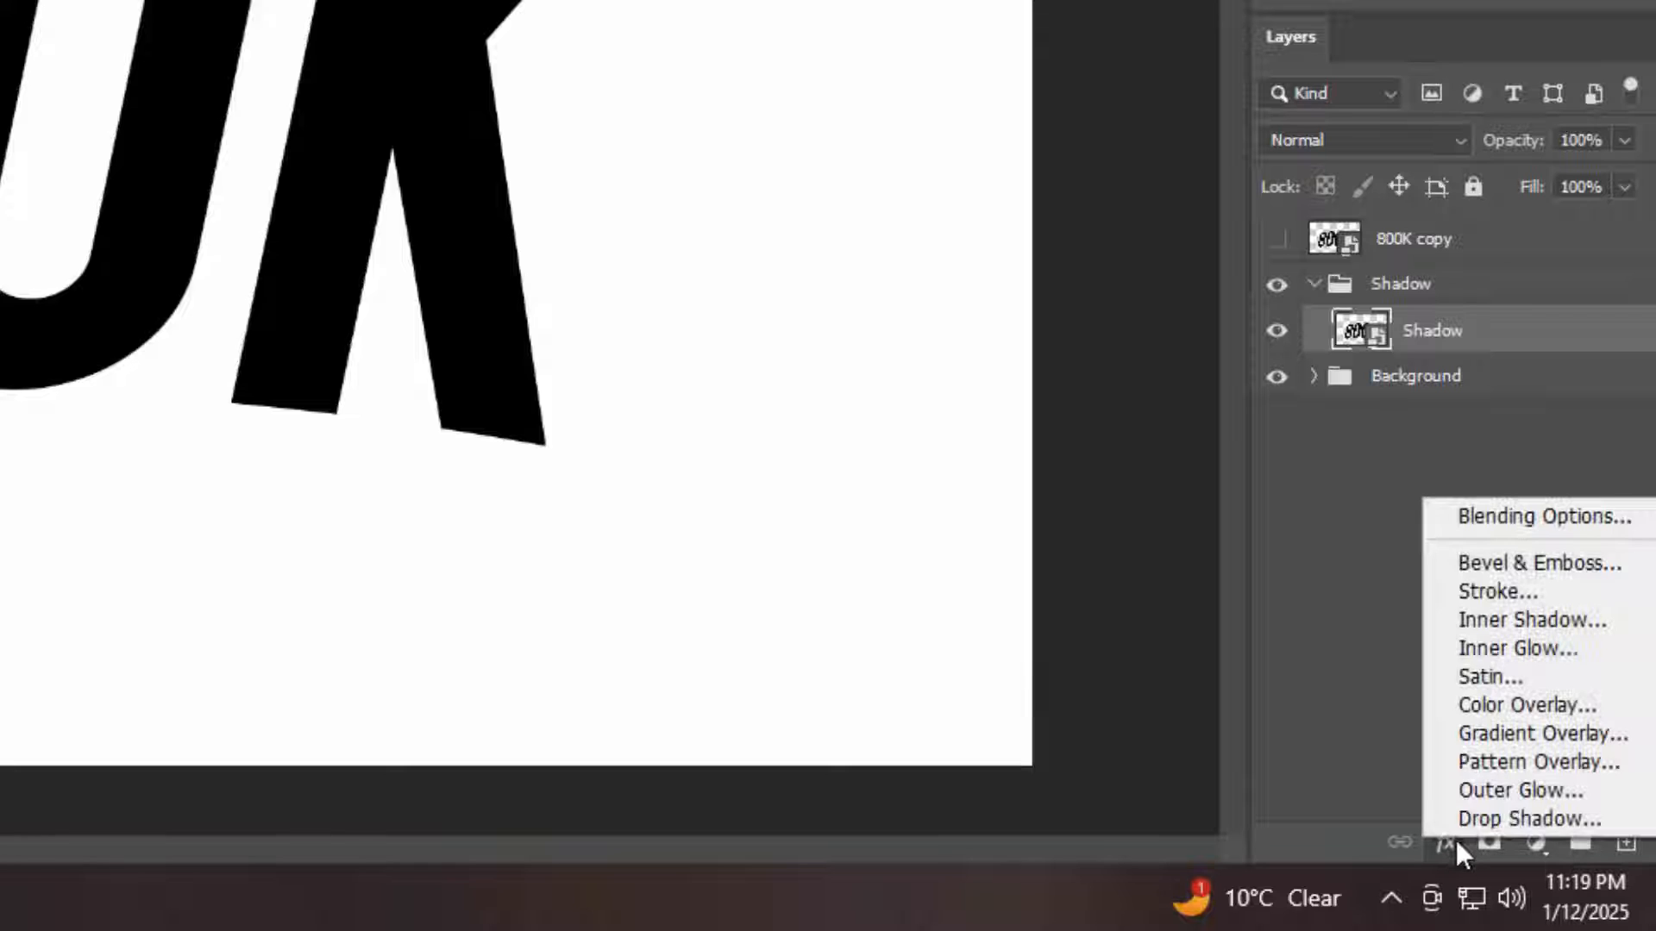
pyautogui.click(1492, 516)
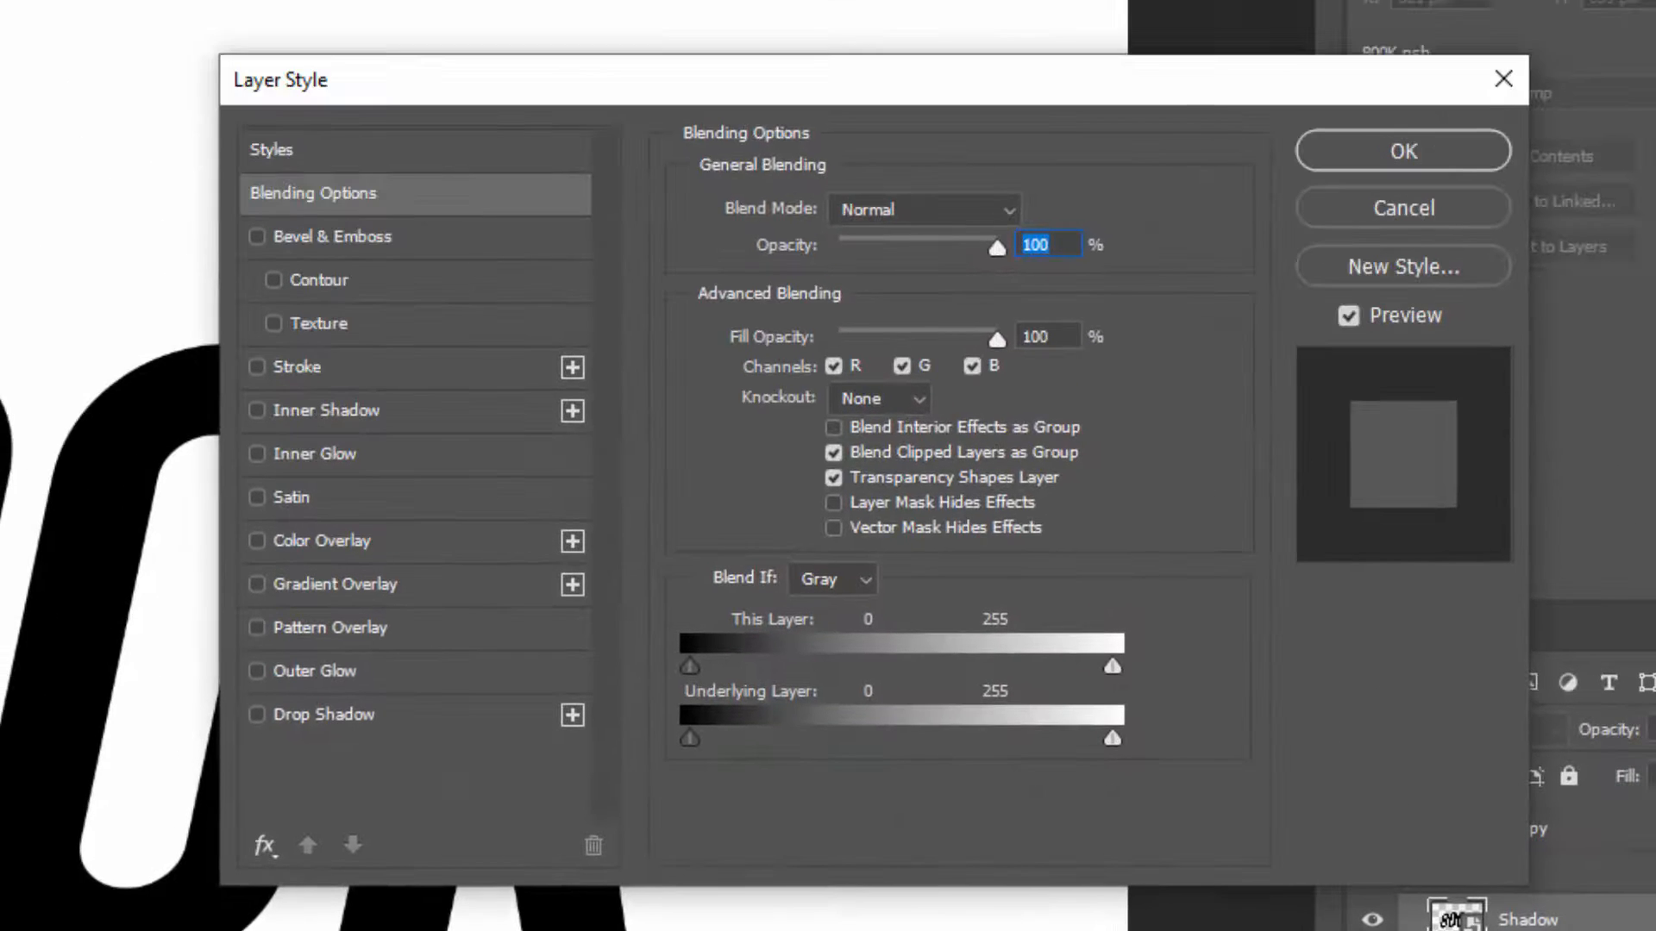
pyautogui.moveTo(1070, 341); pyautogui.dragTo(949, 341)
pyautogui.click(437, 718)
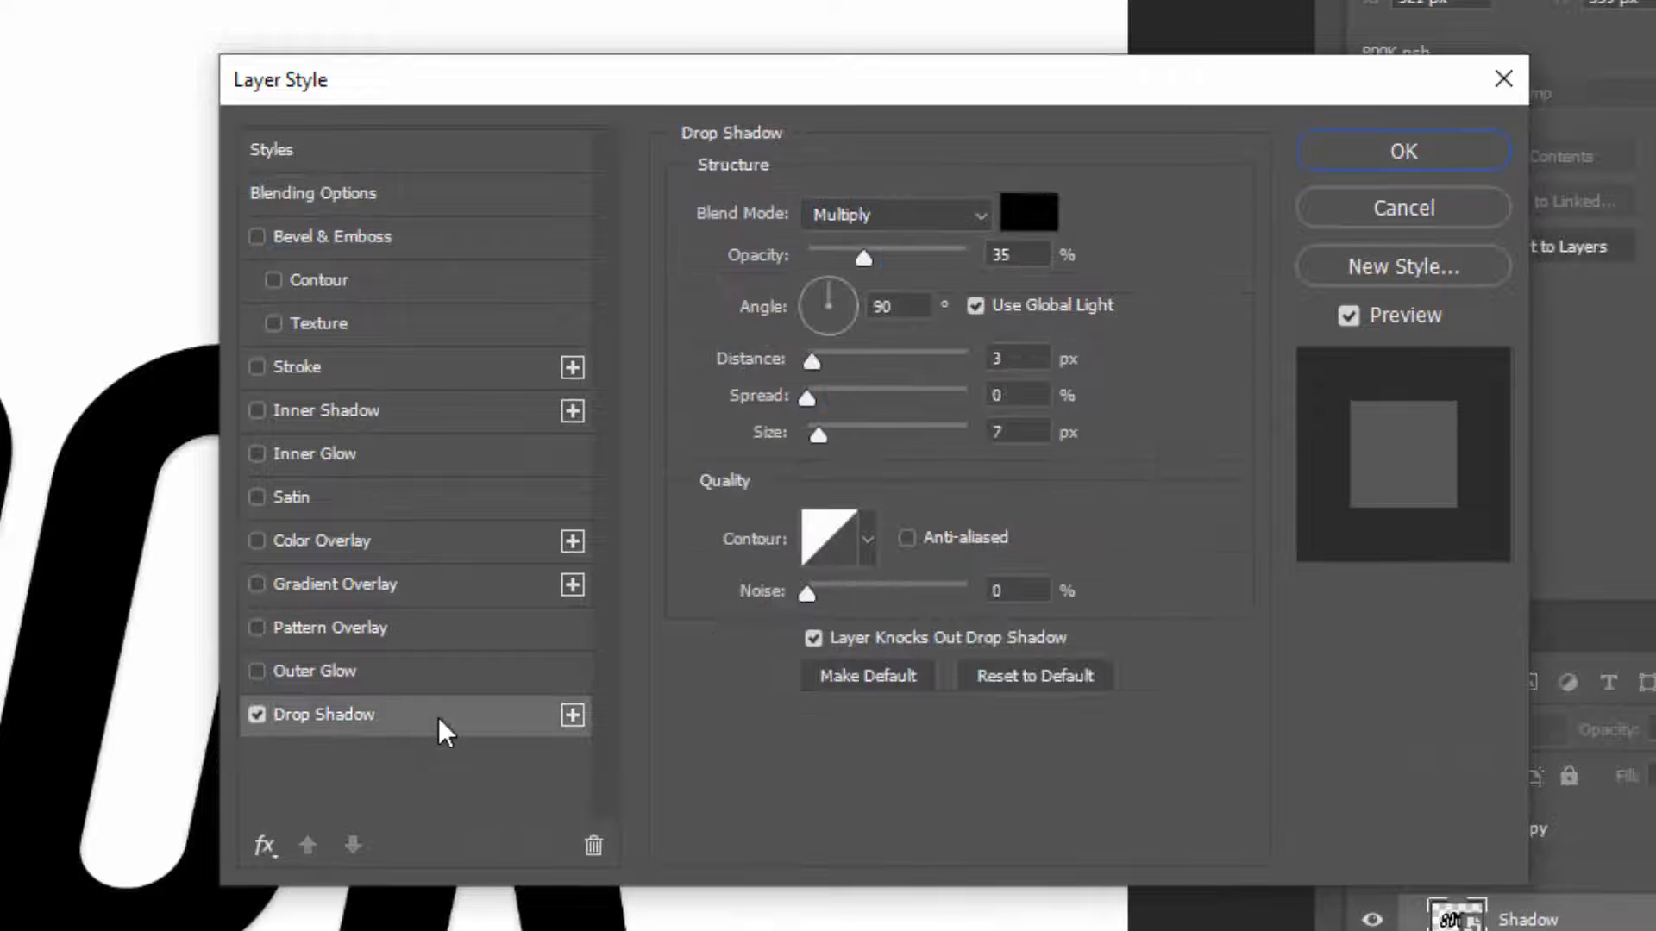
pyautogui.click(1022, 226)
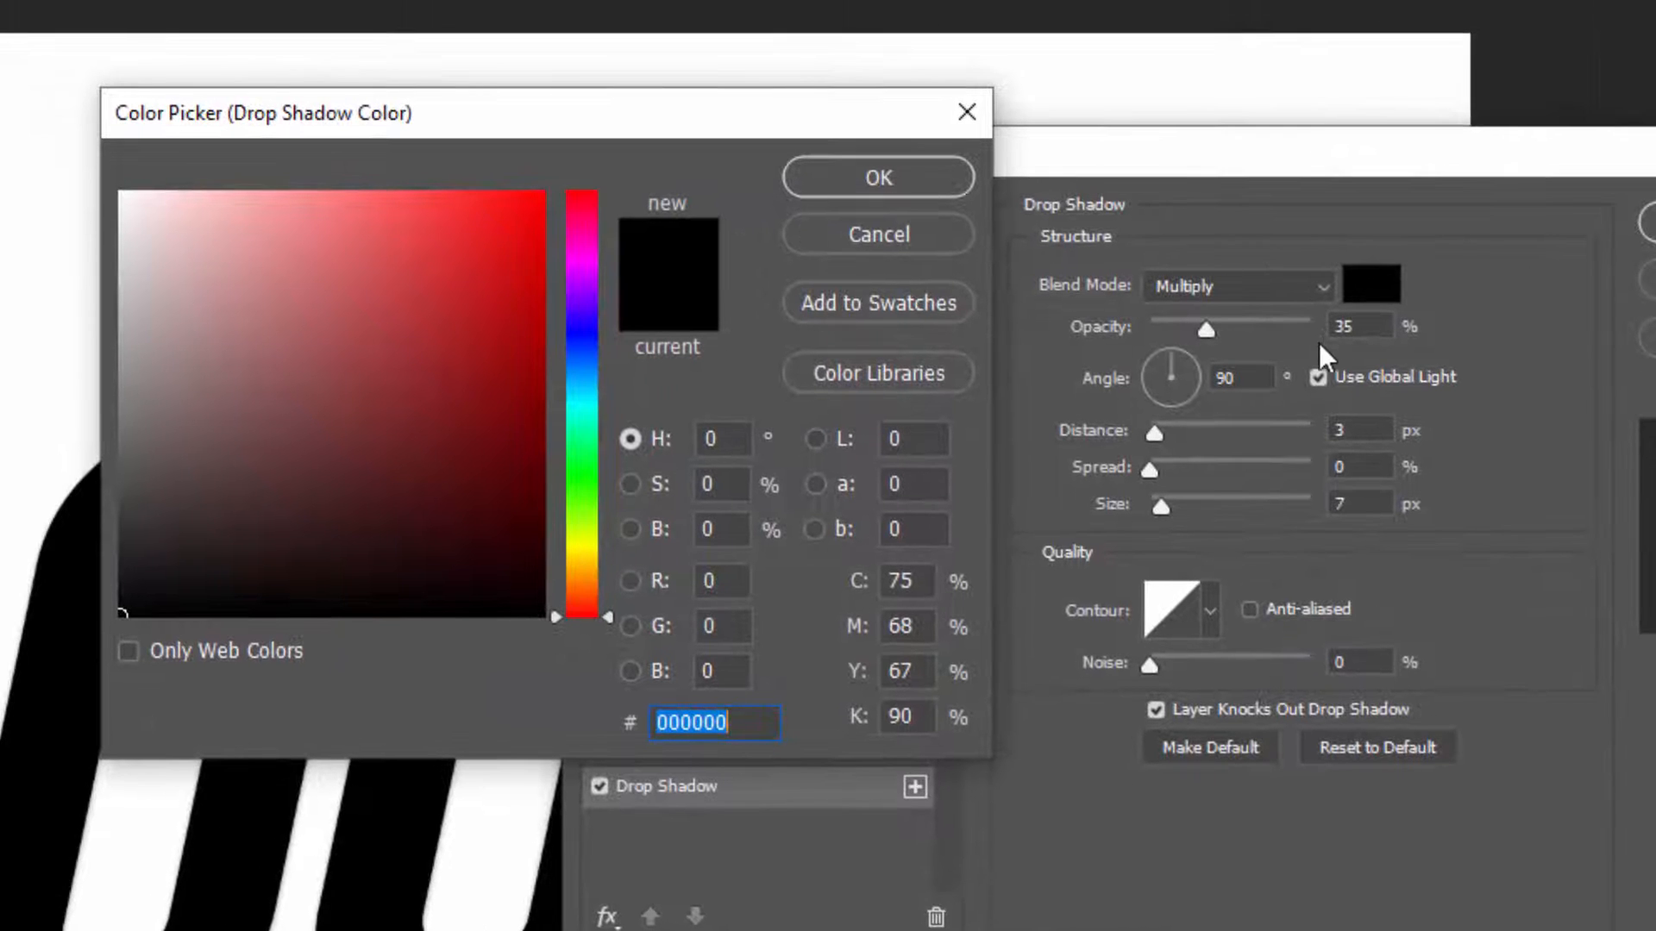
pyautogui.write('0a0')
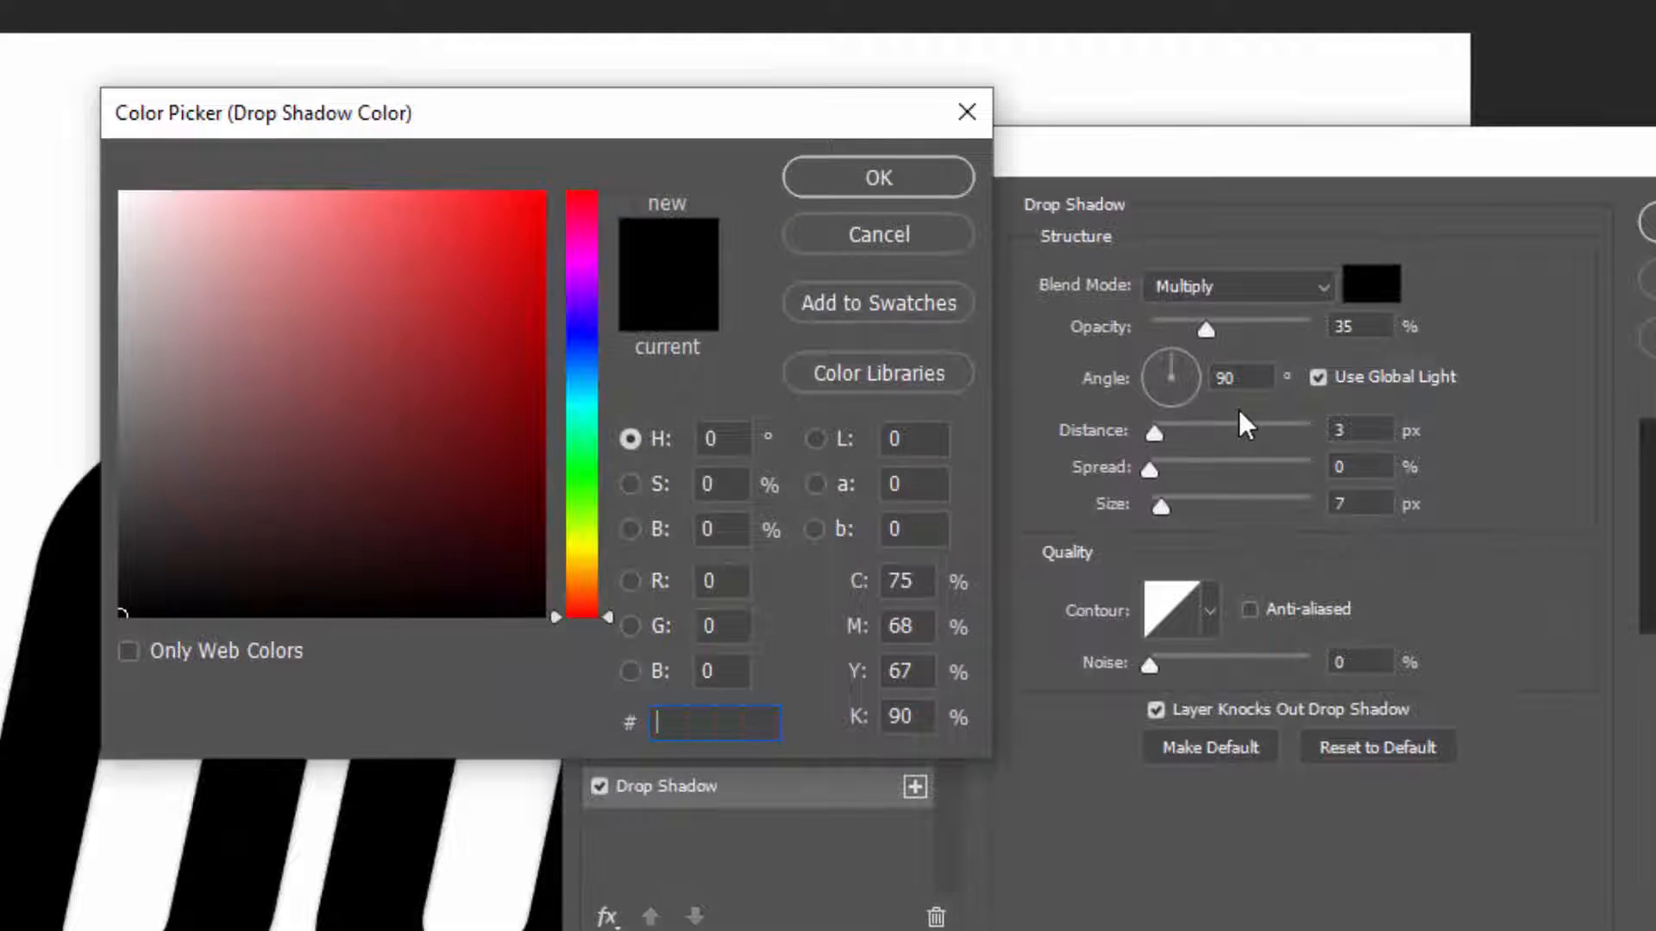
pyautogui.write('d1f')
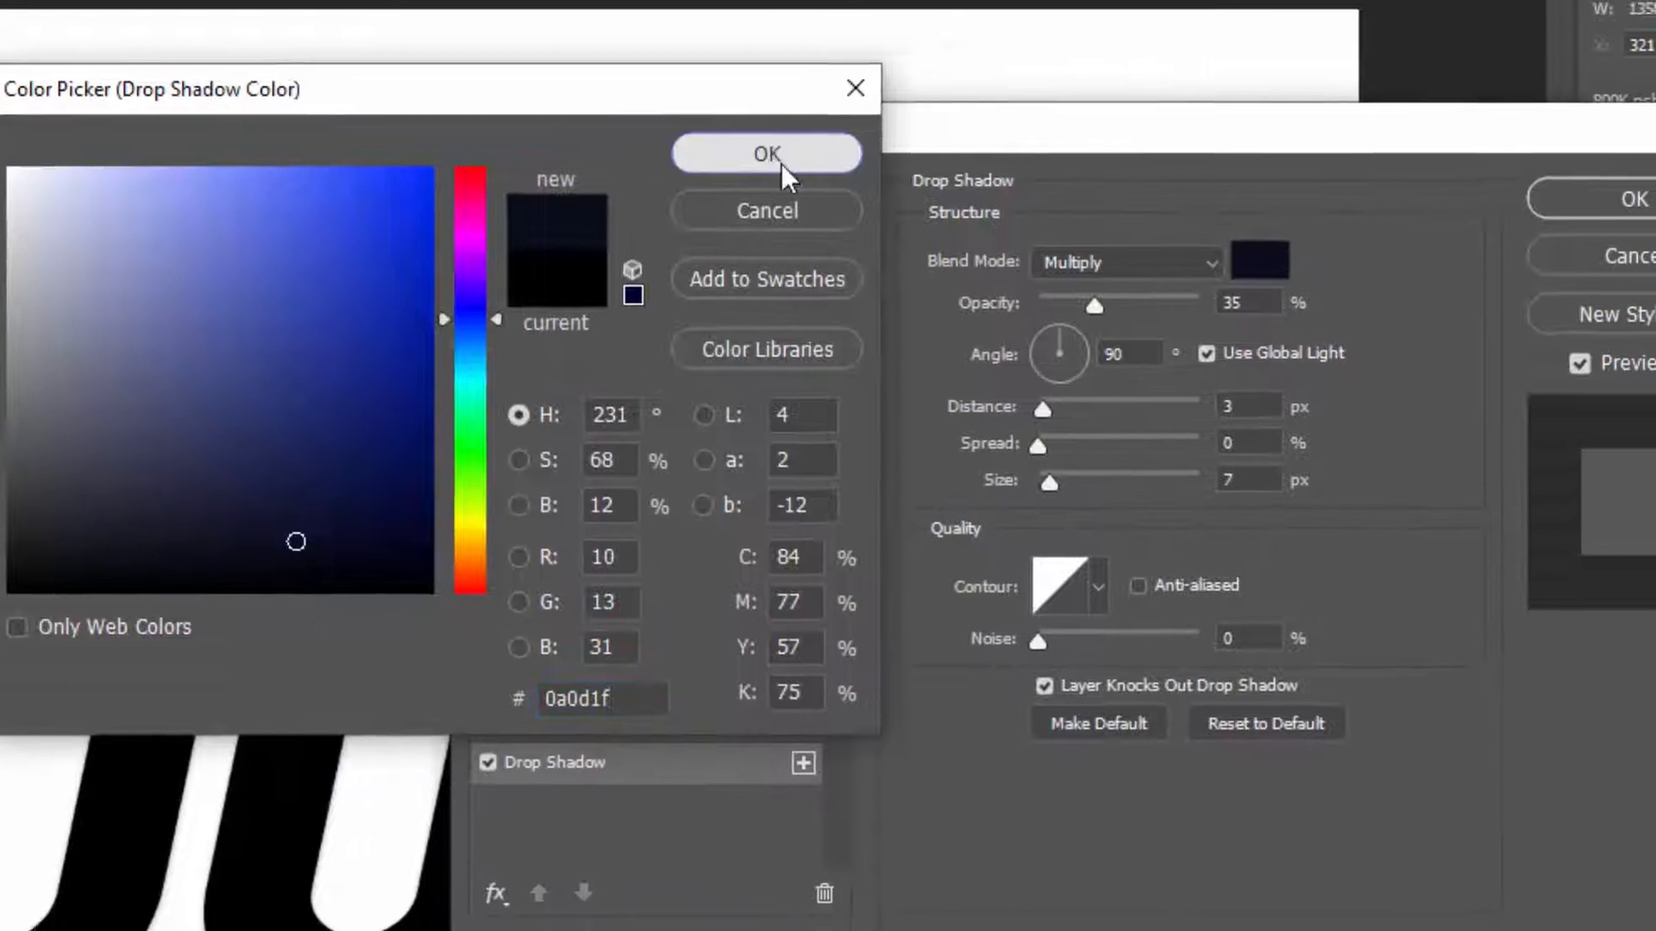
pyautogui.click(888, 177)
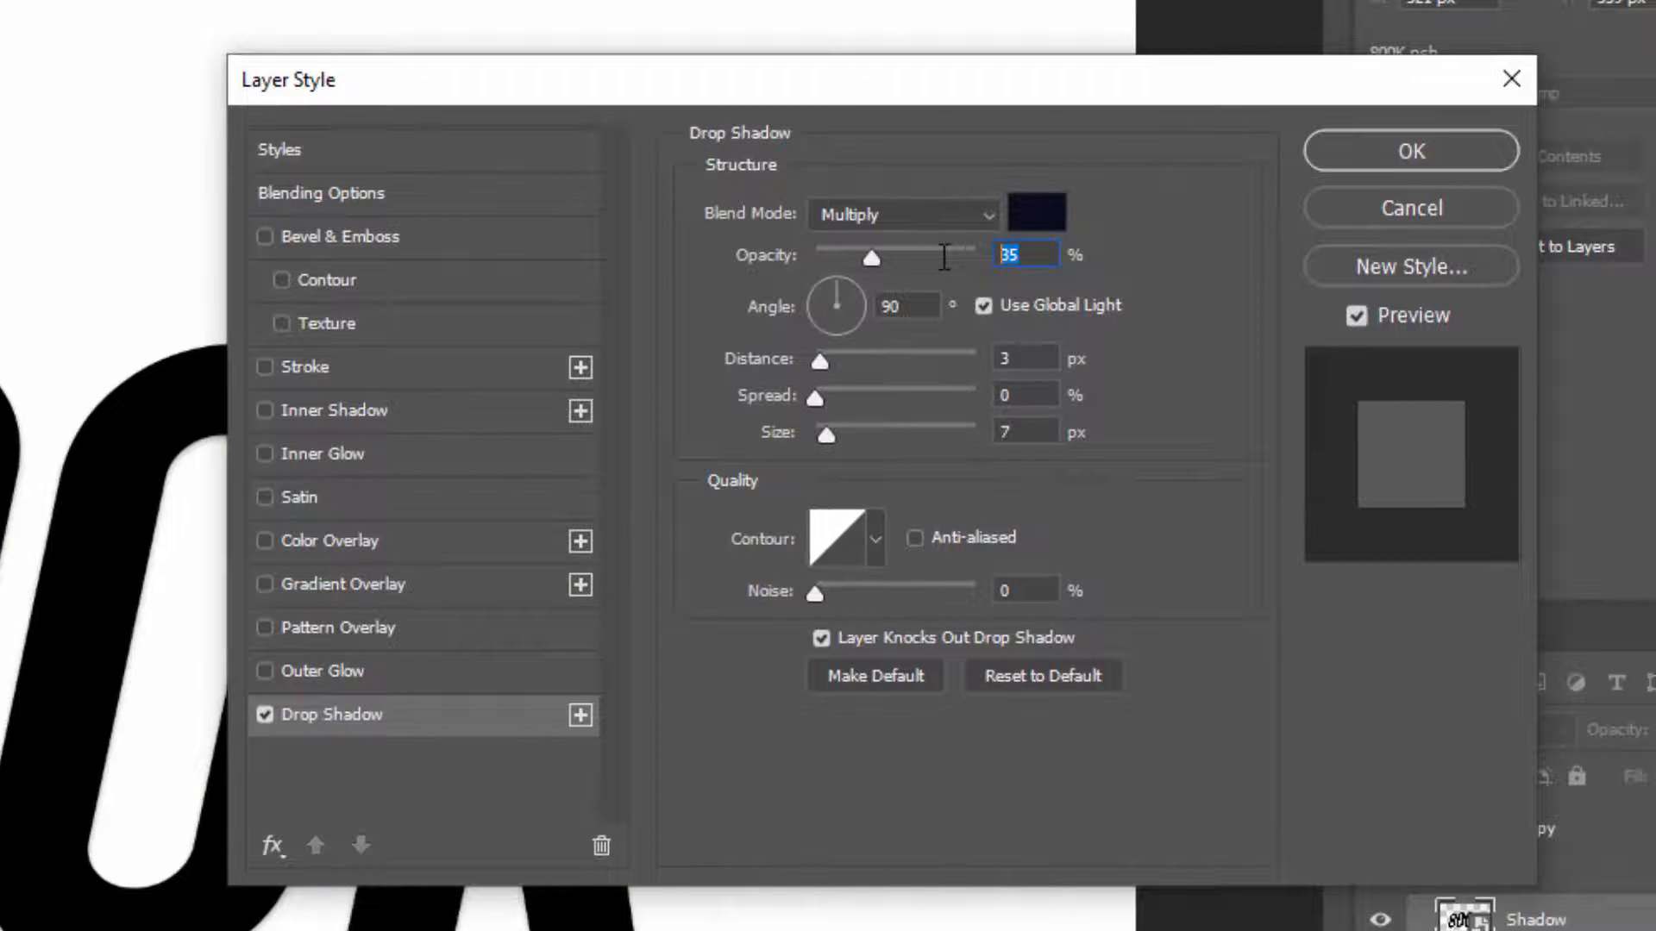
# Set the drop shadow to 10% opacity, 80 px distance and 75 px size, with Use Global Light turned off
pyautogui.write('10')
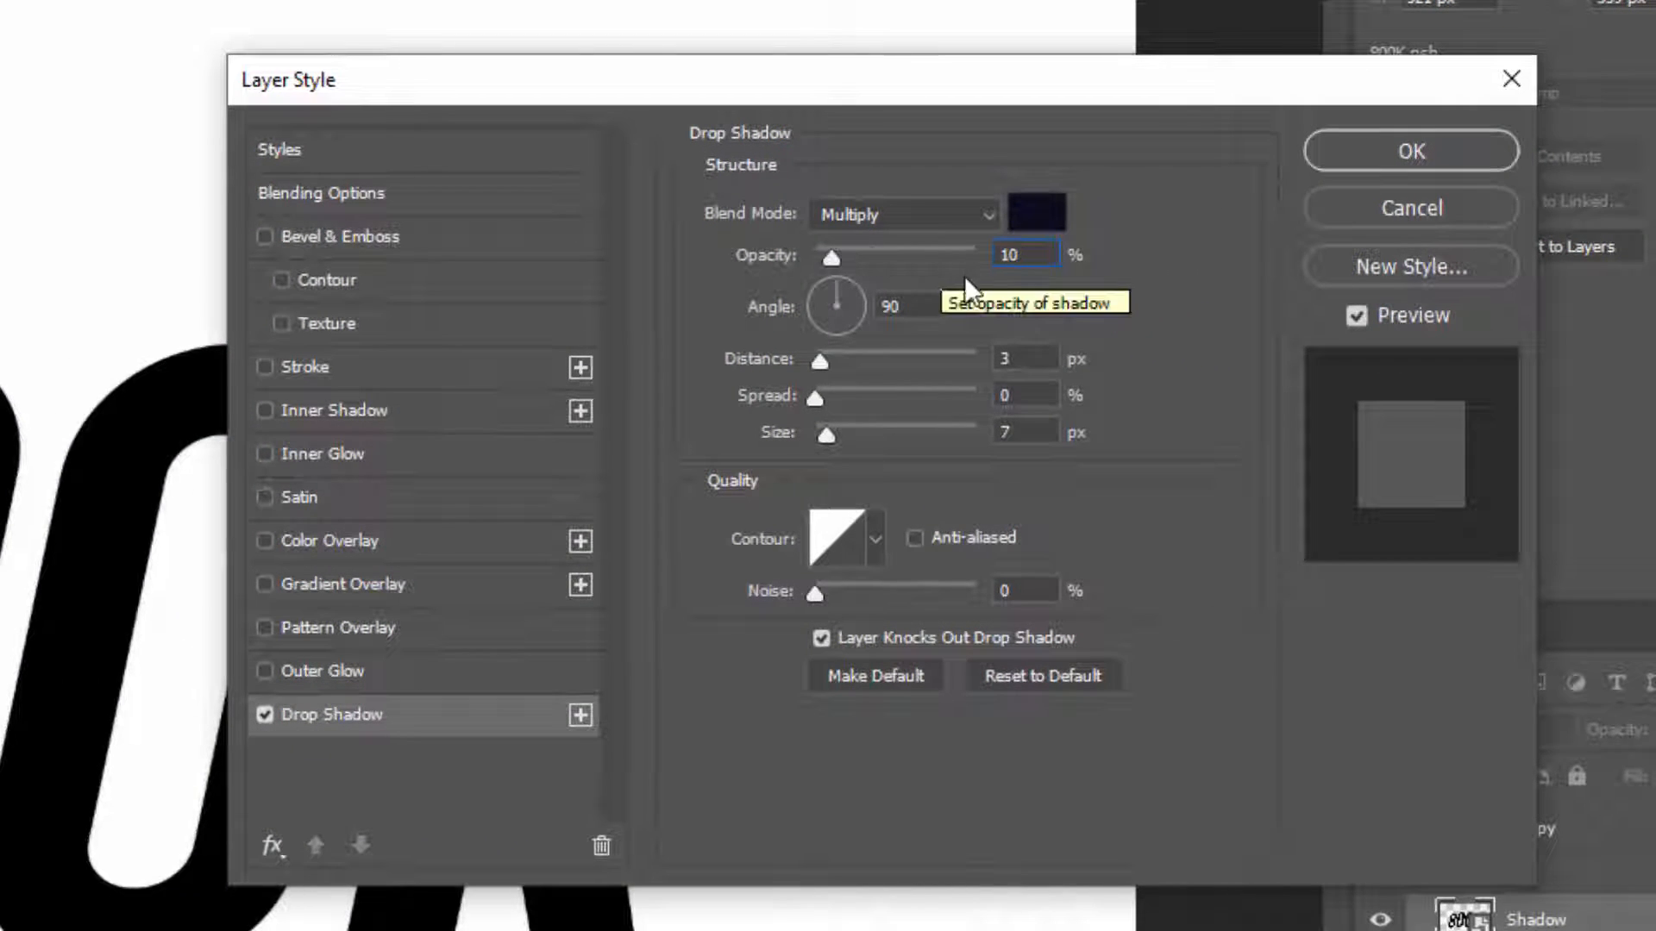
pyautogui.moveTo(920, 318); pyautogui.dragTo(866, 312)
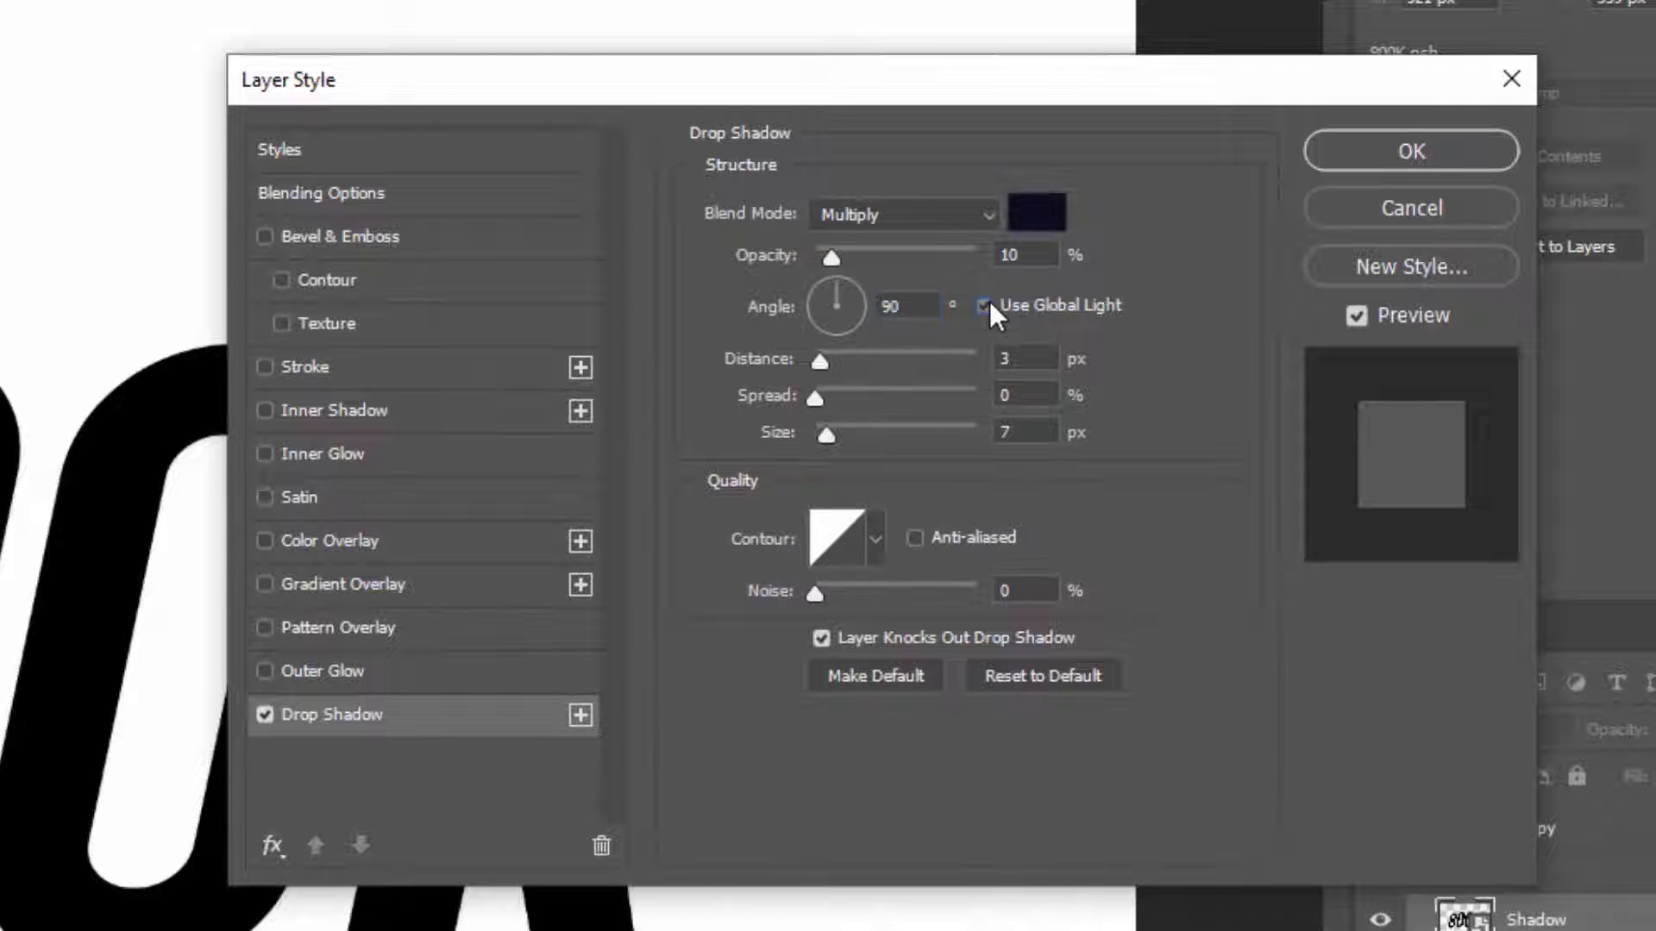
pyautogui.click(985, 305)
pyautogui.click(1024, 353)
pyautogui.write('80')
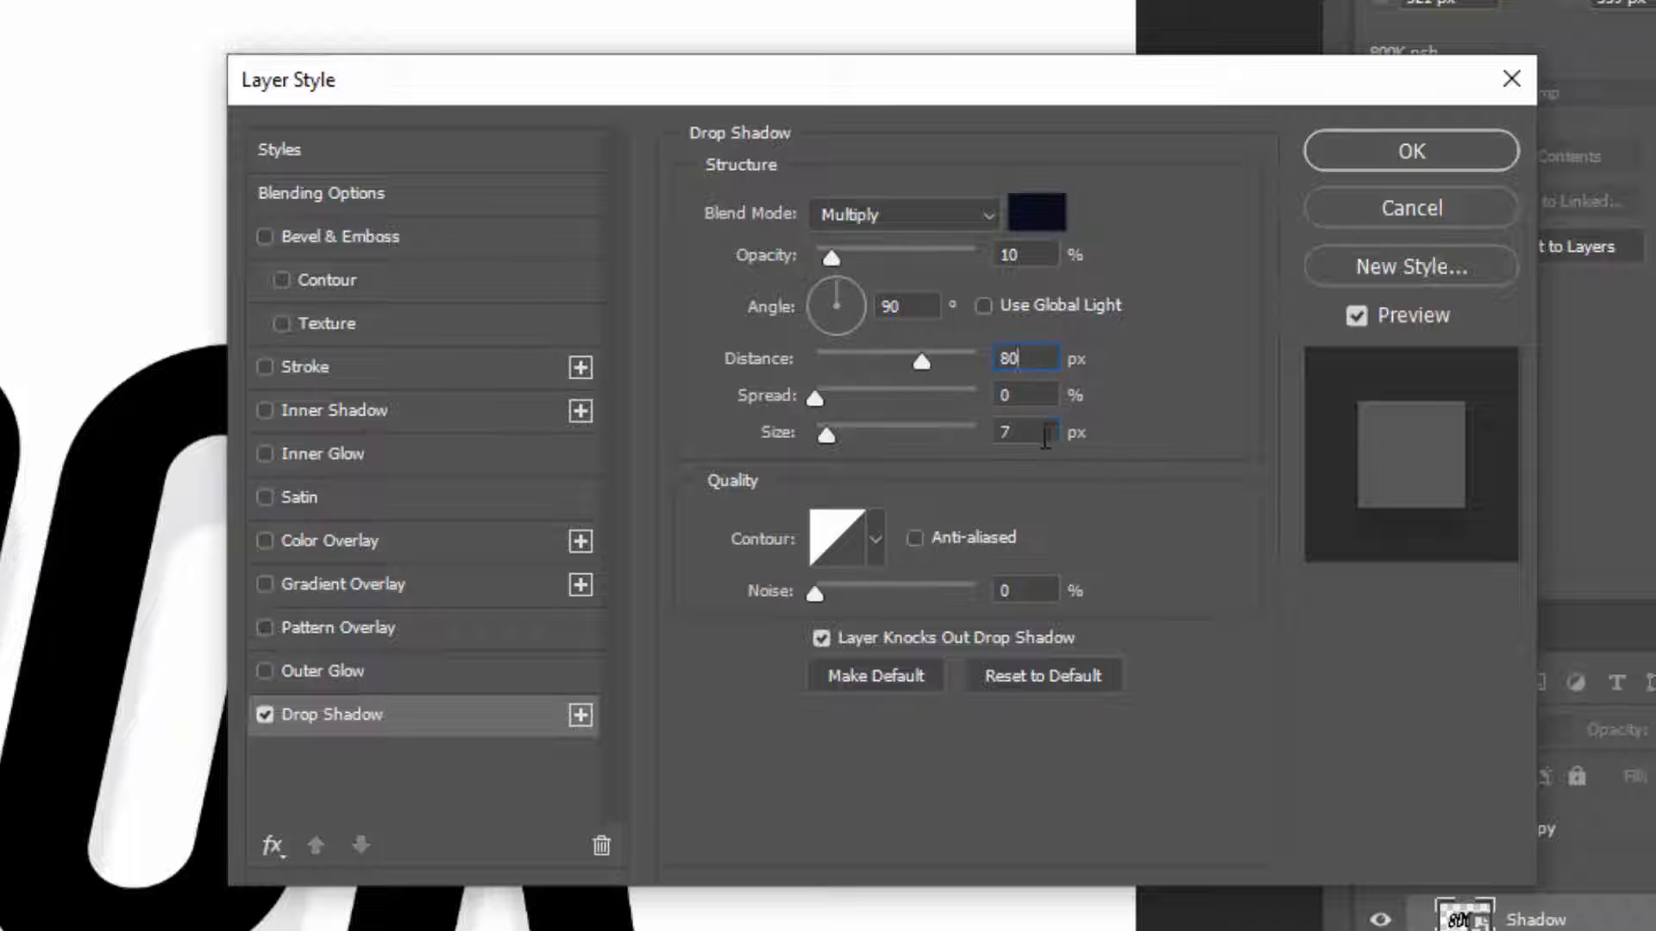
pyautogui.click(1045, 435)
pyautogui.write('75')
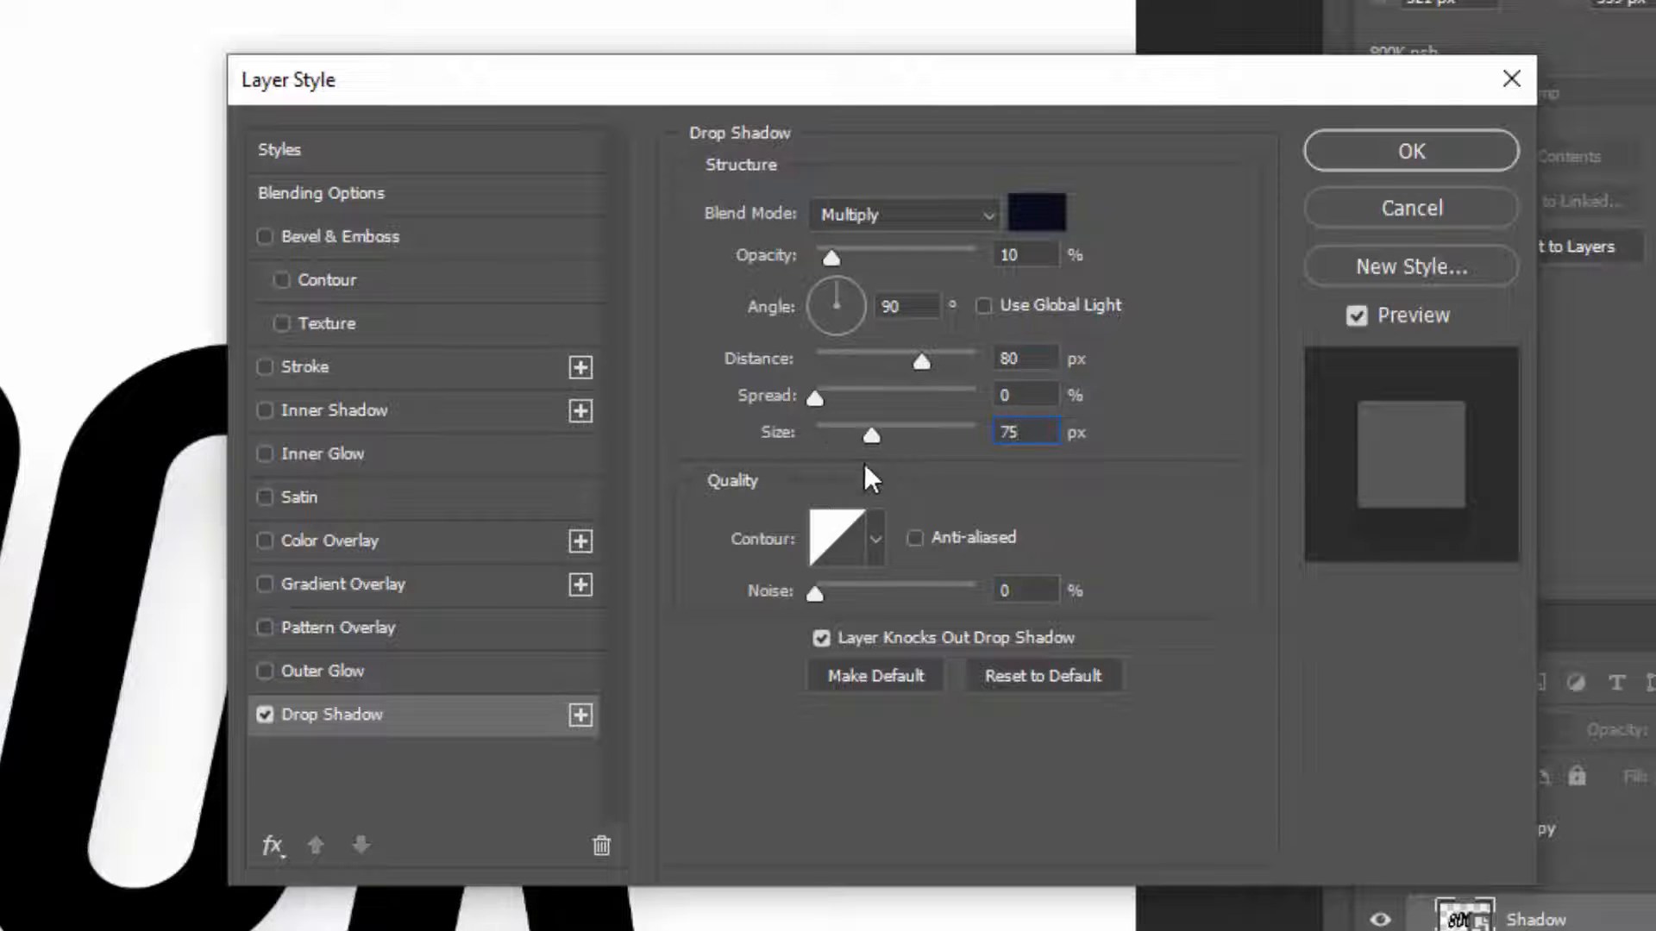
# Add a second drop shadow below the first, keeping #0a0d1f as its color
pyautogui.click(581, 715)
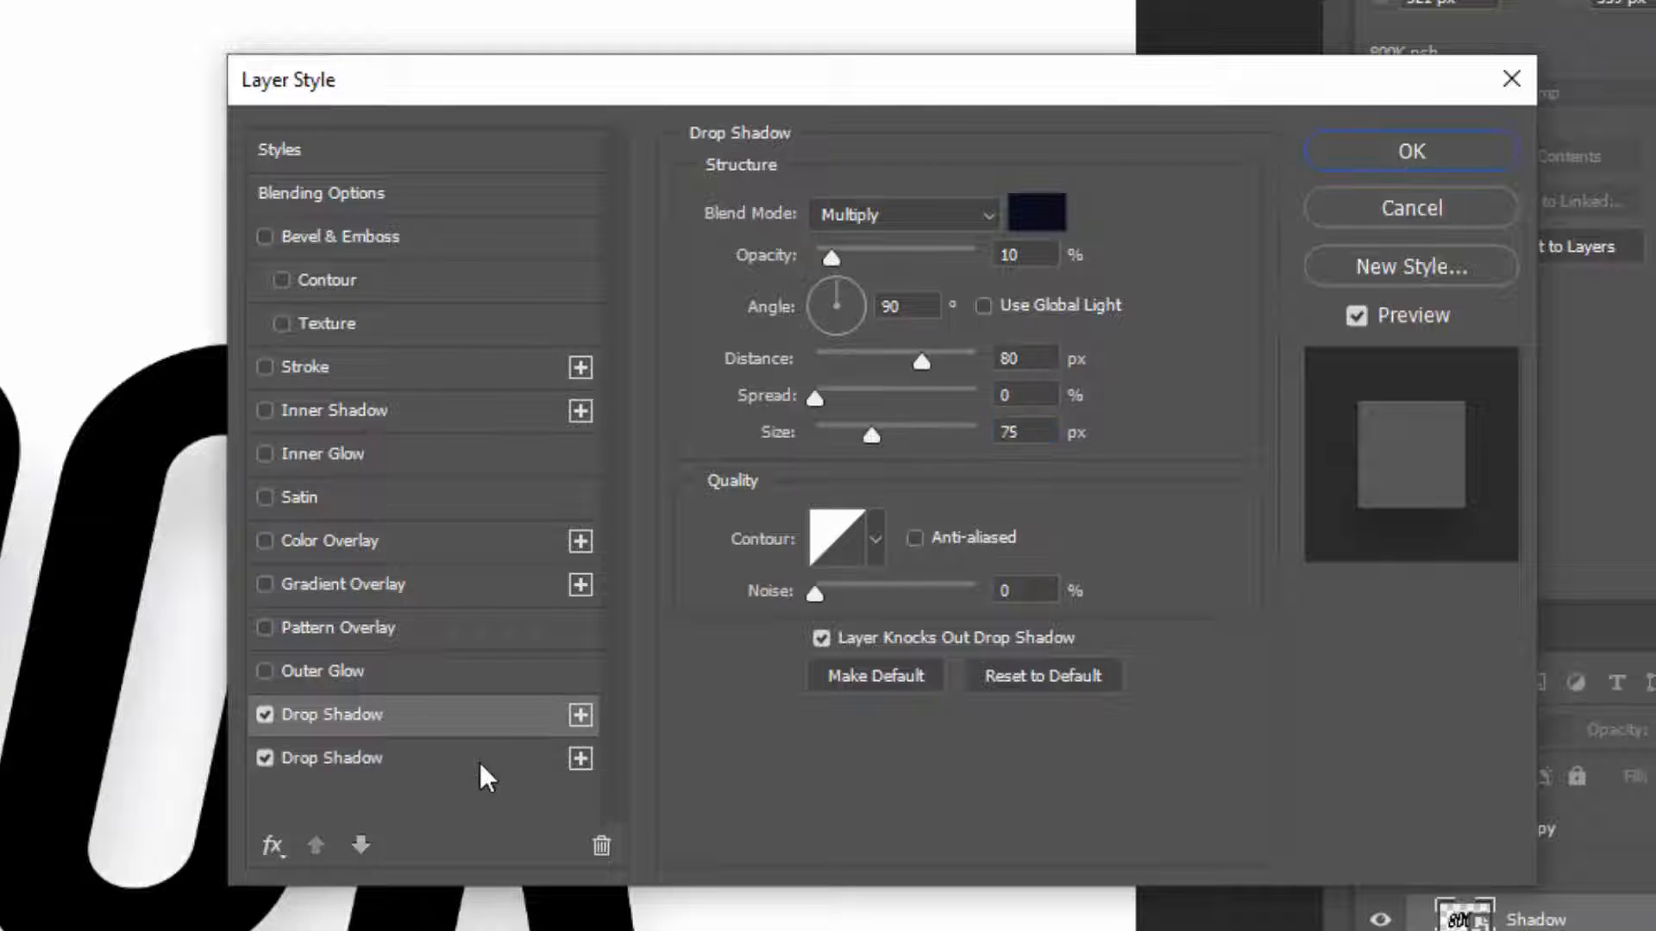
pyautogui.click(487, 757)
pyautogui.click(1036, 211)
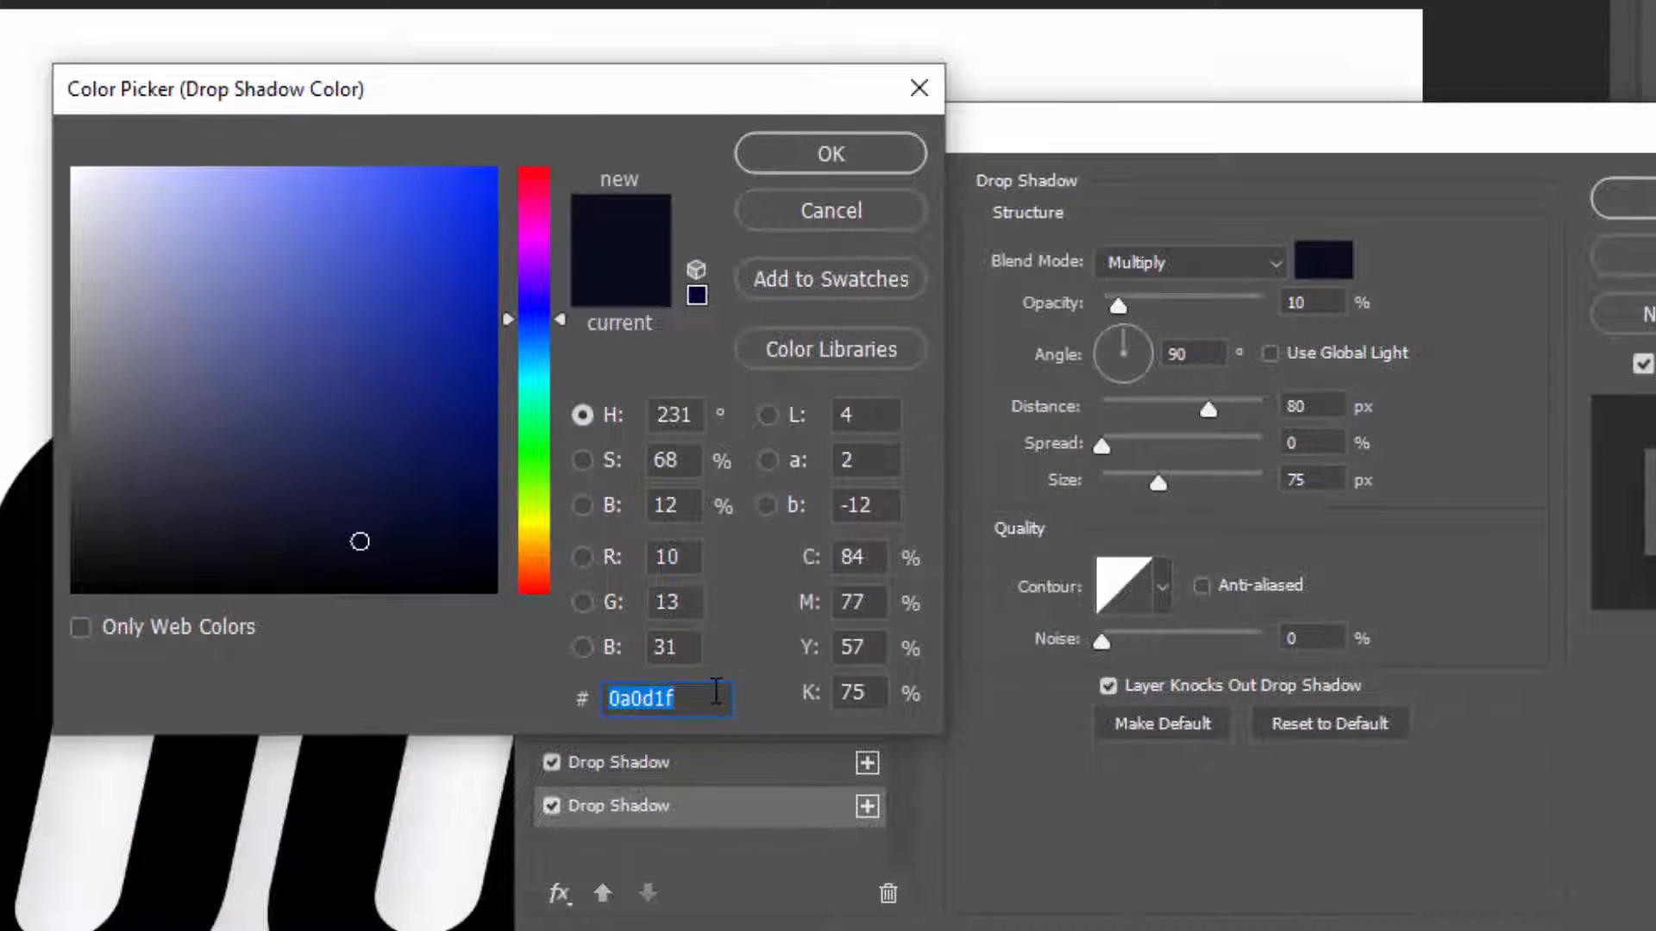
pyautogui.click(715, 692)
pyautogui.moveTo(705, 692); pyautogui.dragTo(614, 689)
pyautogui.click(814, 148)
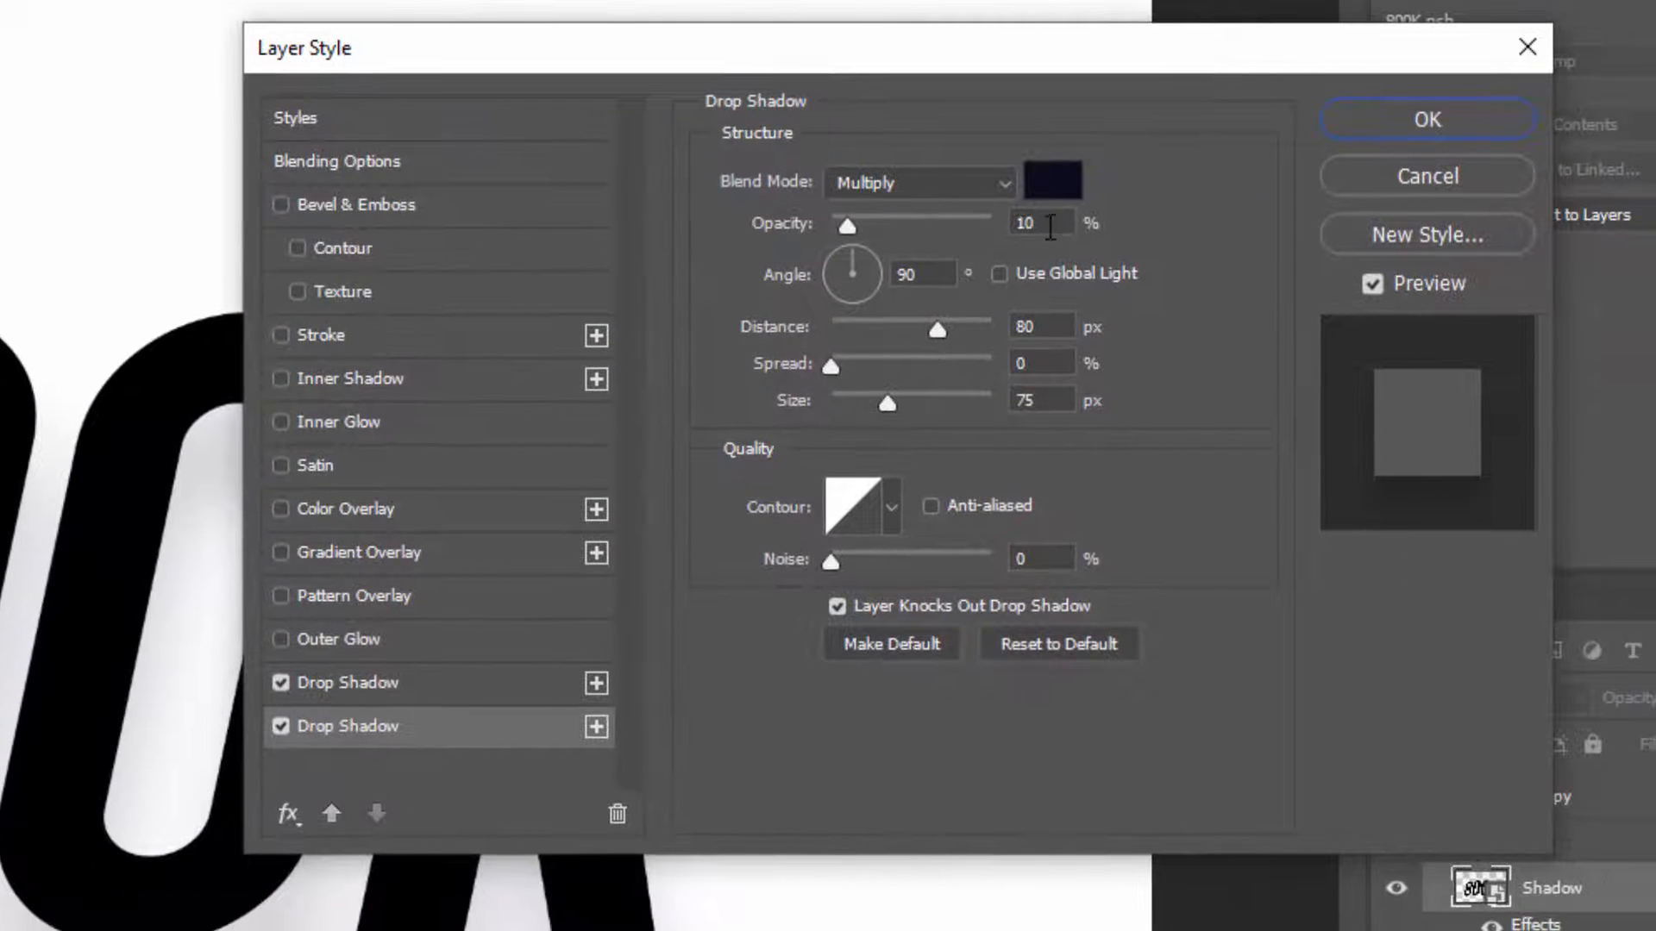
# Set the second drop shadow to 15% opacity, 75 px distance and 70 px size
pyautogui.click(1051, 226)
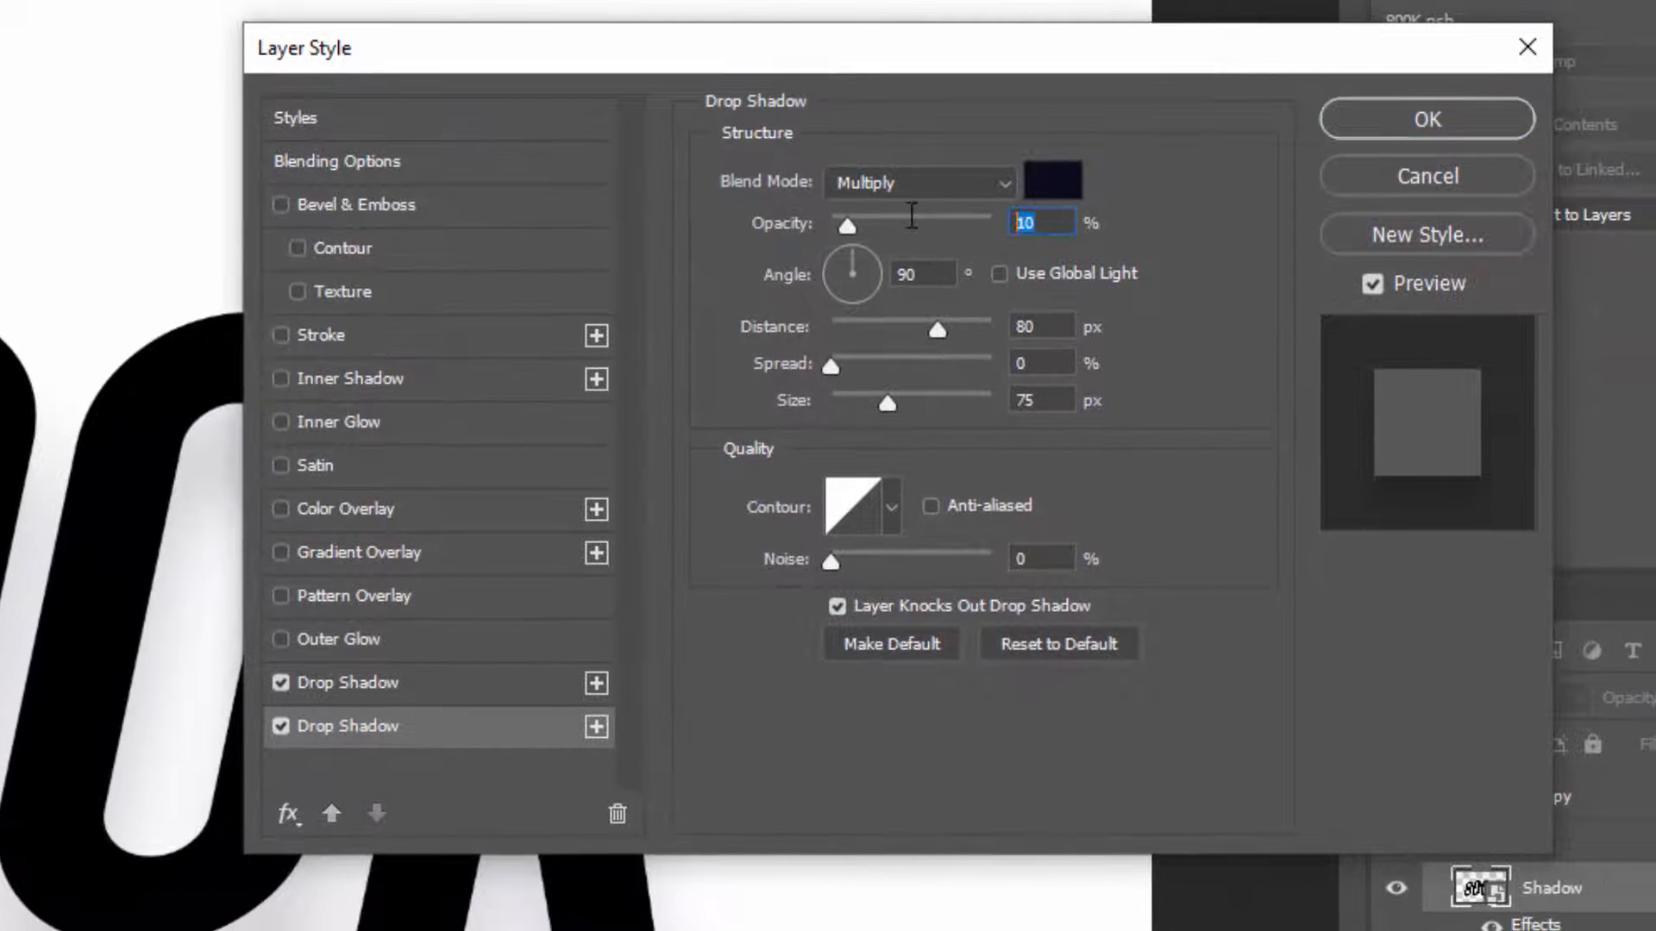
pyautogui.write('15')
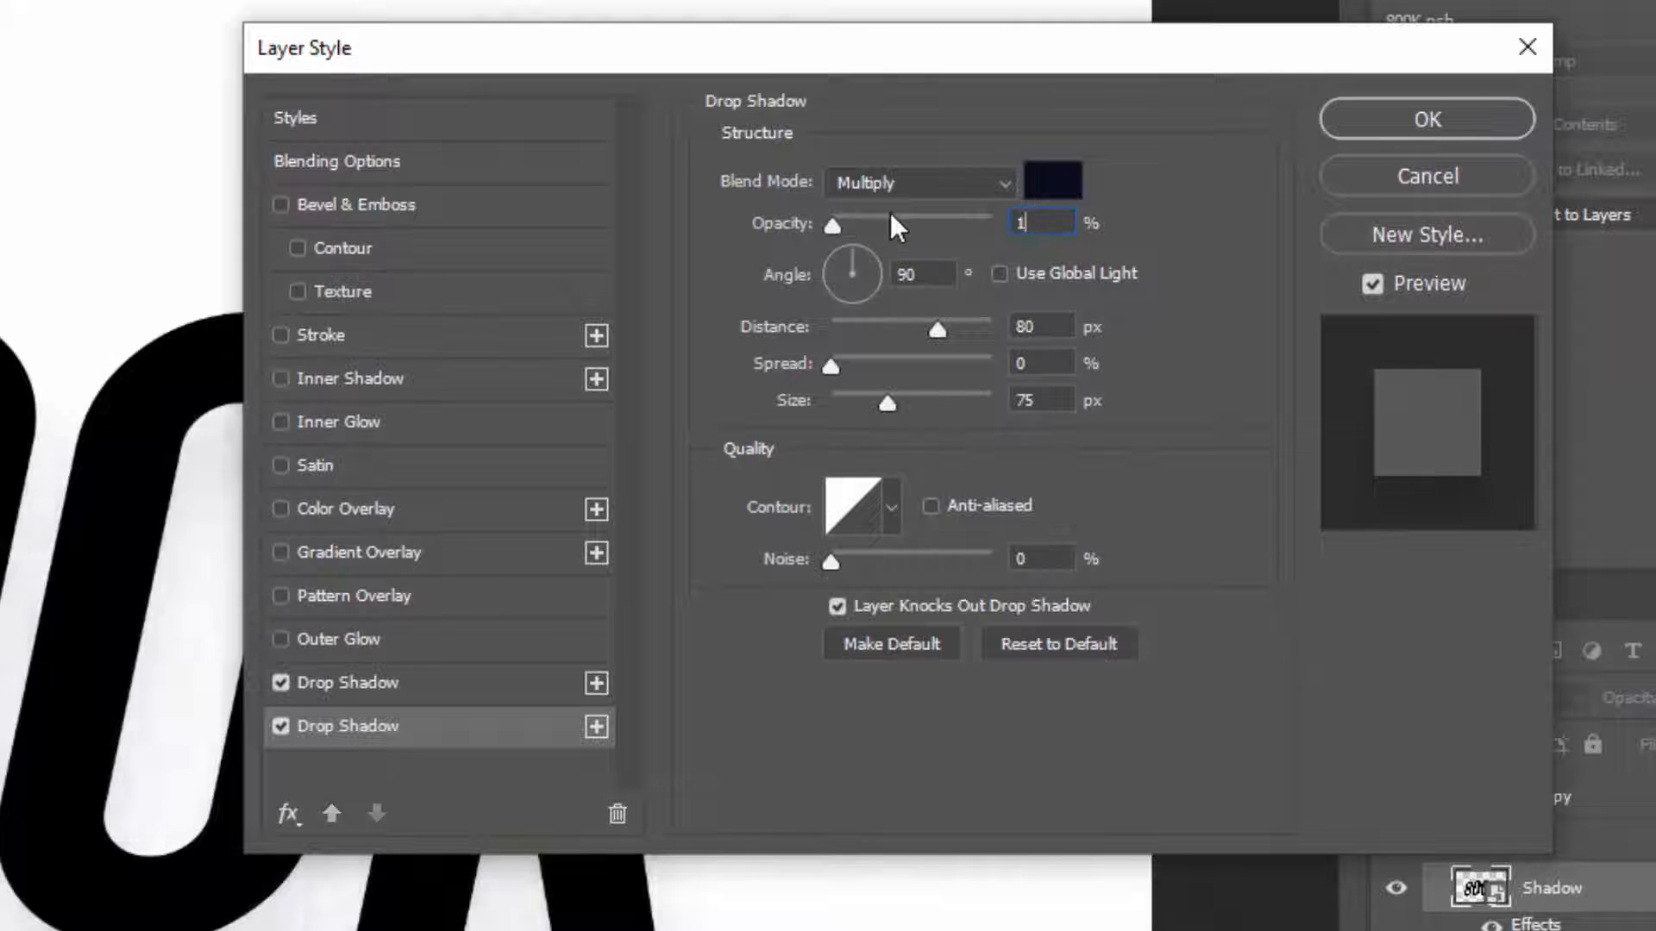
pyautogui.click(1046, 329)
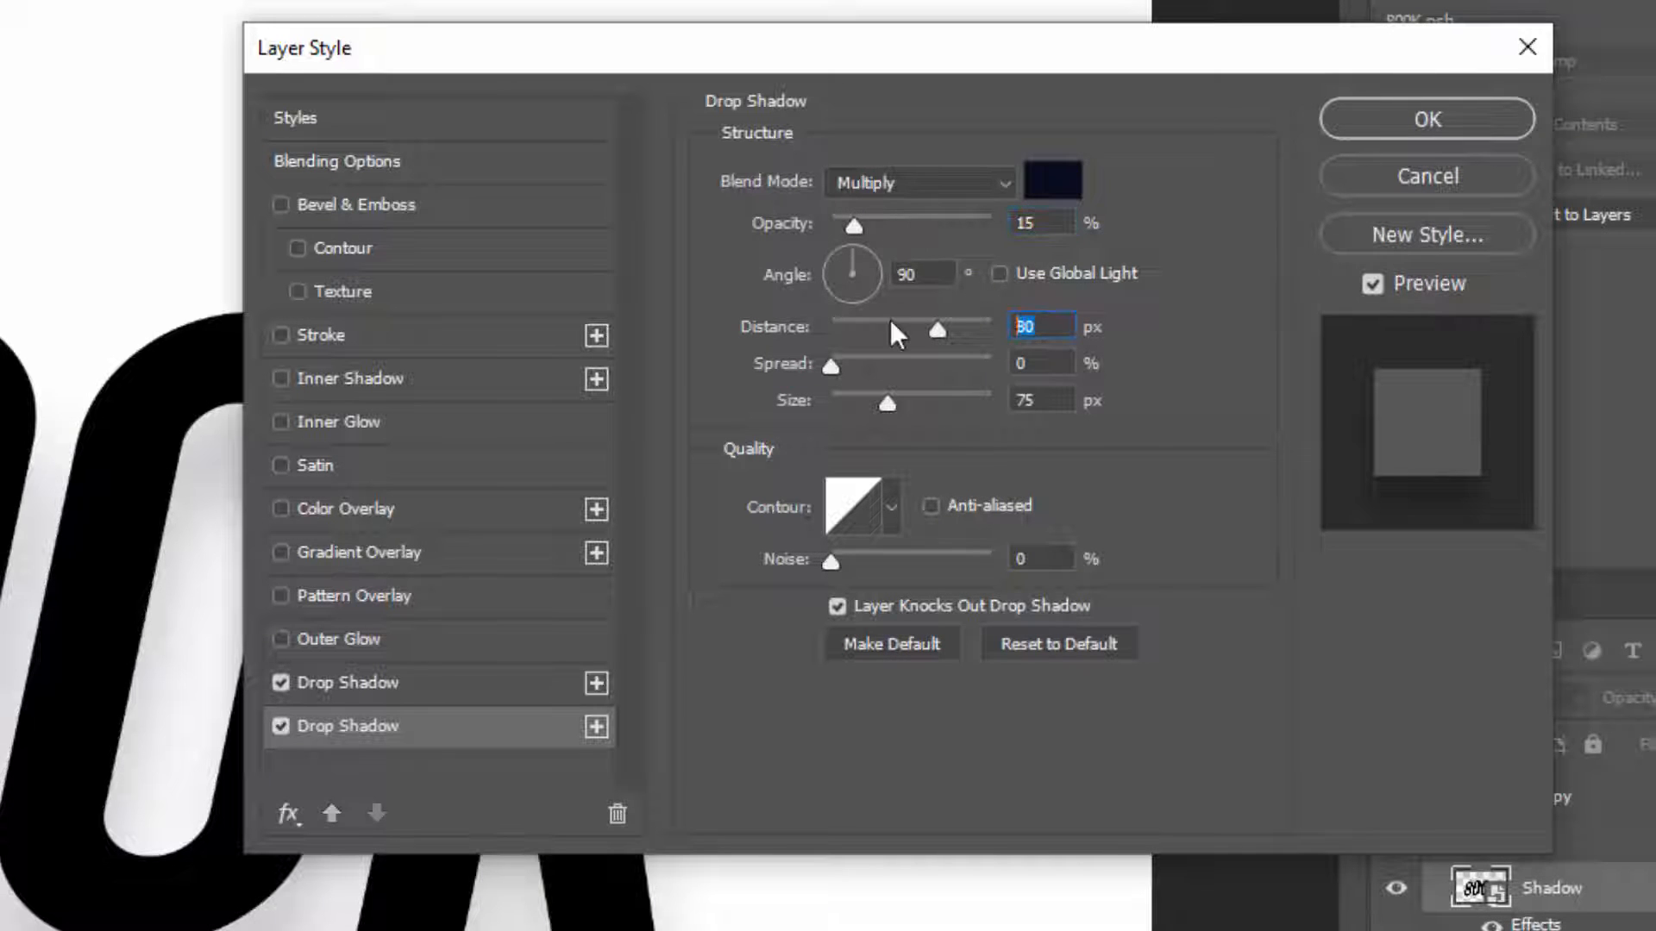
pyautogui.write('75')
pyautogui.press('Tab')
pyautogui.press('Tab')
pyautogui.write('70')
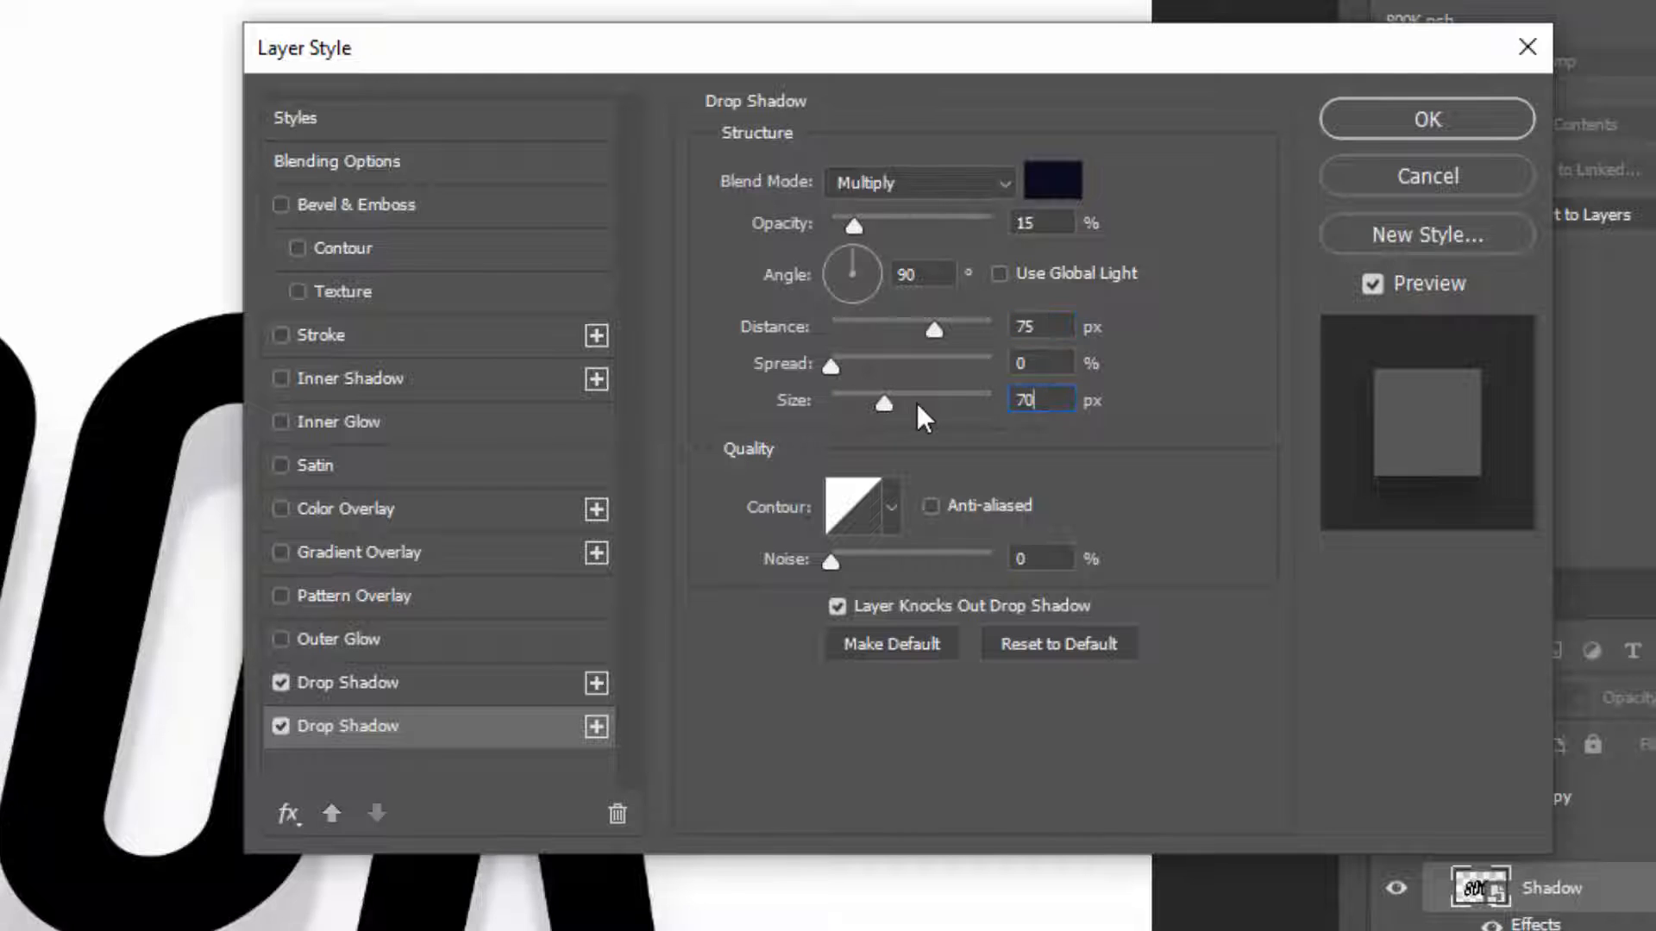
# Add a third drop shadow with 20% opacity, 70 px distance and 64 px size
pyautogui.click(611, 738)
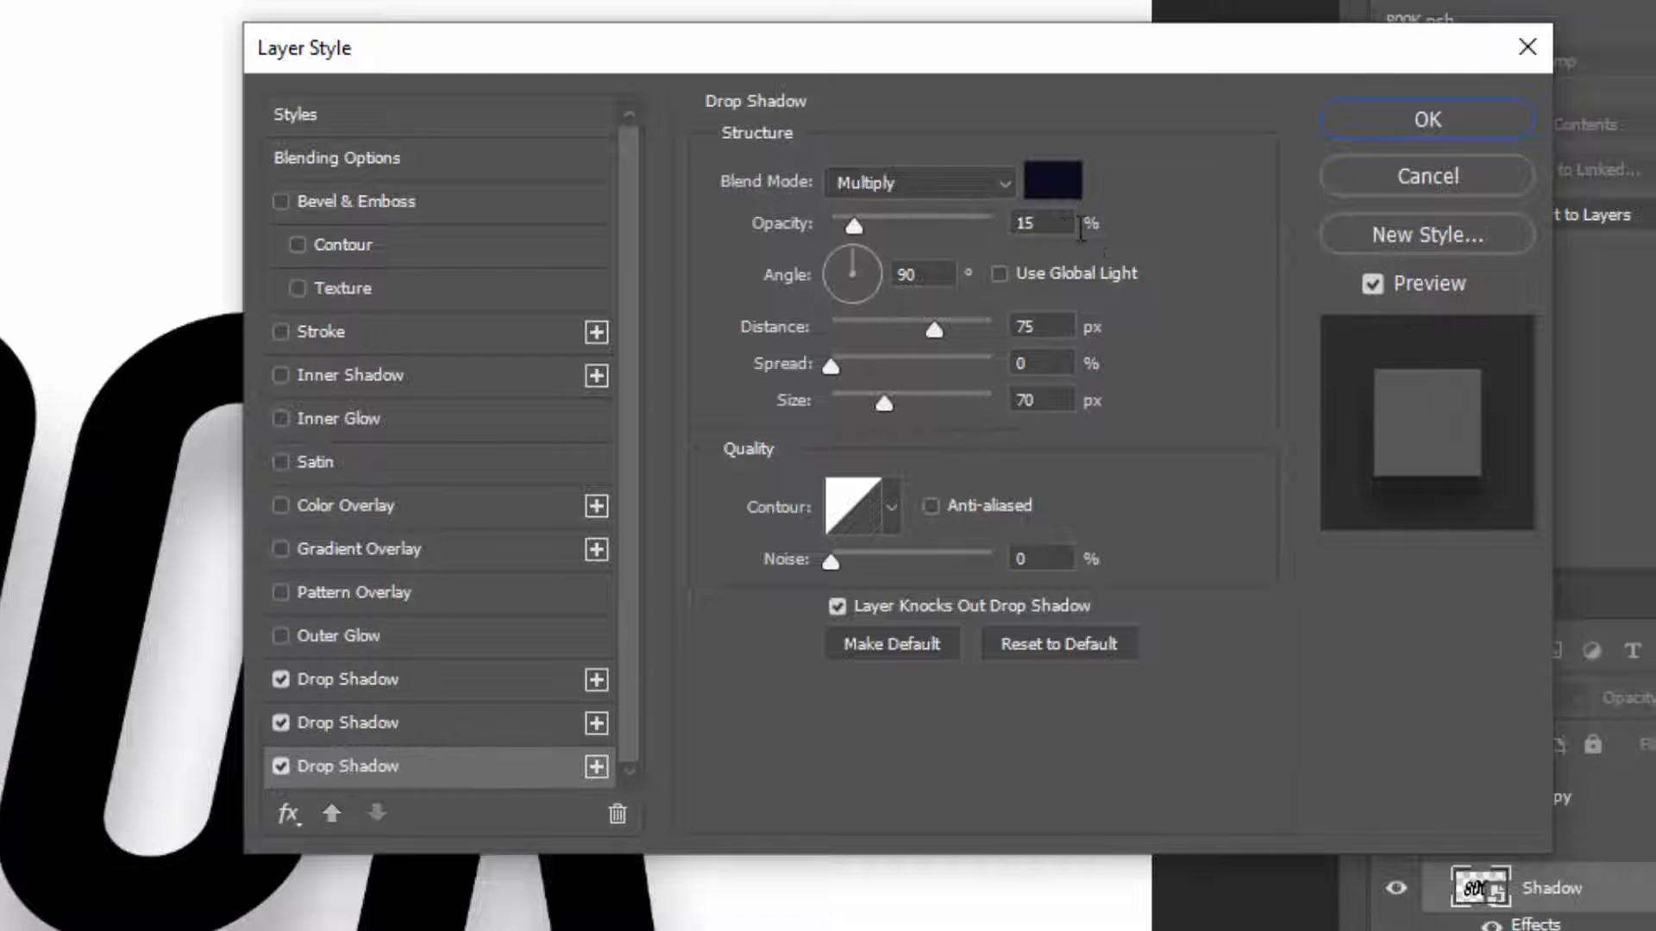
pyautogui.moveTo(1056, 226); pyautogui.dragTo(953, 230)
pyautogui.write('20')
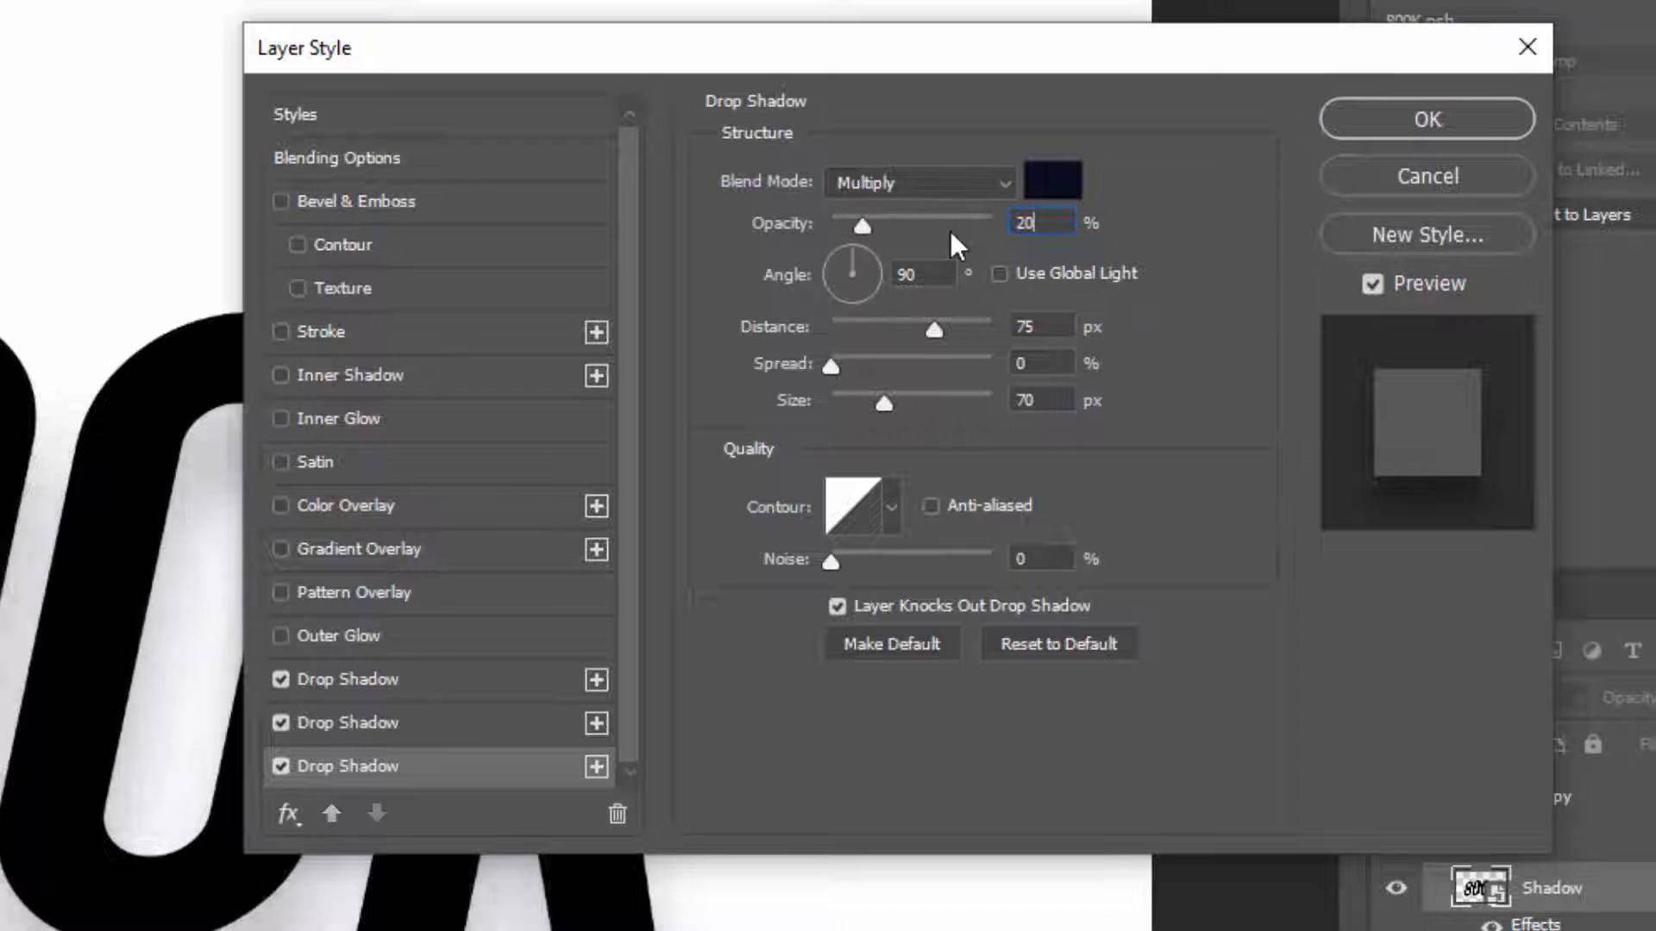
pyautogui.moveTo(1059, 327); pyautogui.dragTo(802, 330)
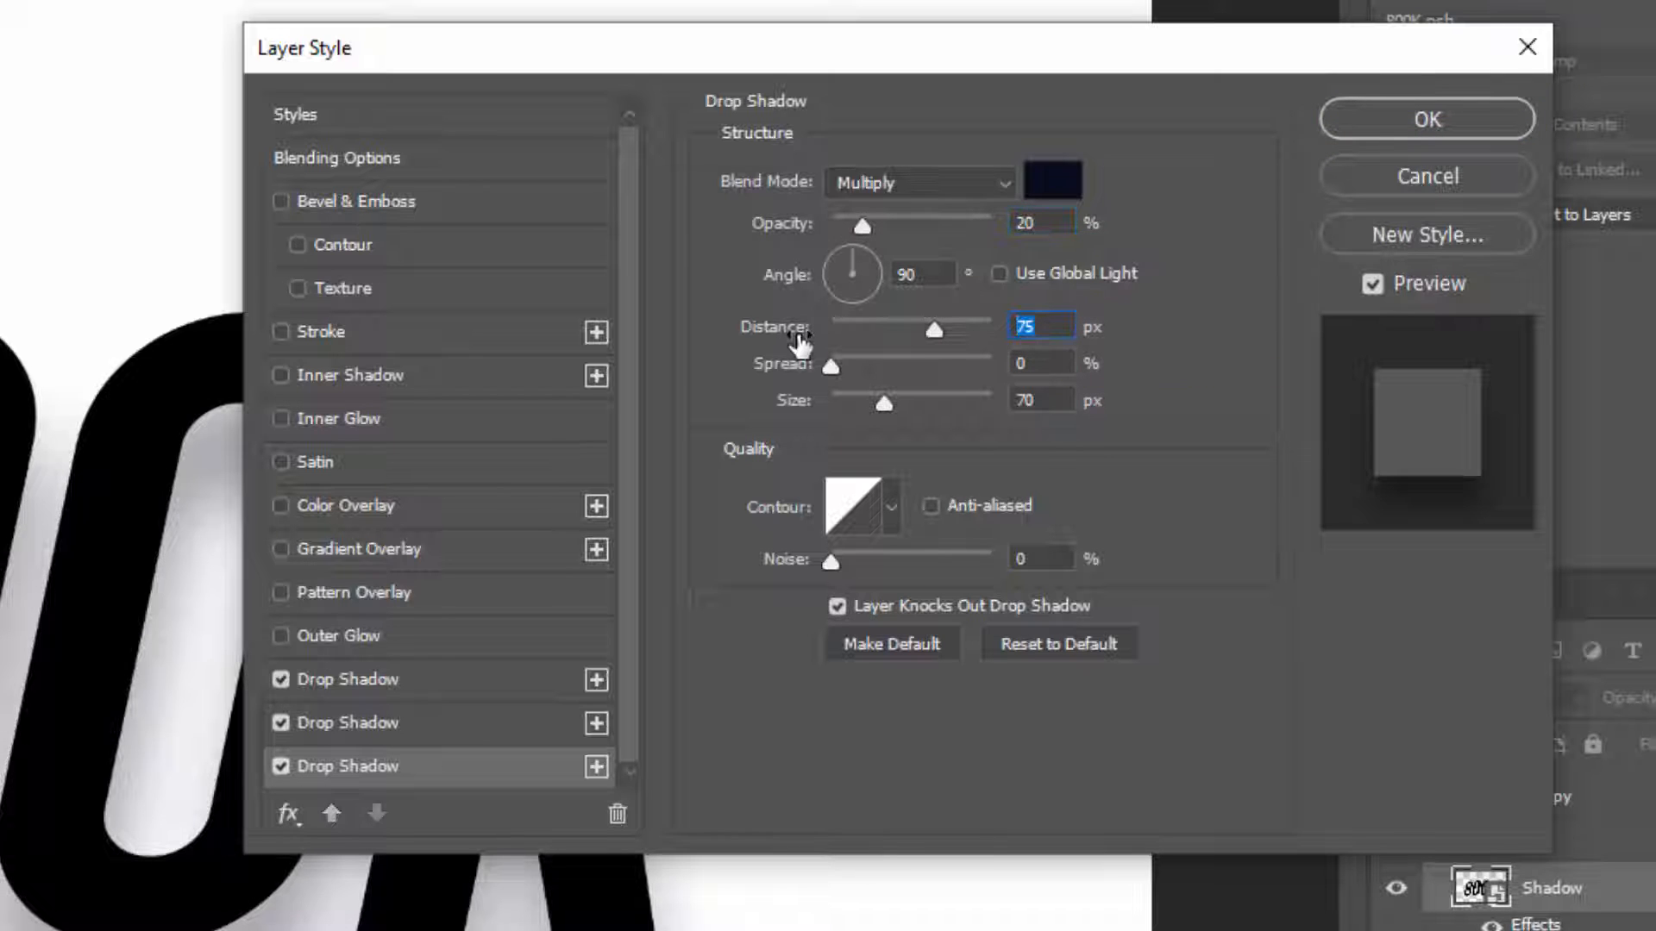
pyautogui.write('70')
pyautogui.click(1061, 402)
pyautogui.write('64')
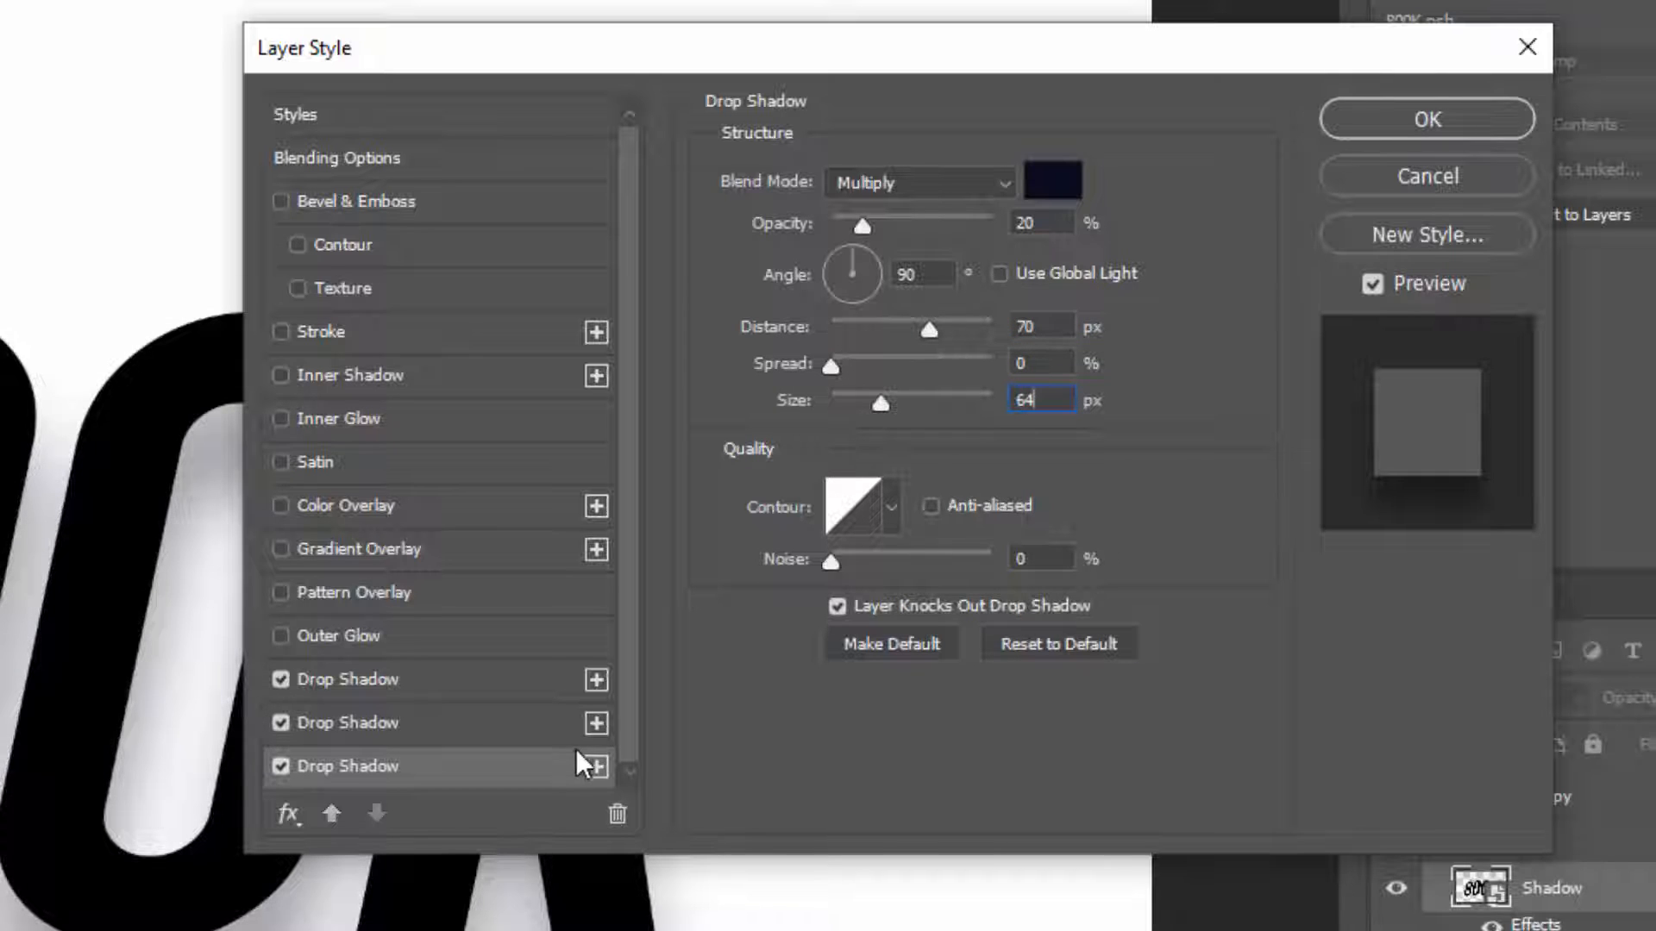
# Add a fourth drop shadow with 30% opacity, 55 px distance and 50 px size
pyautogui.click(595, 768)
pyautogui.click(422, 763)
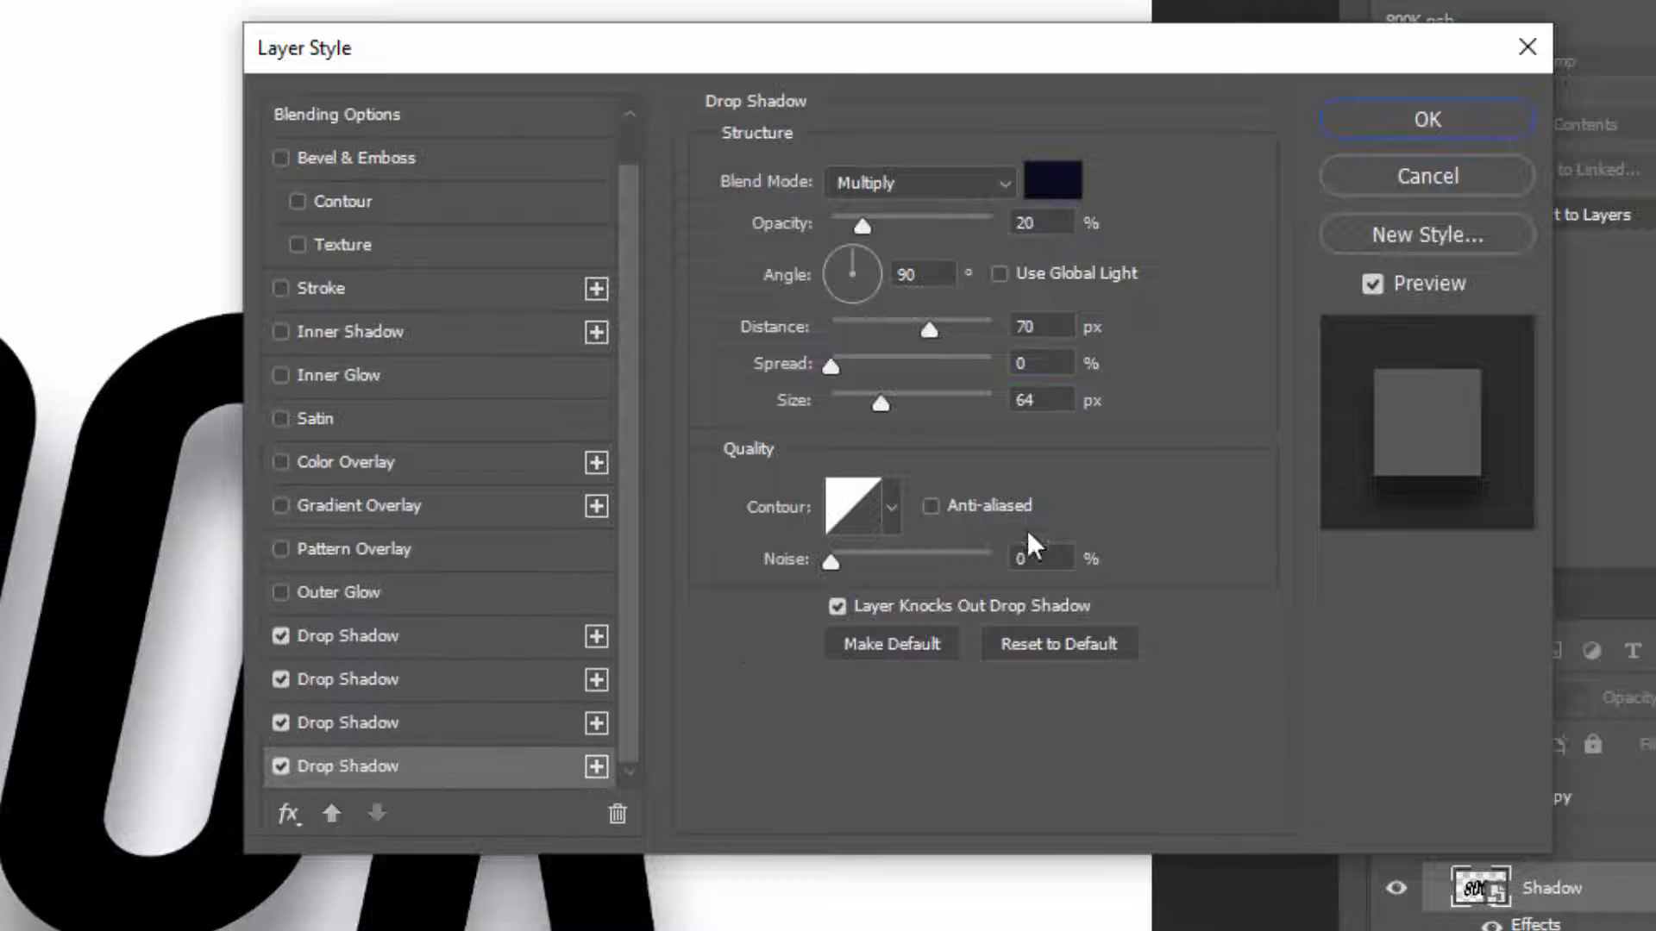
pyautogui.click(854, 223)
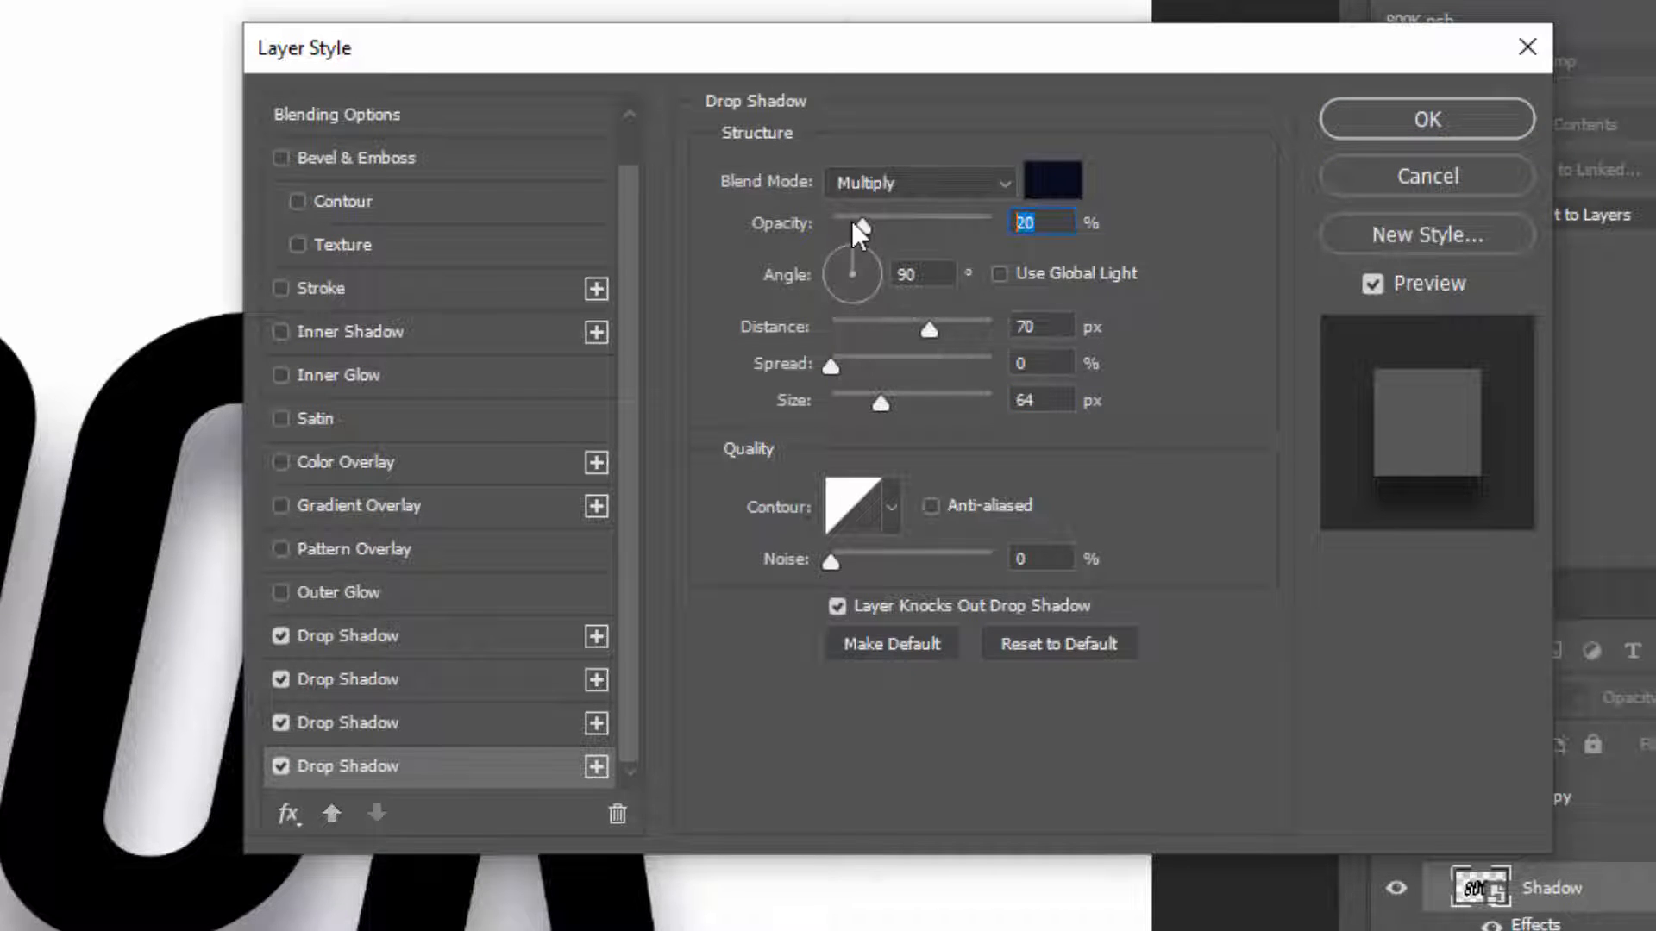
pyautogui.write('30')
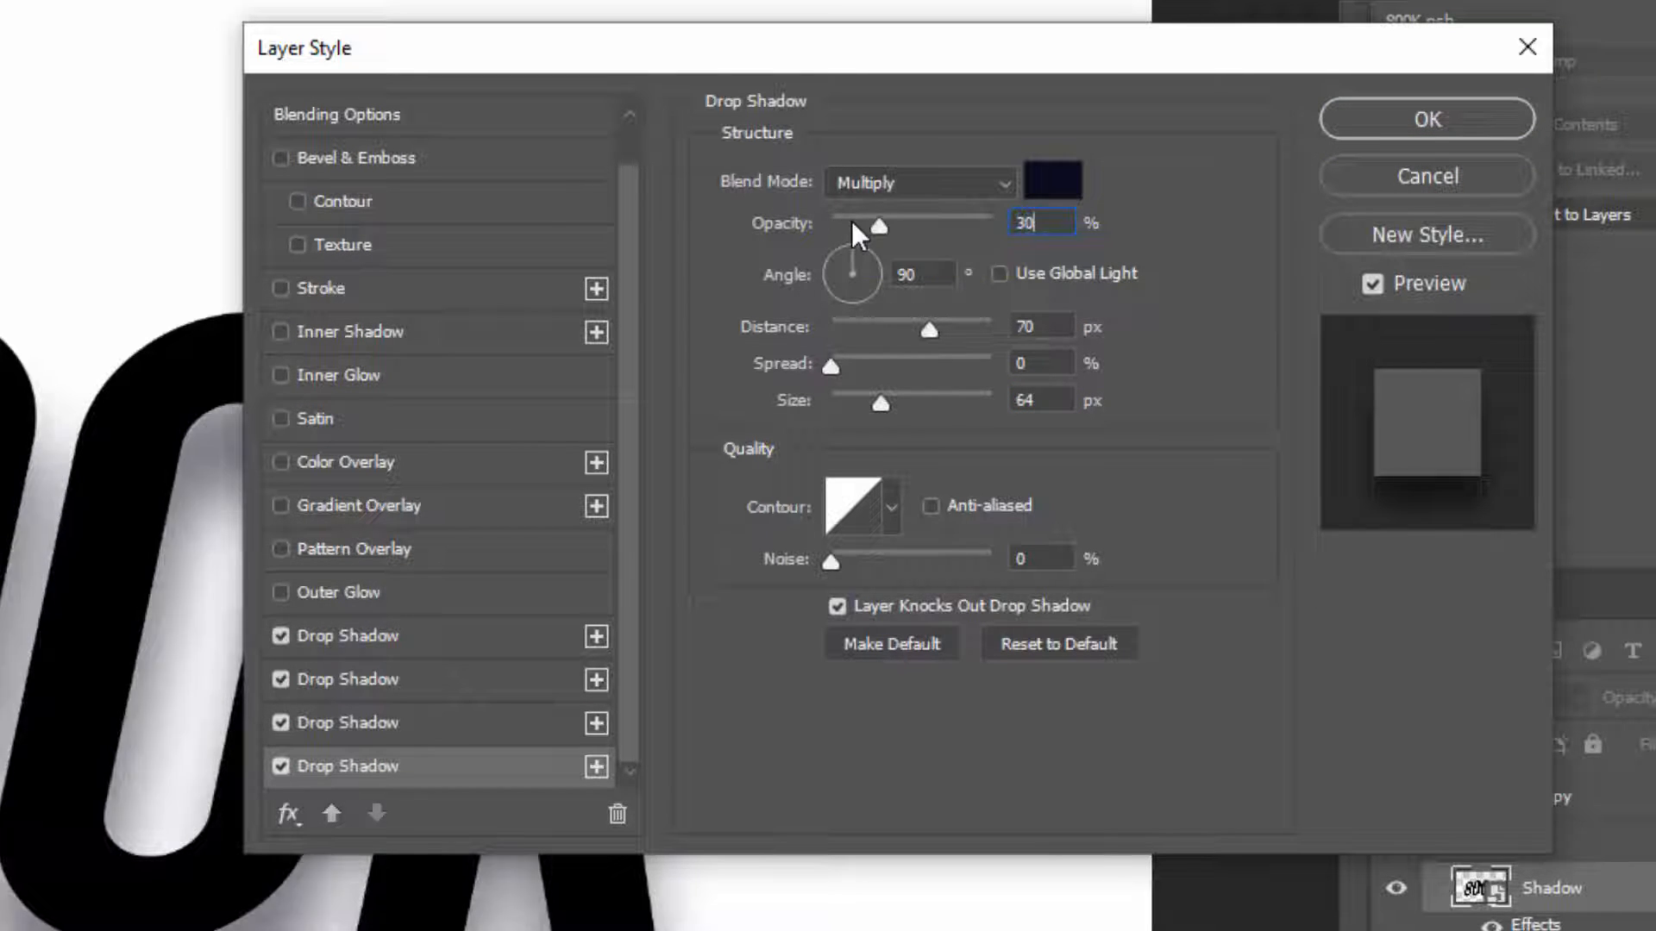
pyautogui.click(914, 338)
pyautogui.write('55')
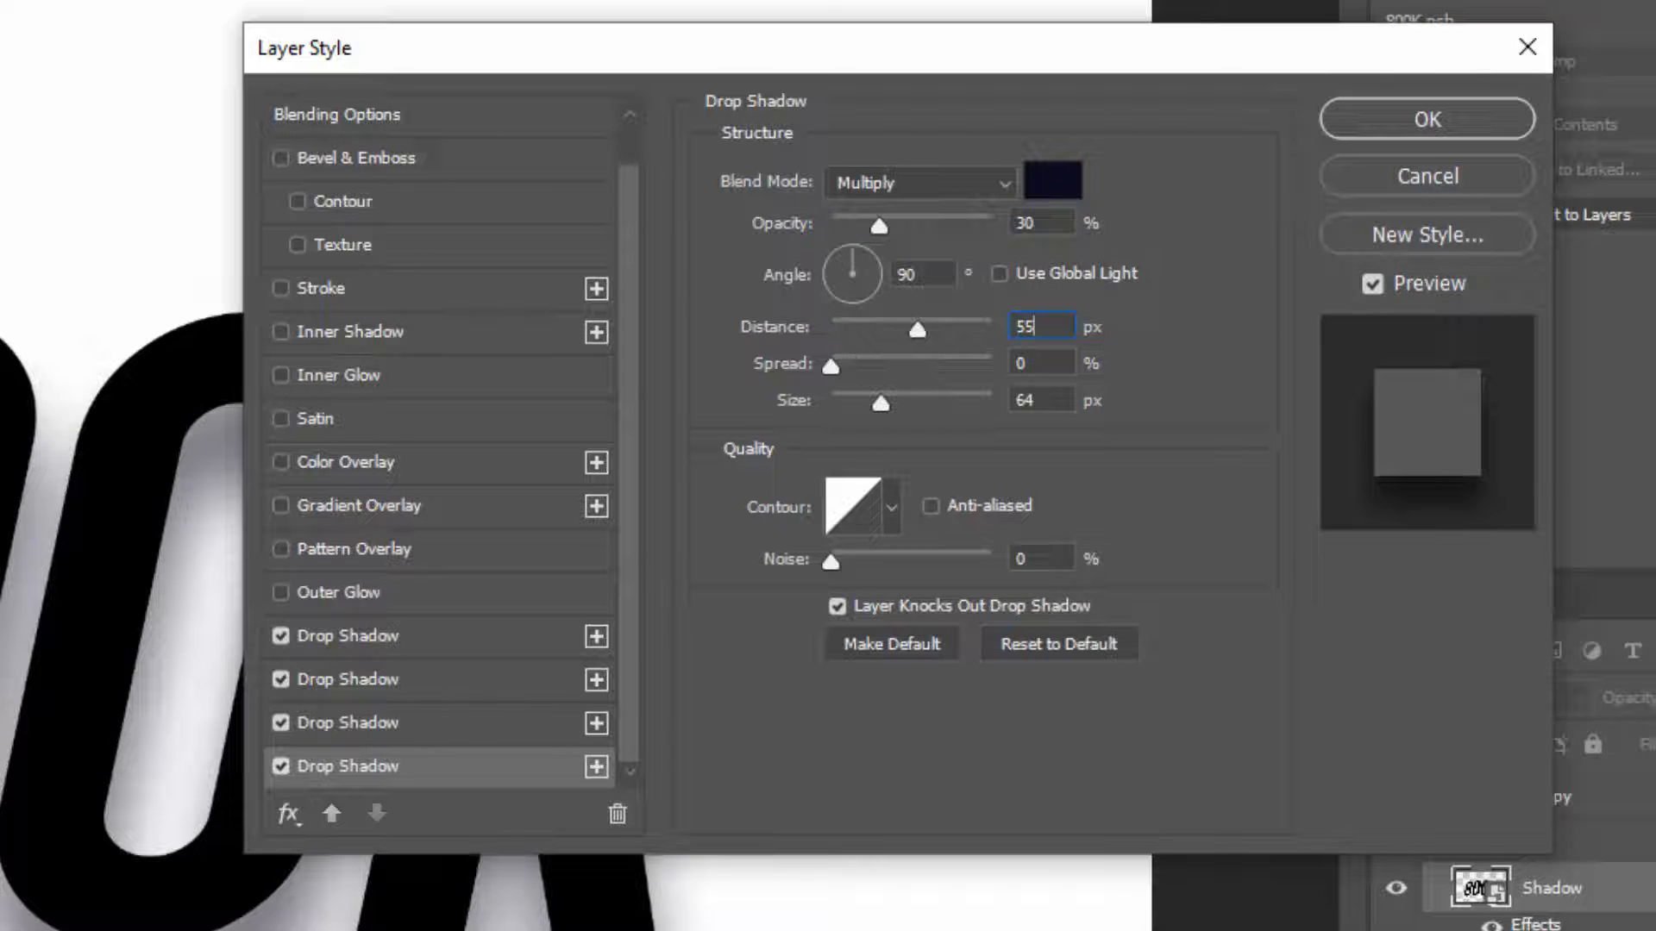
pyautogui.click(1048, 403)
pyautogui.write('50')
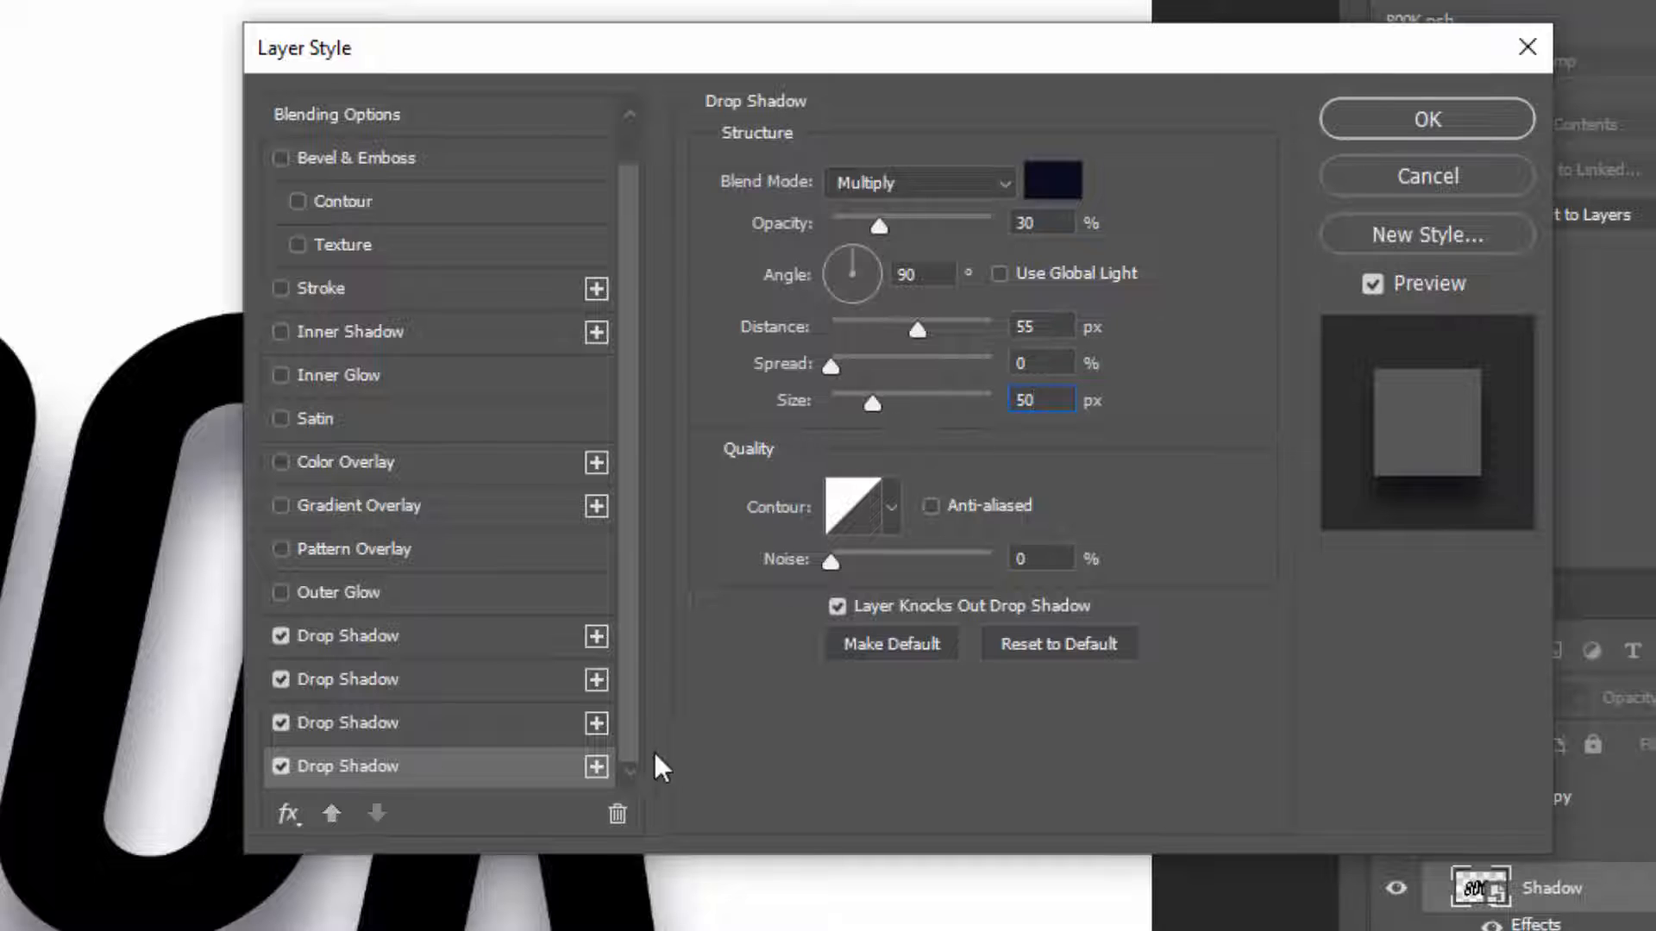
# Add a fifth drop shadow with 40% opacity, 35 px distance and 30 px size
pyautogui.click(595, 769)
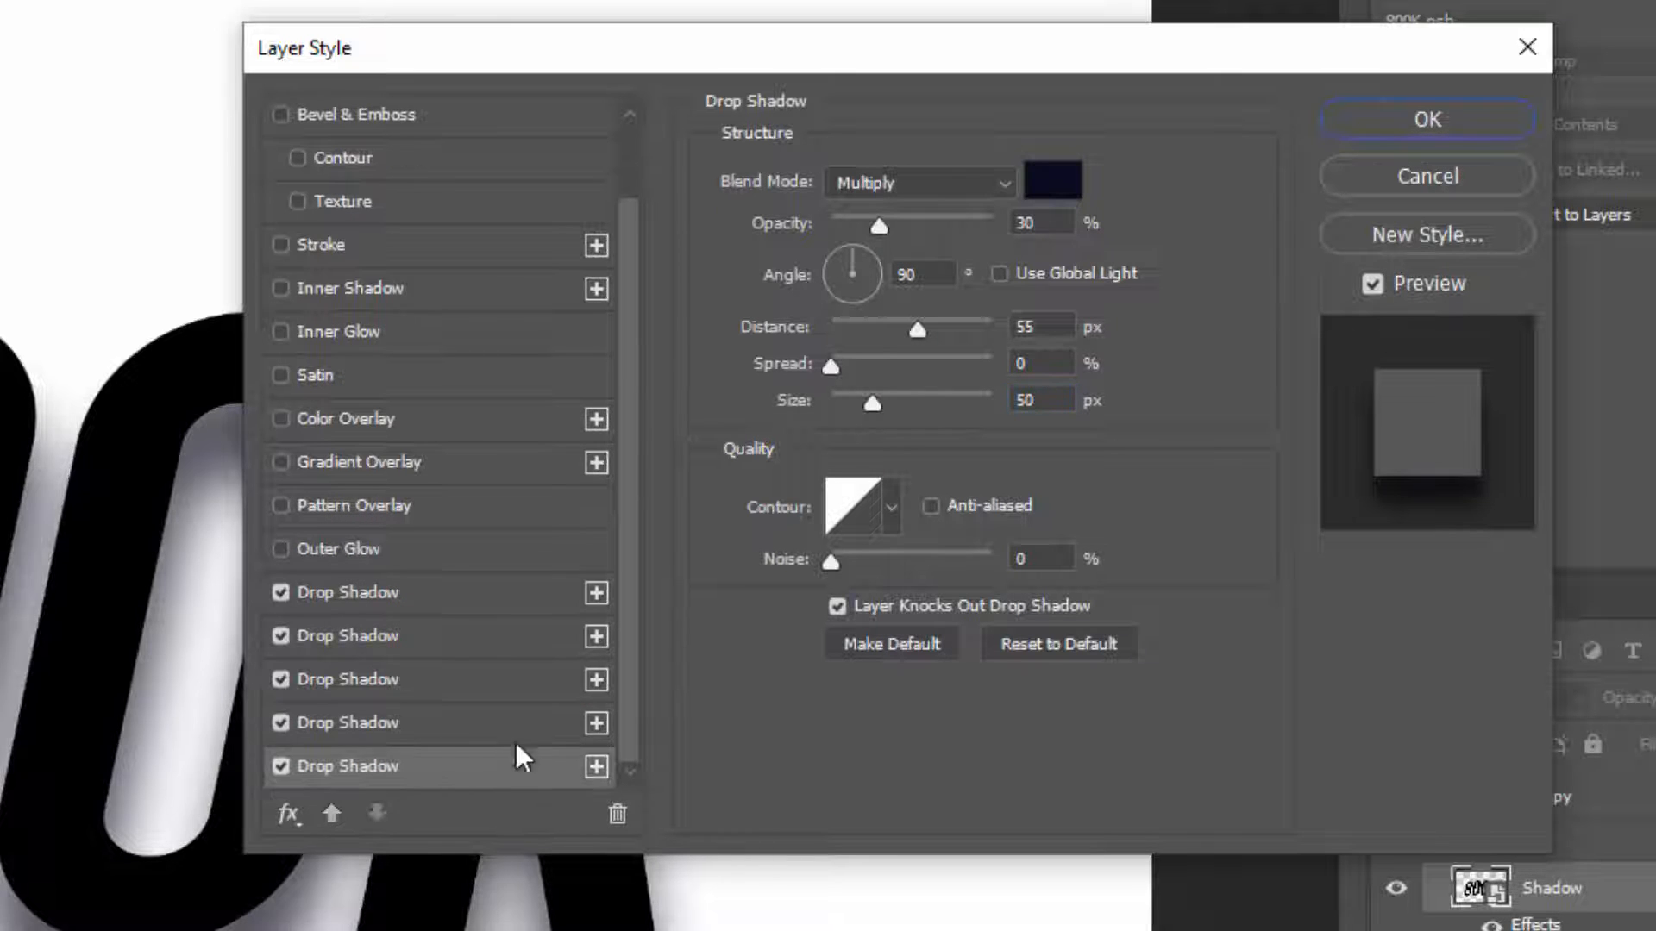
pyautogui.click(1039, 220)
pyautogui.write('40')
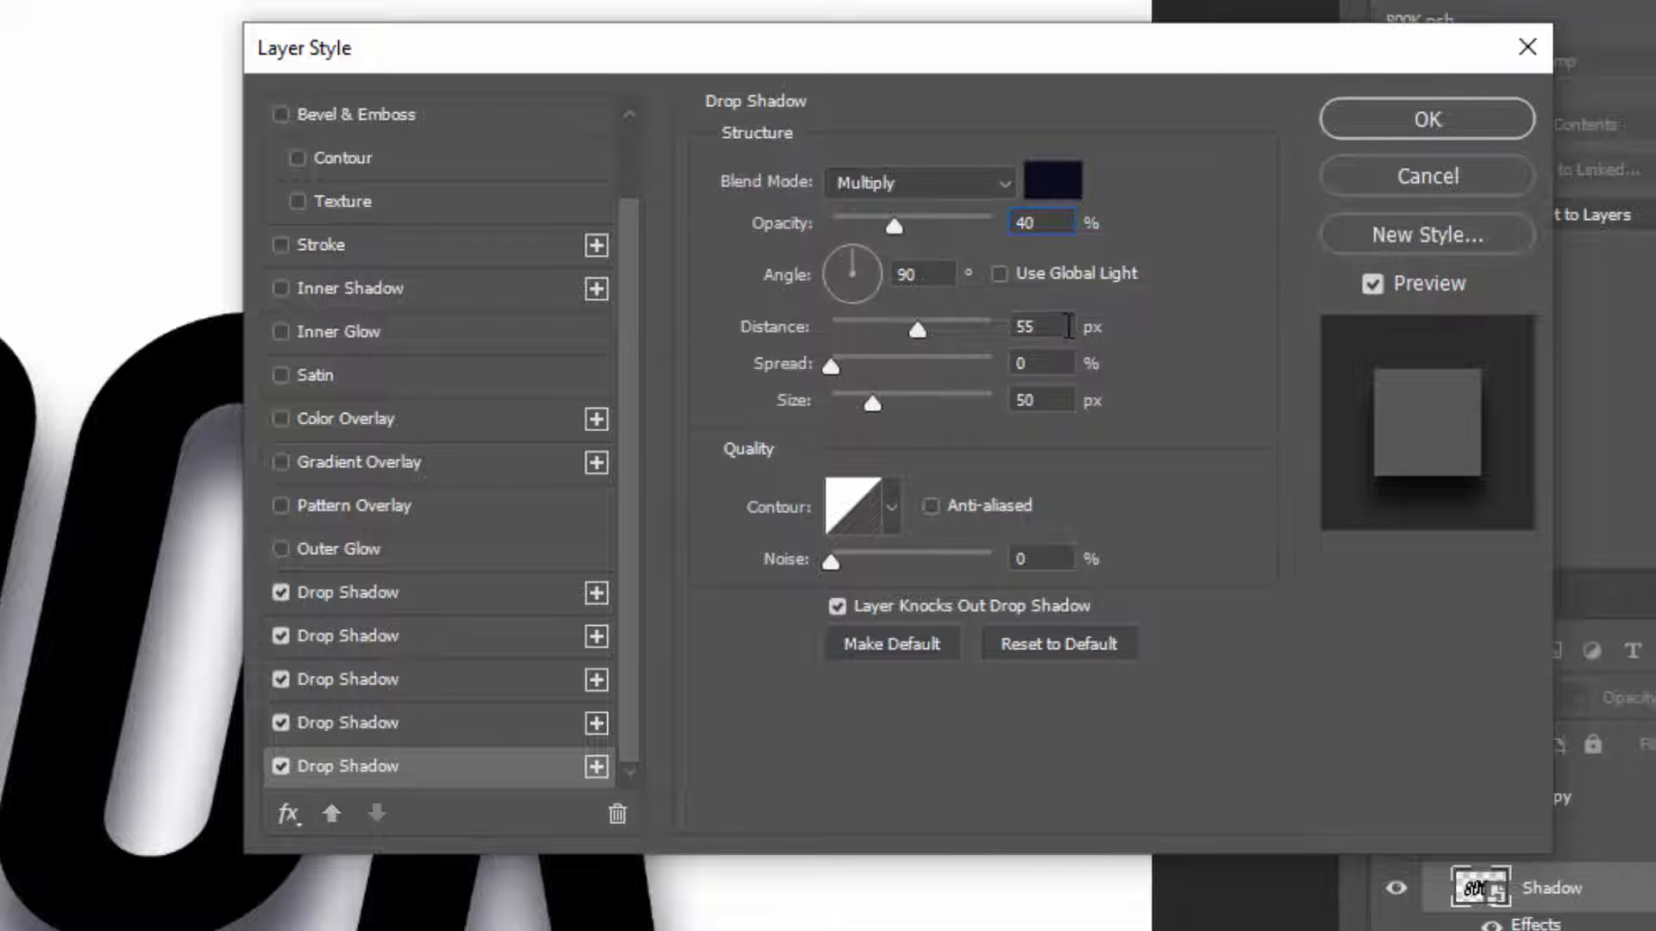
pyautogui.click(1041, 326)
pyautogui.write('35')
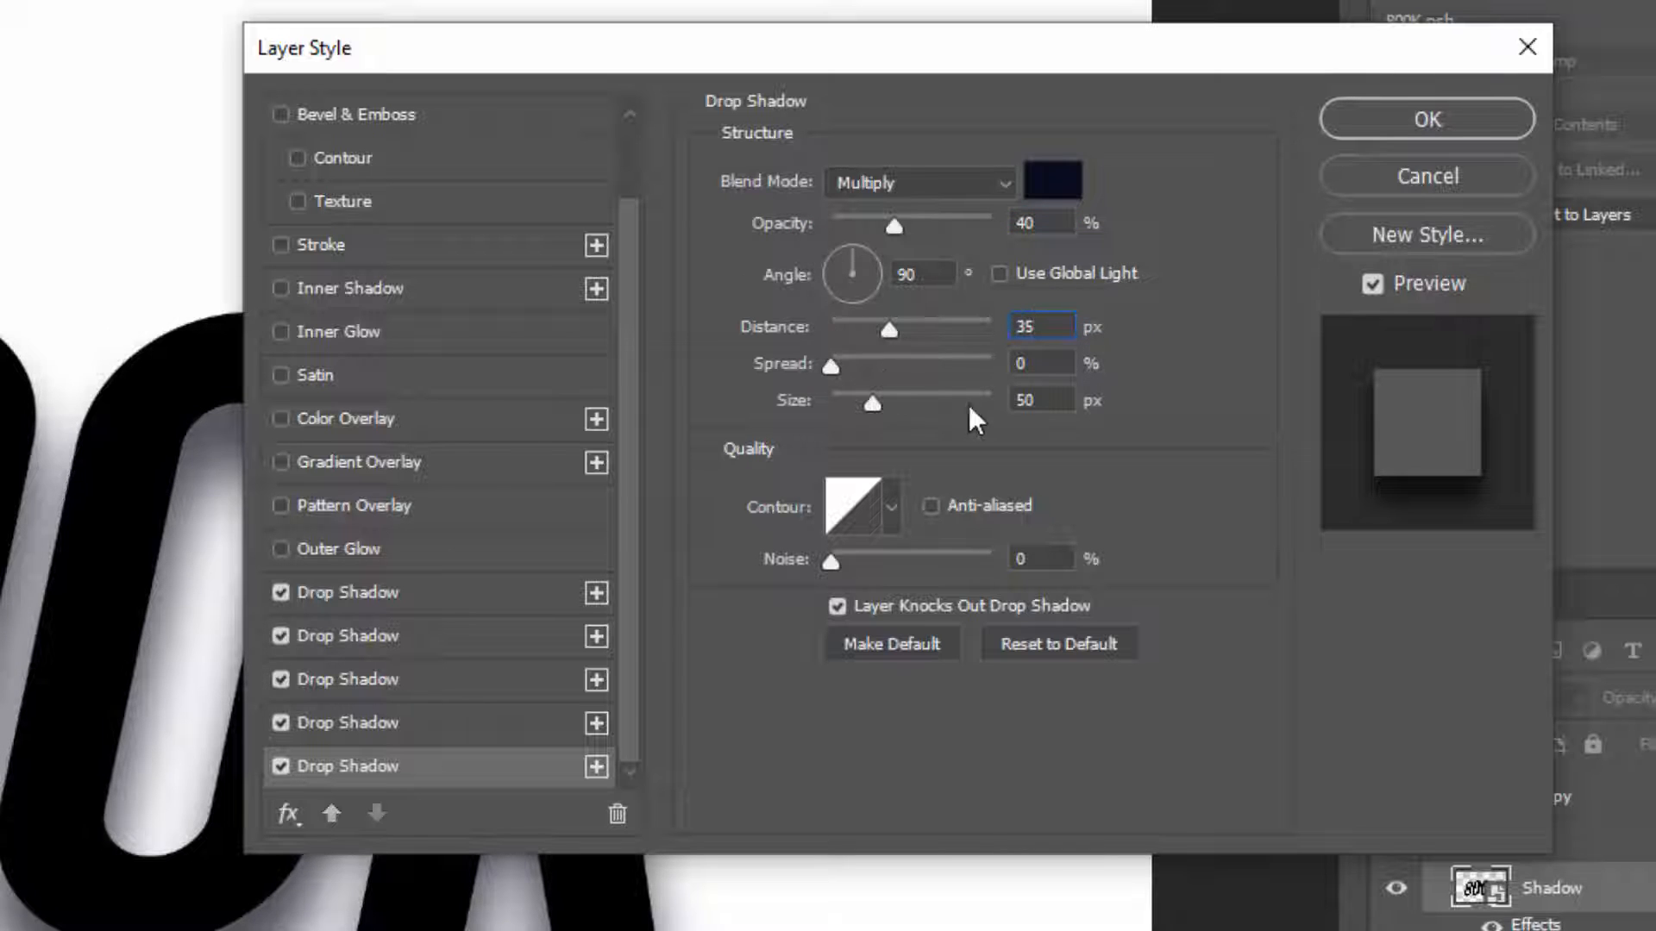
pyautogui.click(1039, 400)
pyautogui.write('30')
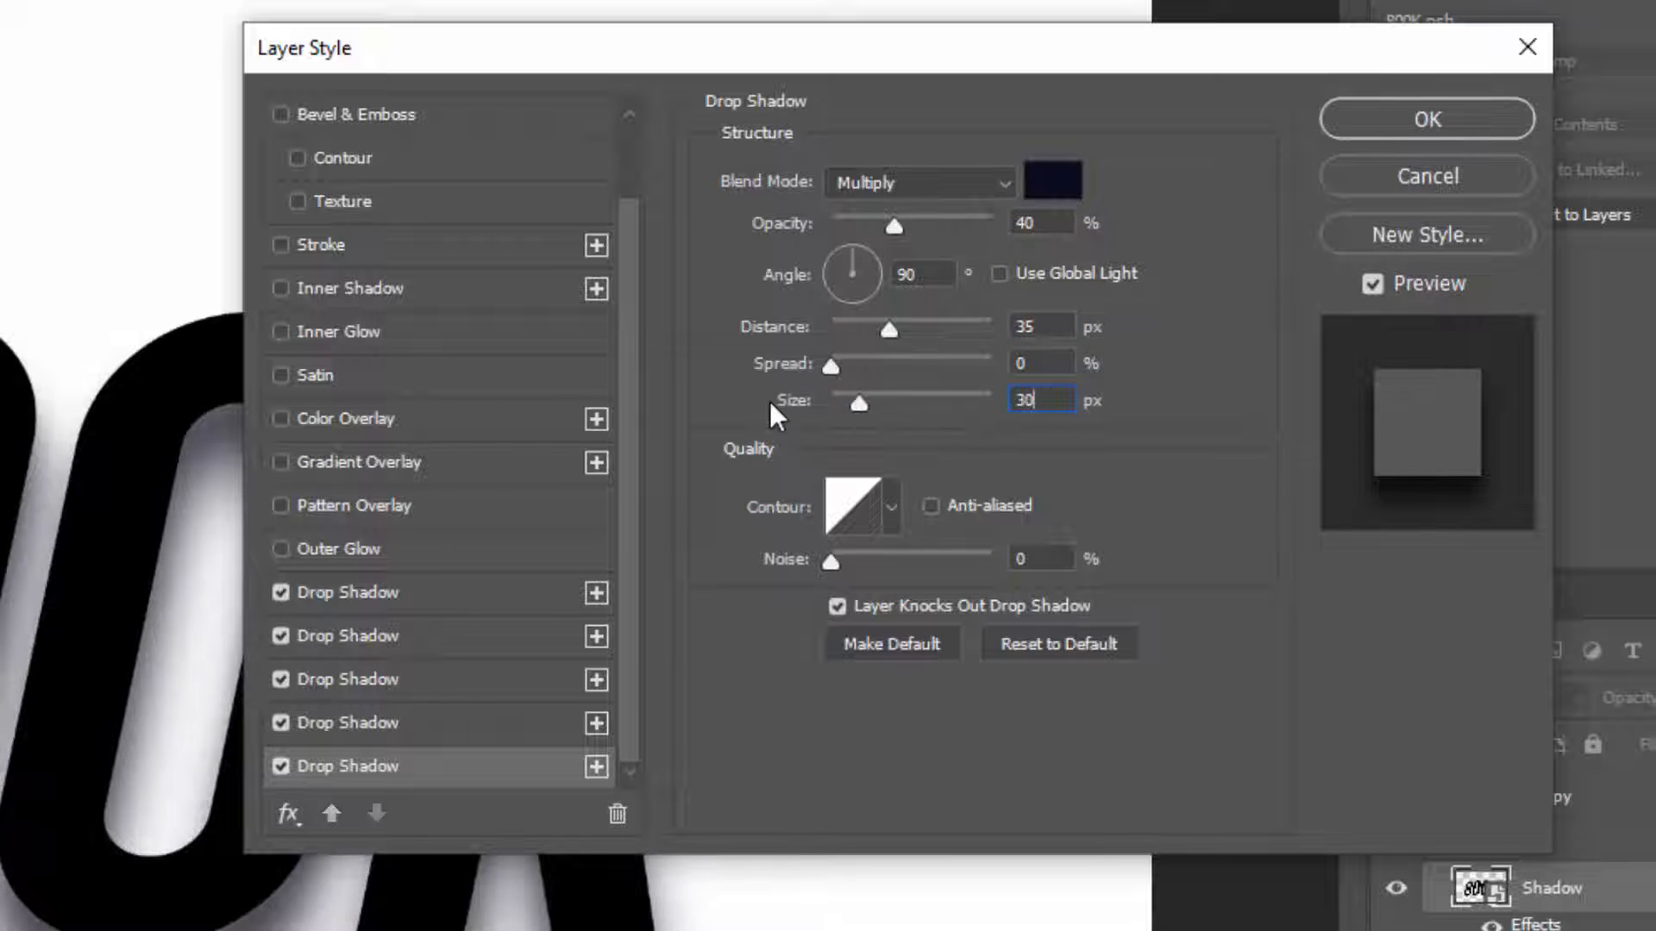
# Add a sixth drop shadow with 50% opacity, 20 px distance and 25 px size, and apply the layer style
pyautogui.click(595, 768)
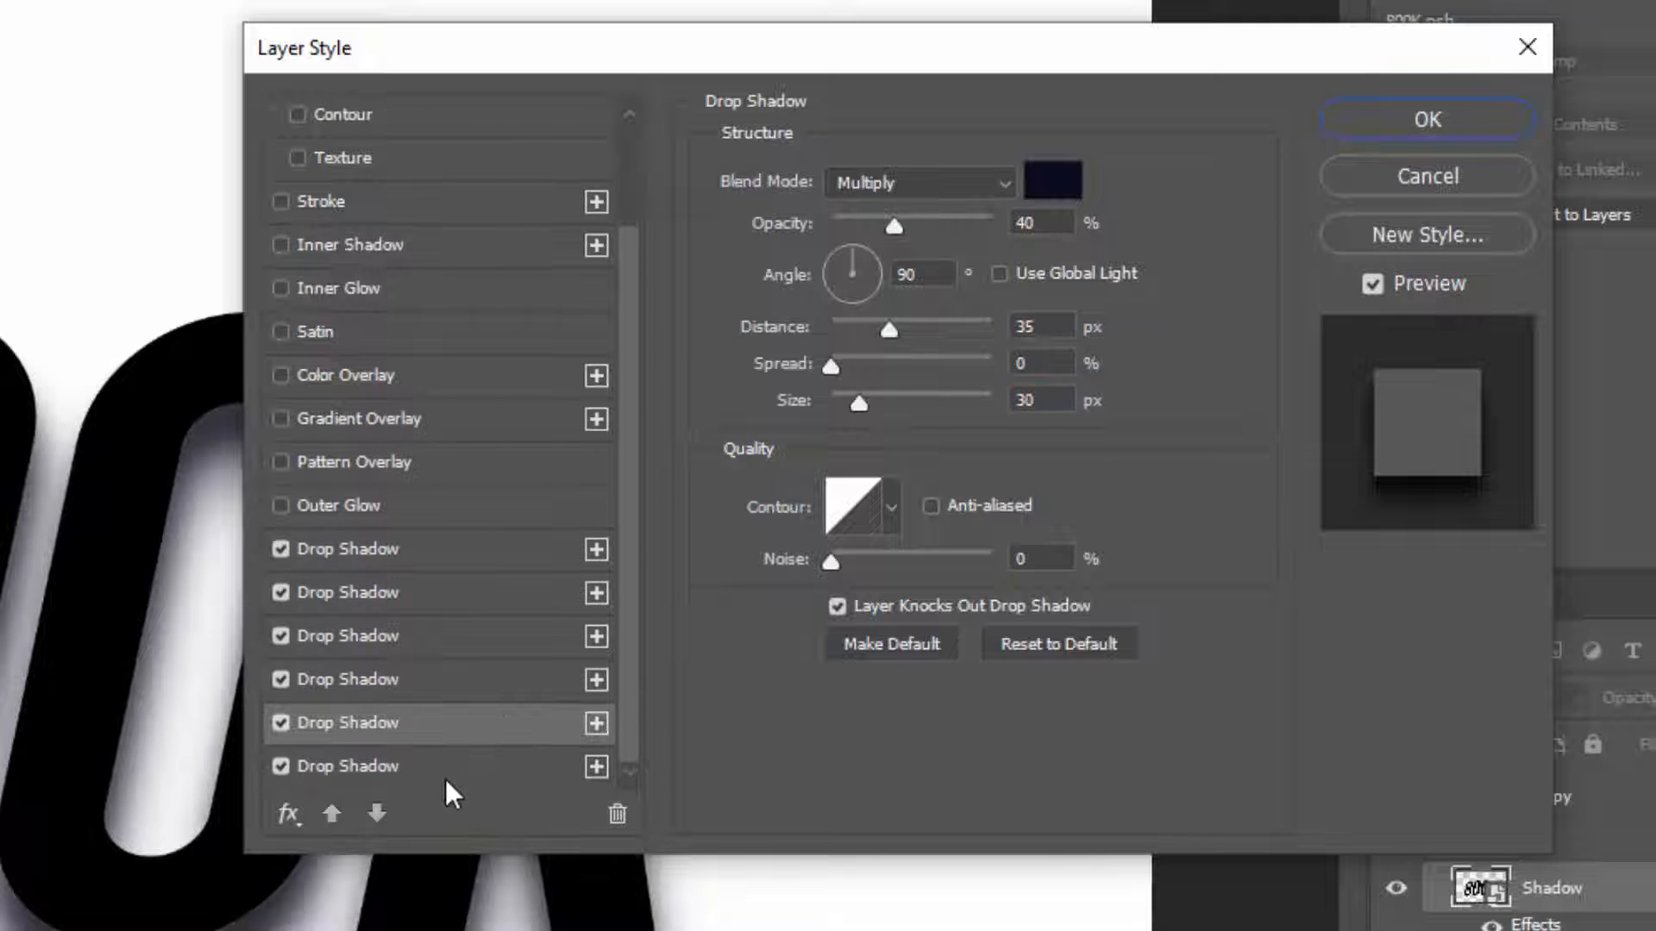
pyautogui.doubleClick(1024, 224)
pyautogui.write('50')
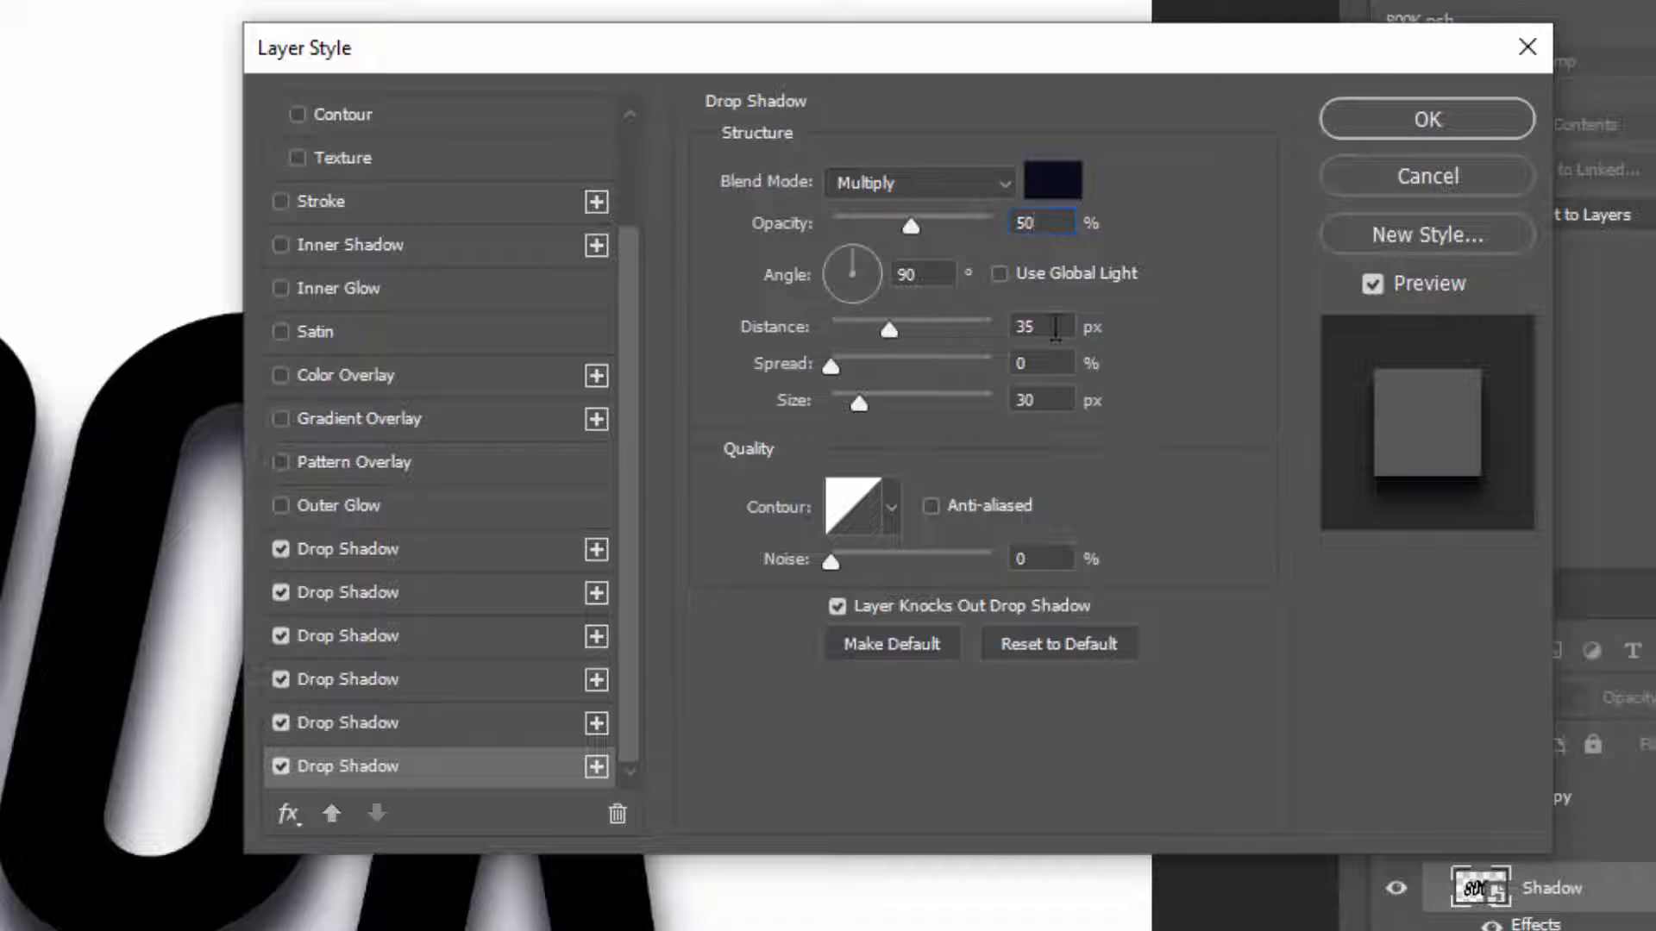
pyautogui.click(1035, 326)
pyautogui.write('20')
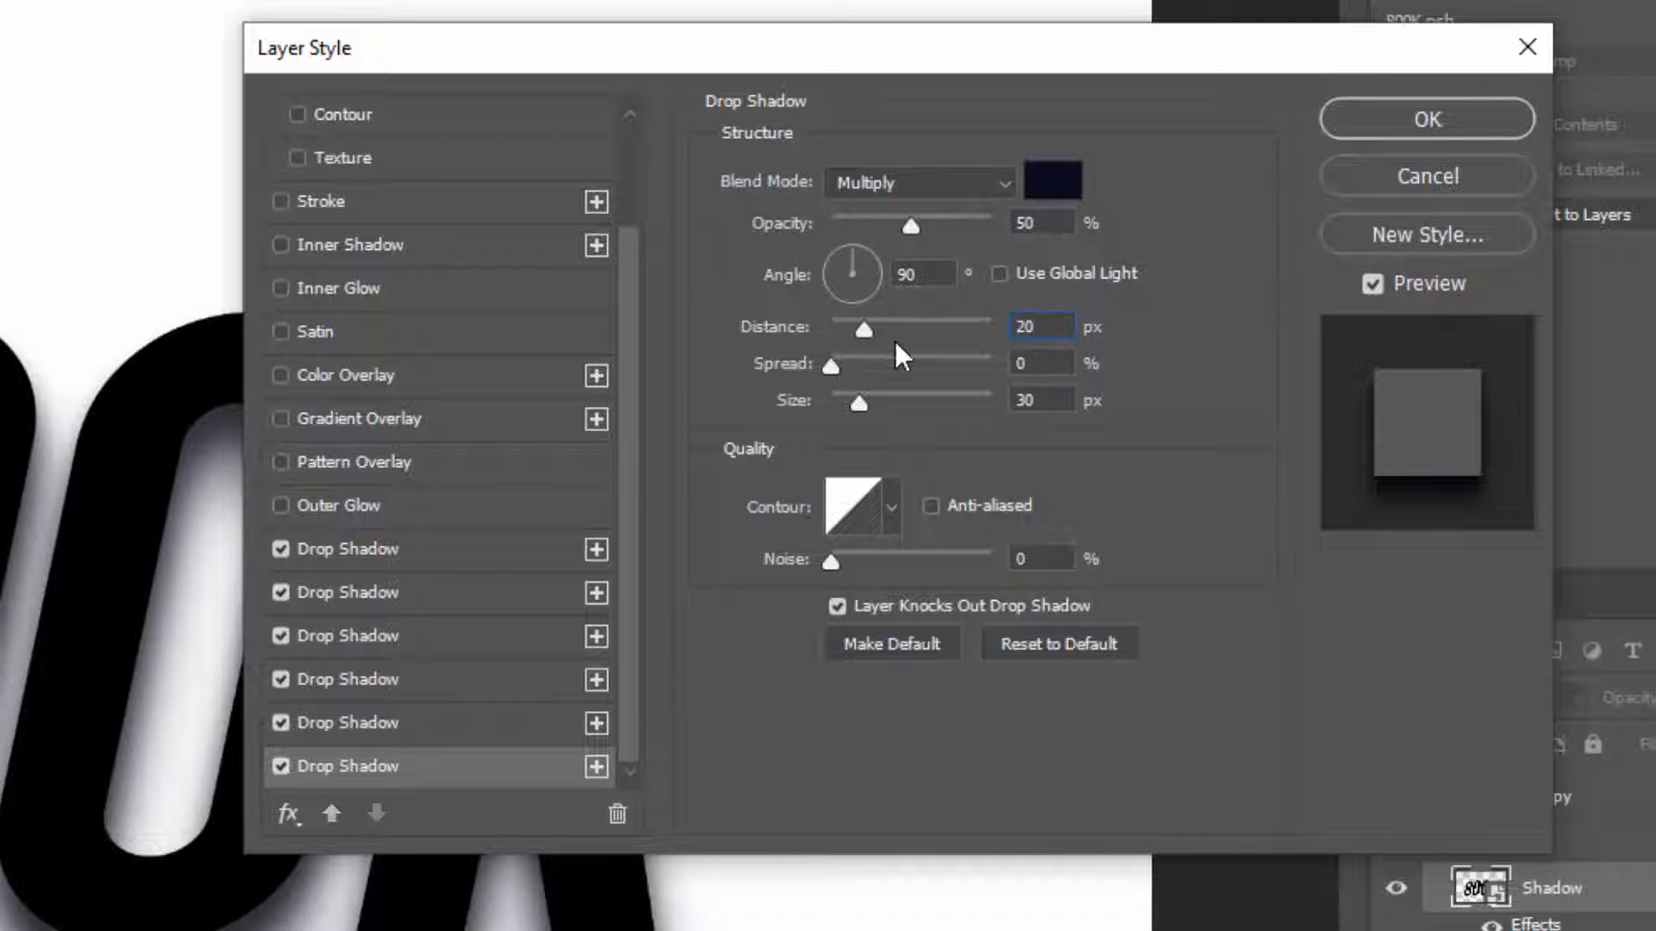
pyautogui.click(1033, 400)
pyautogui.press('BackSpace')
pyautogui.press('BackSpace')
pyautogui.write('25')
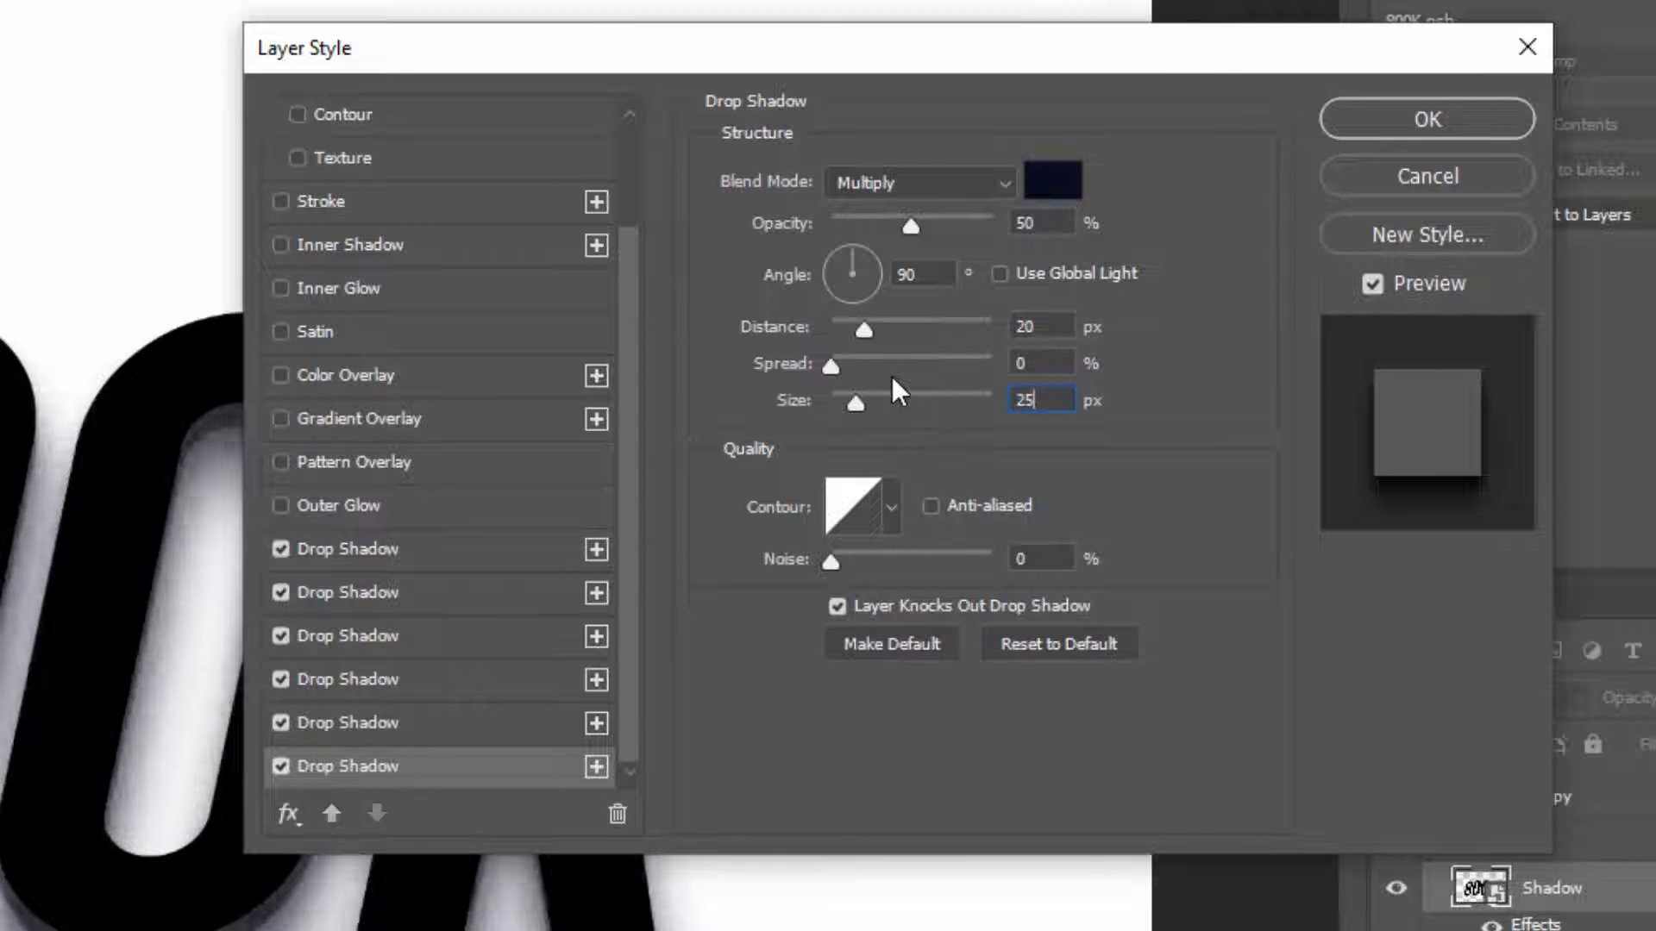
pyautogui.click(1332, 116)
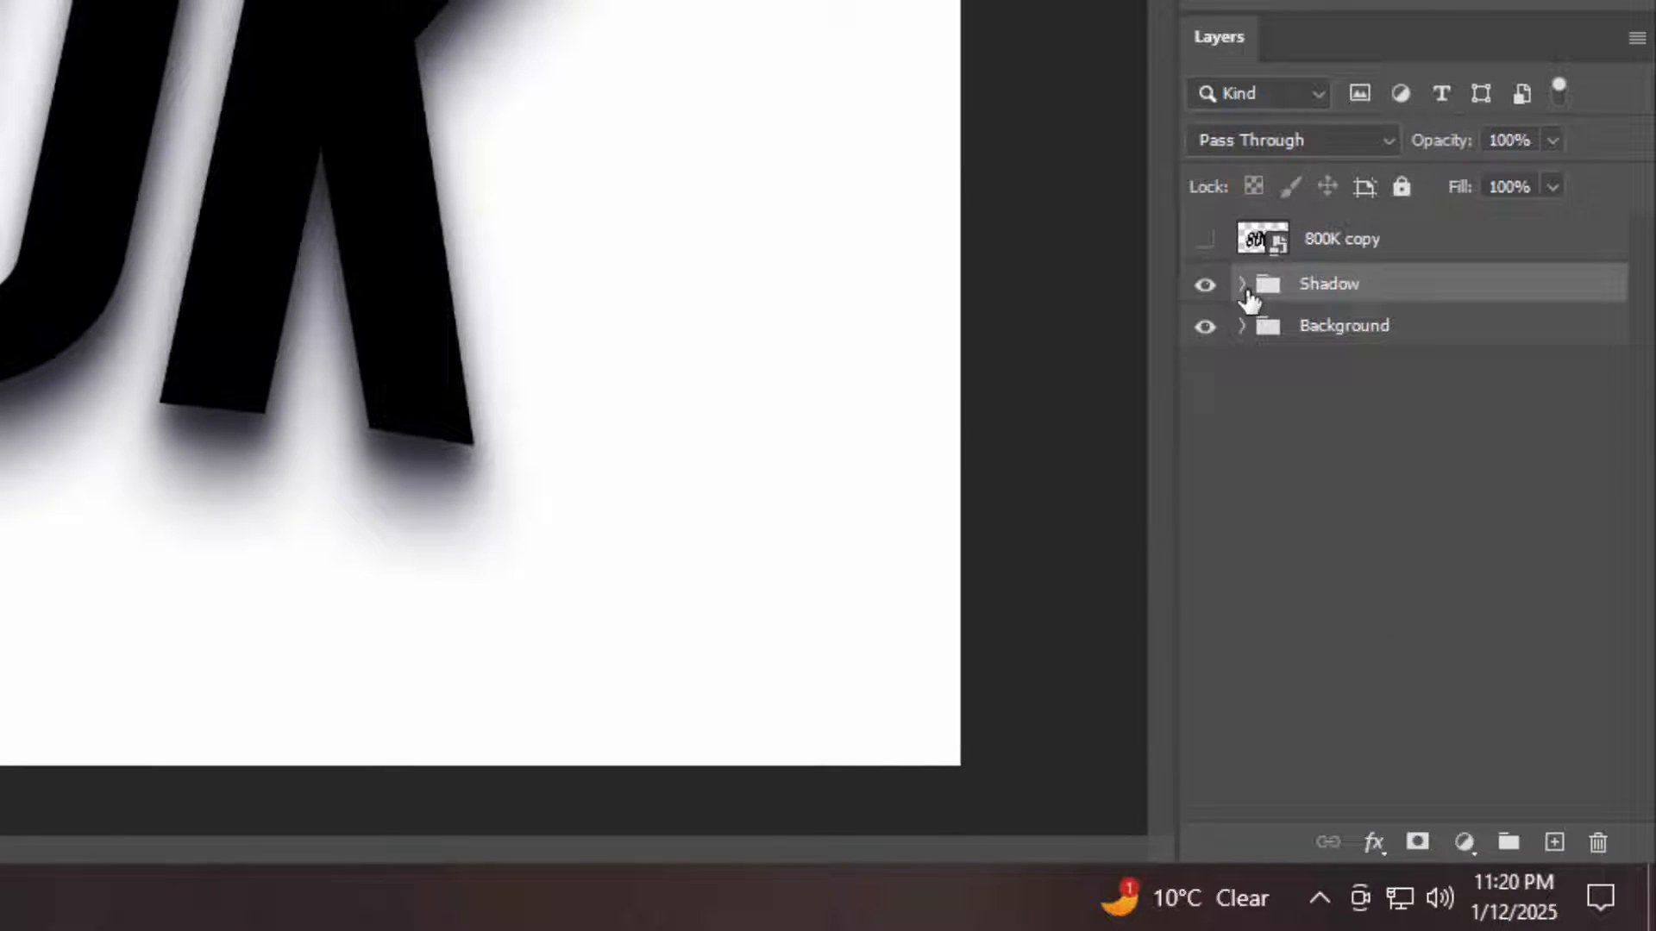
# Show the 800K copy layer and open its blending options
pyautogui.click(1205, 239)
pyautogui.click(1451, 256)
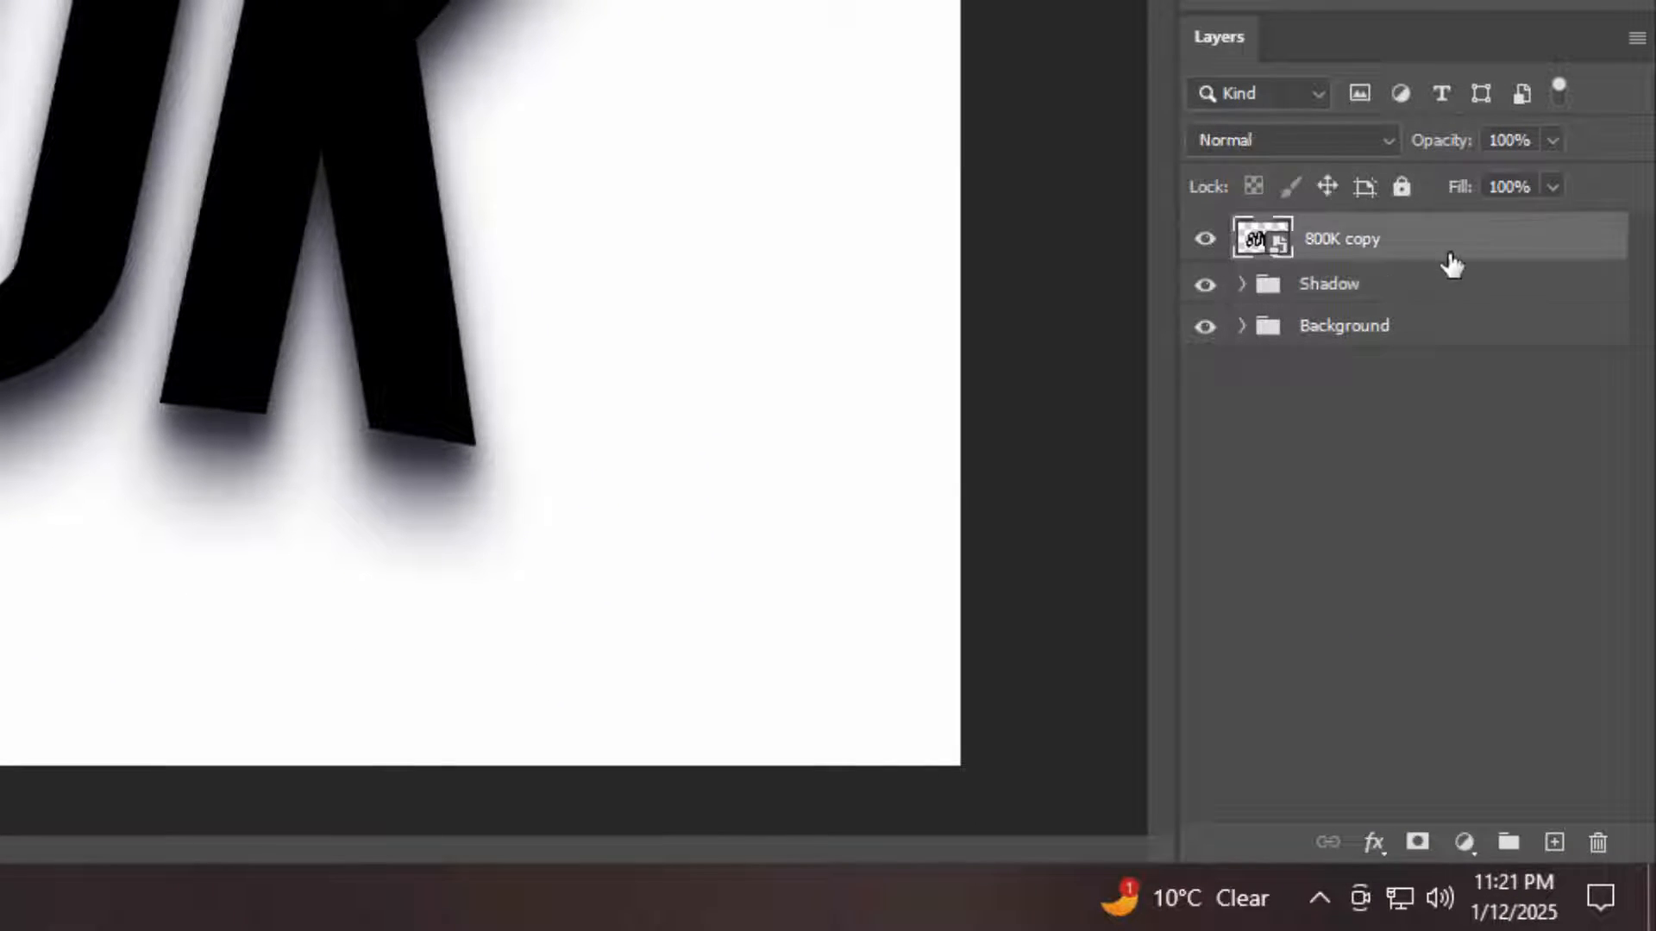
pyautogui.click(1371, 842)
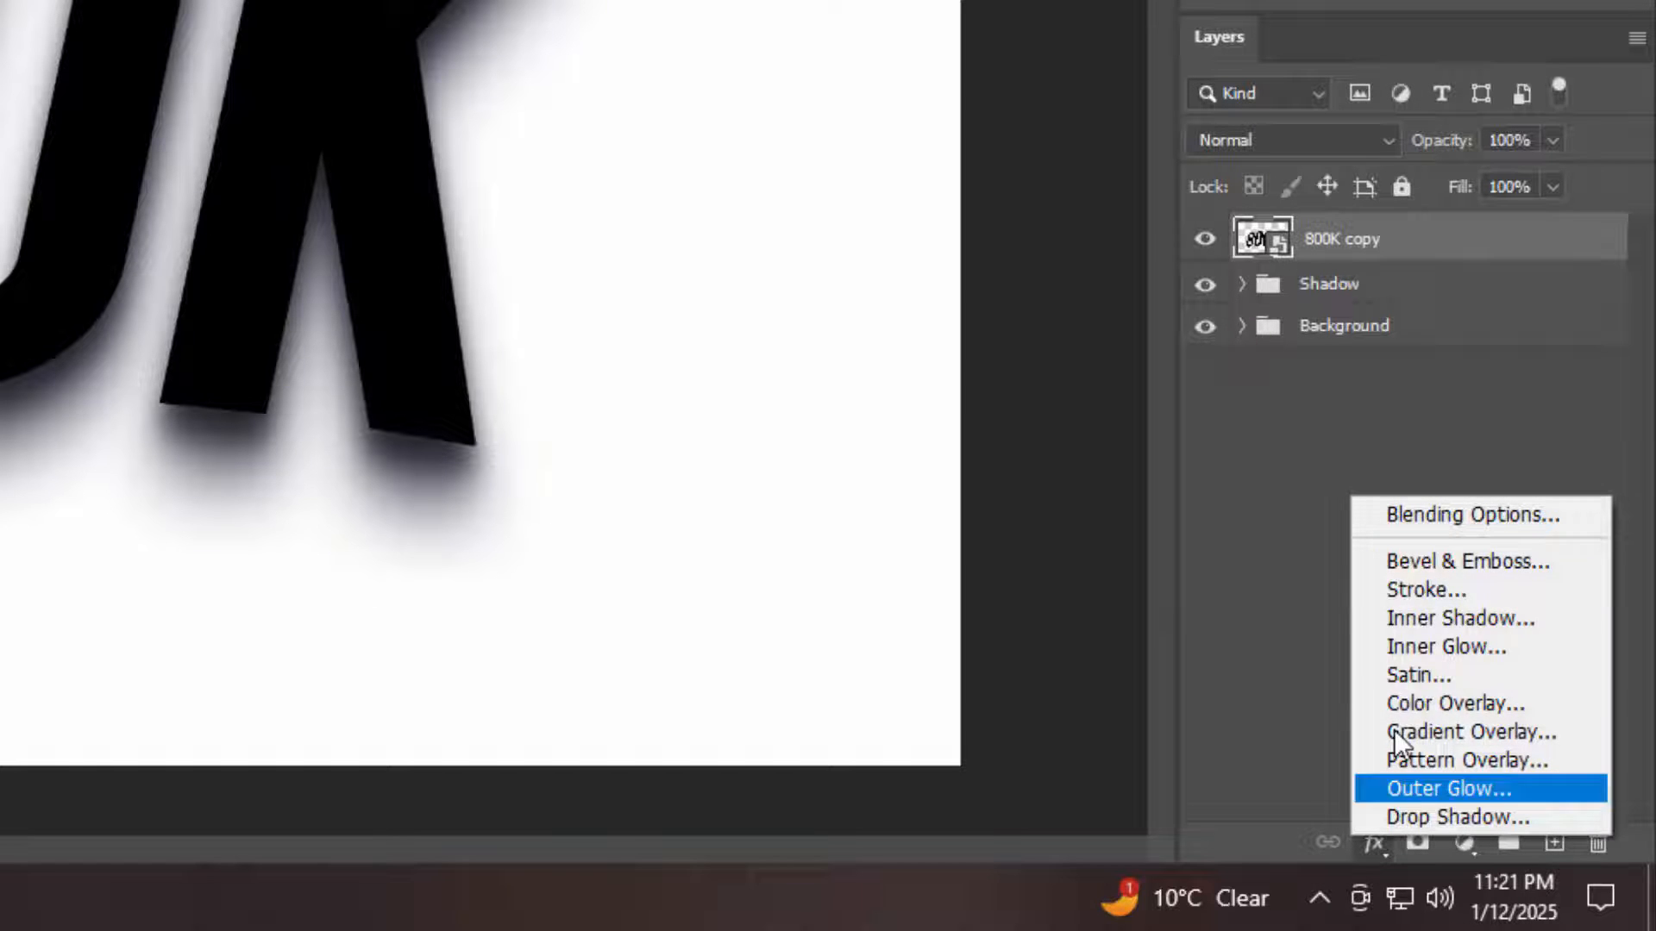
pyautogui.click(1429, 513)
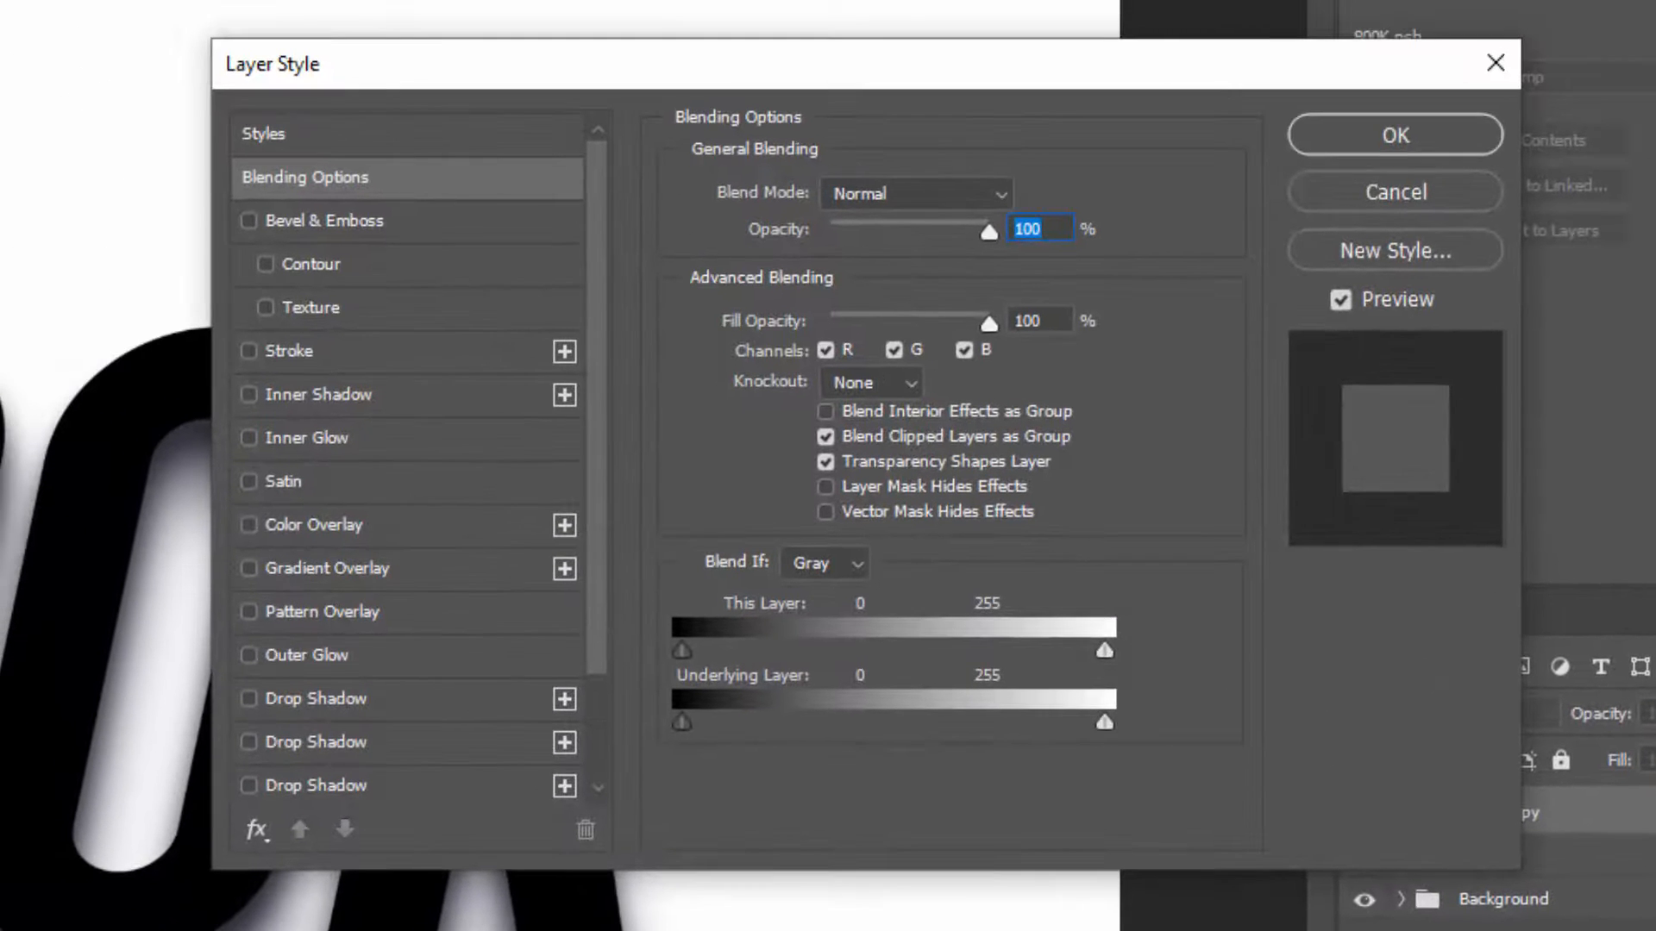
pyautogui.click(1035, 321)
# Enable Bevel & Emboss on the 800K copy with 292% depth, 29 px size and 10 px soften
pyautogui.click(354, 220)
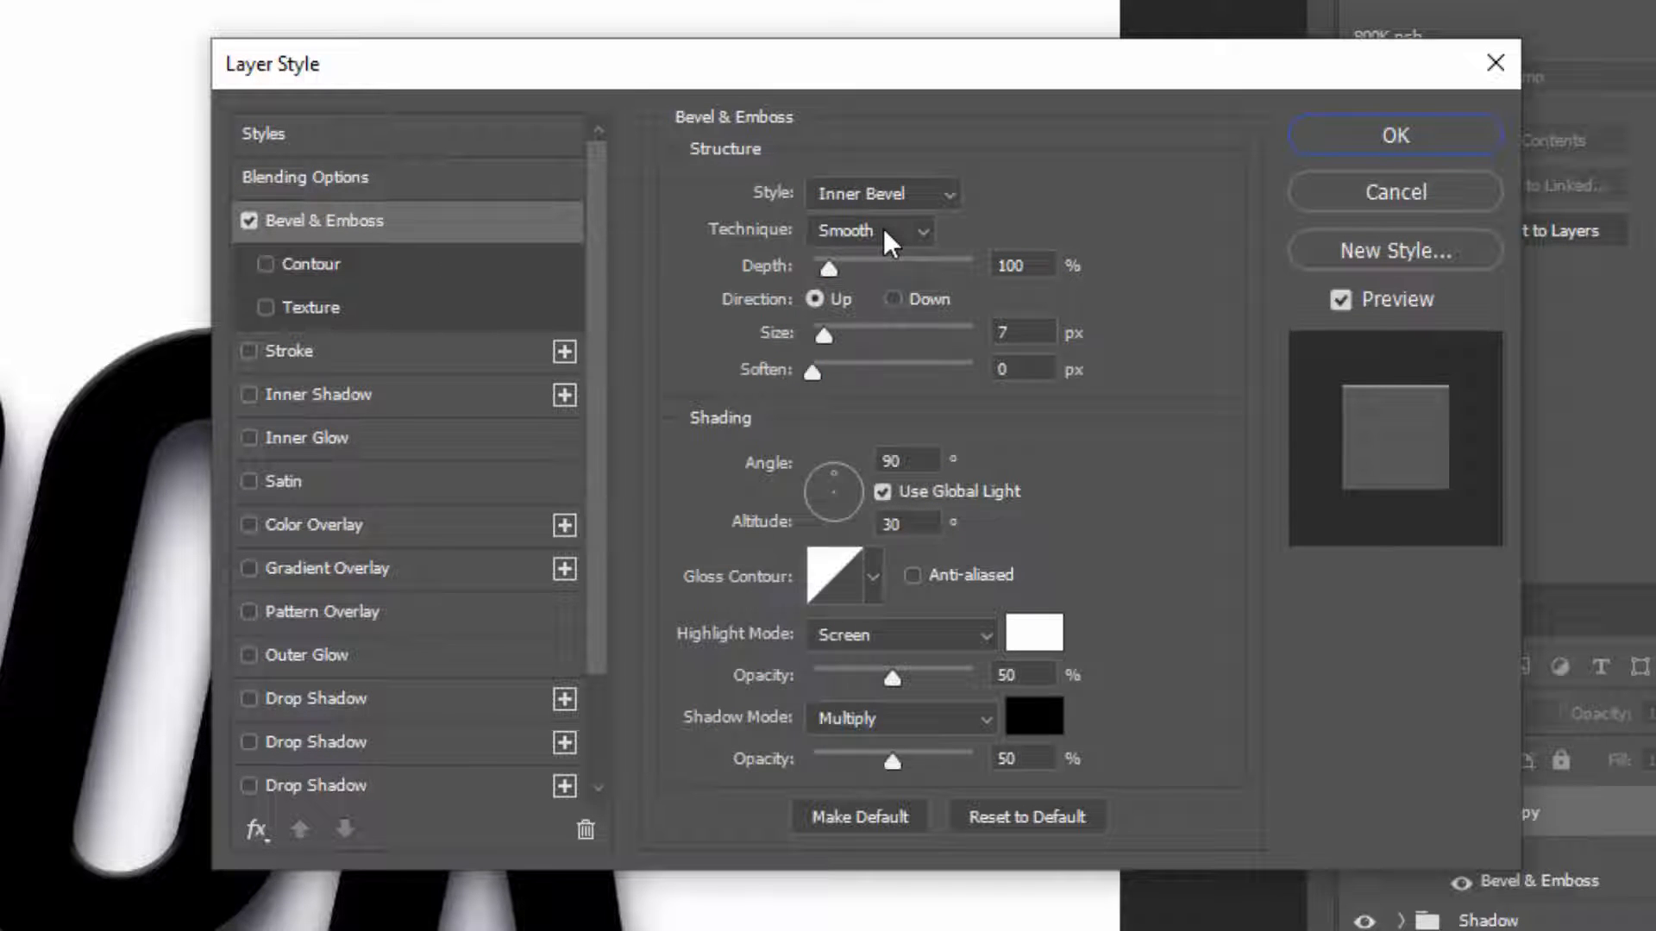
pyautogui.doubleClick(1041, 261)
pyautogui.write('292')
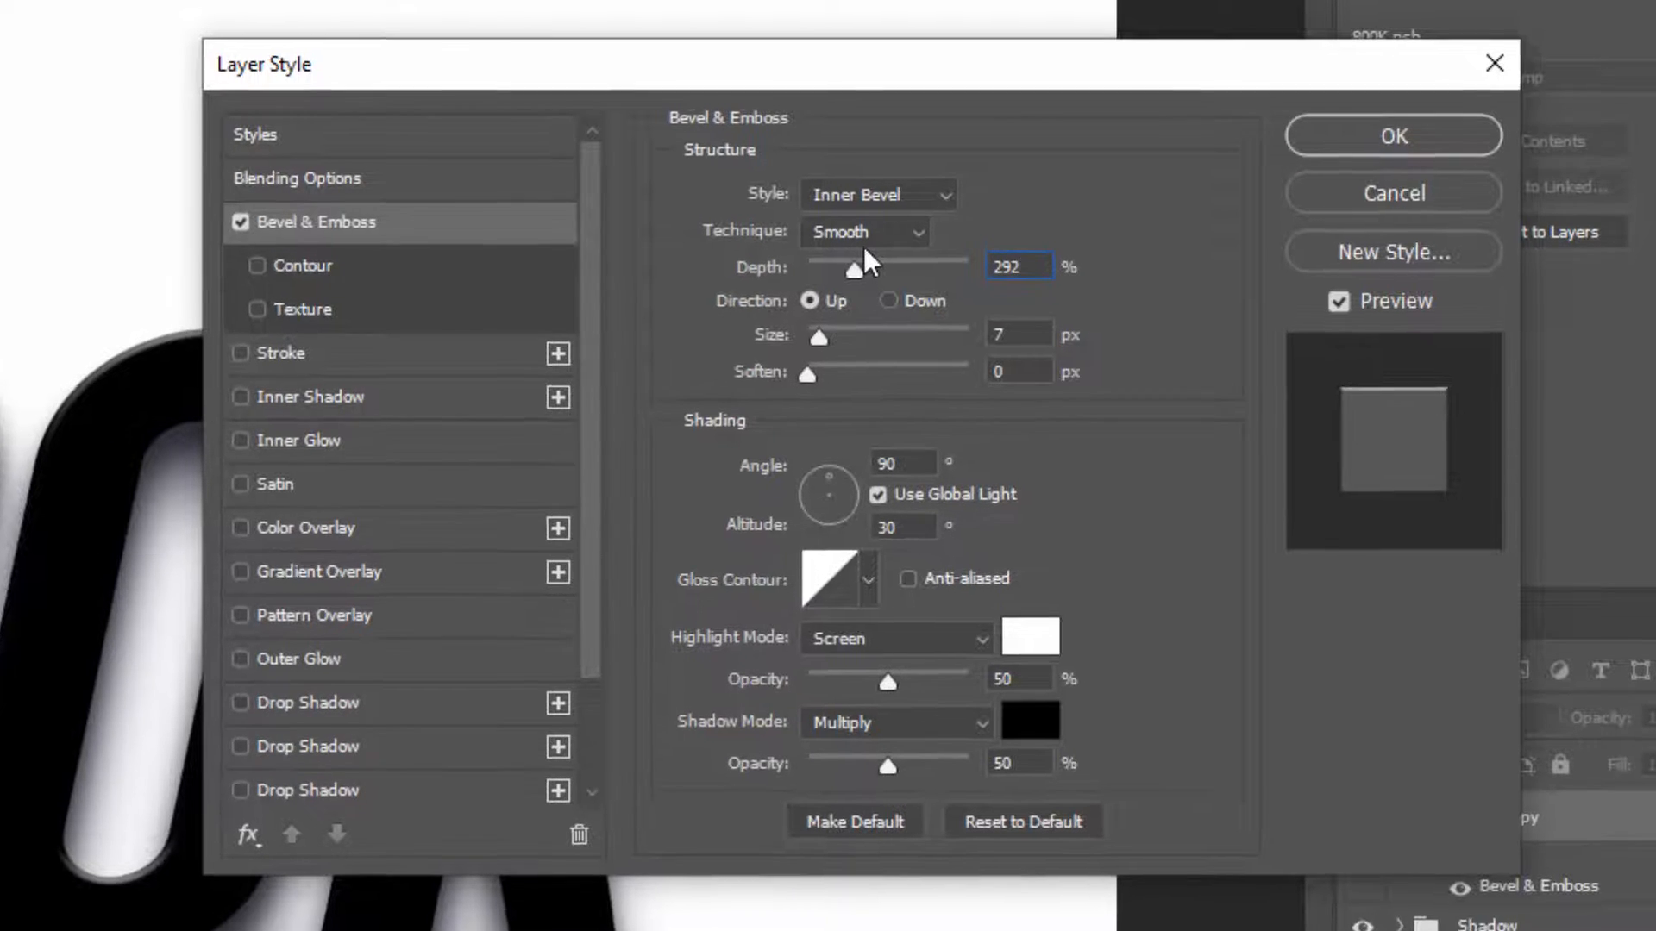
pyautogui.press('Tab')
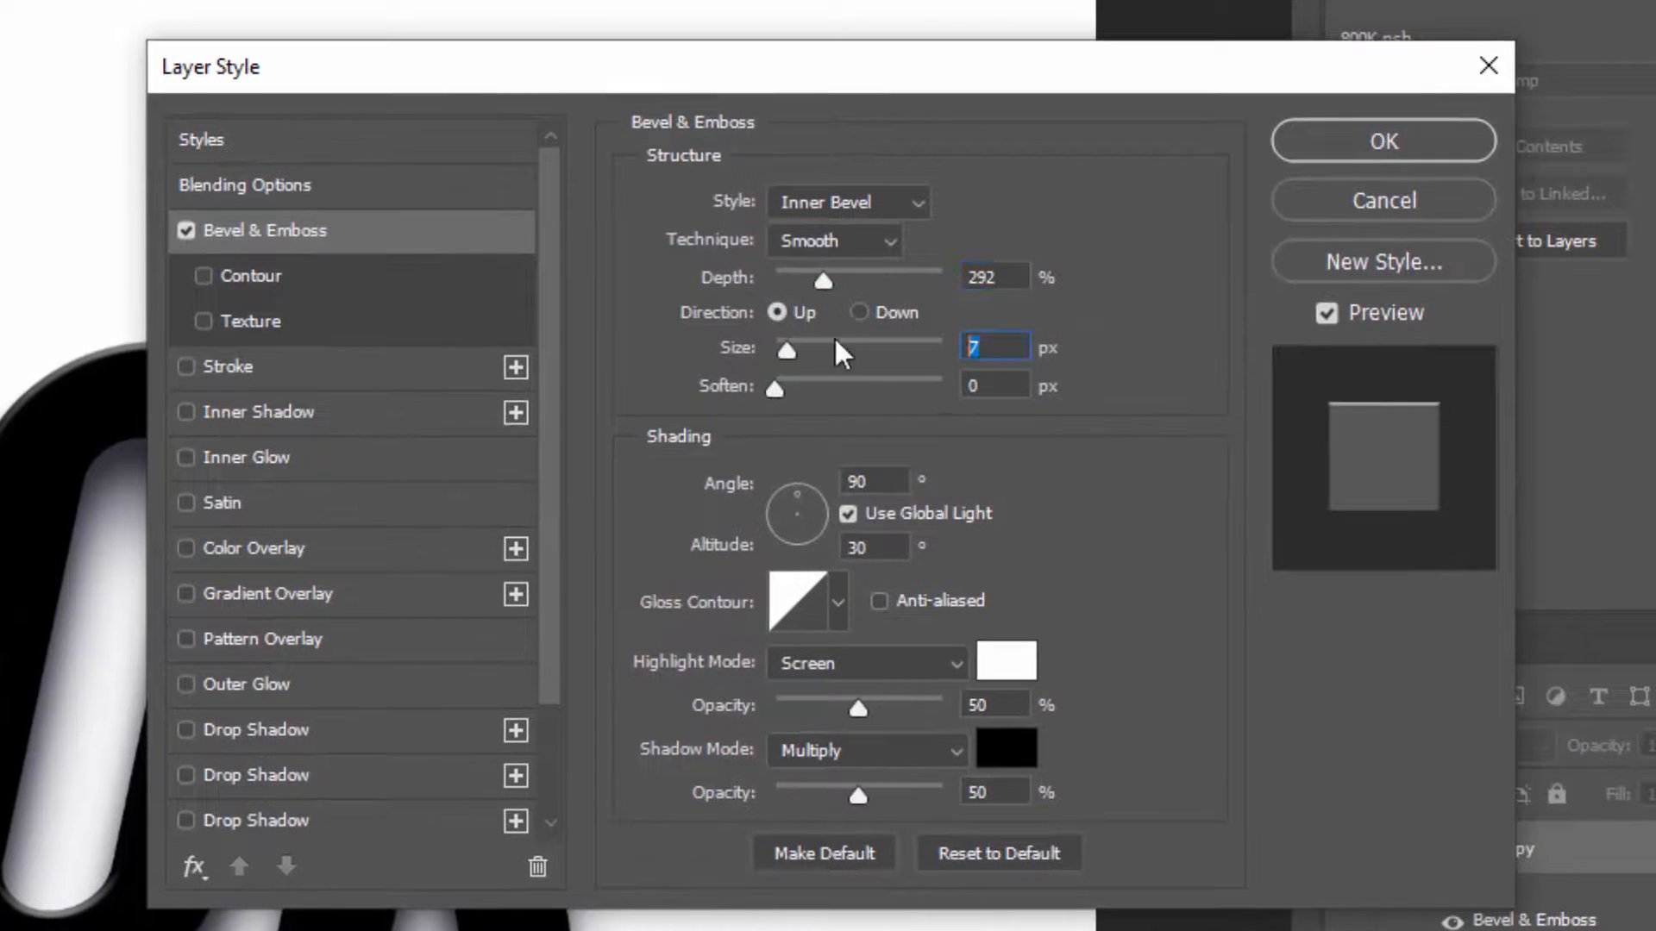
pyautogui.moveTo(793, 353); pyautogui.dragTo(911, 373)
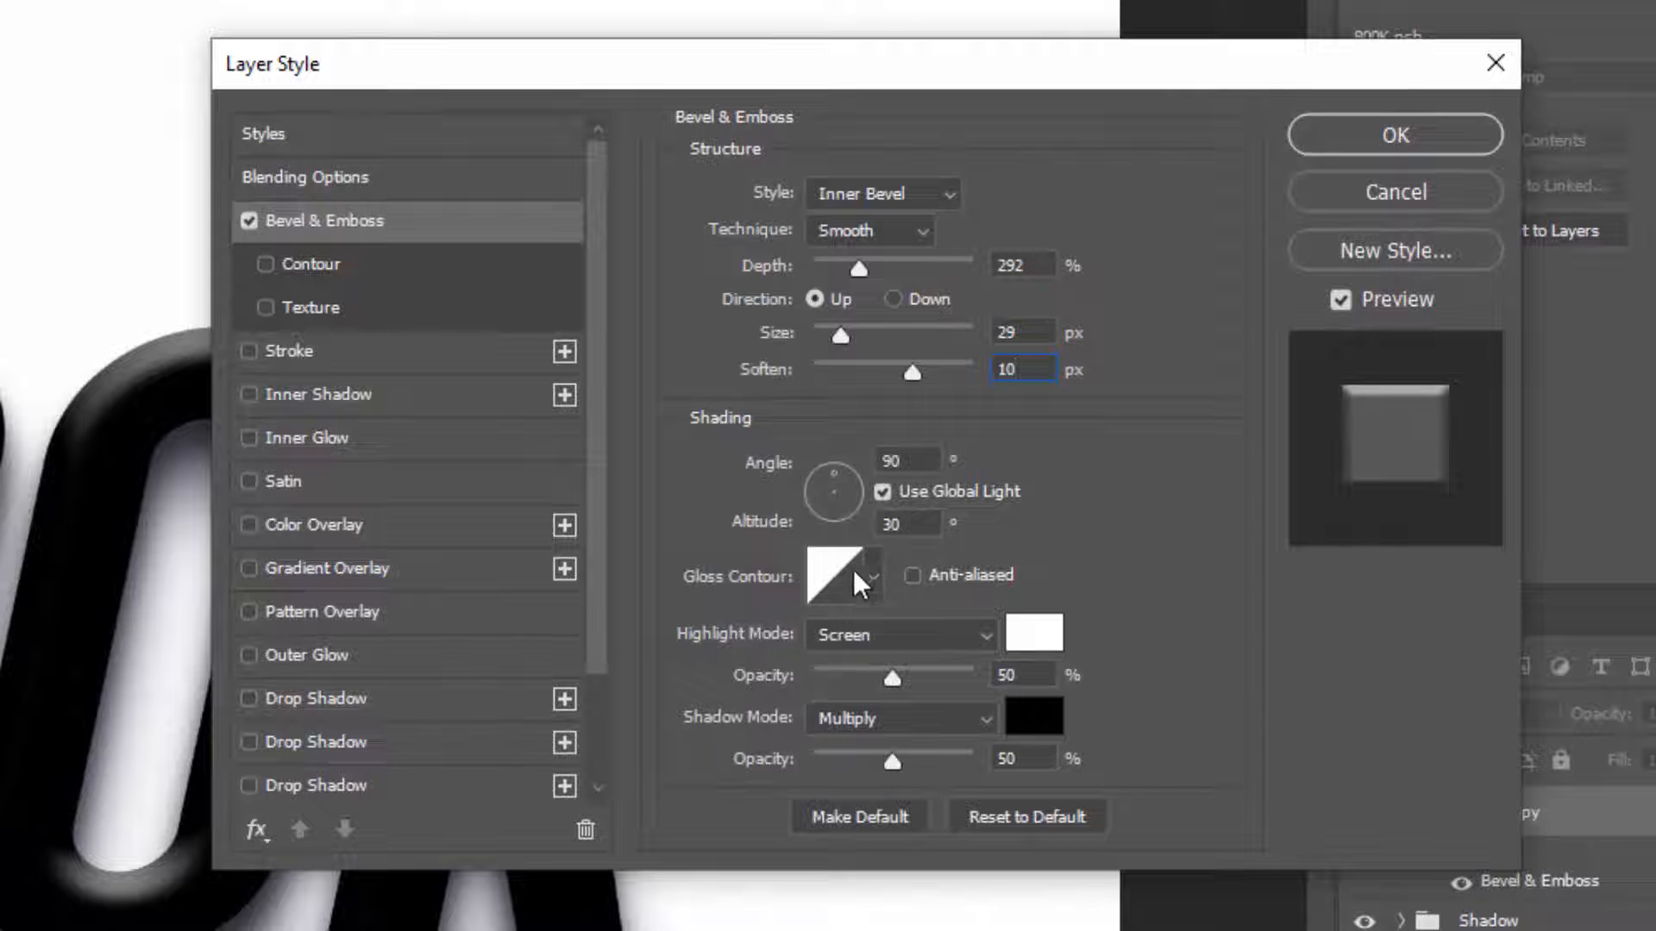
# Set the bevel's gloss contour to the Ring - Double preset
pyautogui.click(833, 581)
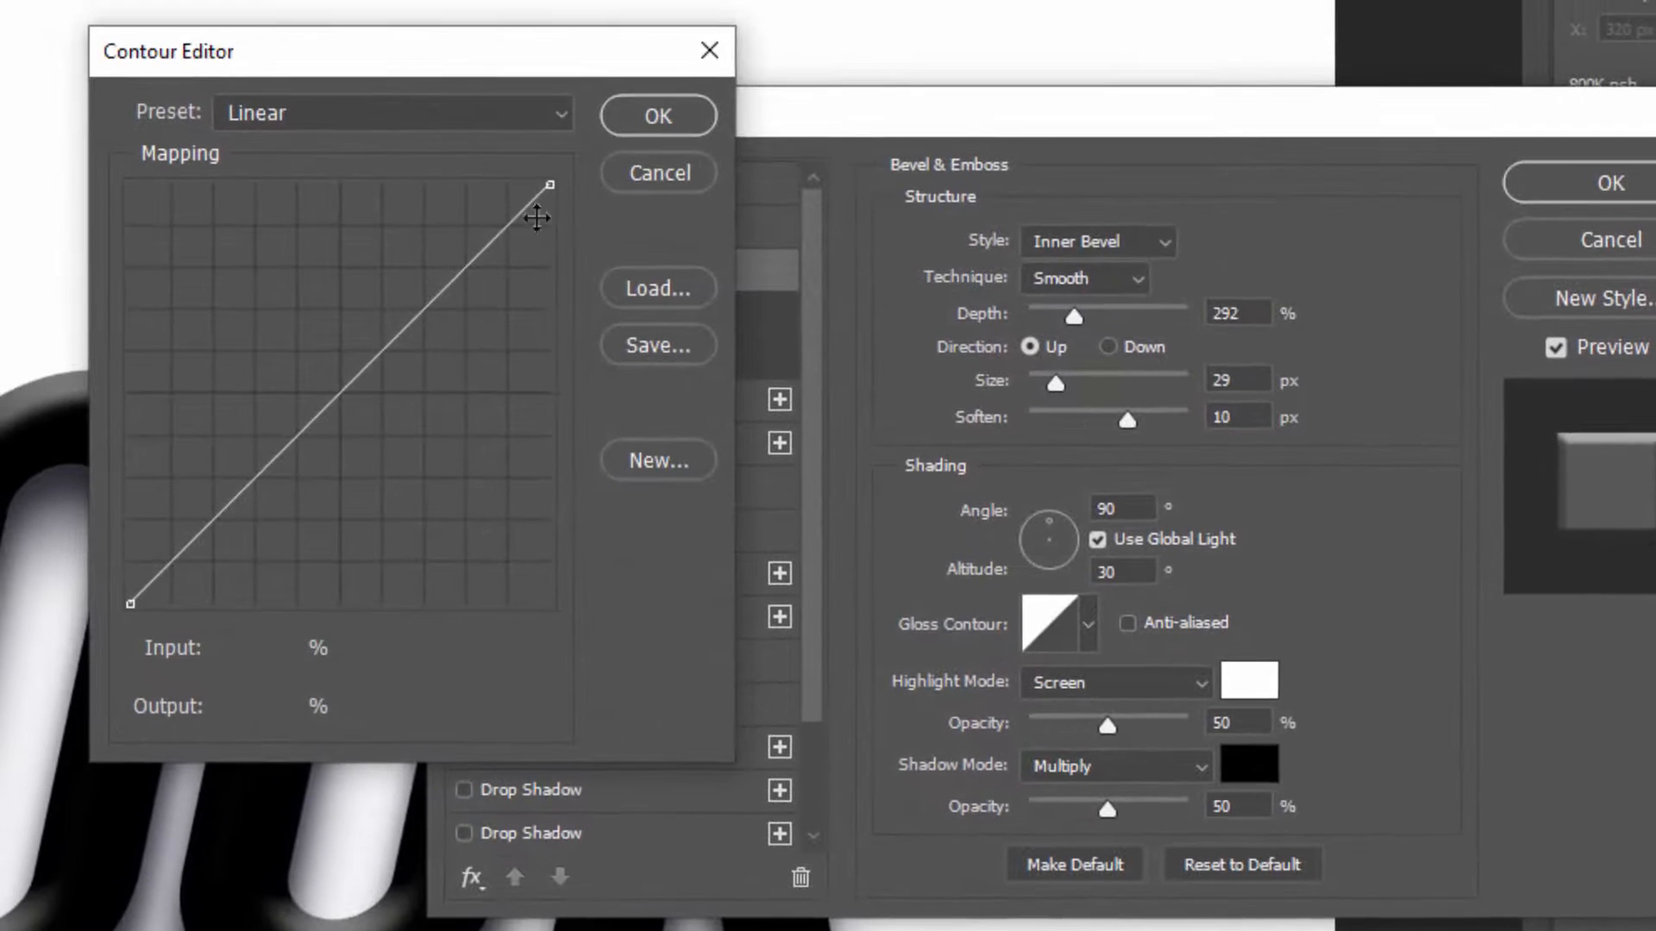
pyautogui.click(469, 119)
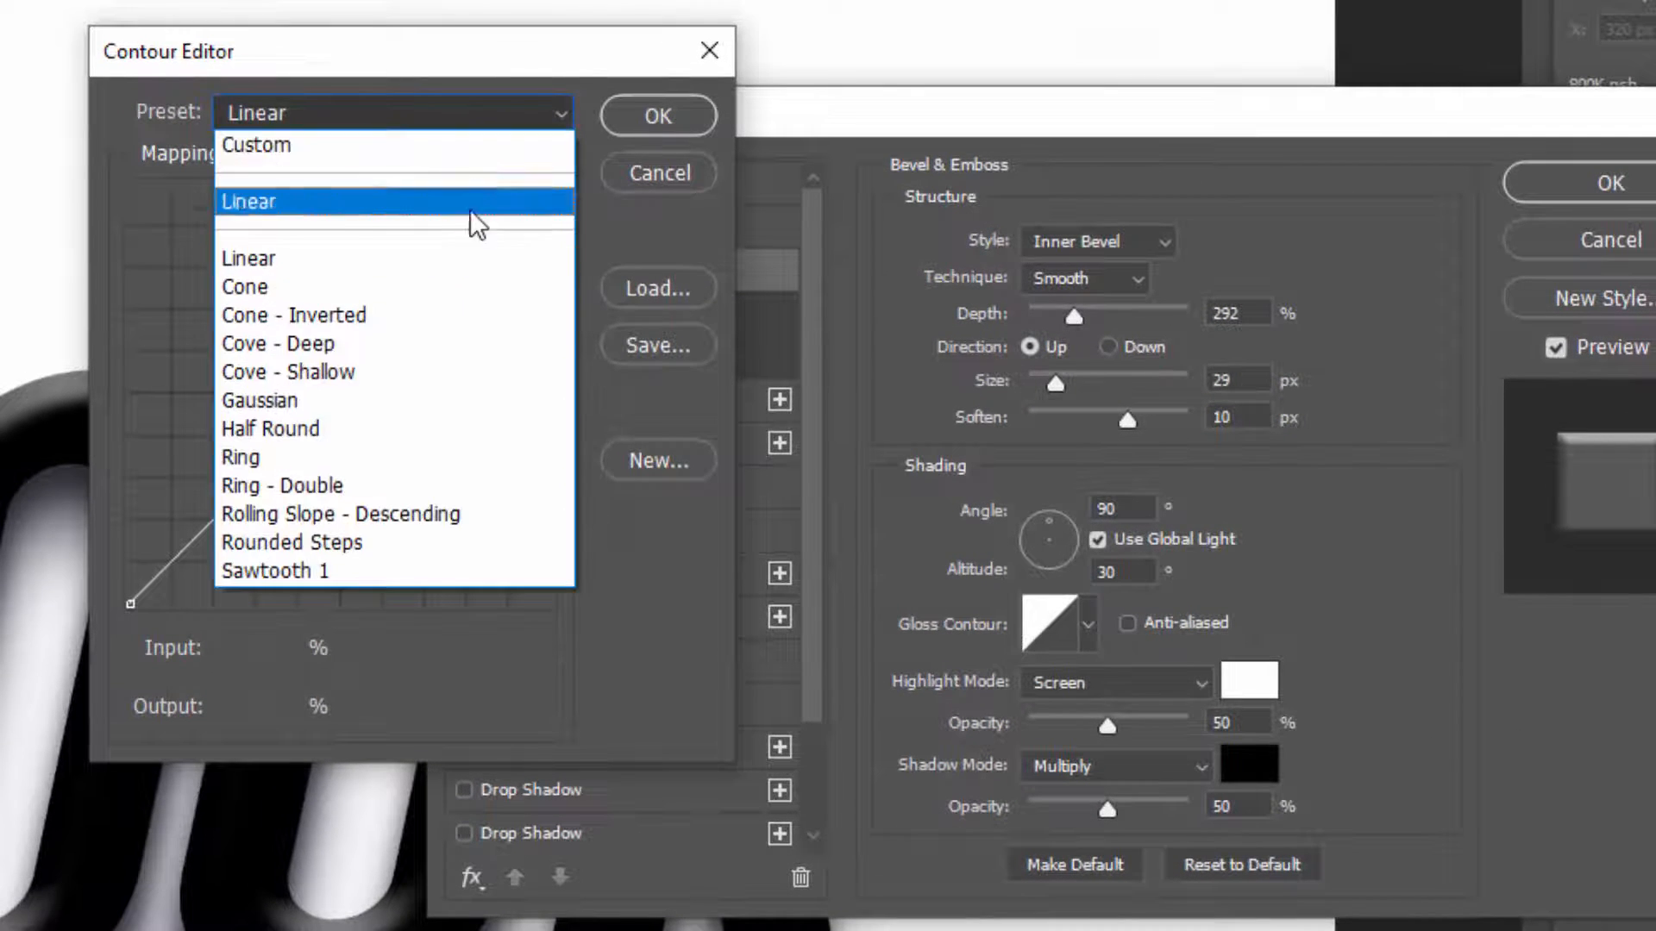
pyautogui.click(452, 487)
pyautogui.click(658, 118)
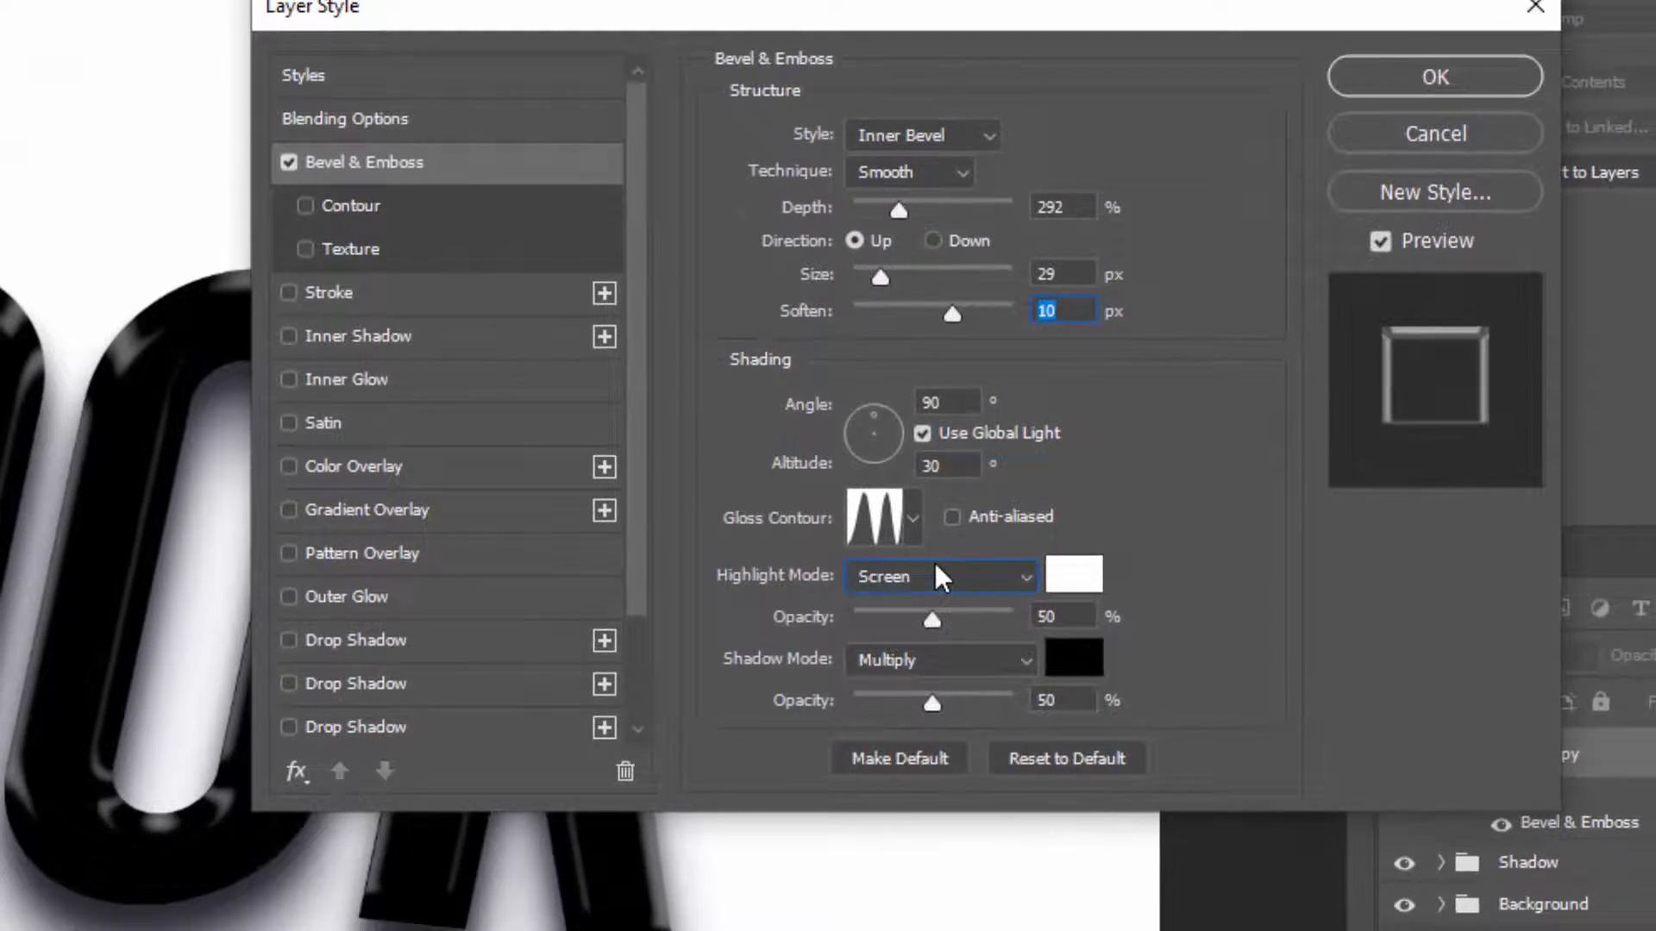
# Set the bevel's highlight mode to Linear Dodge (Add) and its shadow to black Linear Burn at 30% opacity
pyautogui.click(944, 643)
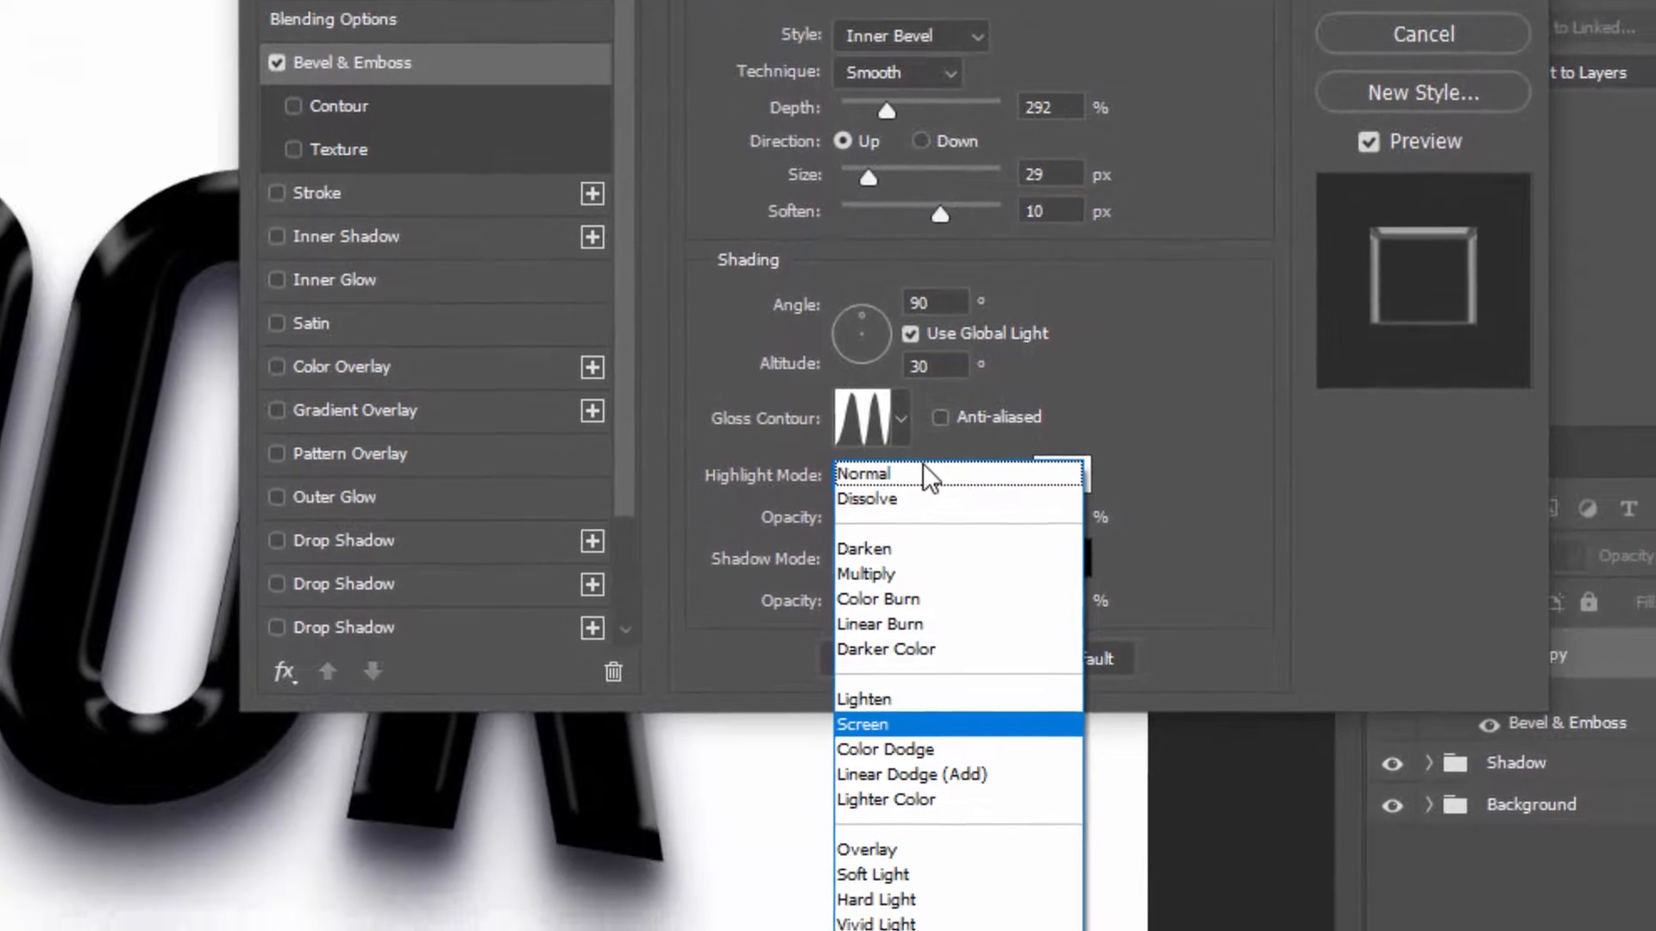
pyautogui.click(975, 741)
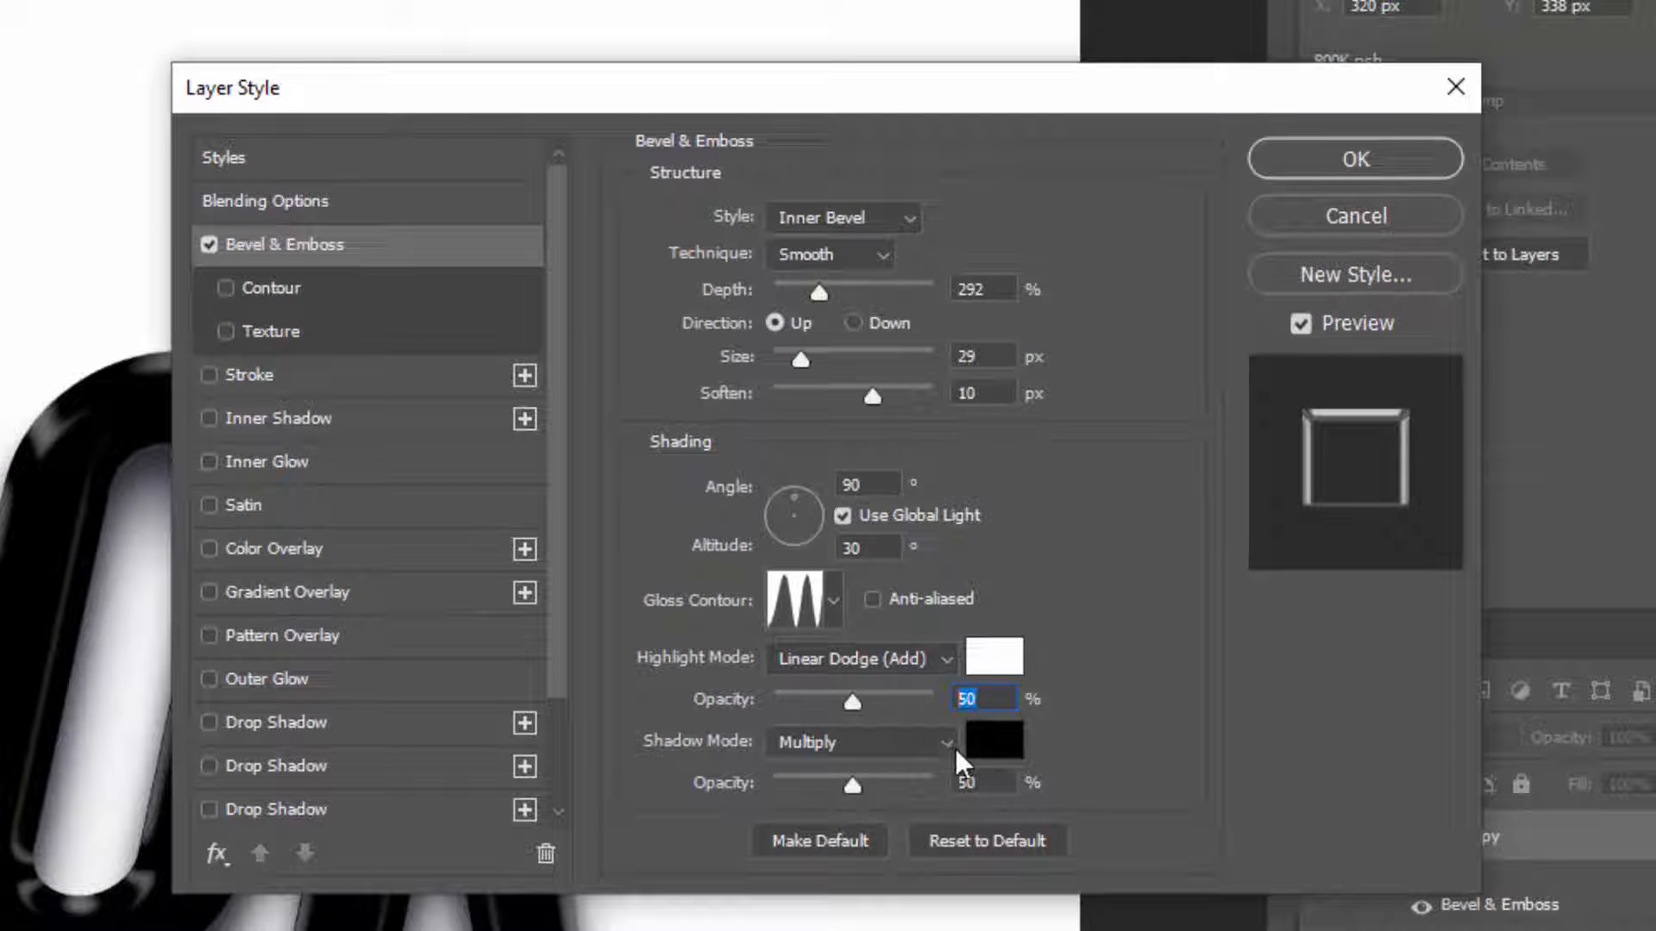
pyautogui.click(904, 747)
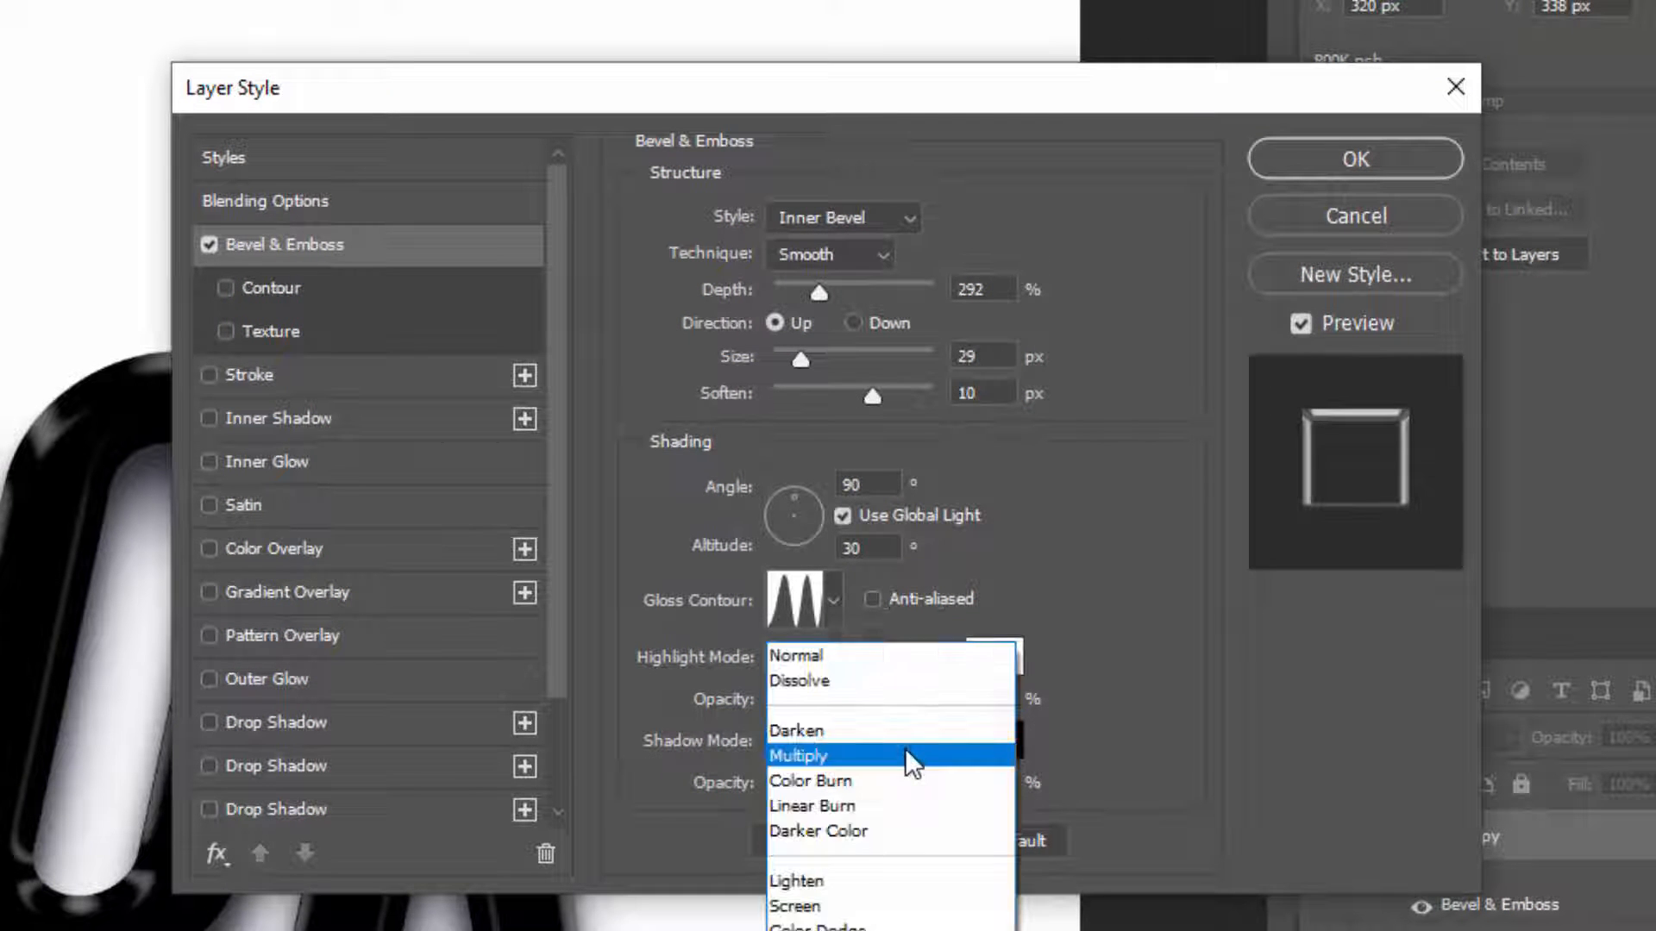
pyautogui.click(902, 805)
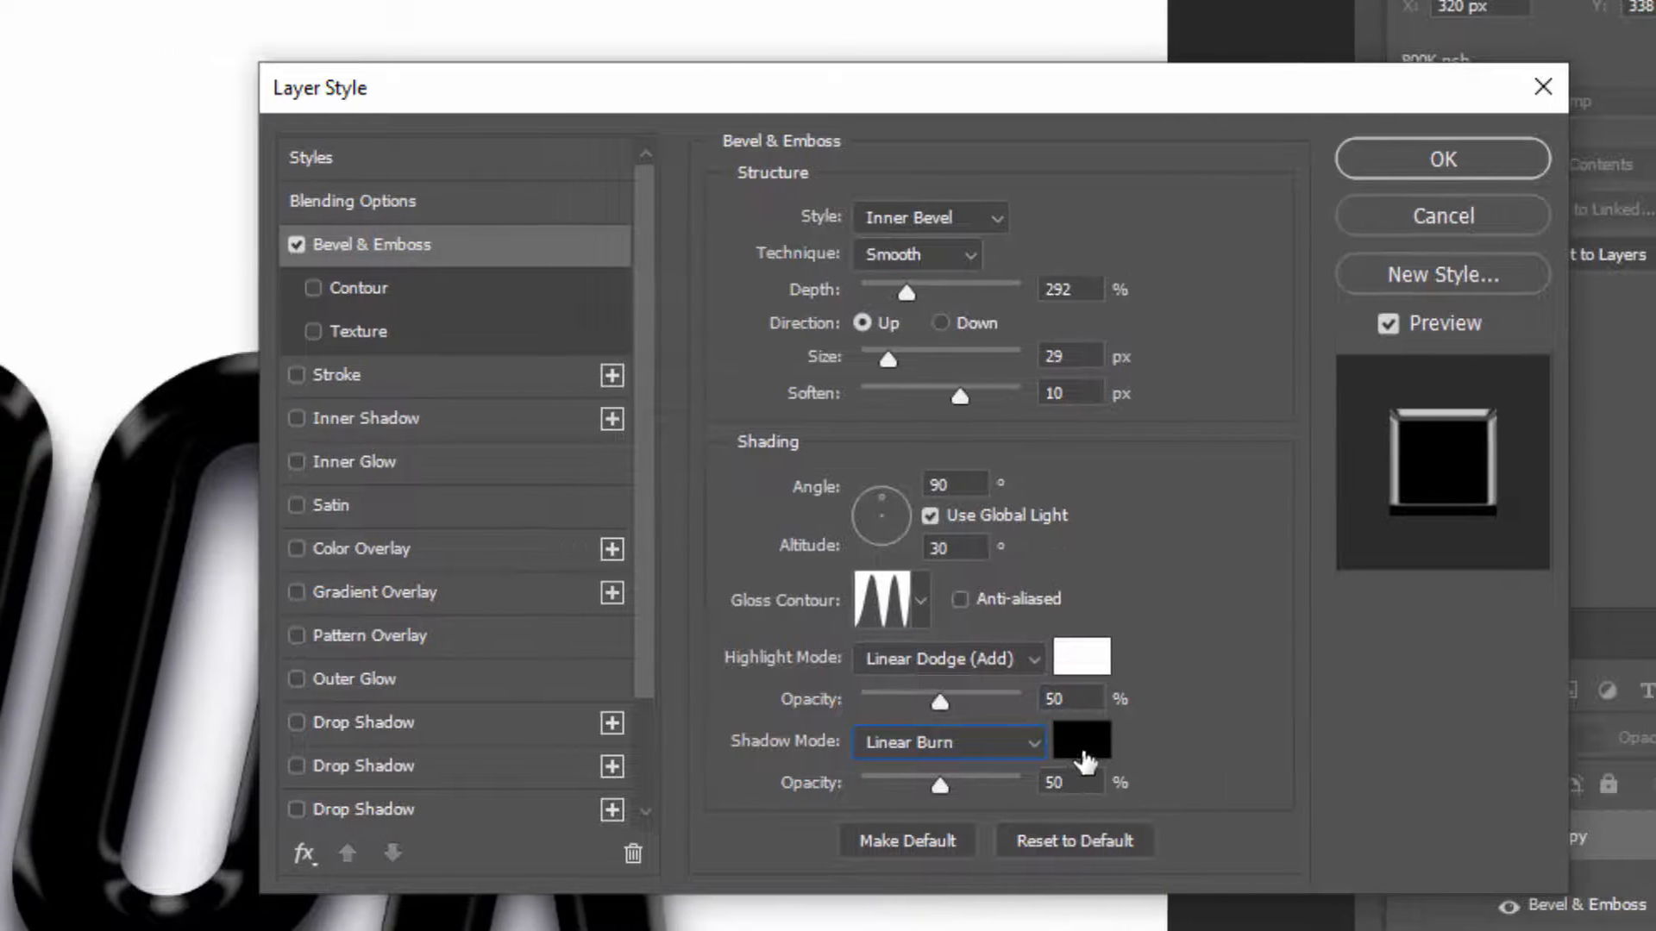
pyautogui.click(993, 741)
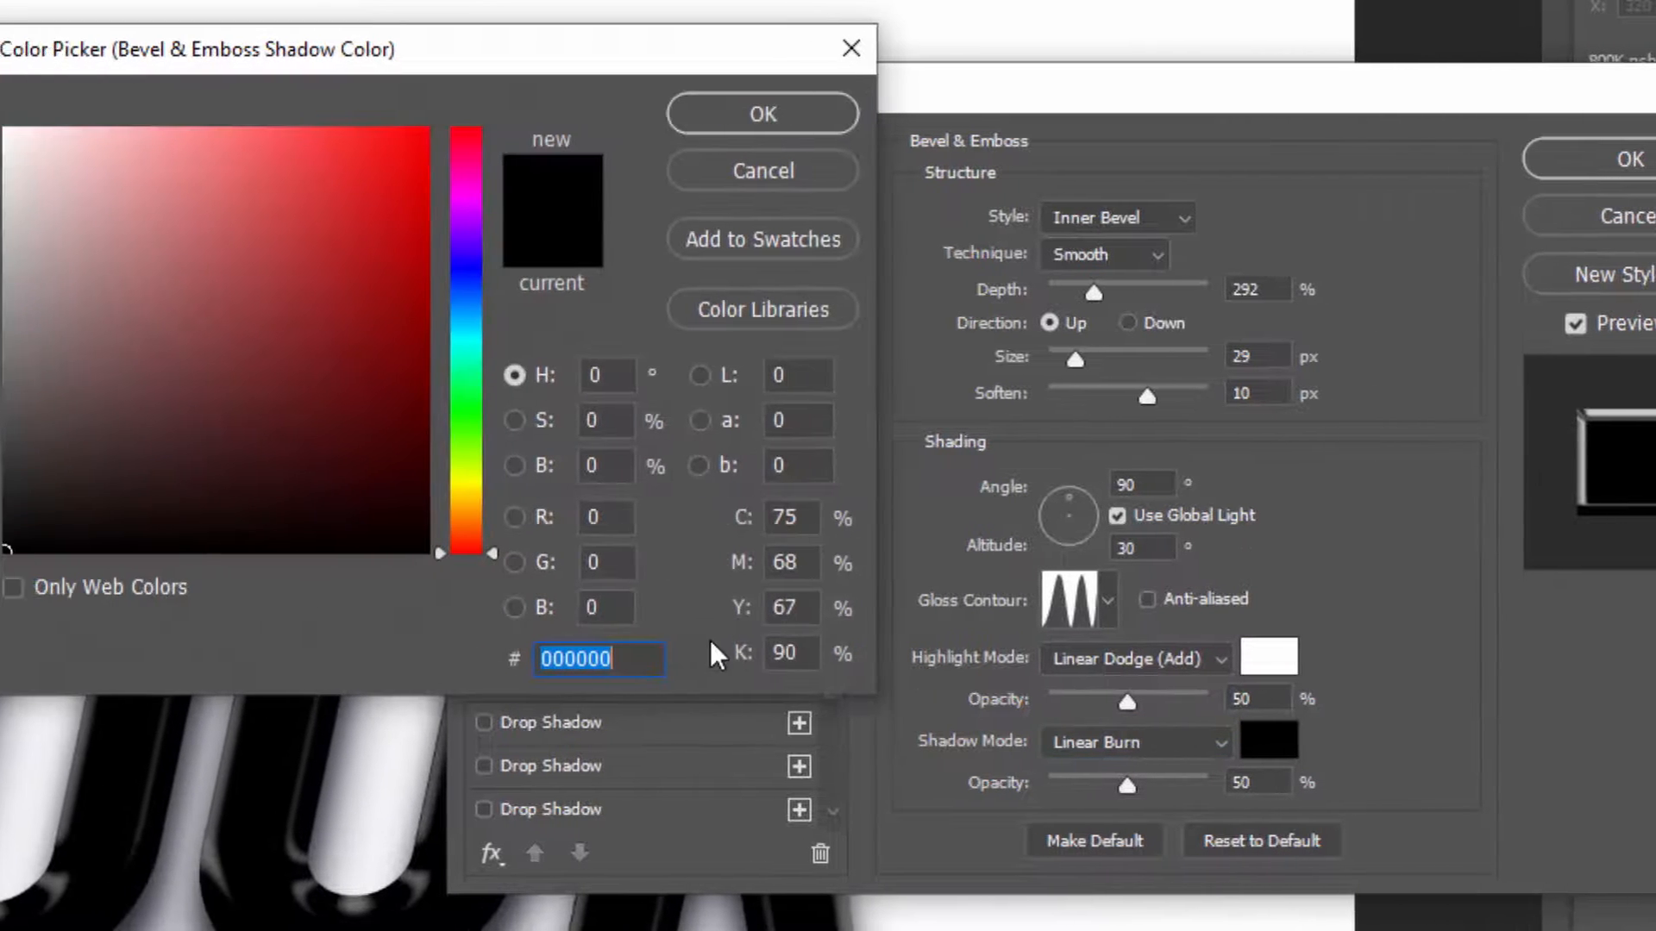
pyautogui.click(830, 122)
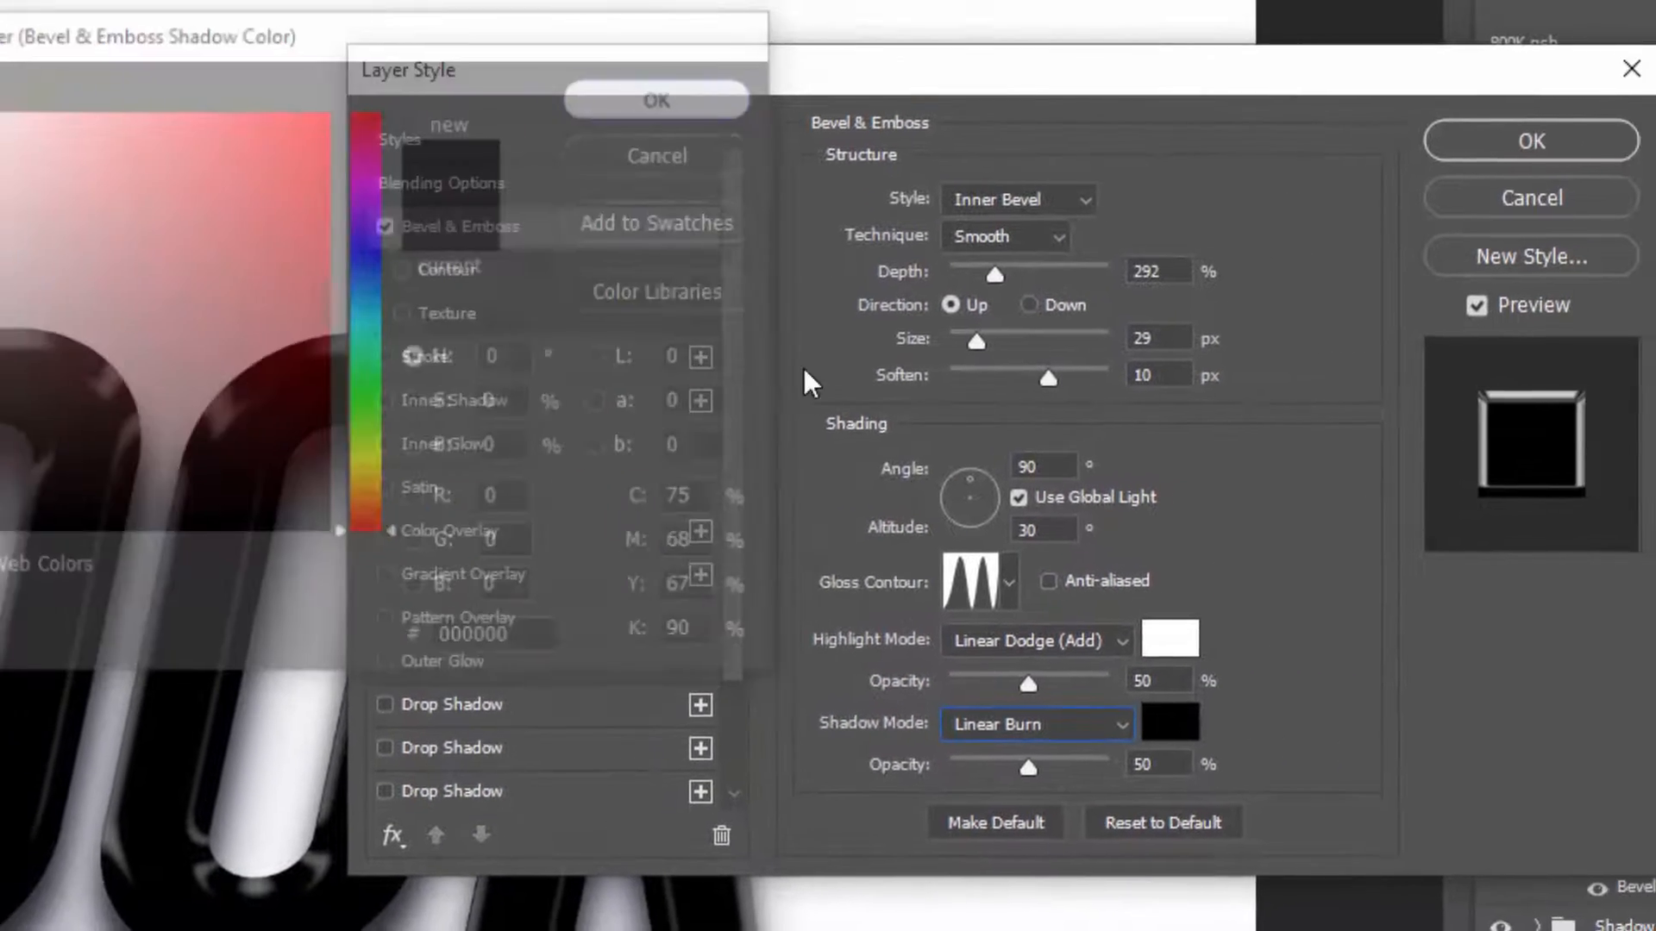
pyautogui.click(1025, 751)
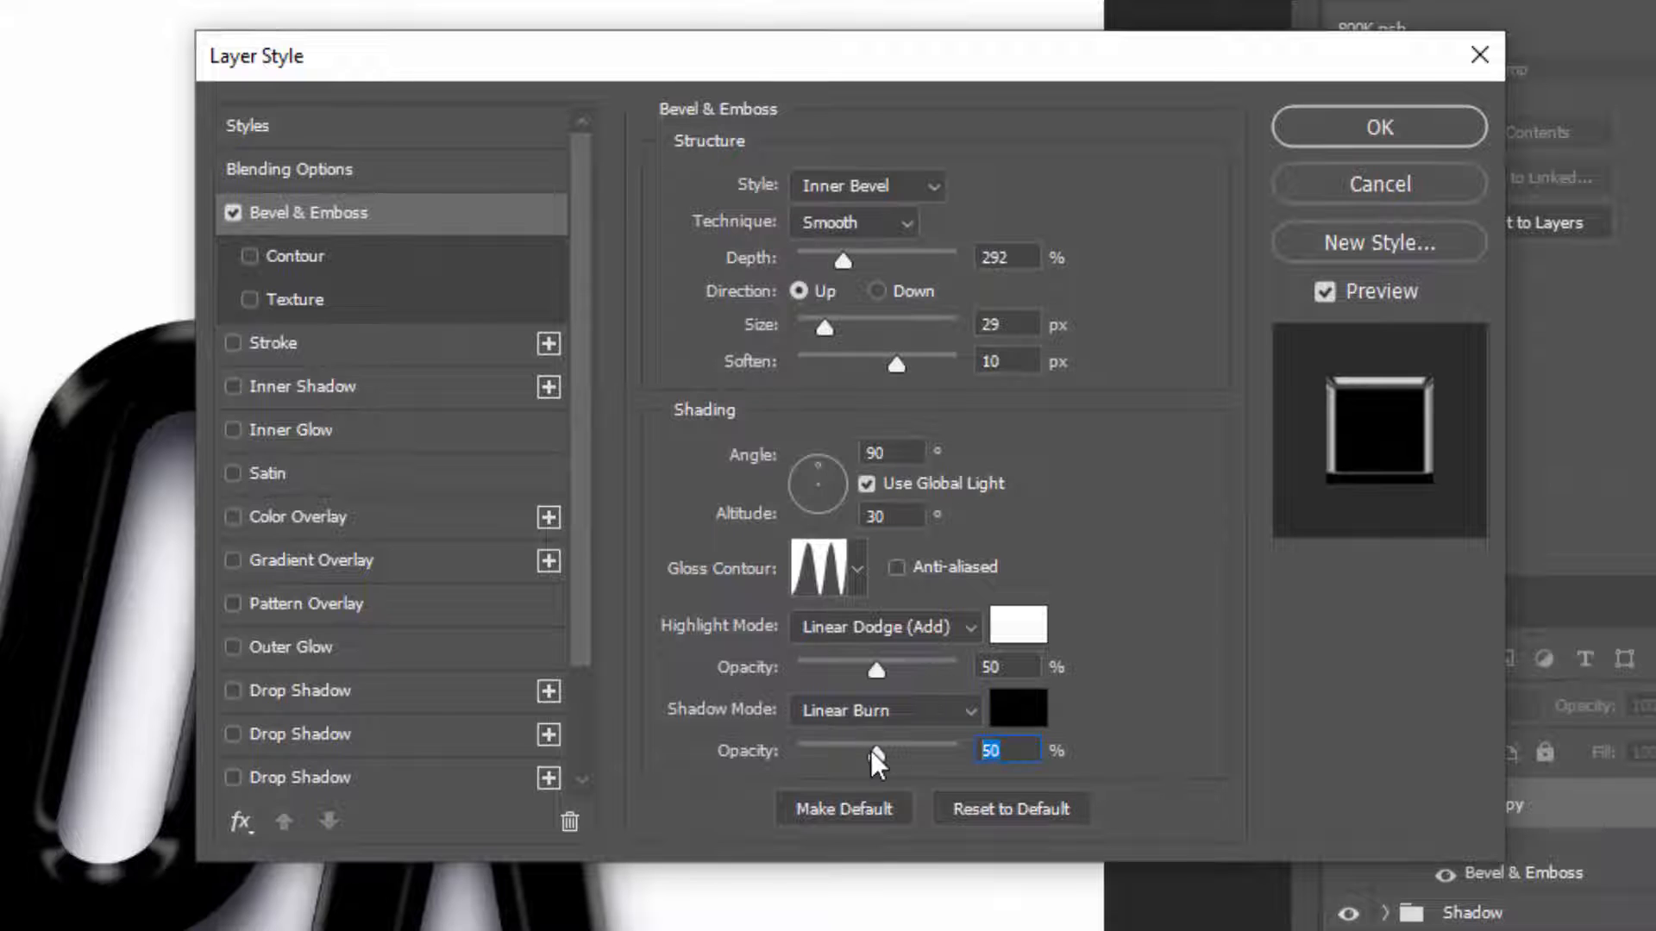
pyautogui.write('30')
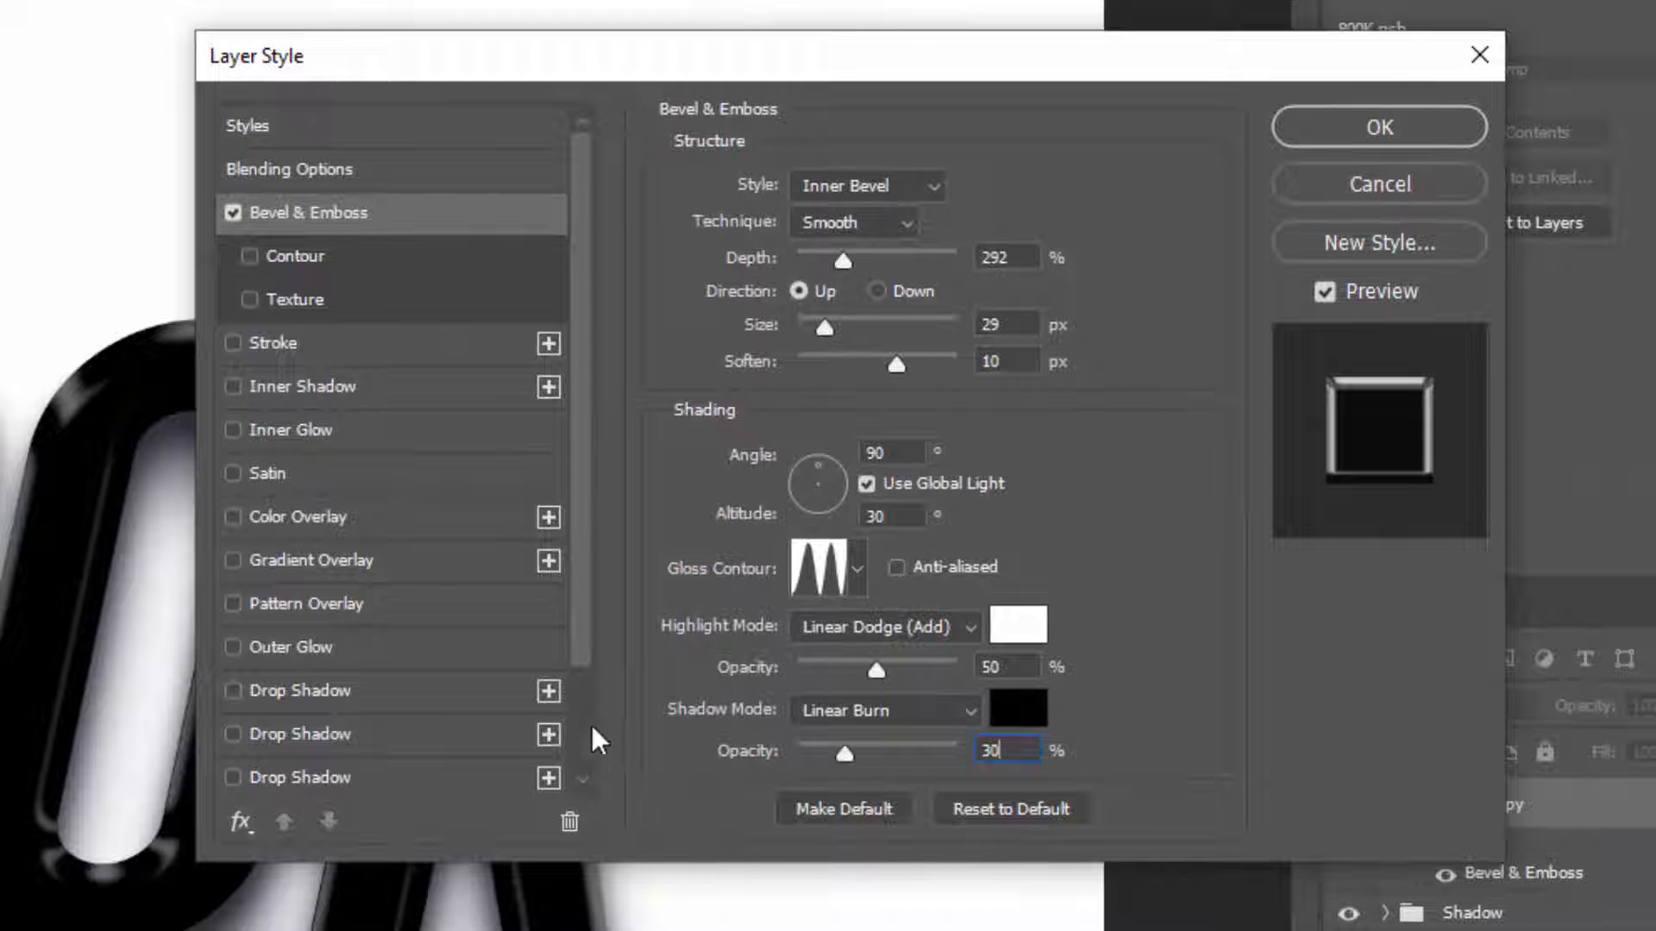
# Enable a Color Overlay in Normal blend mode with the light grey e8e8e8
pyautogui.click(380, 523)
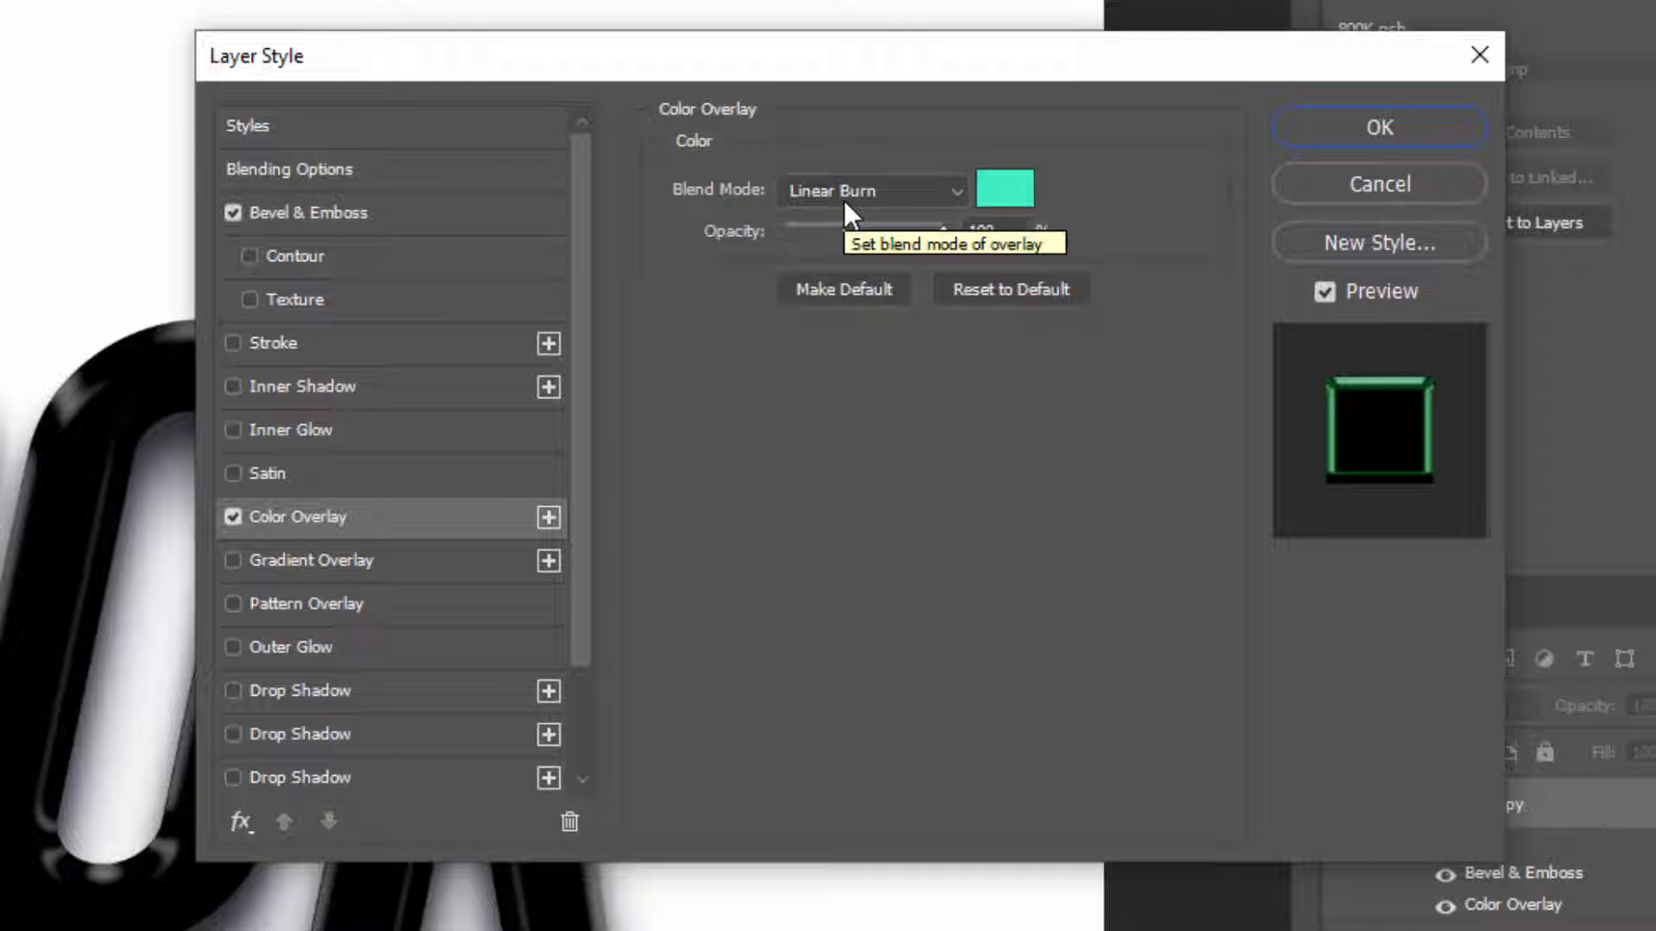
pyautogui.click(877, 200)
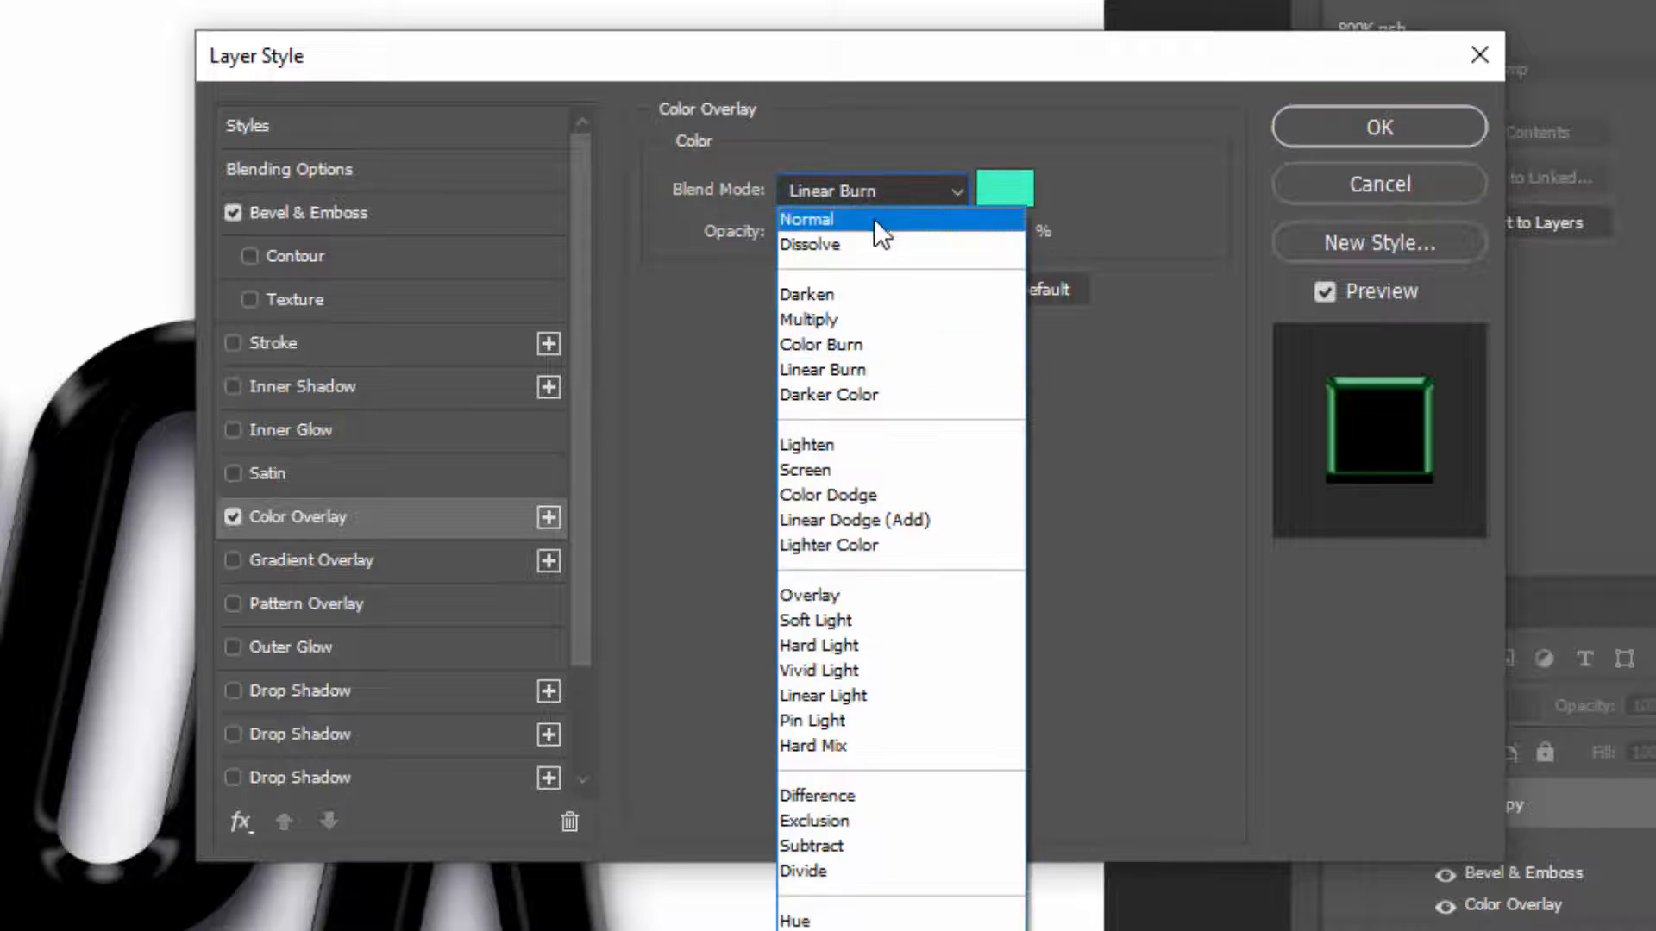
pyautogui.click(873, 219)
pyautogui.click(1000, 195)
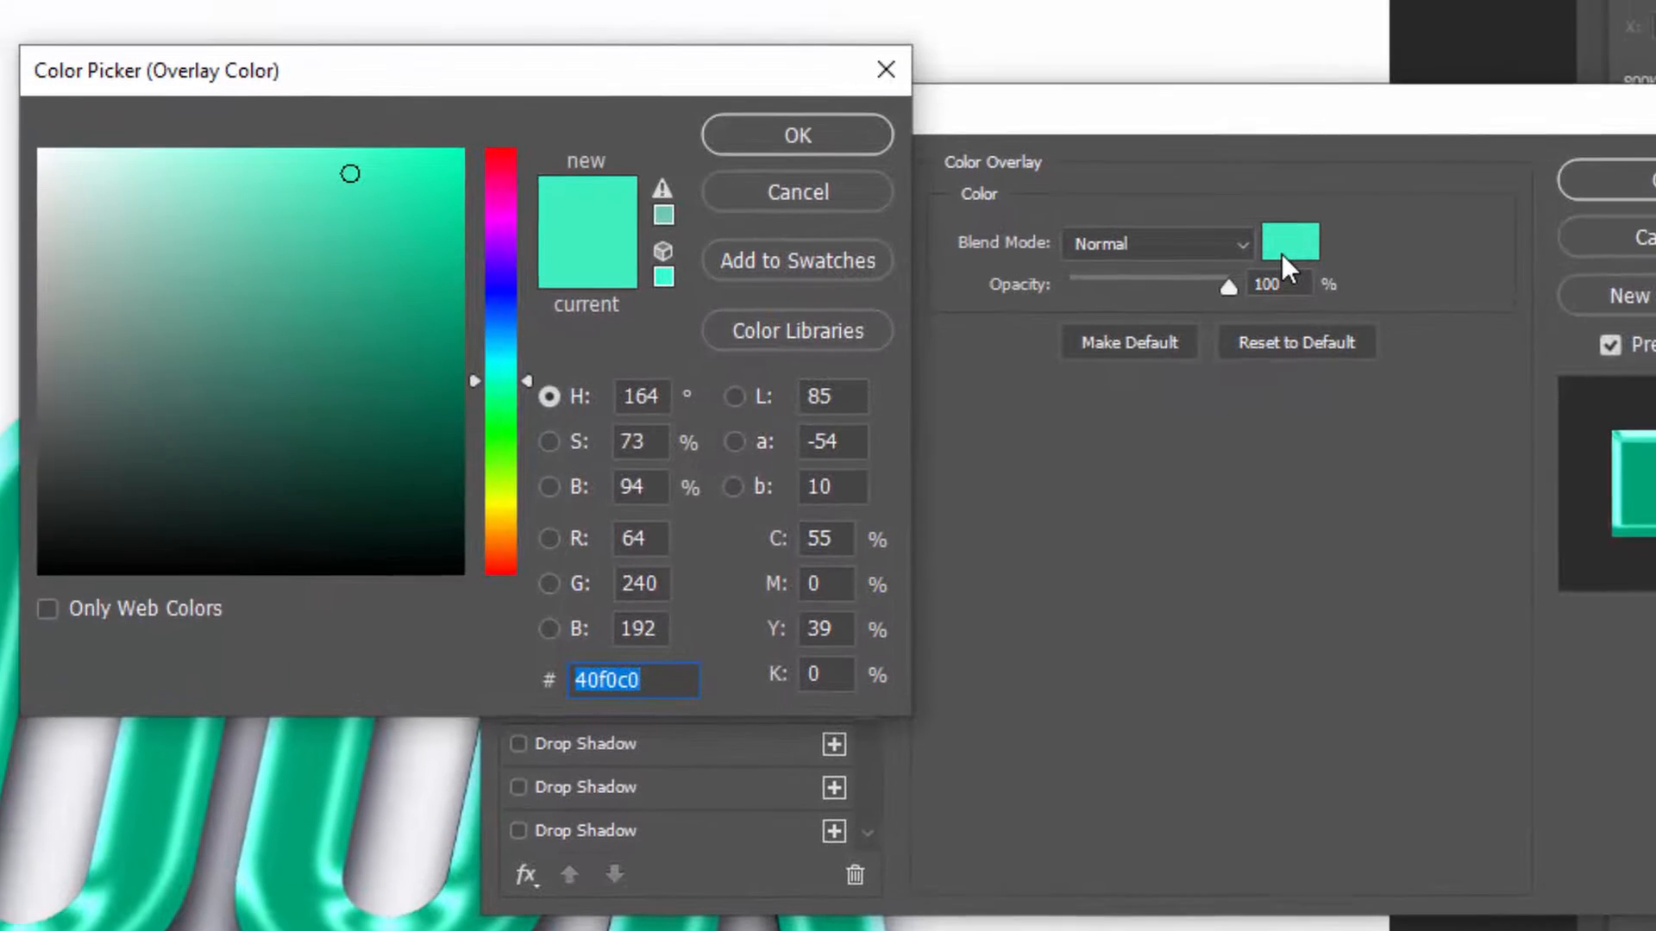
pyautogui.write('e8')
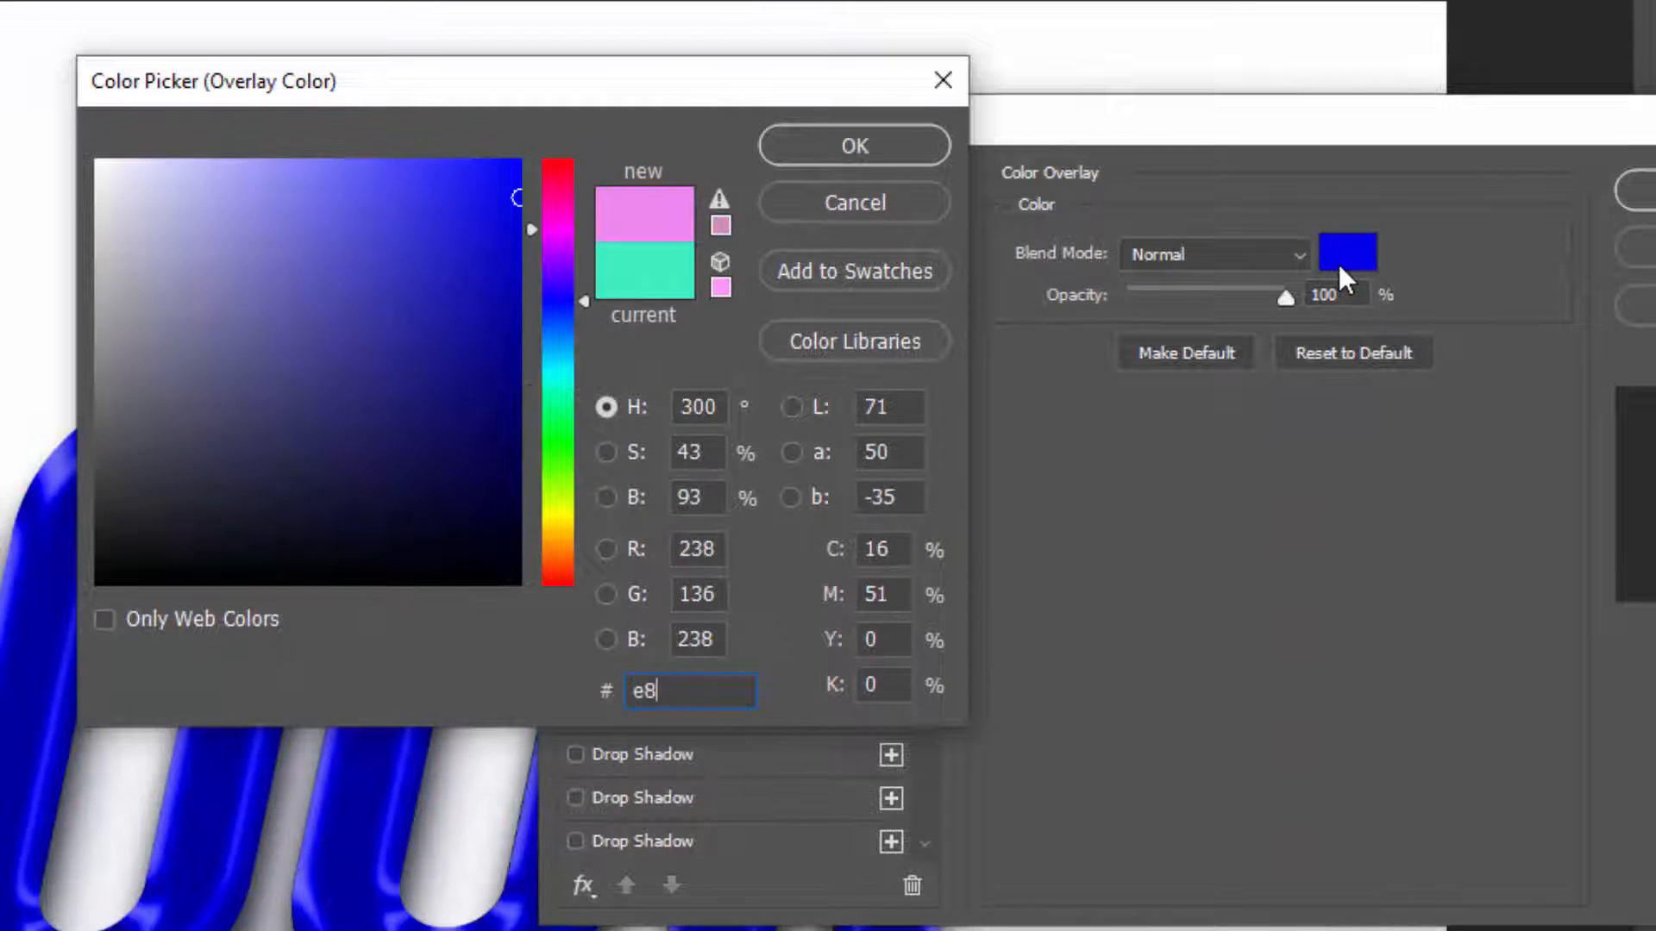
pyautogui.write('e8e8')
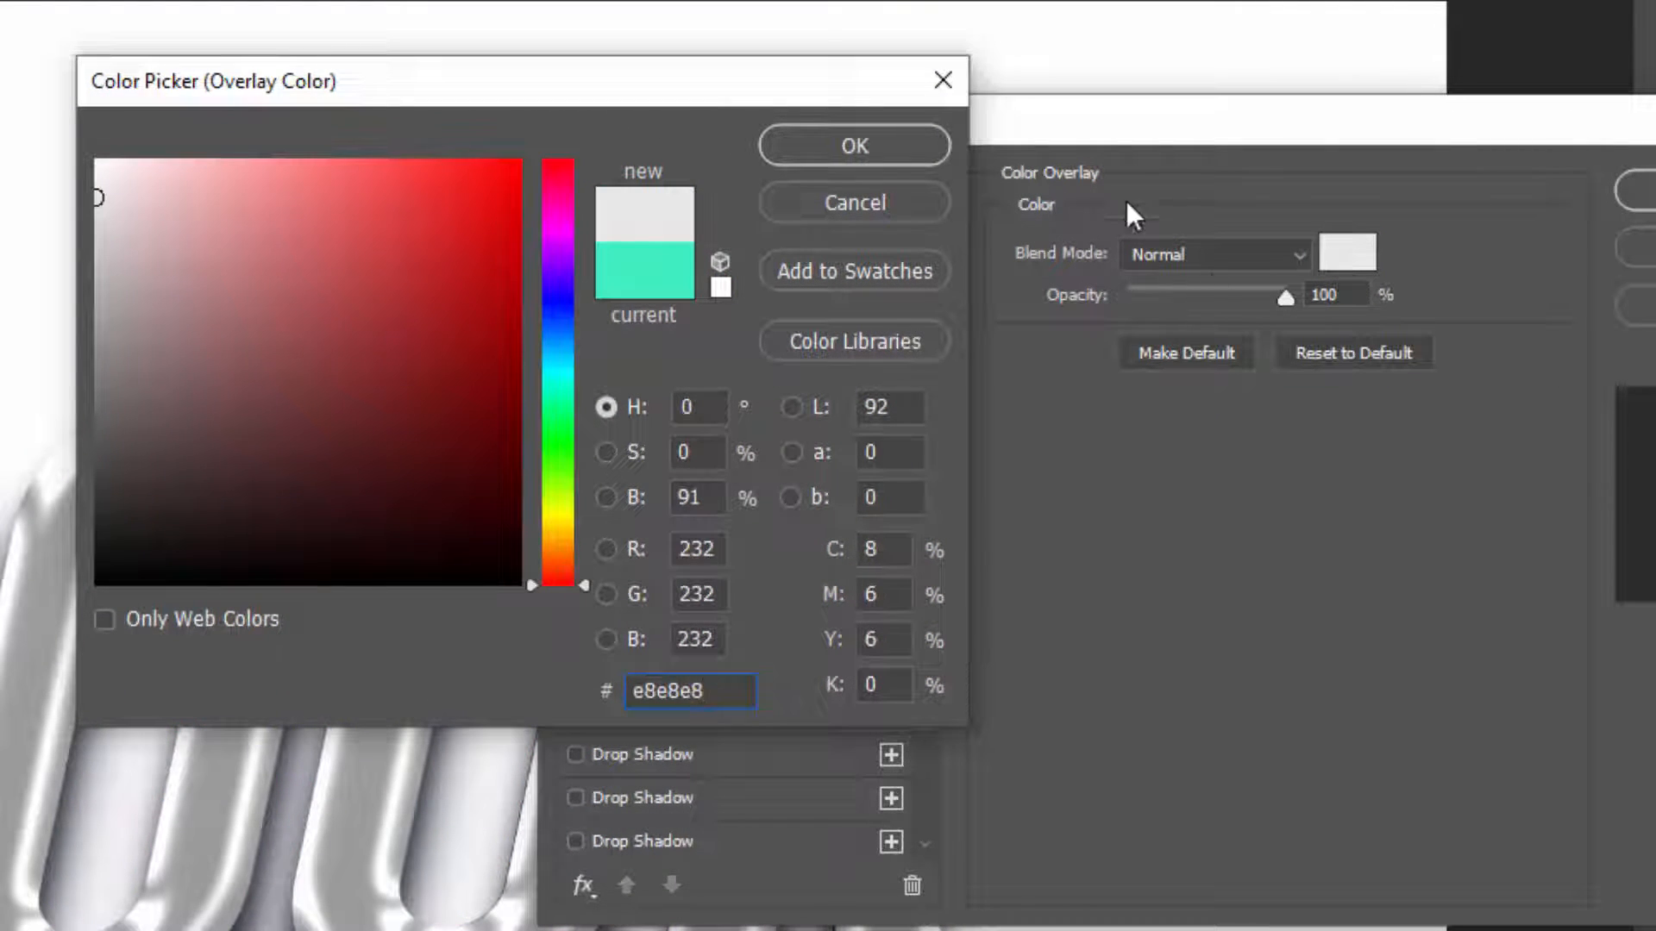
pyautogui.click(917, 150)
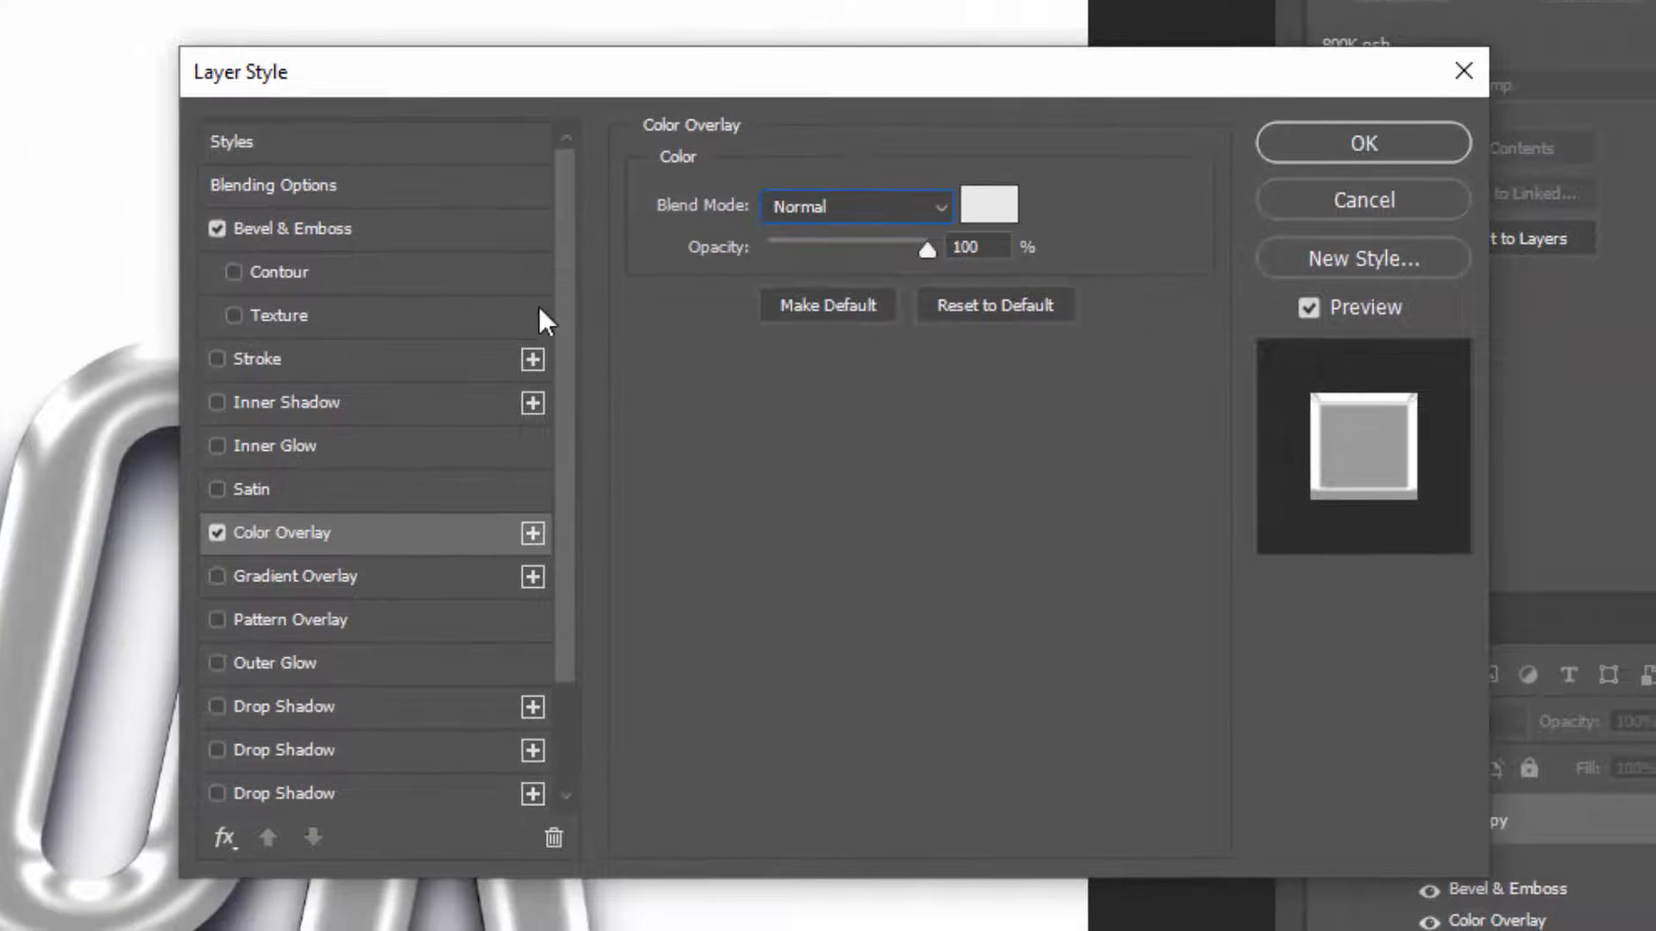
# Enable the bevel's Contour from the Half Round preset, adding curve points at 56% input, 73% output and 27% input, 40% output
pyautogui.click(367, 291)
pyautogui.click(758, 234)
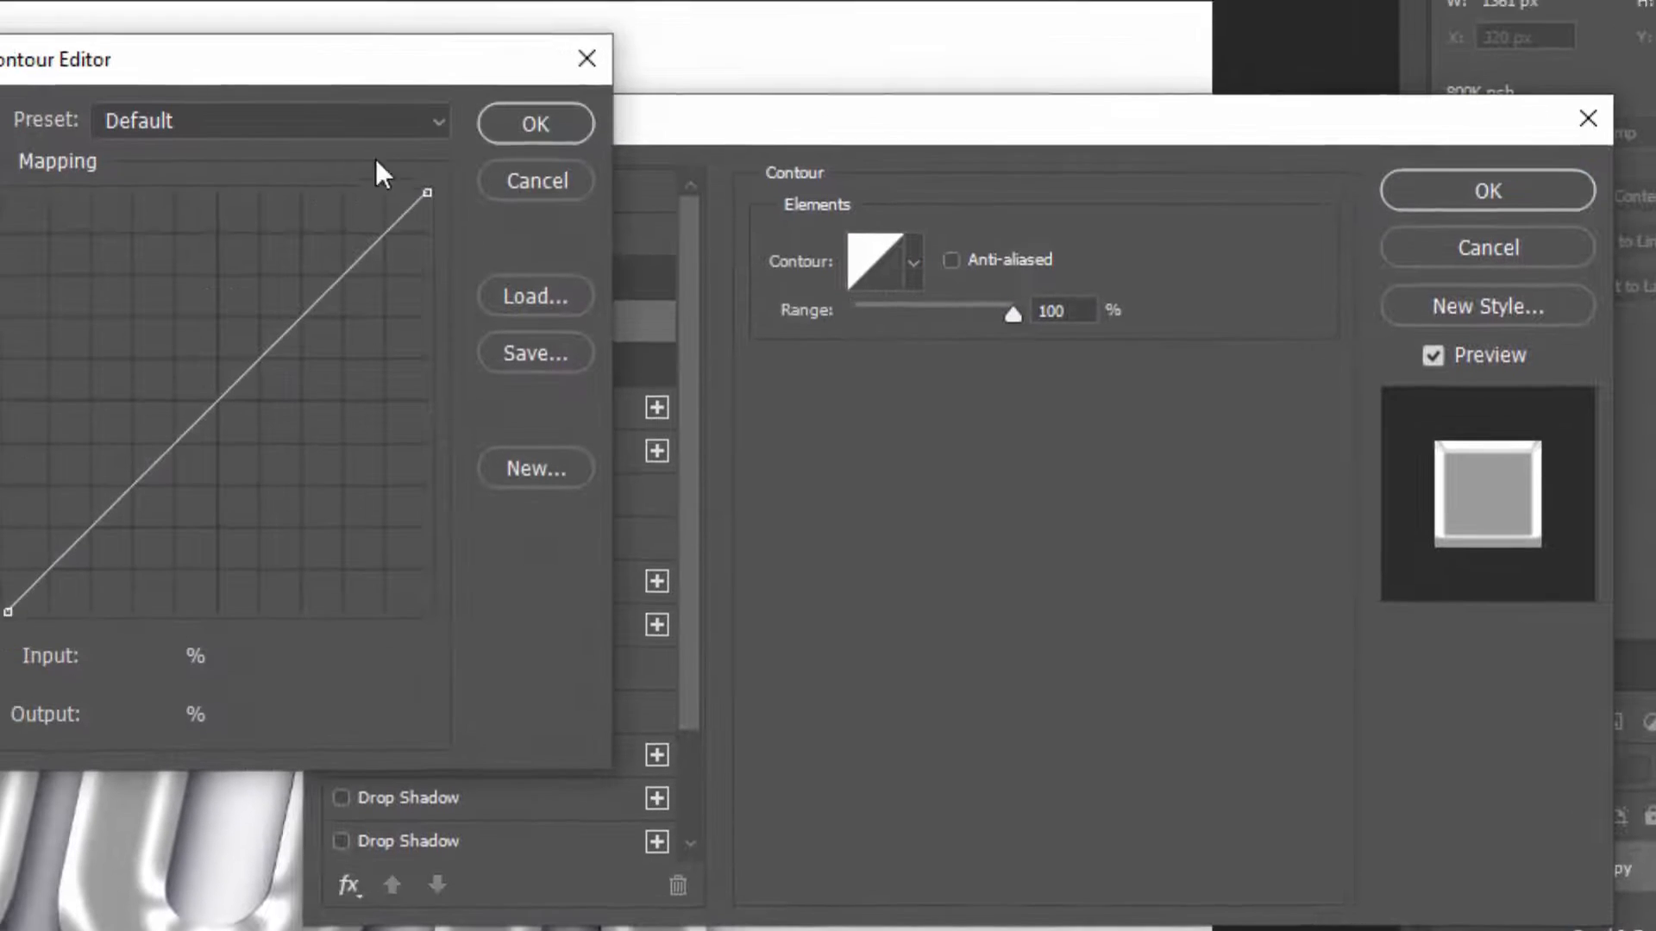
pyautogui.click(431, 155)
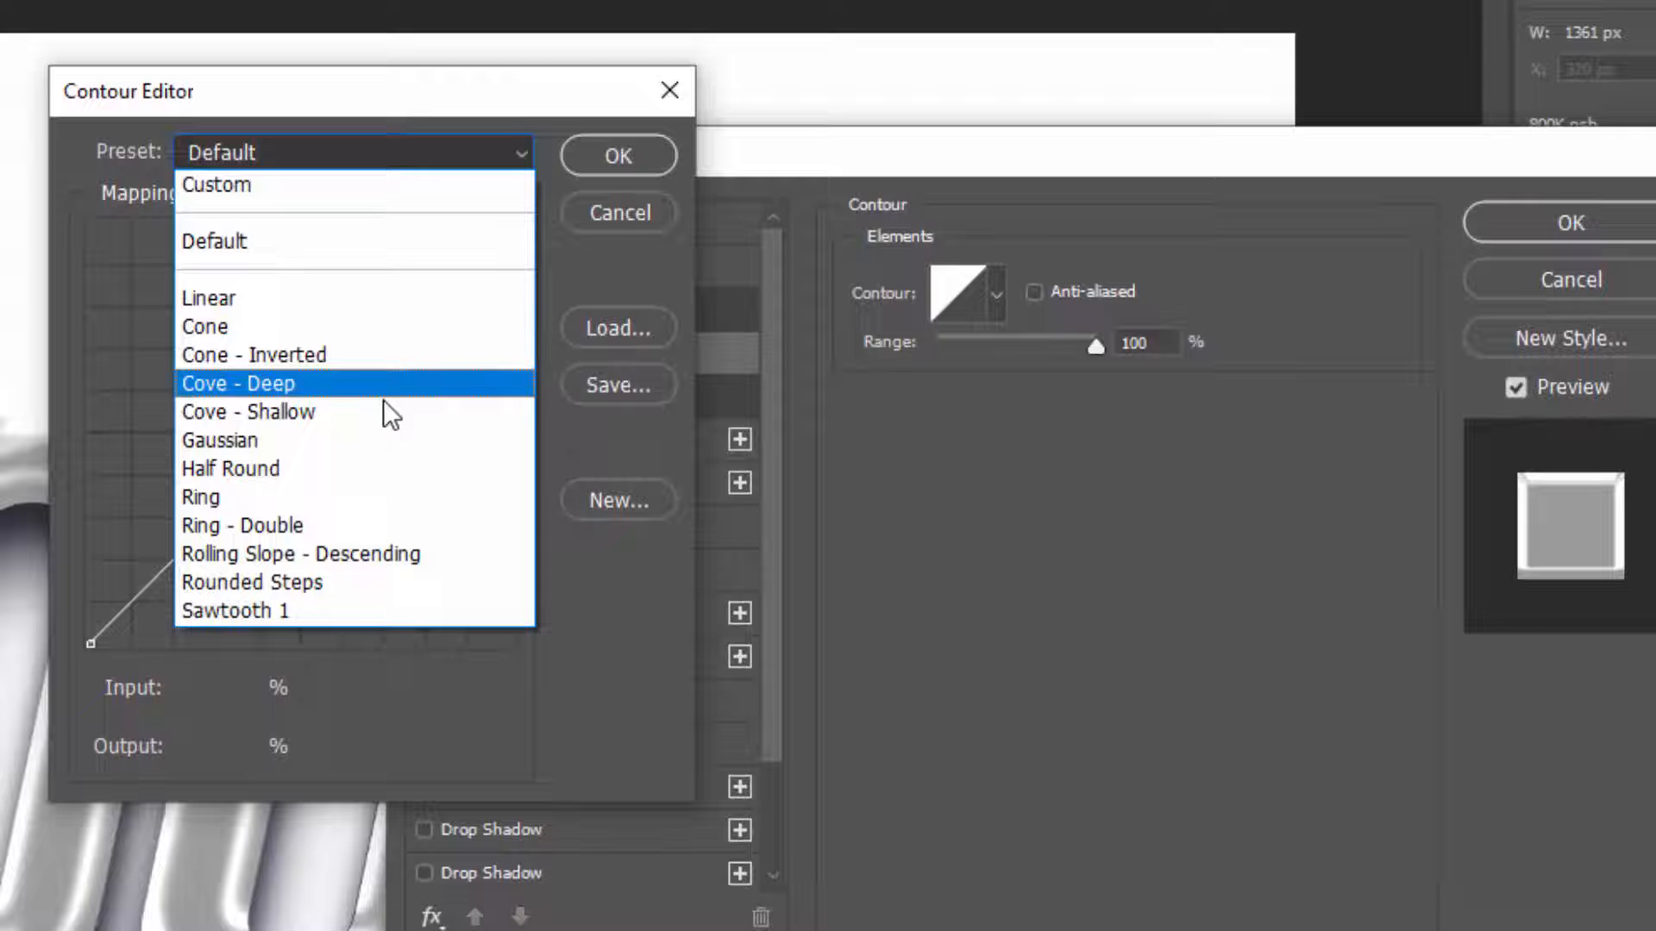
pyautogui.click(341, 469)
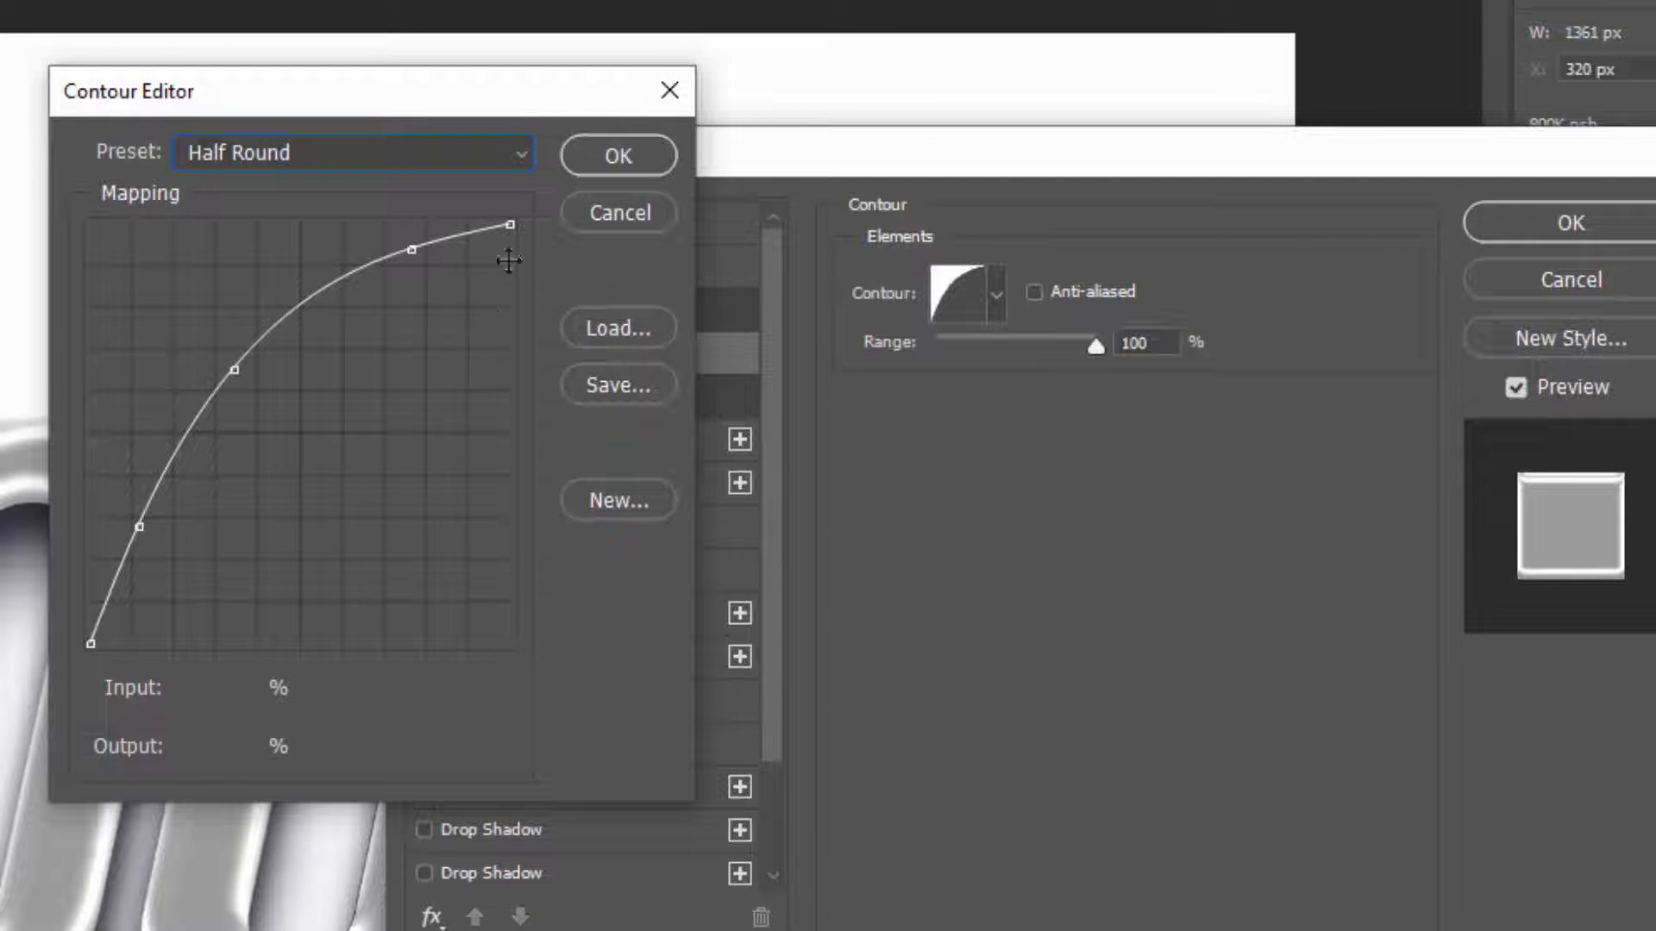
pyautogui.moveTo(324, 306)
pyautogui.mouseDown()
pyautogui.moveTo(334, 359)
pyautogui.moveTo(327, 338)
pyautogui.mouseUp()
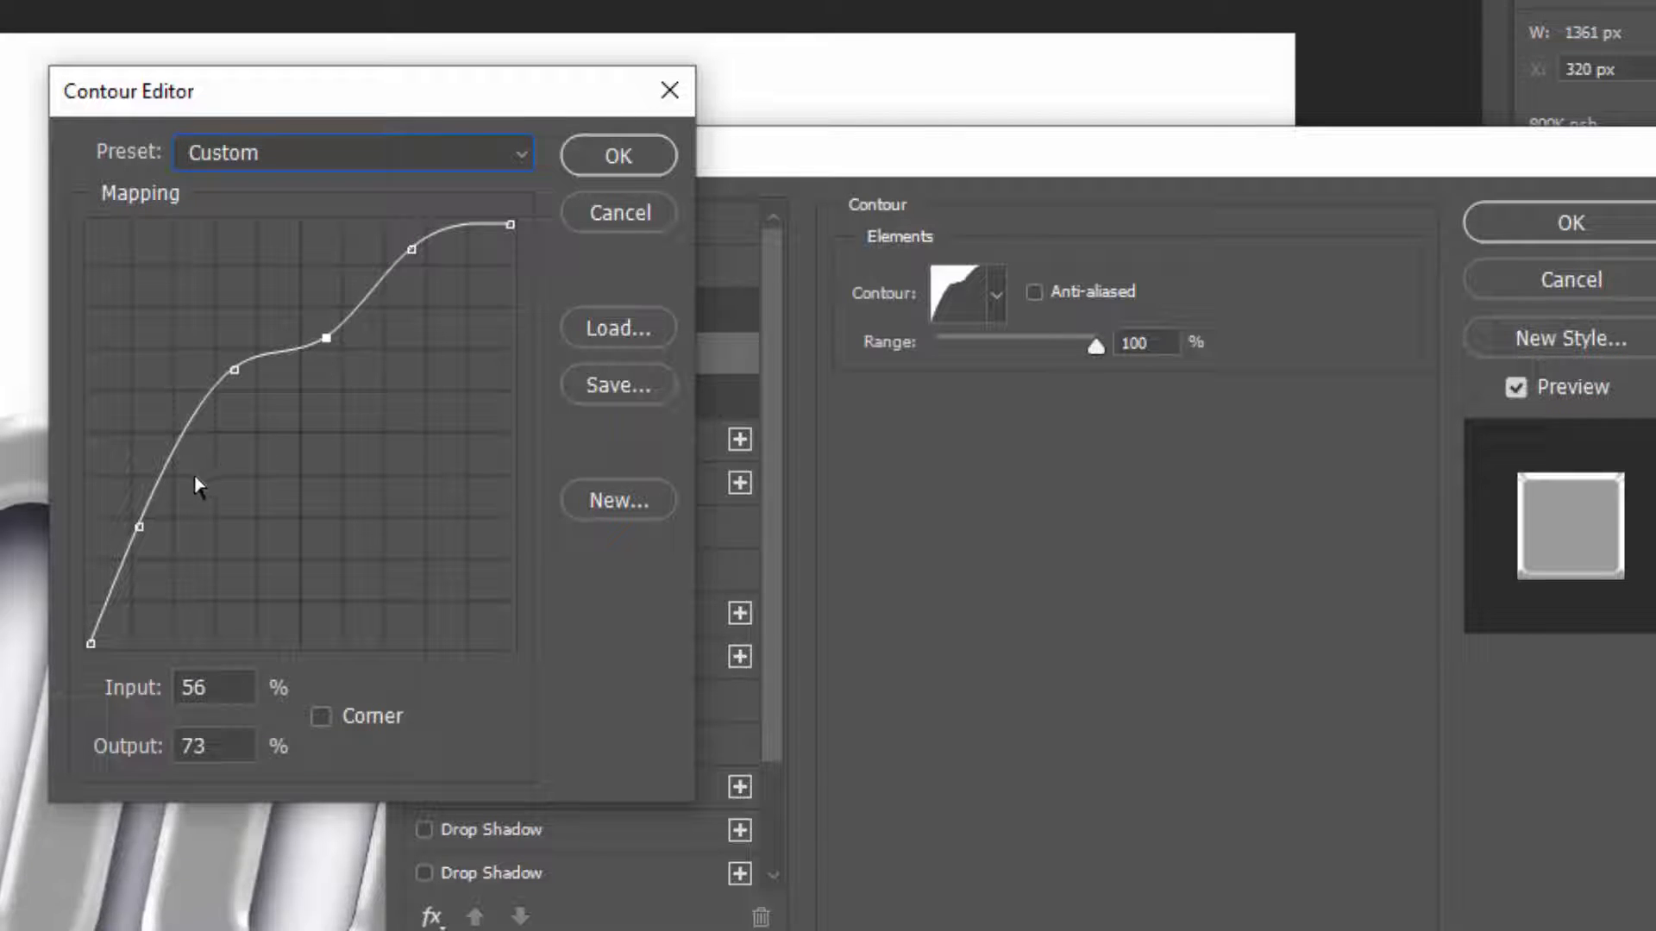
pyautogui.moveTo(196, 481)
pyautogui.mouseDown()
pyautogui.moveTo(174, 456)
pyautogui.moveTo(204, 476)
pyautogui.mouseUp()
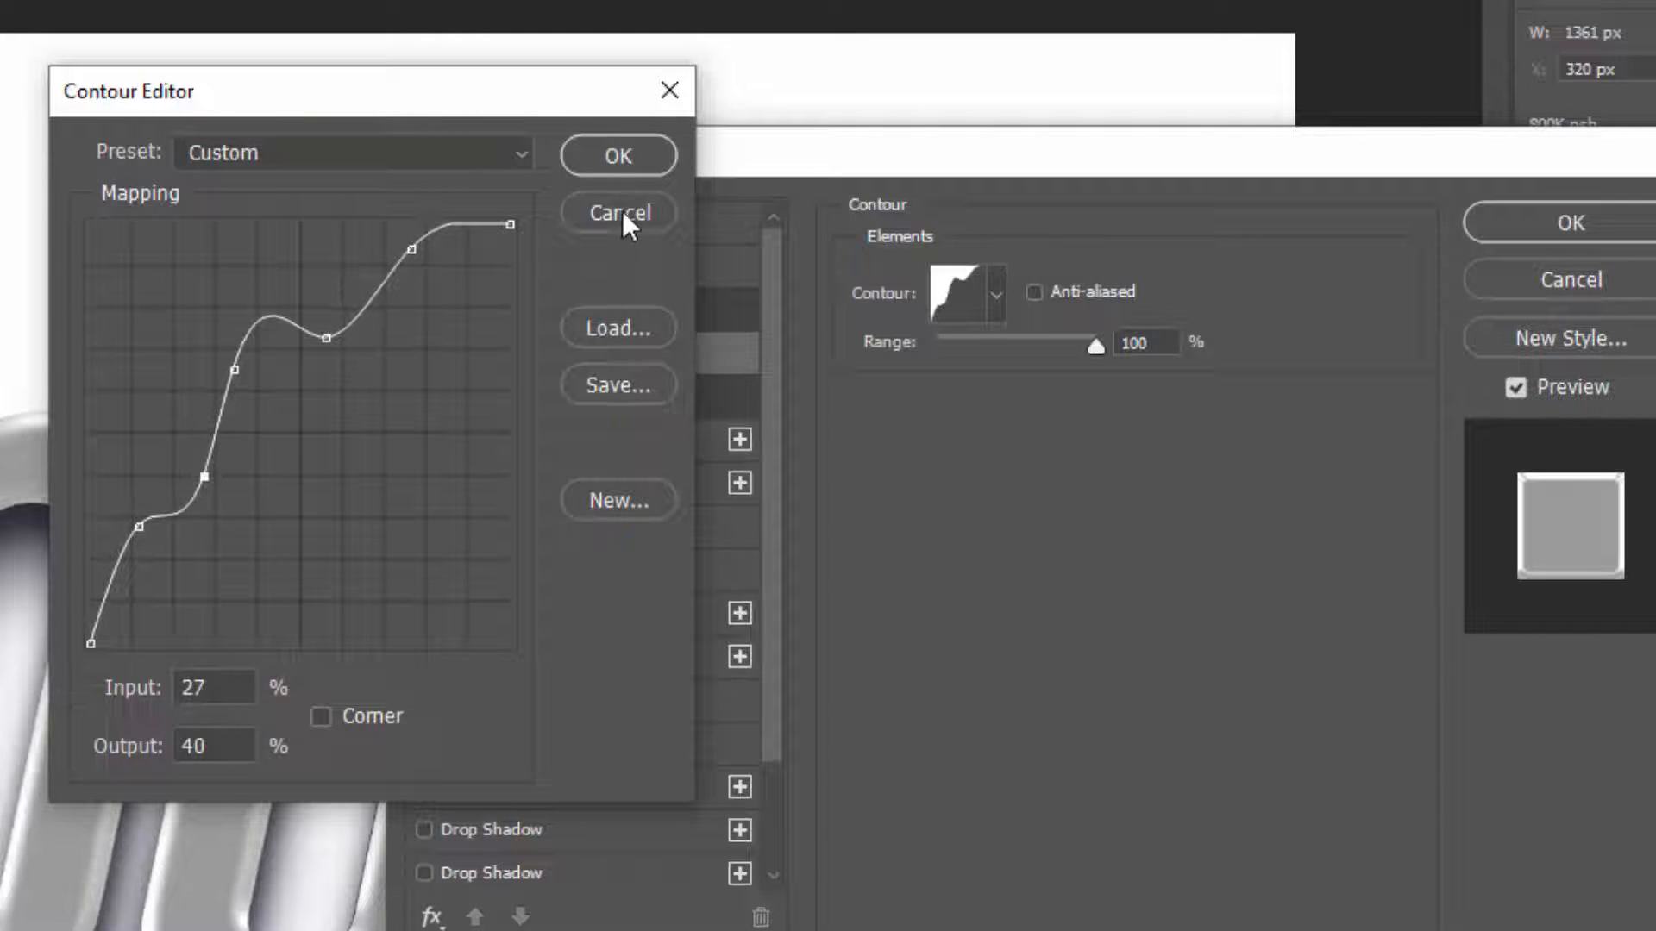
pyautogui.click(618, 156)
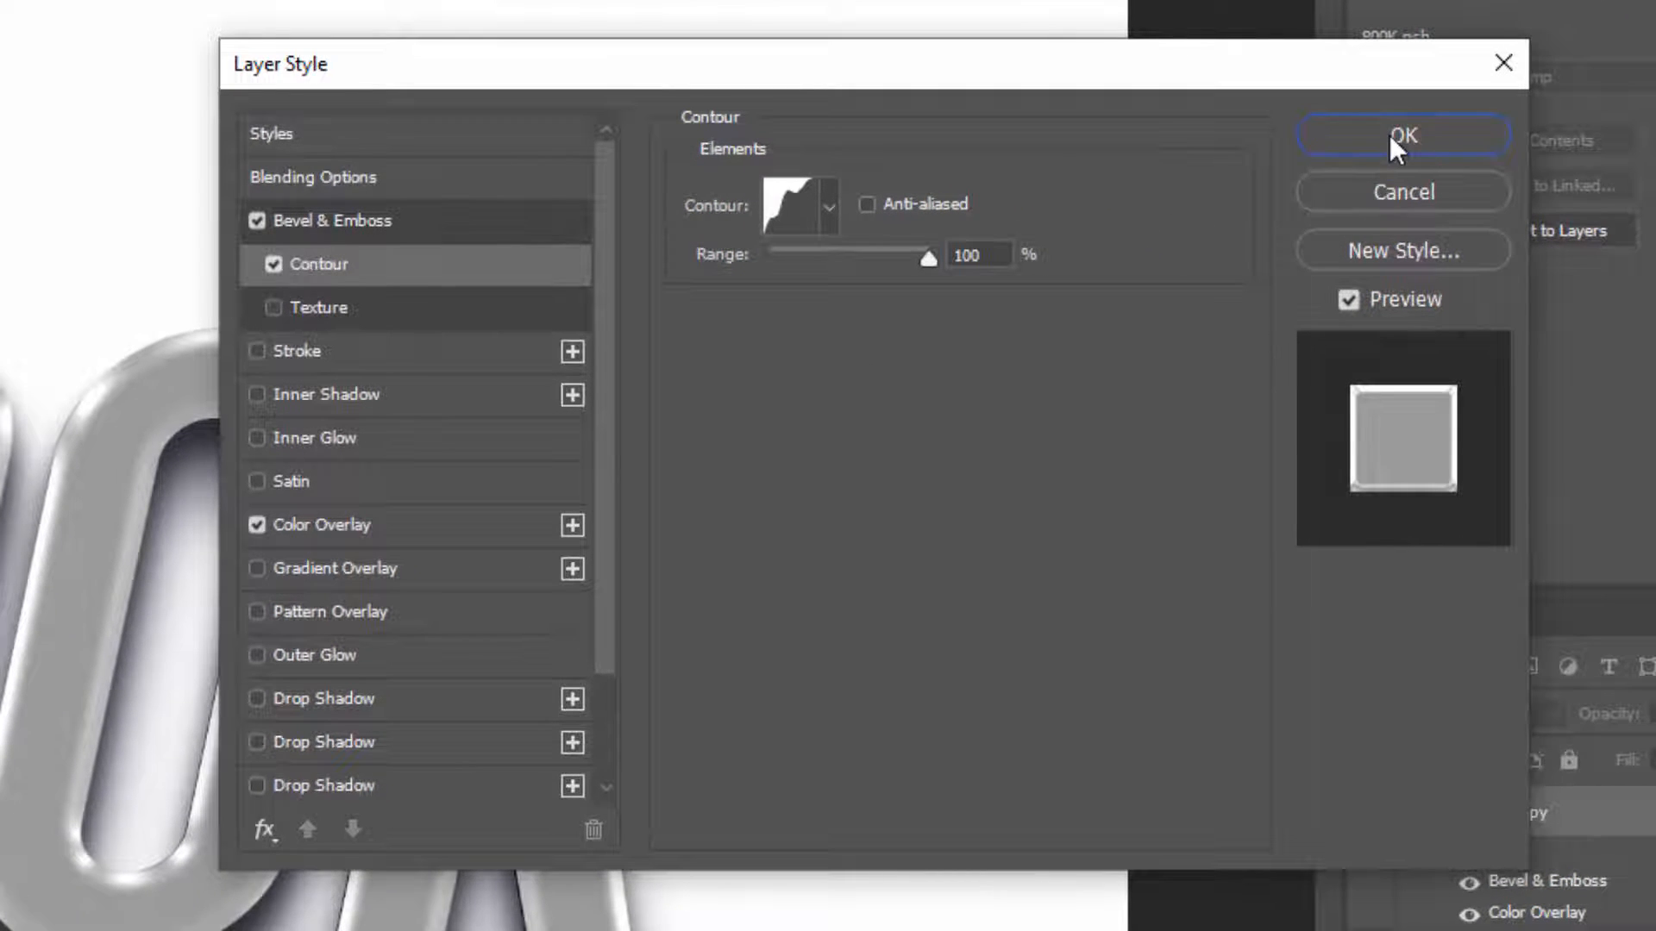
# Apply the layer style, collapse its effects, and duplicate the 800K copy layer with the repeated transform until there are 25 additional copies
pyautogui.click(1389, 134)
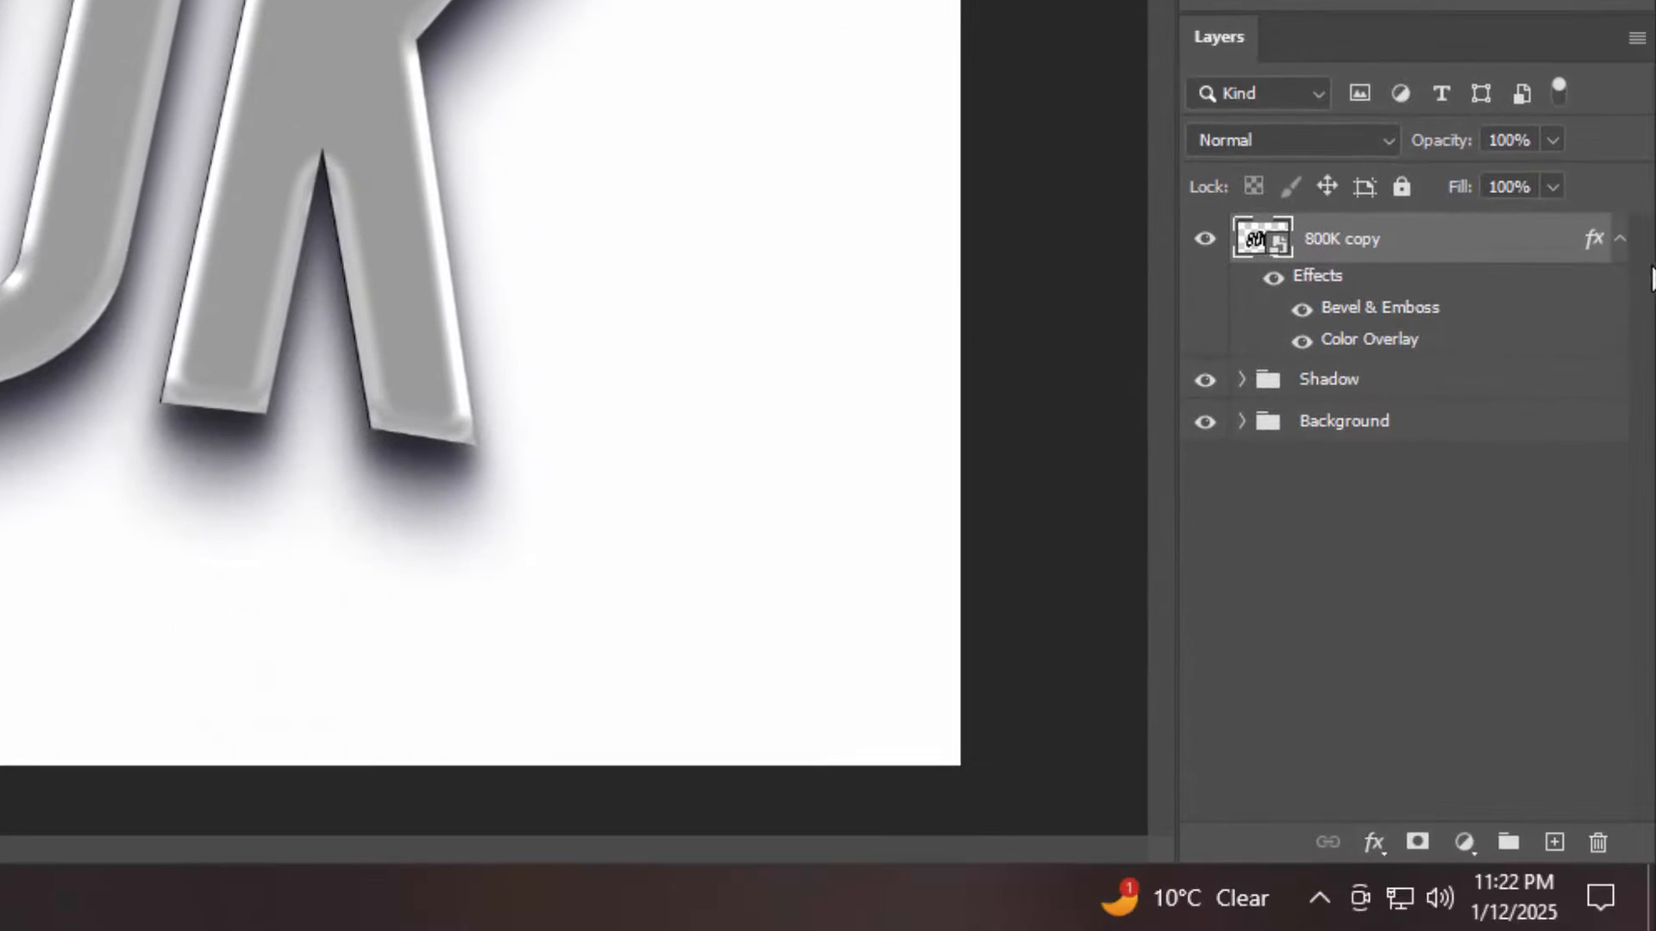
pyautogui.hotkey('ctrl', 'shift', 'alt', 't')
pyautogui.click(1622, 240)
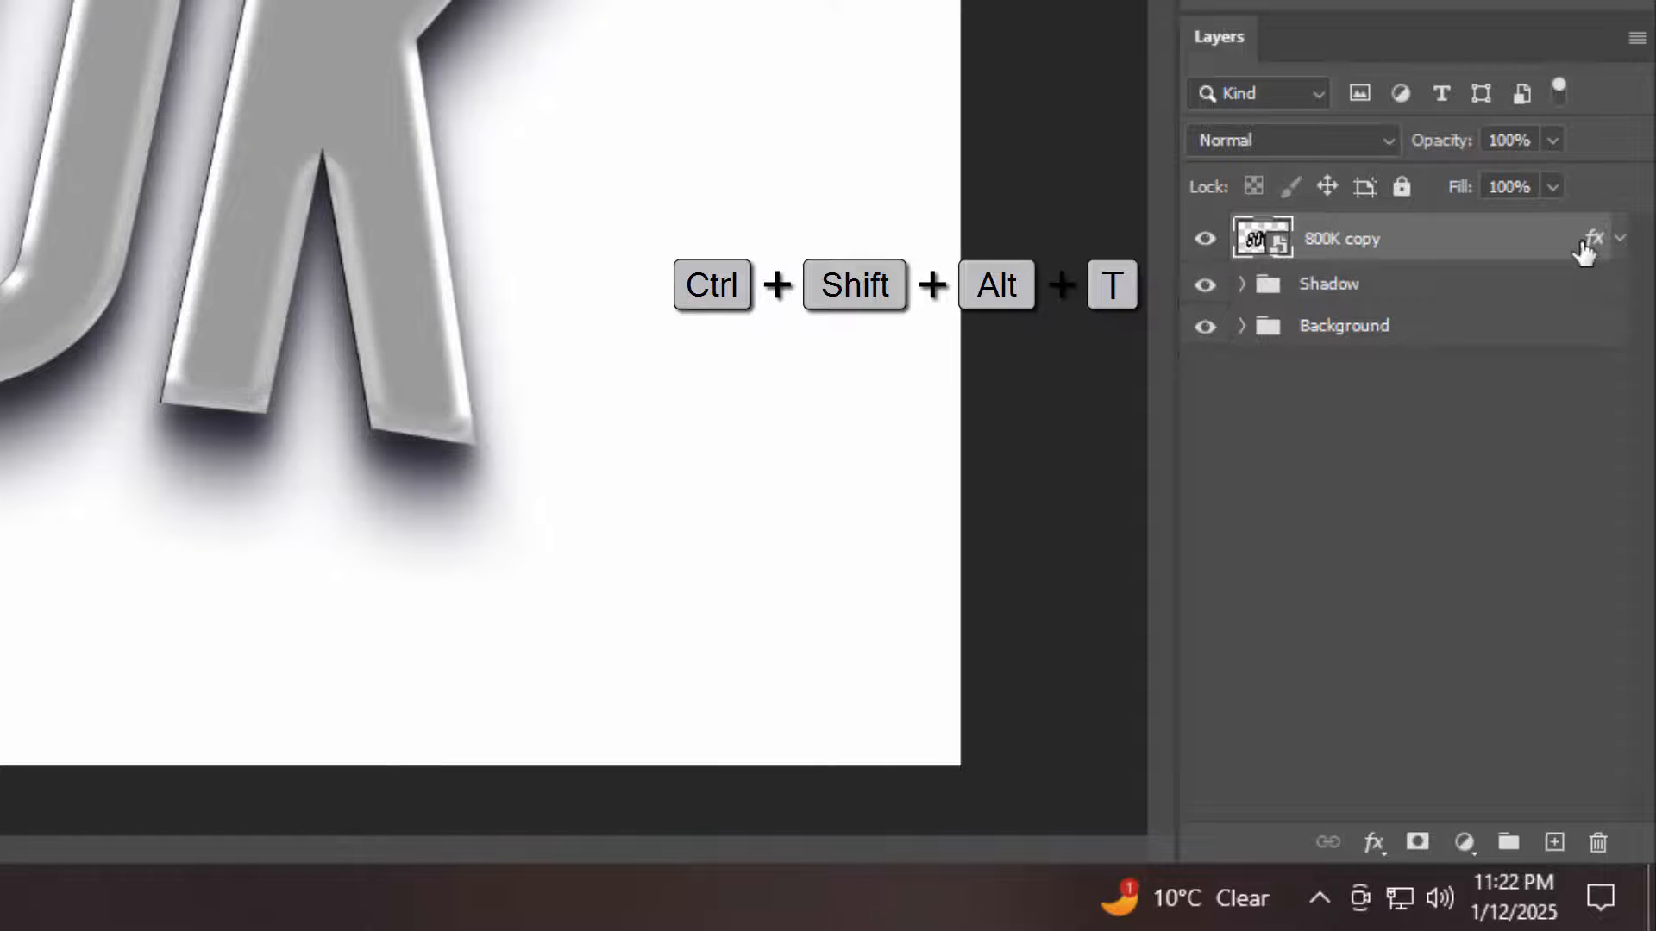
pyautogui.hotkey('ctrl', 'shift', 'alt', 't')
pyautogui.hotkey('ctrl', 'shift', 'alt', 't')
pyautogui.hotkey('ctrl', 'shift', 'alt', 't')
pyautogui.hotkey('ctrl', 'shift', 'alt', 't')
pyautogui.hotkey('ctrl', 'shift', 'alt', 't')
pyautogui.hotkey('ctrl', 'shift', 'alt', 't')
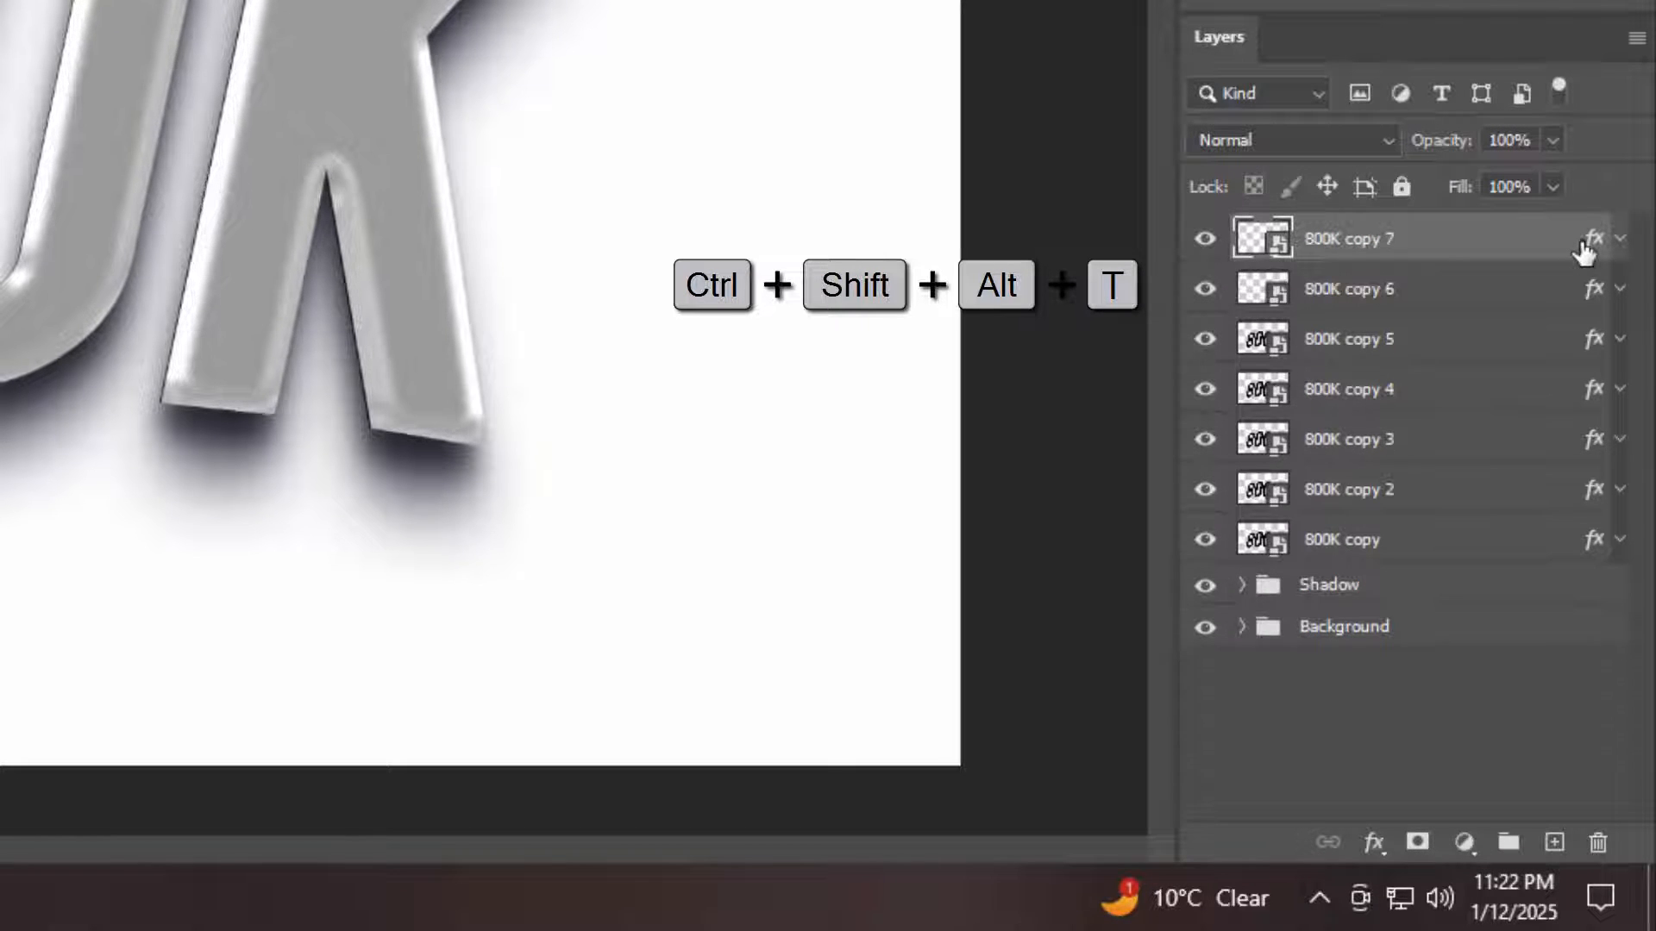
pyautogui.hotkey('ctrl', 'shift', 'alt', 't')
pyautogui.hotkey('ctrl', 'shift', 'alt', 't')
pyautogui.hotkey('ctrl', 'shift', 'alt', 't')
pyautogui.hotkey('ctrl', 'shift', 'alt', 't')
pyautogui.hotkey('ctrl', 'shift', 'alt', 't')
pyautogui.hotkey('ctrl', 'shift', 'alt', 't')
pyautogui.hotkey('ctrl', 'shift', 'alt', 't')
pyautogui.hotkey('ctrl', 'shift', 'alt', 't')
pyautogui.hotkey('ctrl', 'shift', 'alt', 't')
pyautogui.hotkey('ctrl', 'shift', 'alt', 't')
pyautogui.hotkey('ctrl', 'shift', 'alt', 't')
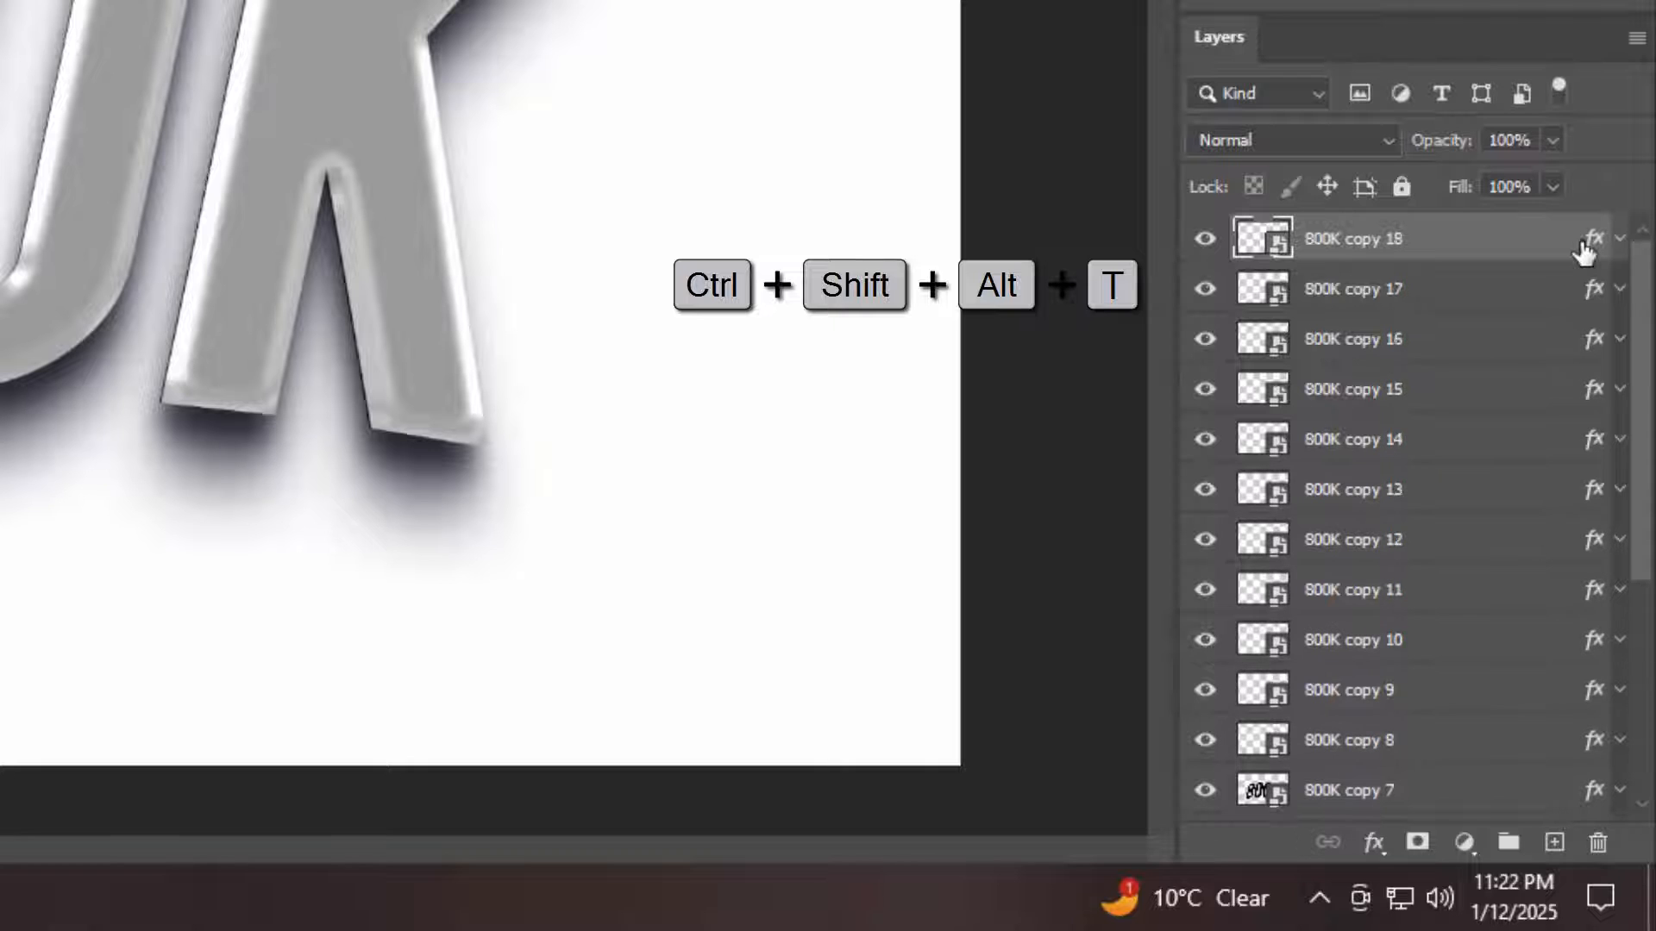
pyautogui.hotkey('ctrl', 'shift', 'alt', 't')
pyautogui.hotkey('ctrl', 'shift', 'alt', 't')
pyautogui.hotkey('ctrl', 'shift', 'alt', 't')
pyautogui.hotkey('ctrl', 'shift', 'alt', 't')
pyautogui.hotkey('ctrl', 'shift', 'alt', 't')
pyautogui.hotkey('ctrl', 'shift', 'alt', 't')
pyautogui.hotkey('ctrl', 'shift', 'alt', 't')
pyautogui.hotkey('ctrl', 'shift', 'alt', 't')
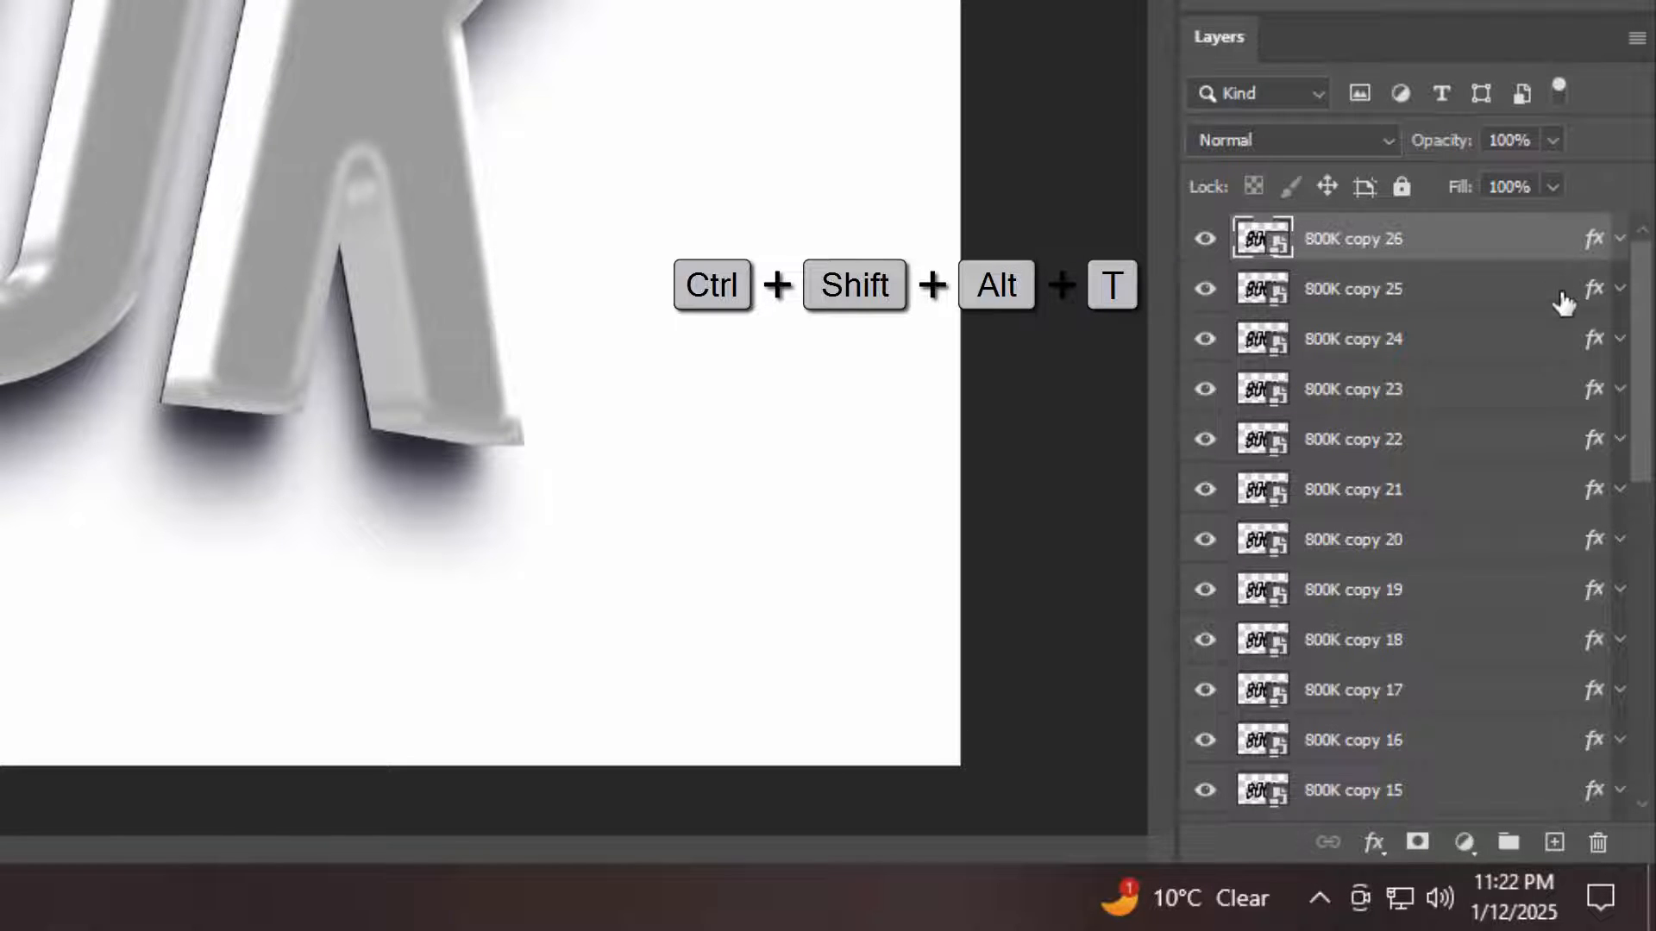
# Group all the 800K copies below the topmost one, from copy 25 to the first copy, and name the group Border
pyautogui.scroll(-10, 1552, 480)
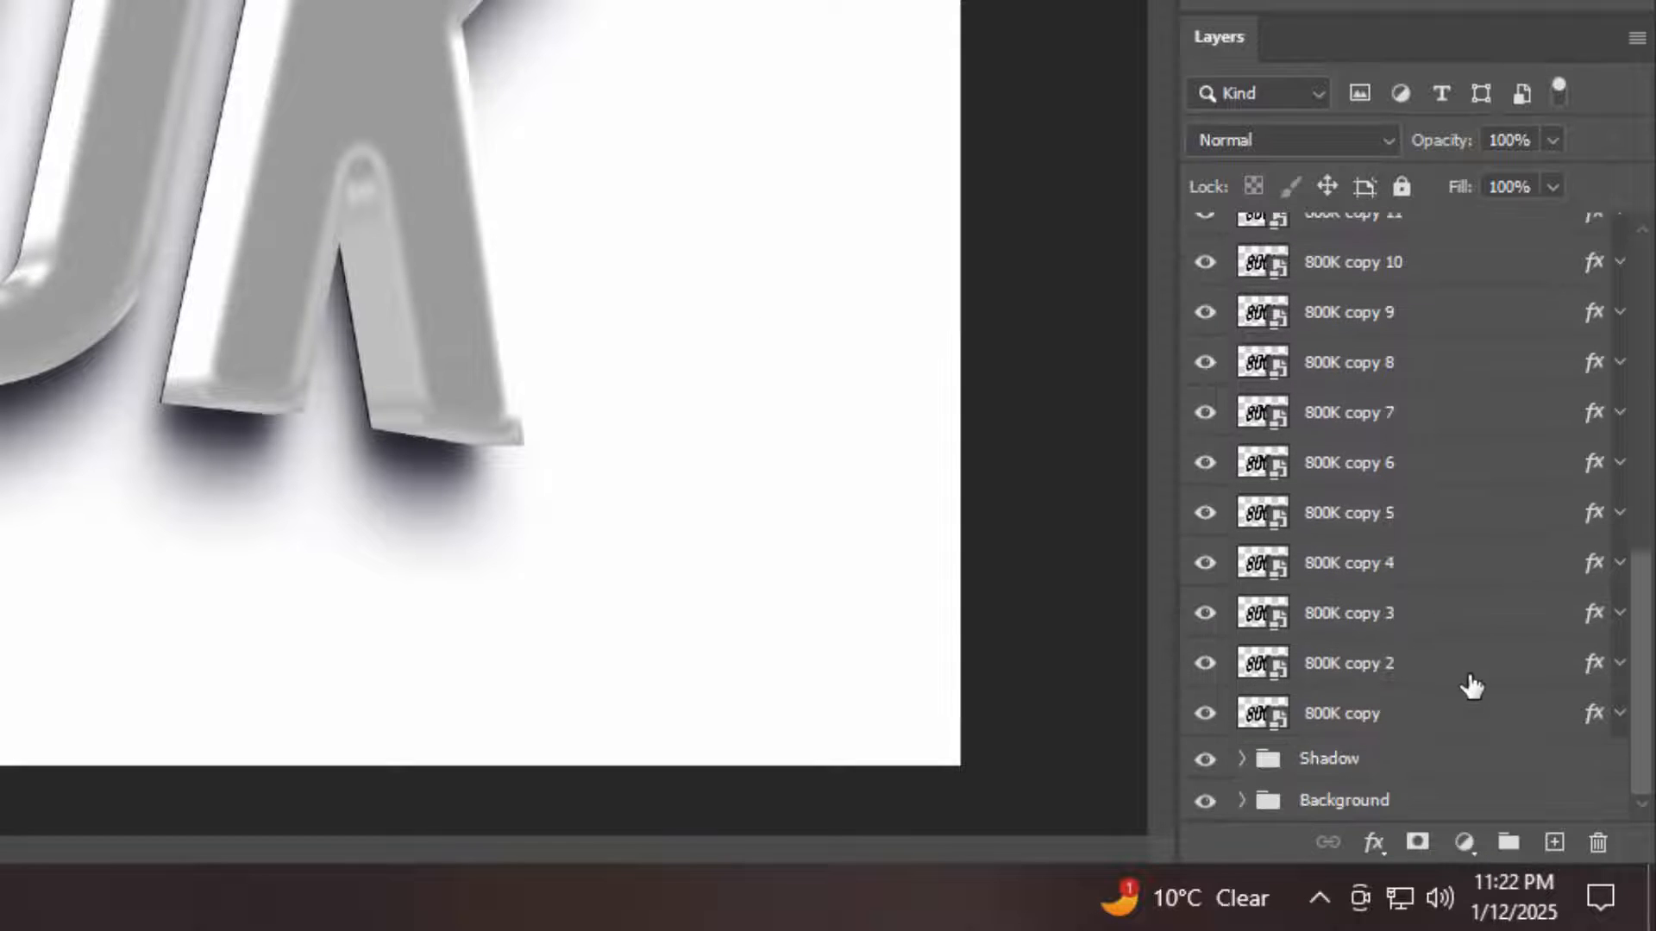
pyautogui.keyDown('shift'); pyautogui.click(1436, 715); pyautogui.keyUp('shift')
pyautogui.hotkey('ctrl', 'g')
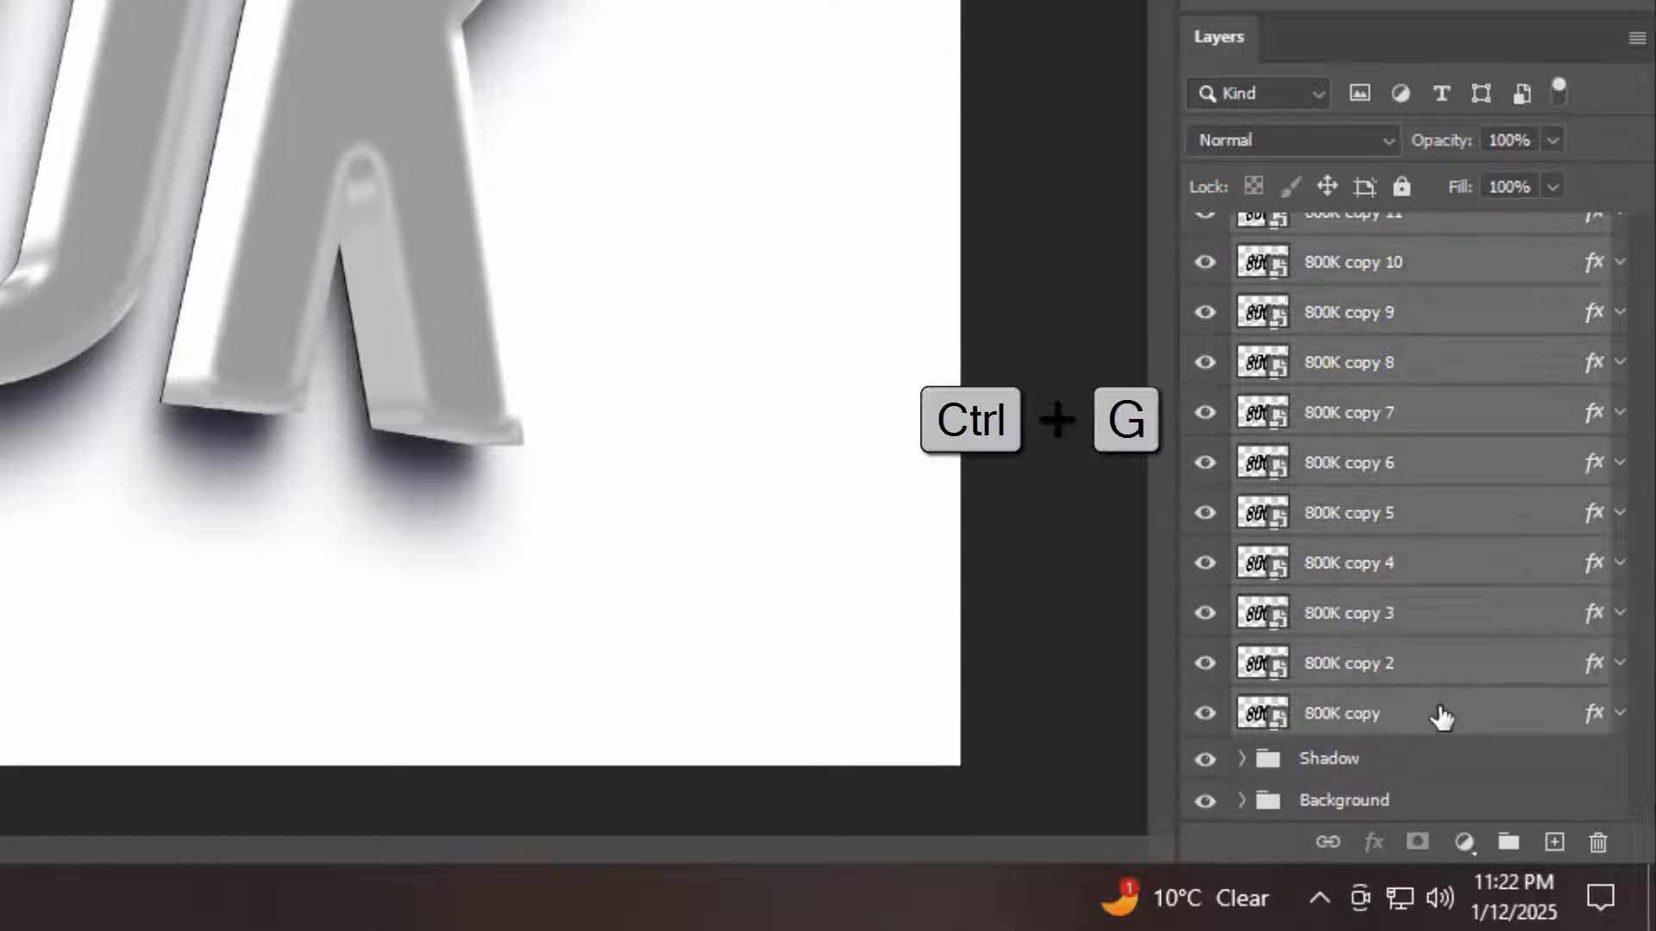
pyautogui.doubleClick(1328, 284)
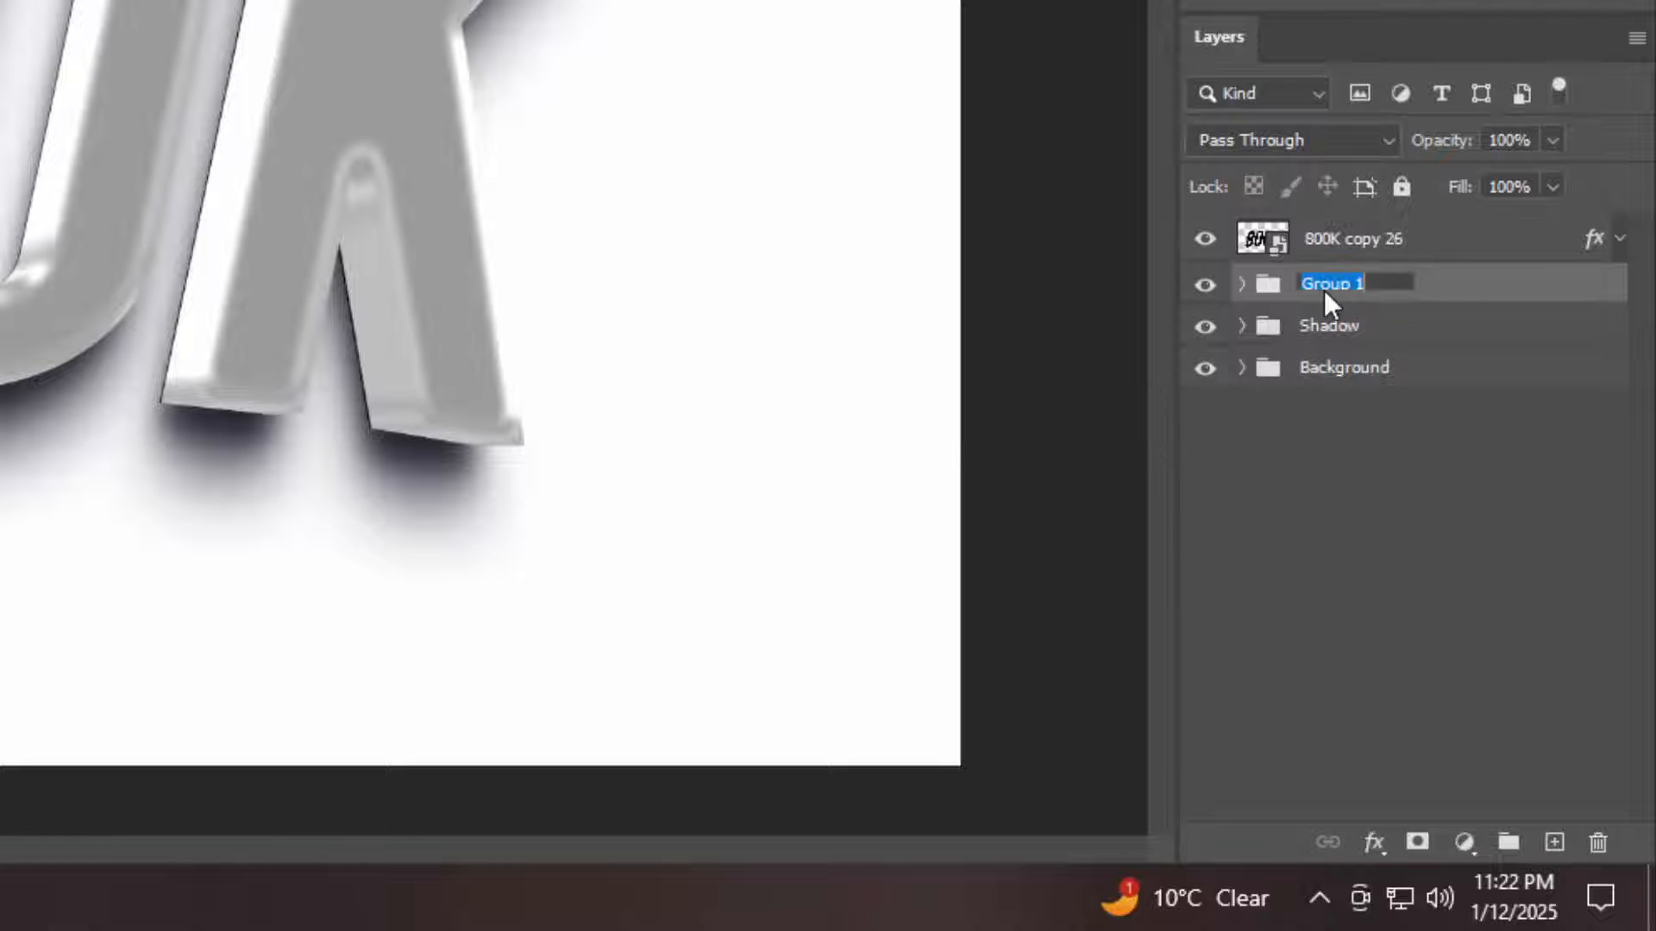
pyautogui.write('Border')
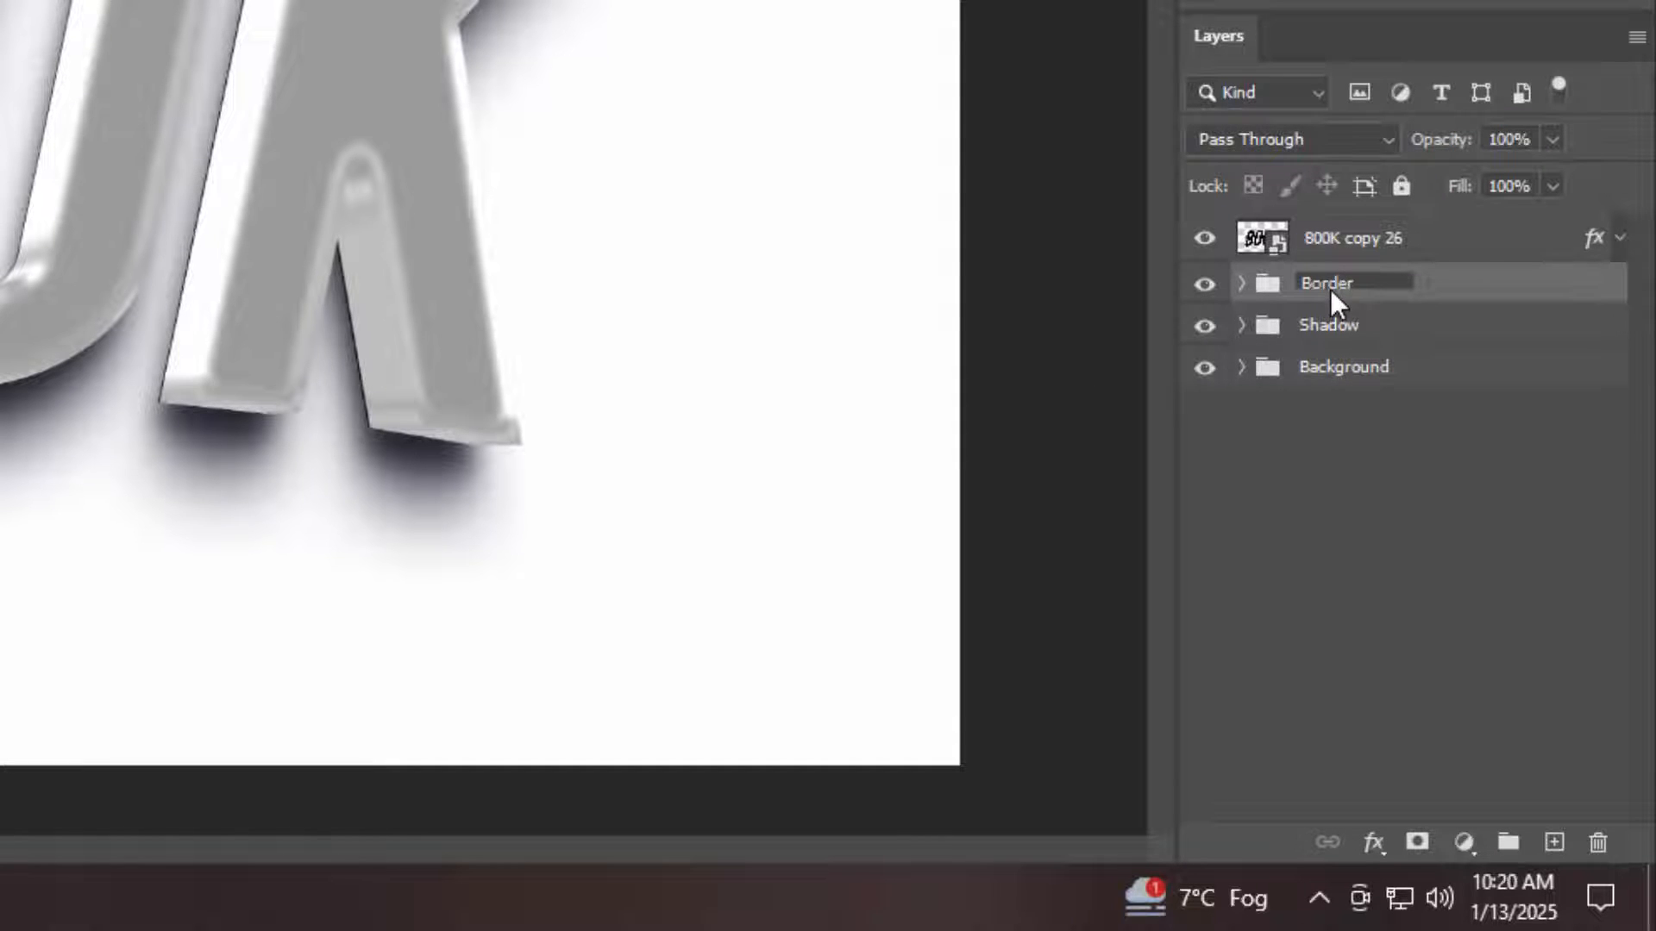
pyautogui.press('Return')
# Clear the layer style from the topmost layer, 800K copy 26
pyautogui.click(1445, 251)
pyautogui.rightClick(1449, 253)
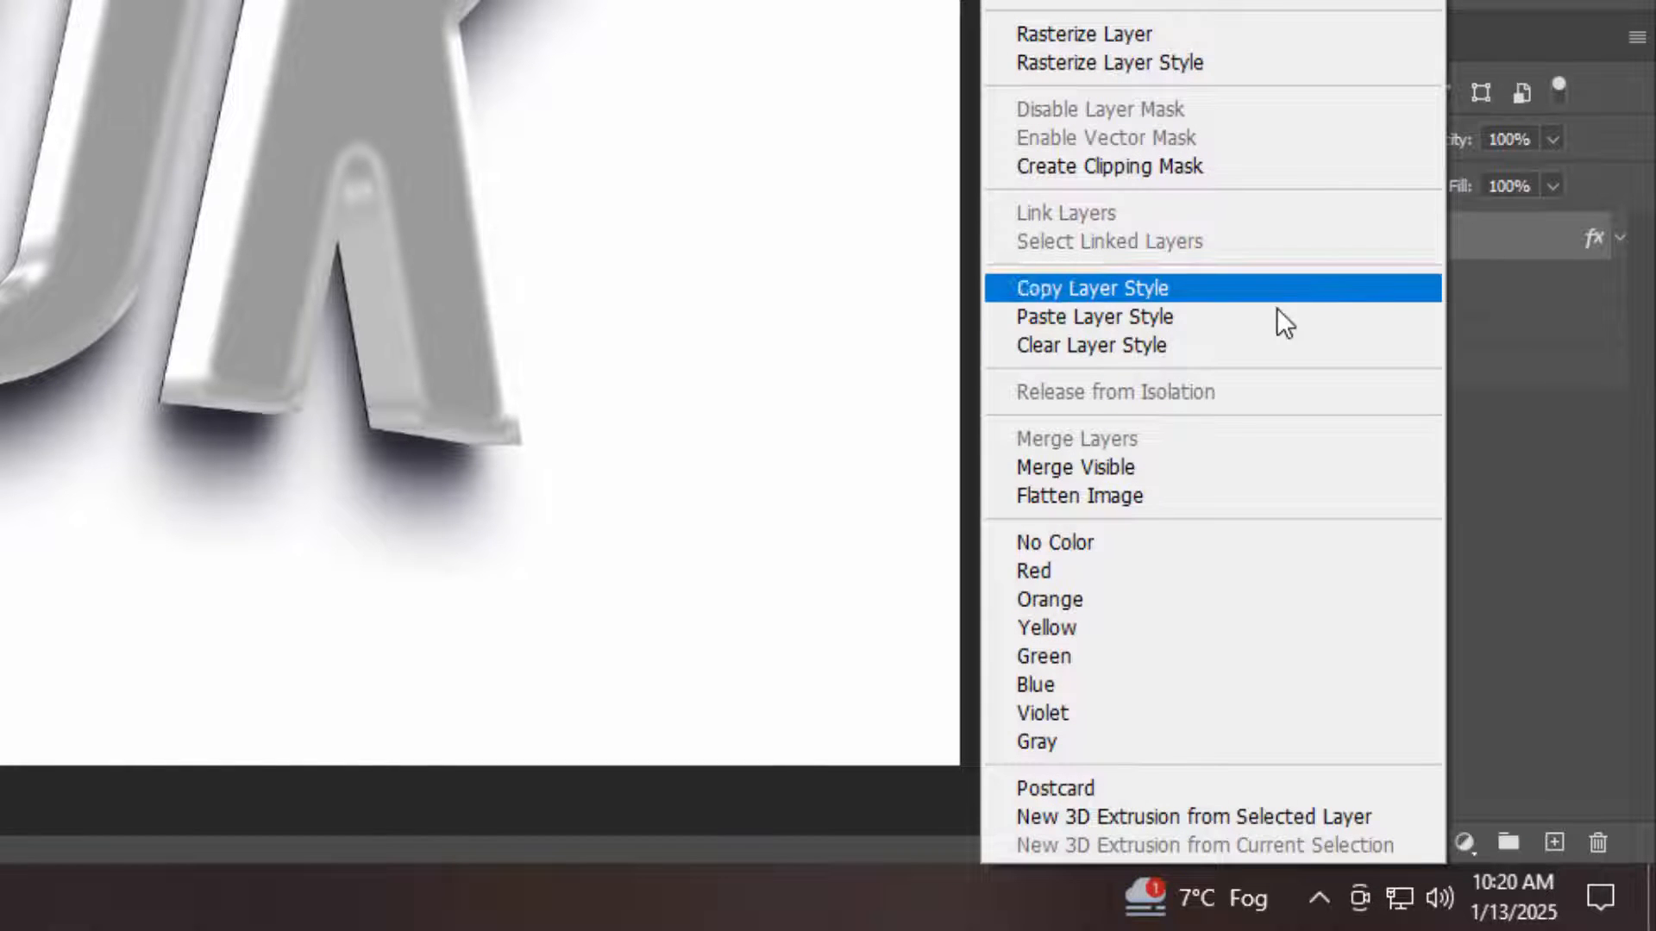
pyautogui.click(1204, 345)
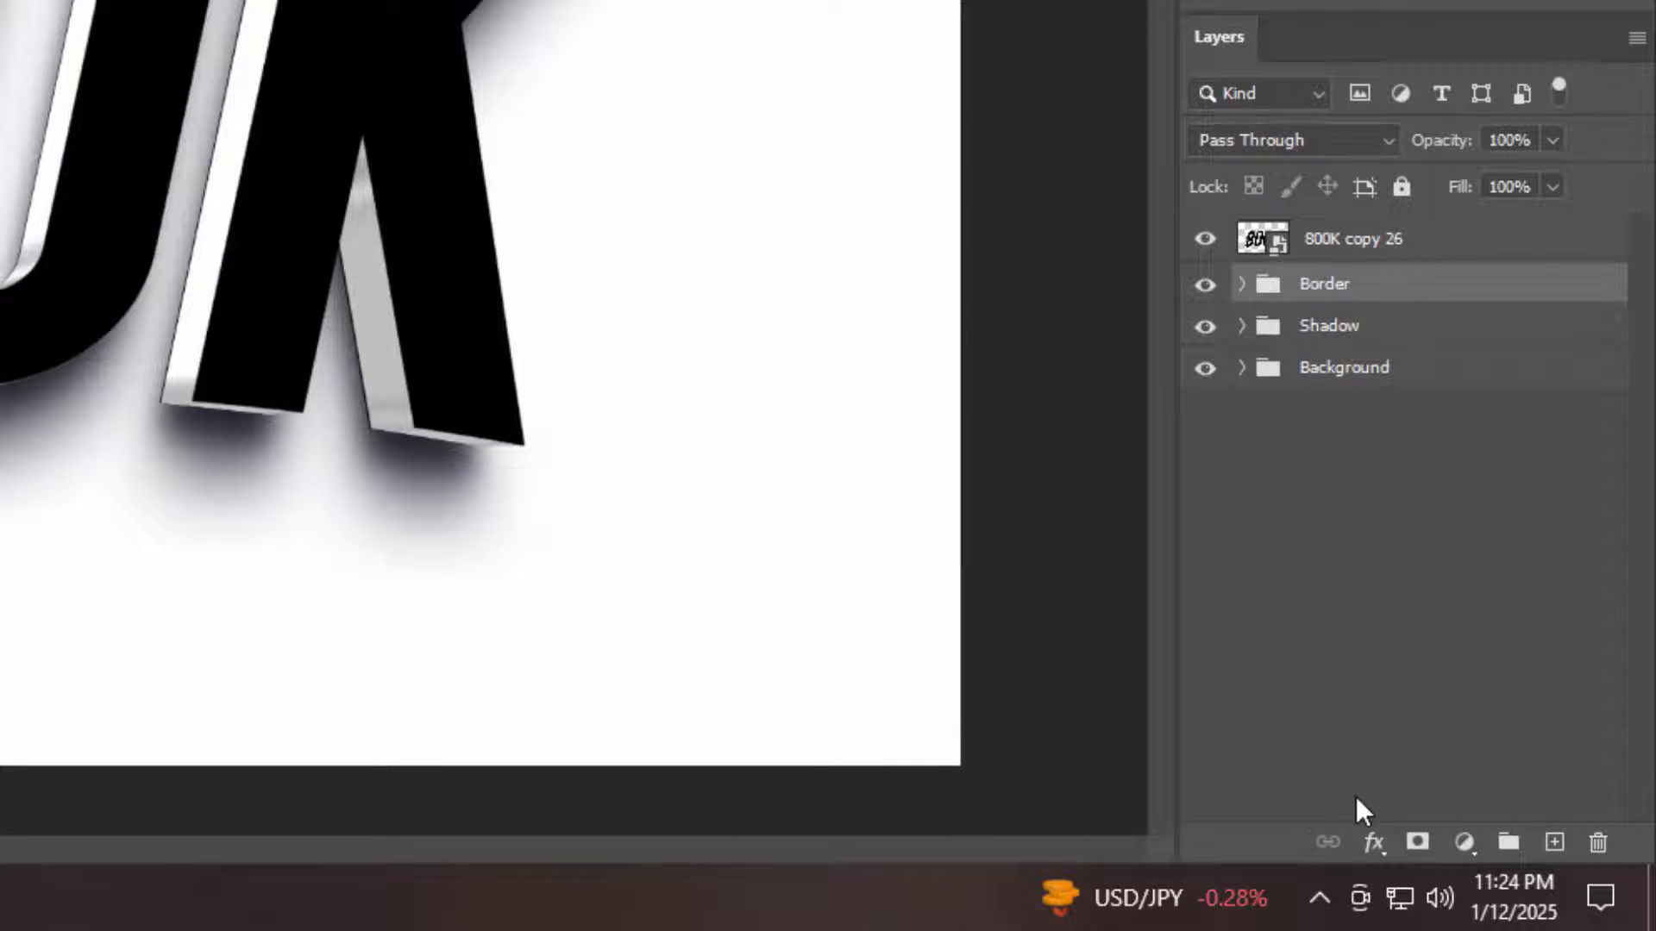
# Add a Color Overlay to the Border group in Linear Burn mode with red ff0000 at 100% opacity
pyautogui.click(1373, 843)
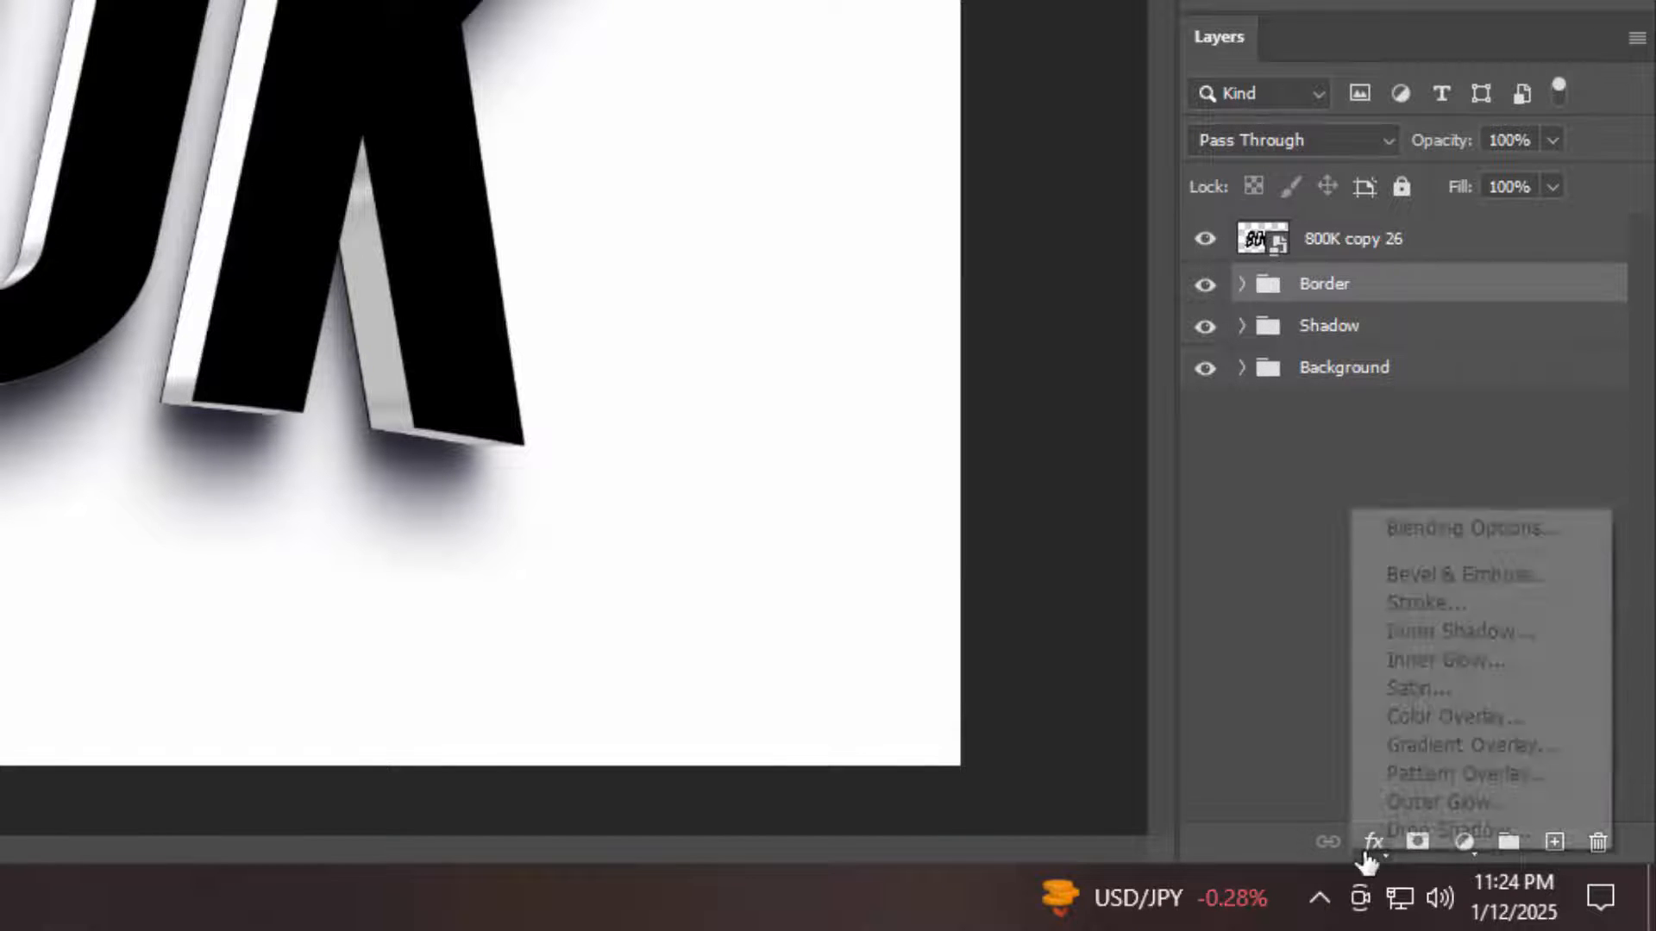
pyautogui.click(1420, 530)
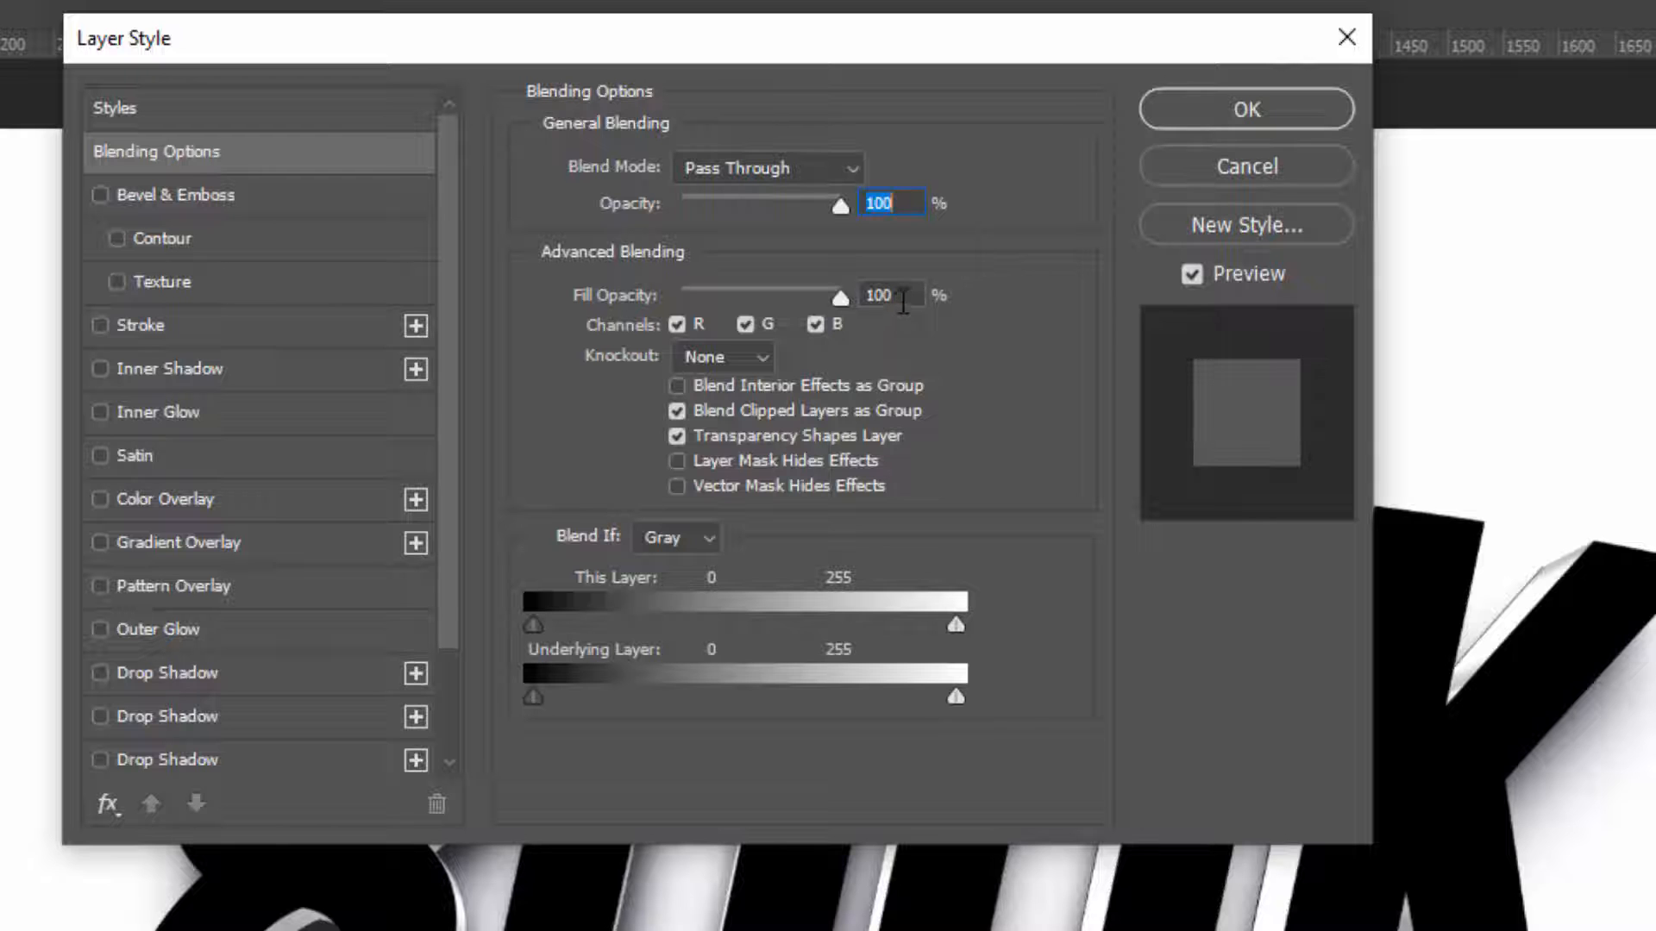
pyautogui.moveTo(898, 298); pyautogui.dragTo(781, 297)
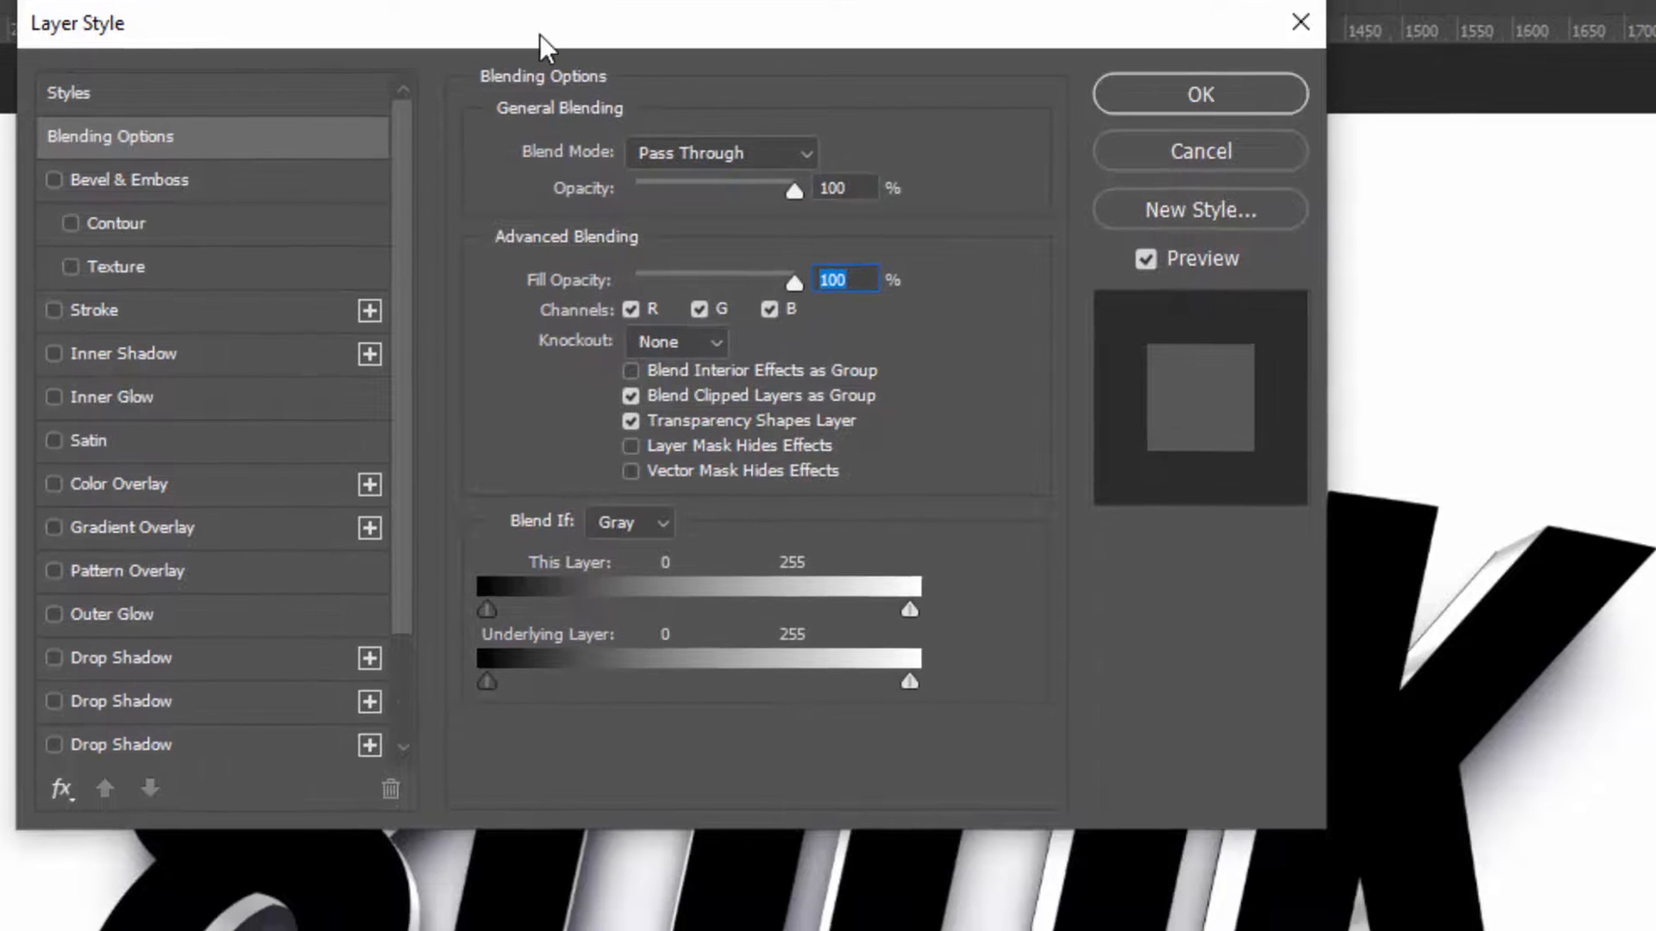
pyautogui.moveTo(587, 51); pyautogui.dragTo(1327, 228)
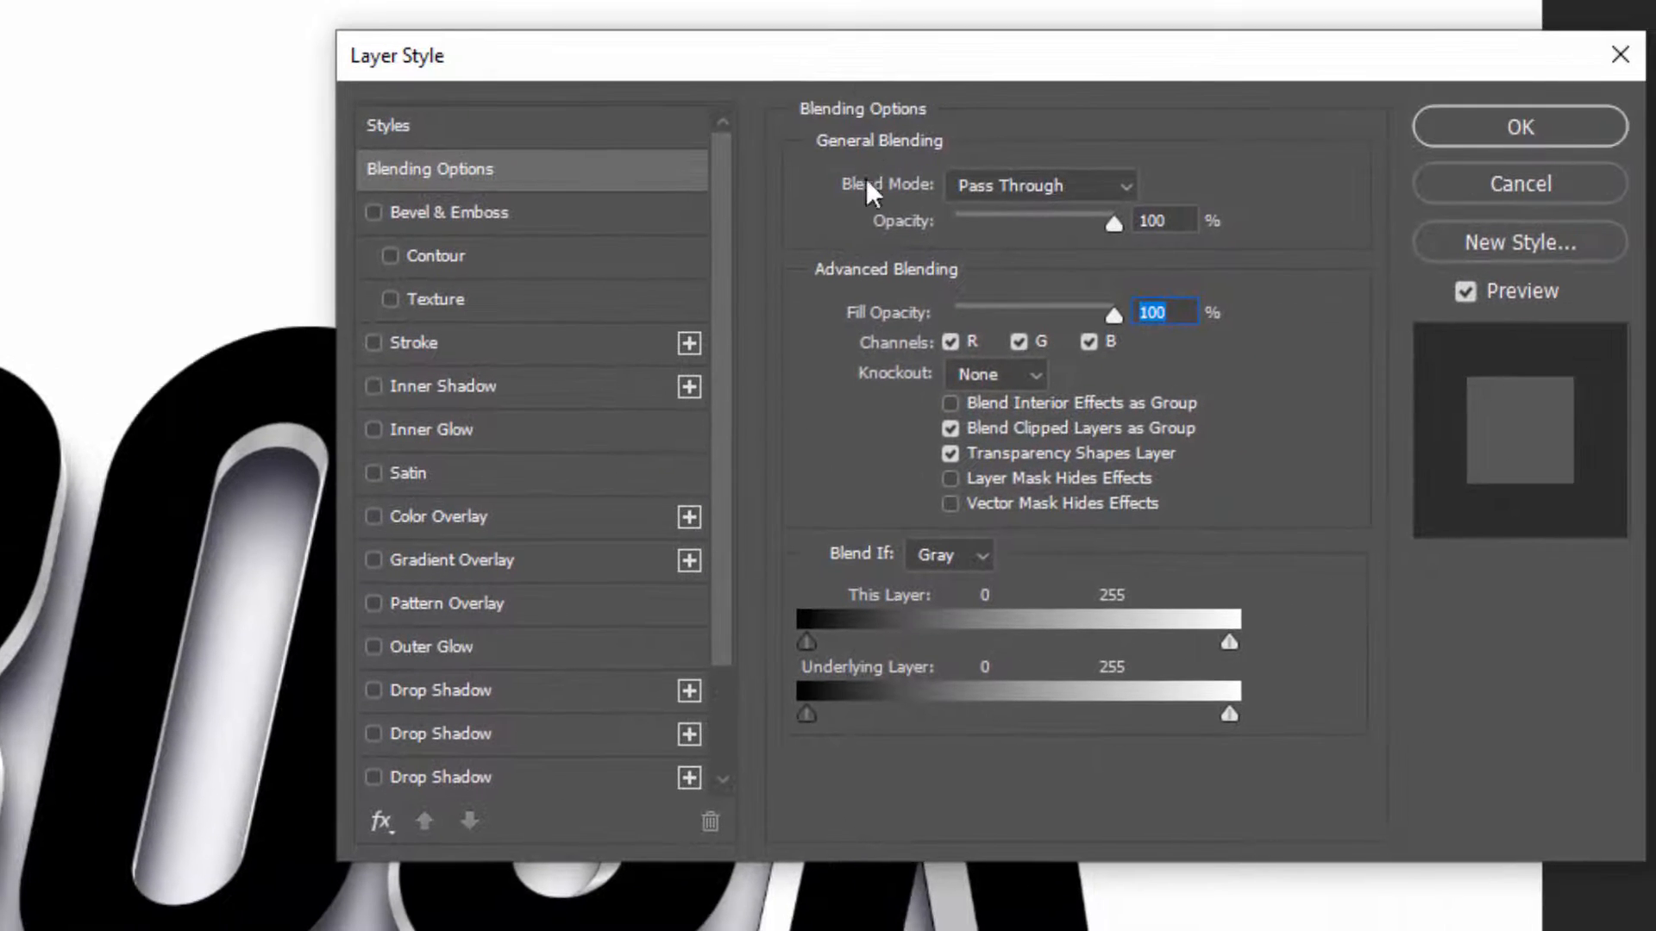
pyautogui.click(526, 530)
pyautogui.click(978, 197)
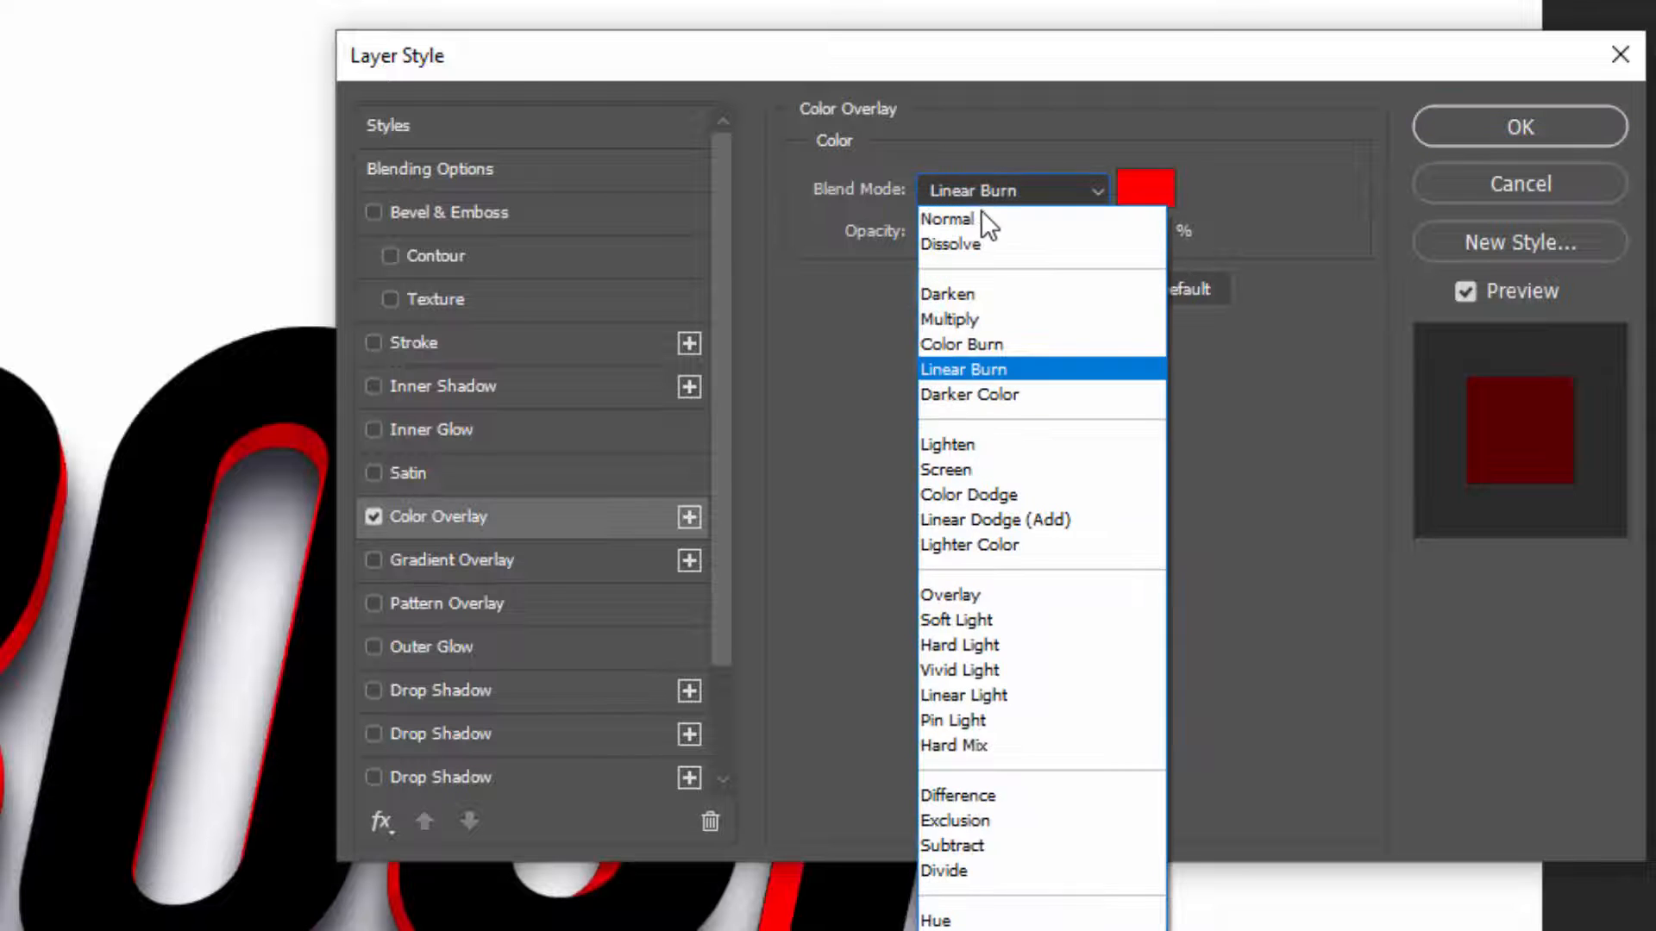
pyautogui.click(1026, 368)
pyautogui.click(1123, 189)
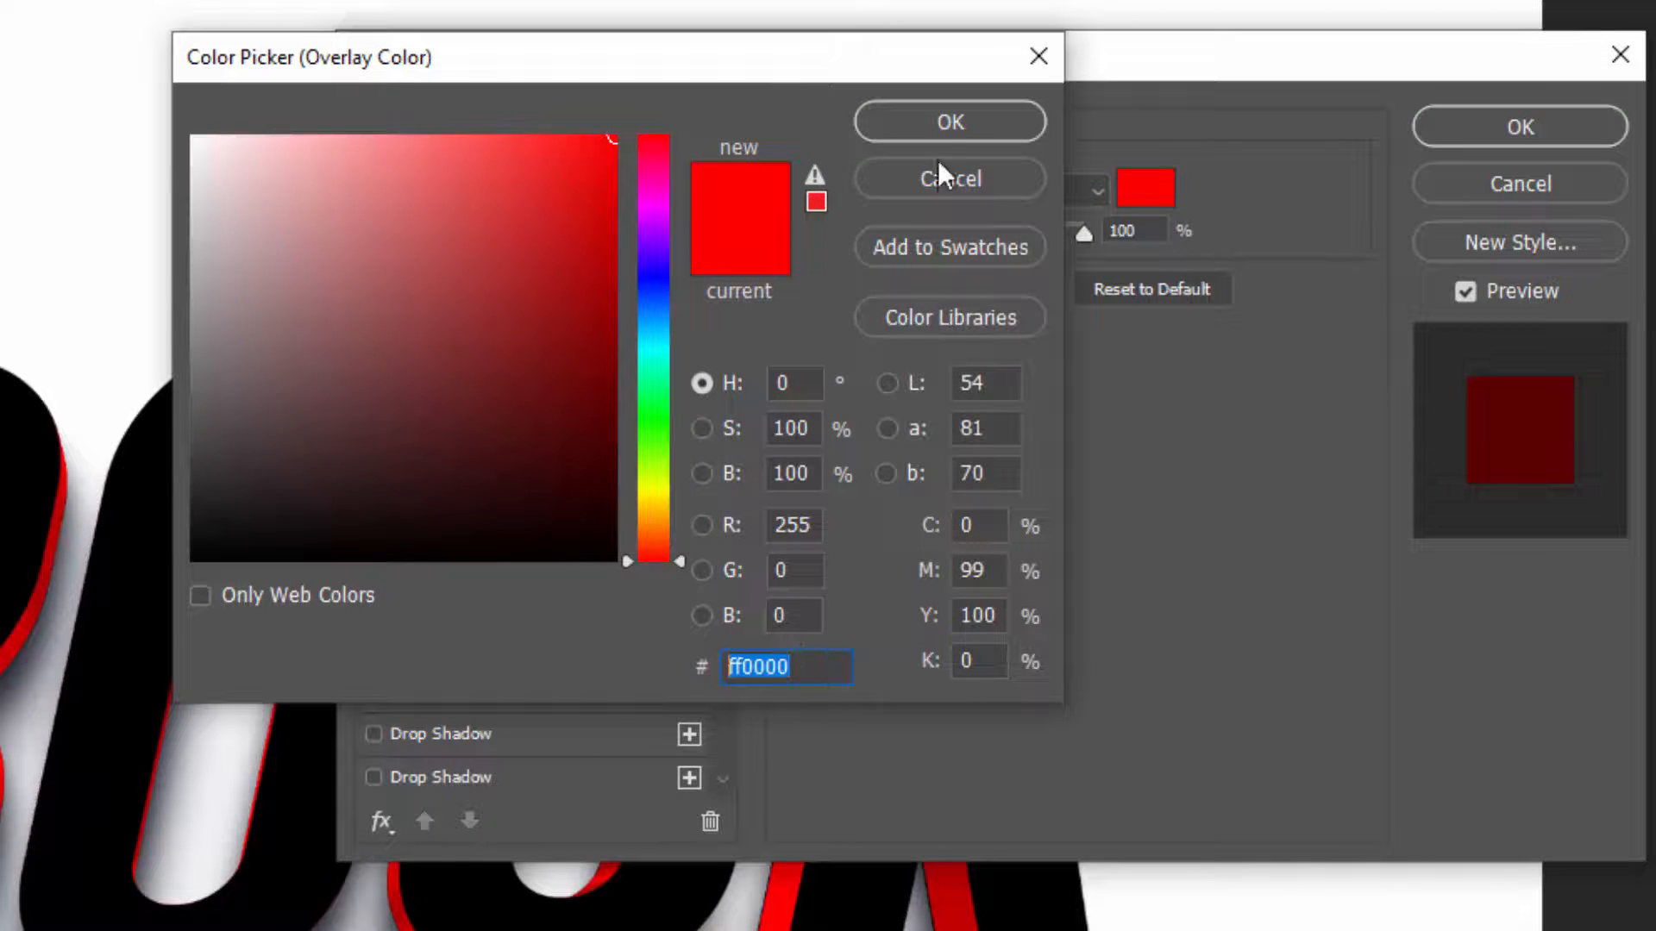
pyautogui.click(1033, 172)
pyautogui.click(1141, 231)
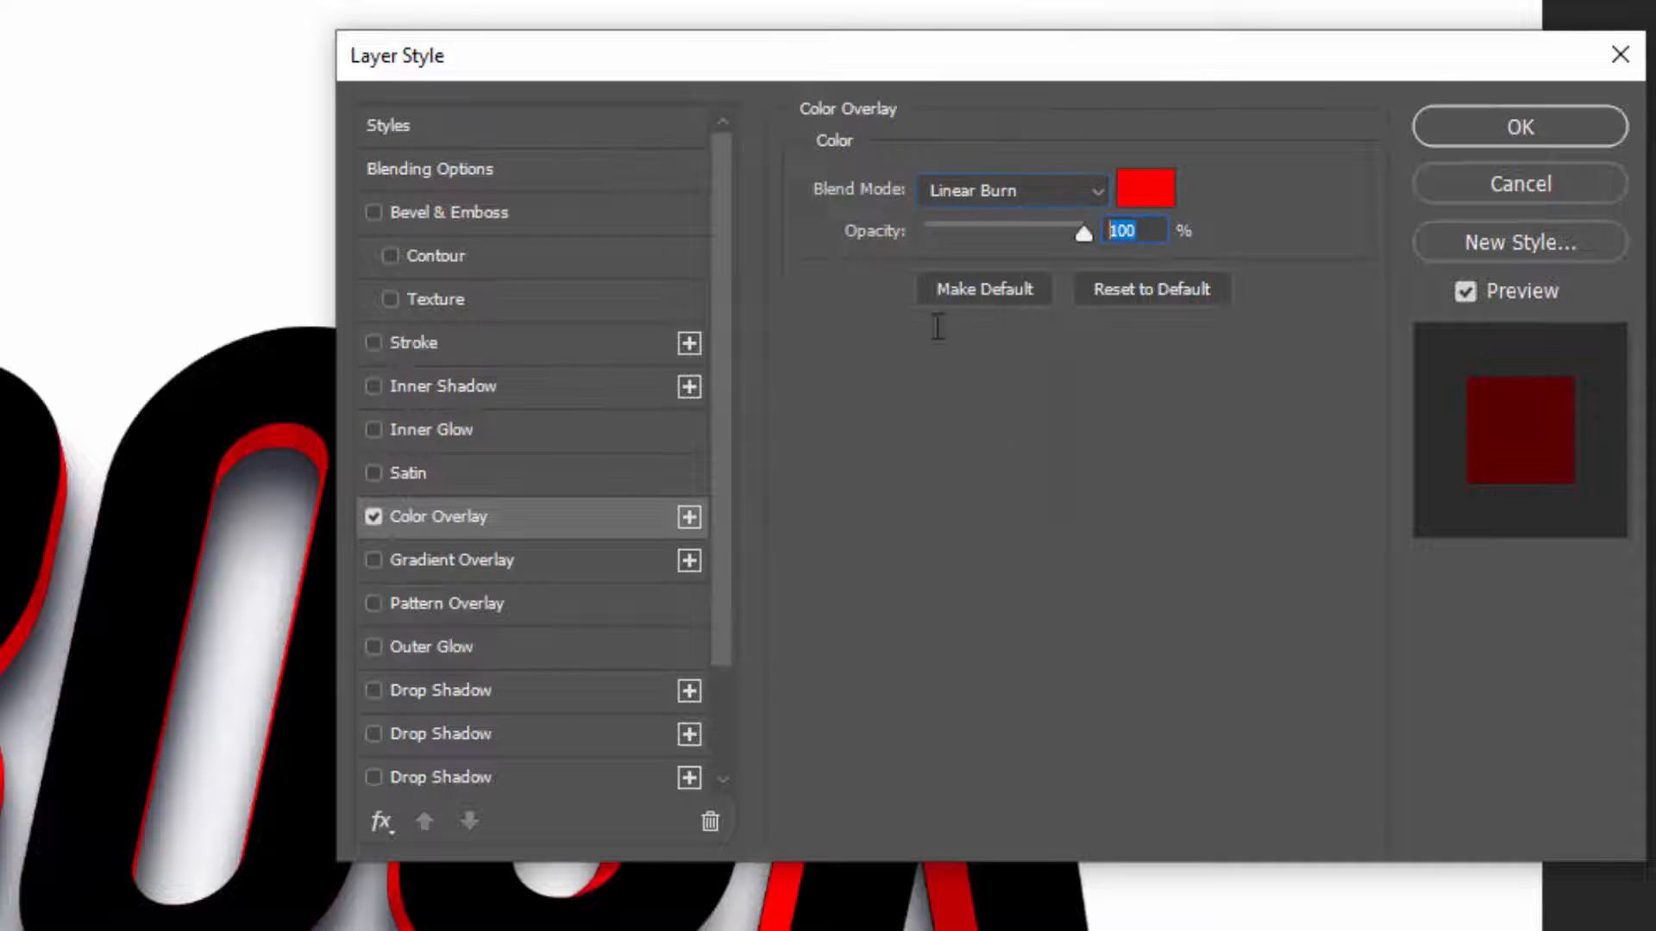
# Enable Bevel & Emboss with its Contour at 100% range on the Border group, apply the style and collapse the effects list
pyautogui.click(474, 256)
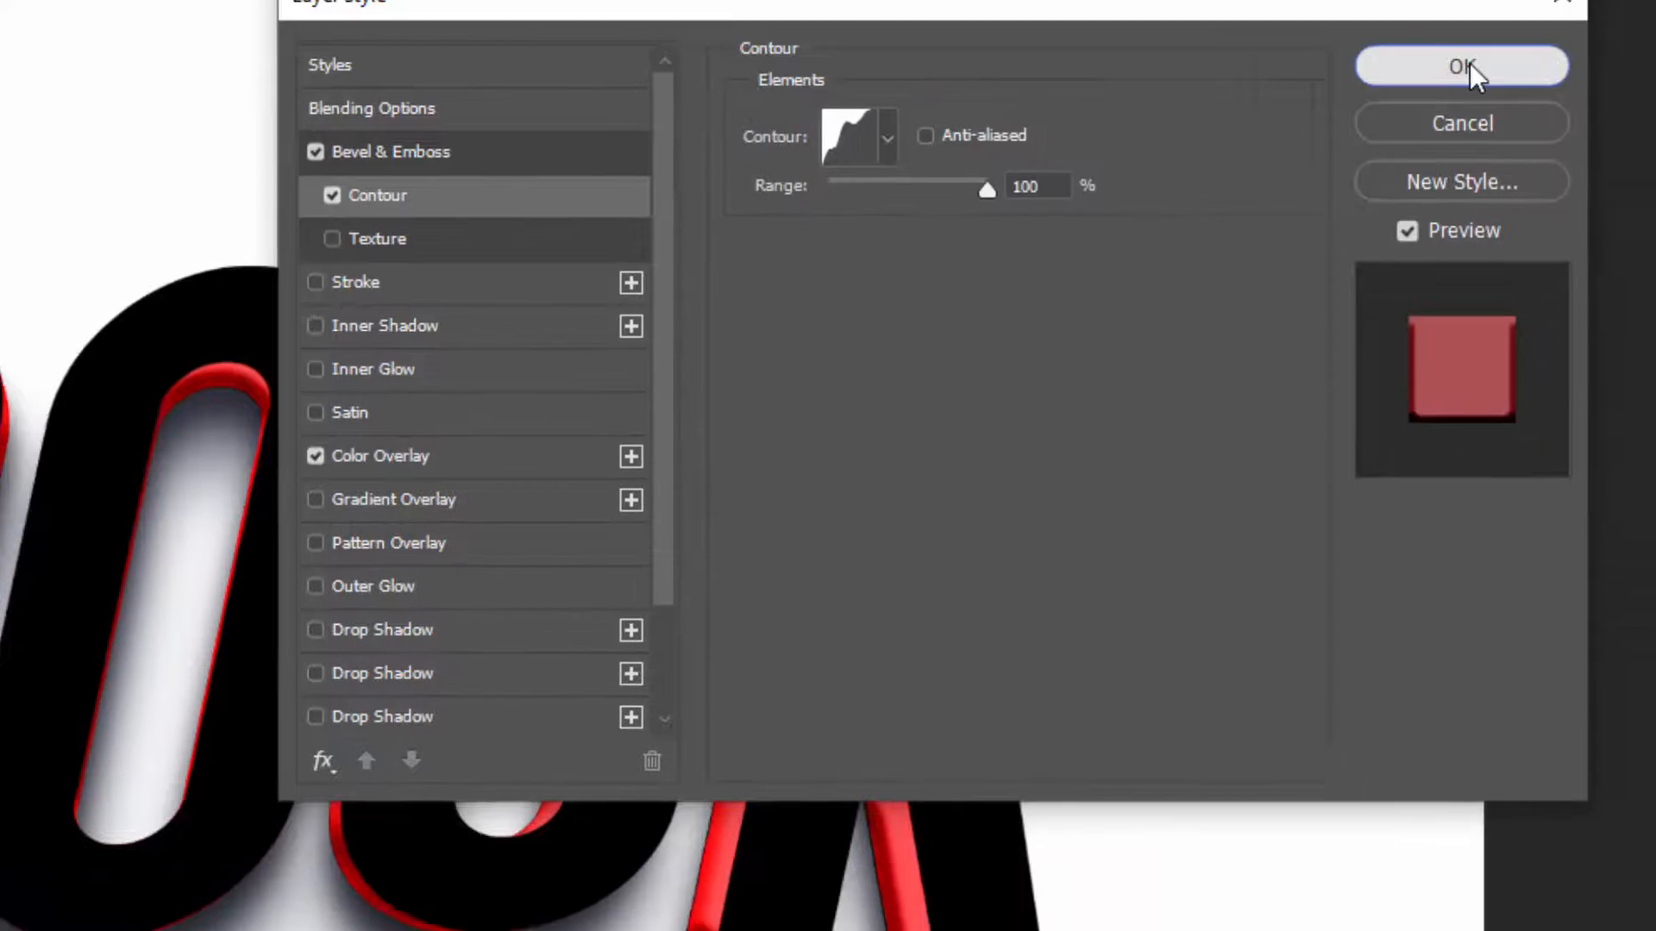
pyautogui.click(1463, 66)
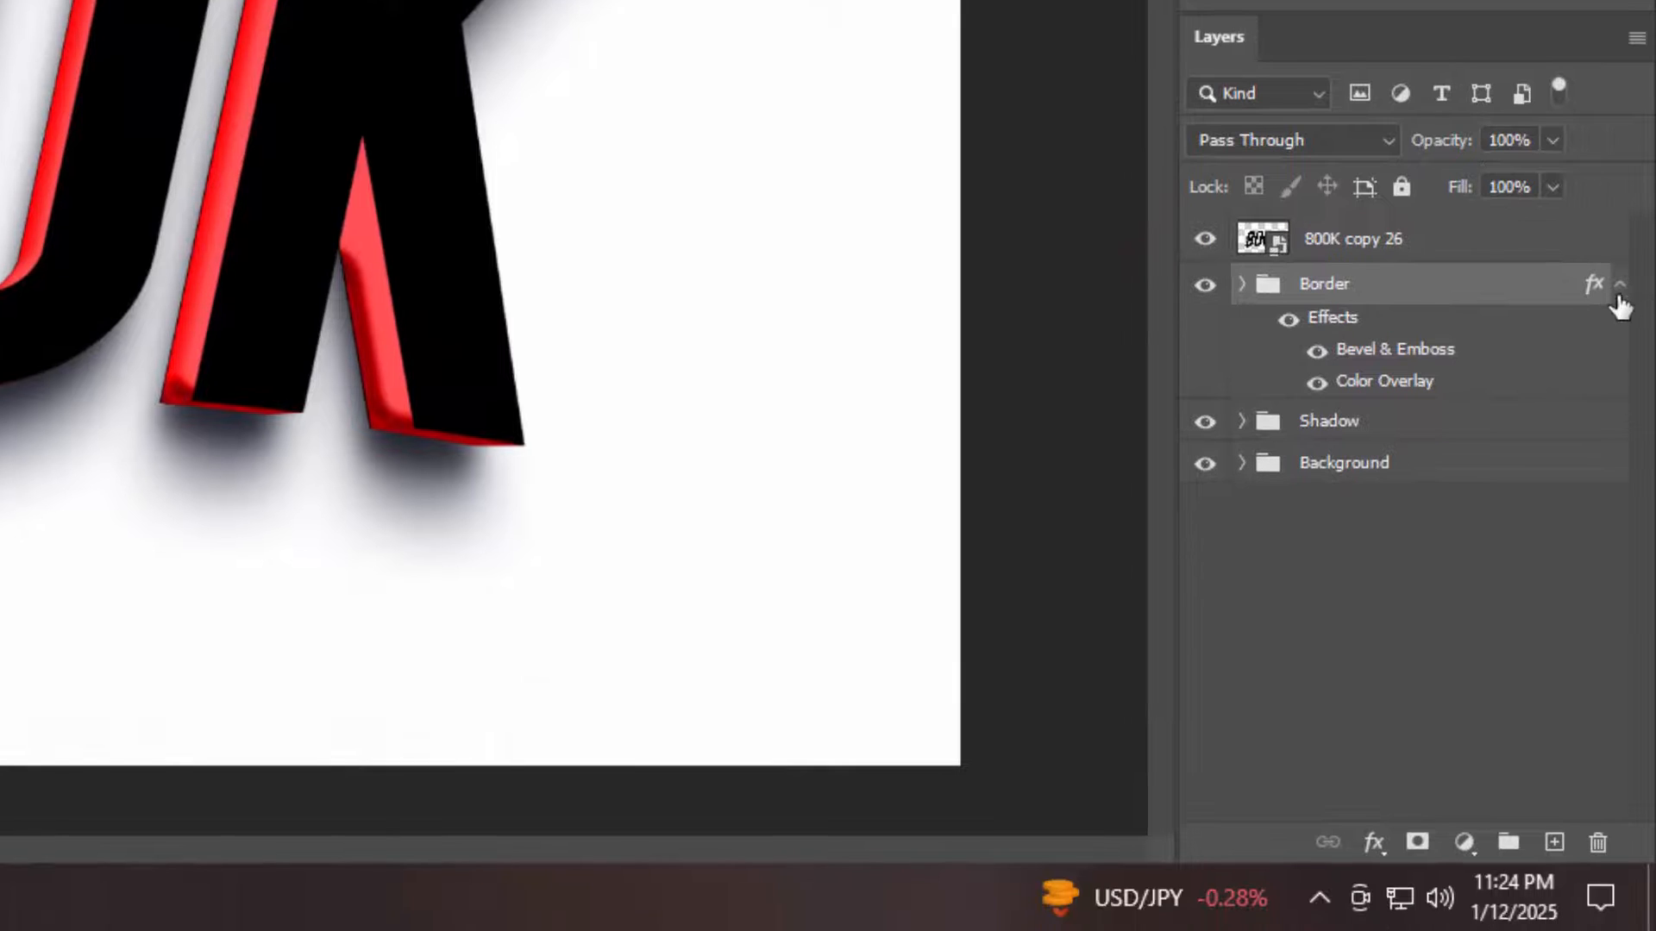
pyautogui.click(1619, 288)
# Add a smooth Inner Bevel to 800K copy 26 with 512% depth, 9 px size and 3 px soften
pyautogui.click(1464, 252)
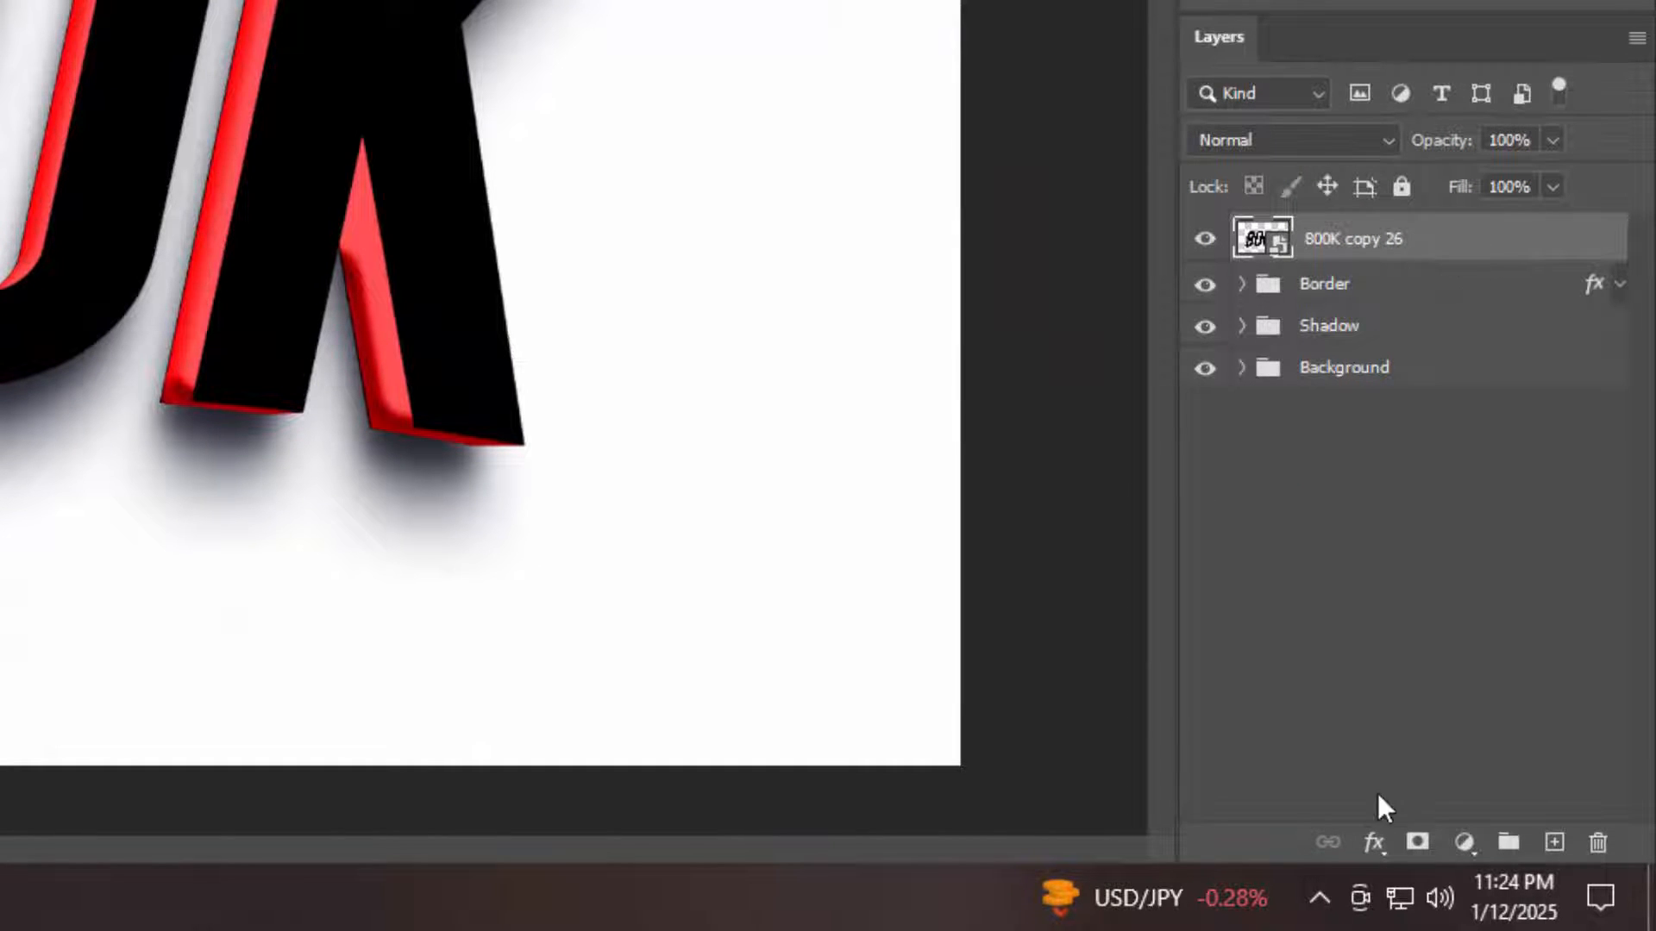
pyautogui.click(1374, 843)
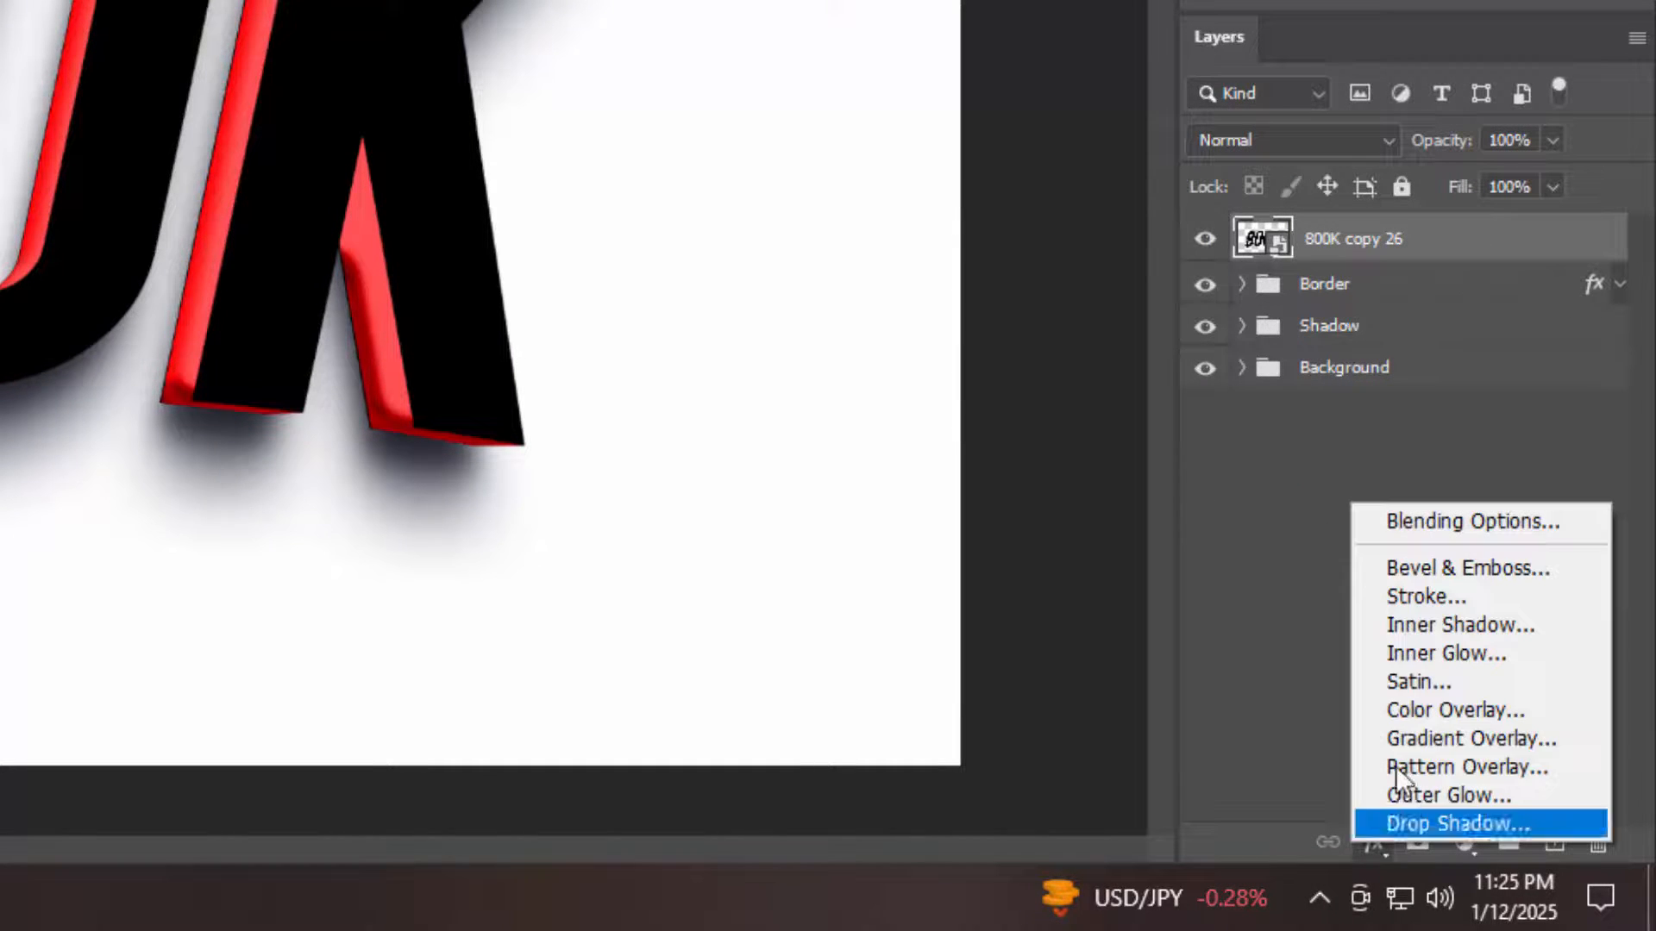
pyautogui.click(1416, 530)
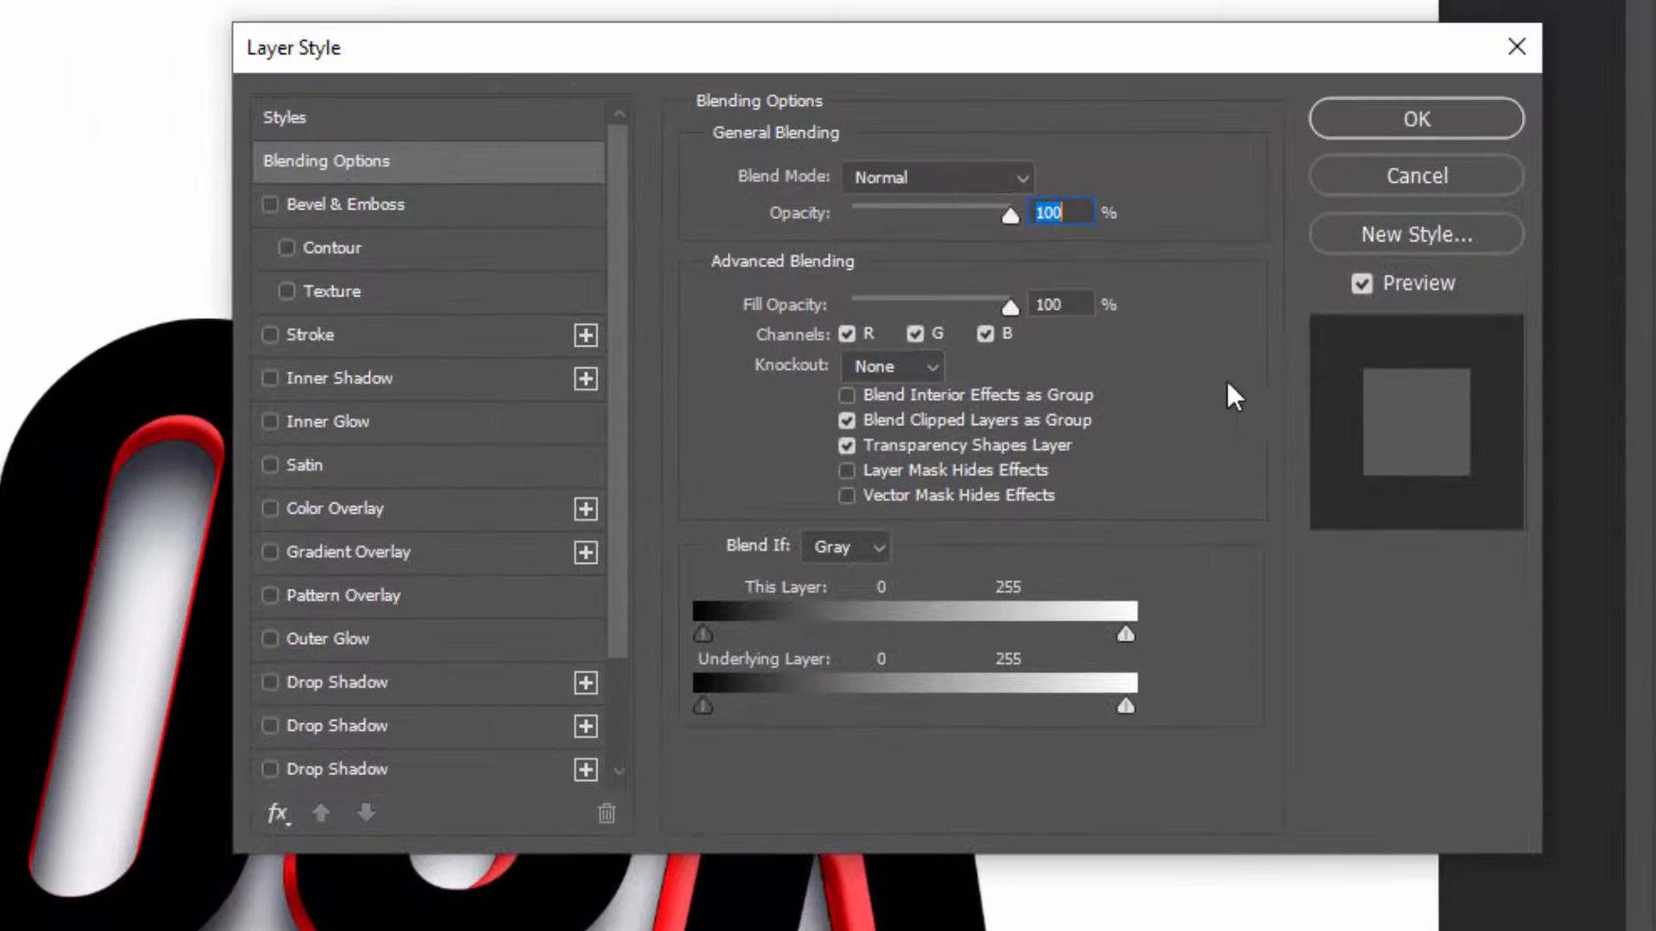
pyautogui.click(1057, 303)
pyautogui.click(401, 207)
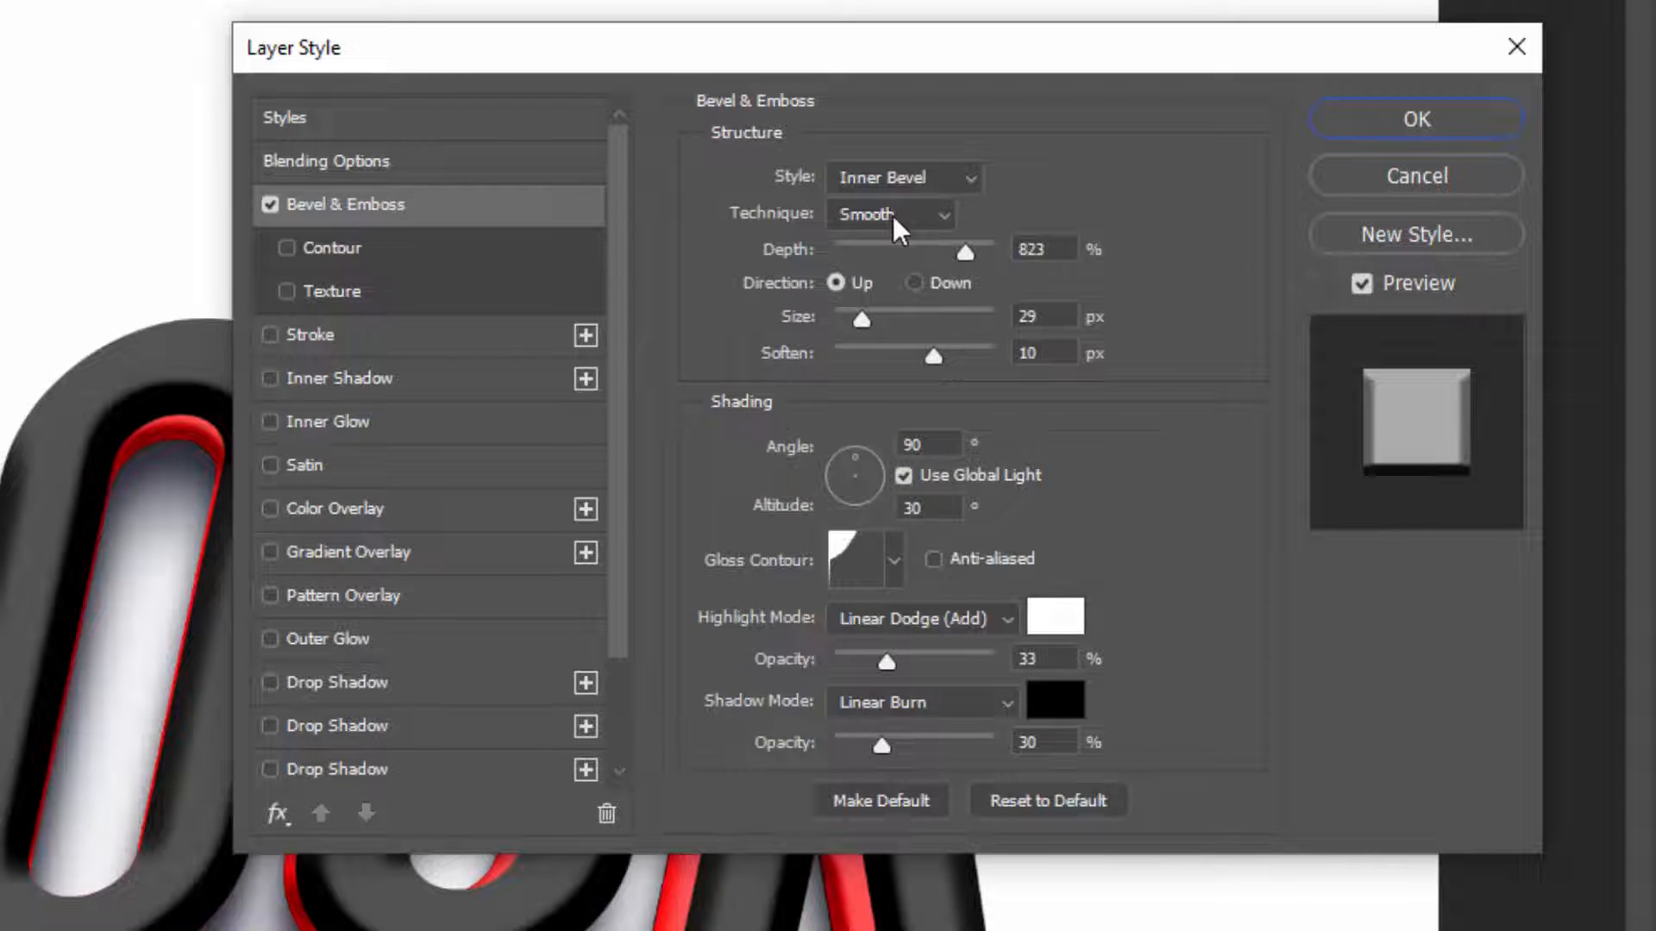
pyautogui.moveTo(1044, 251); pyautogui.dragTo(820, 264)
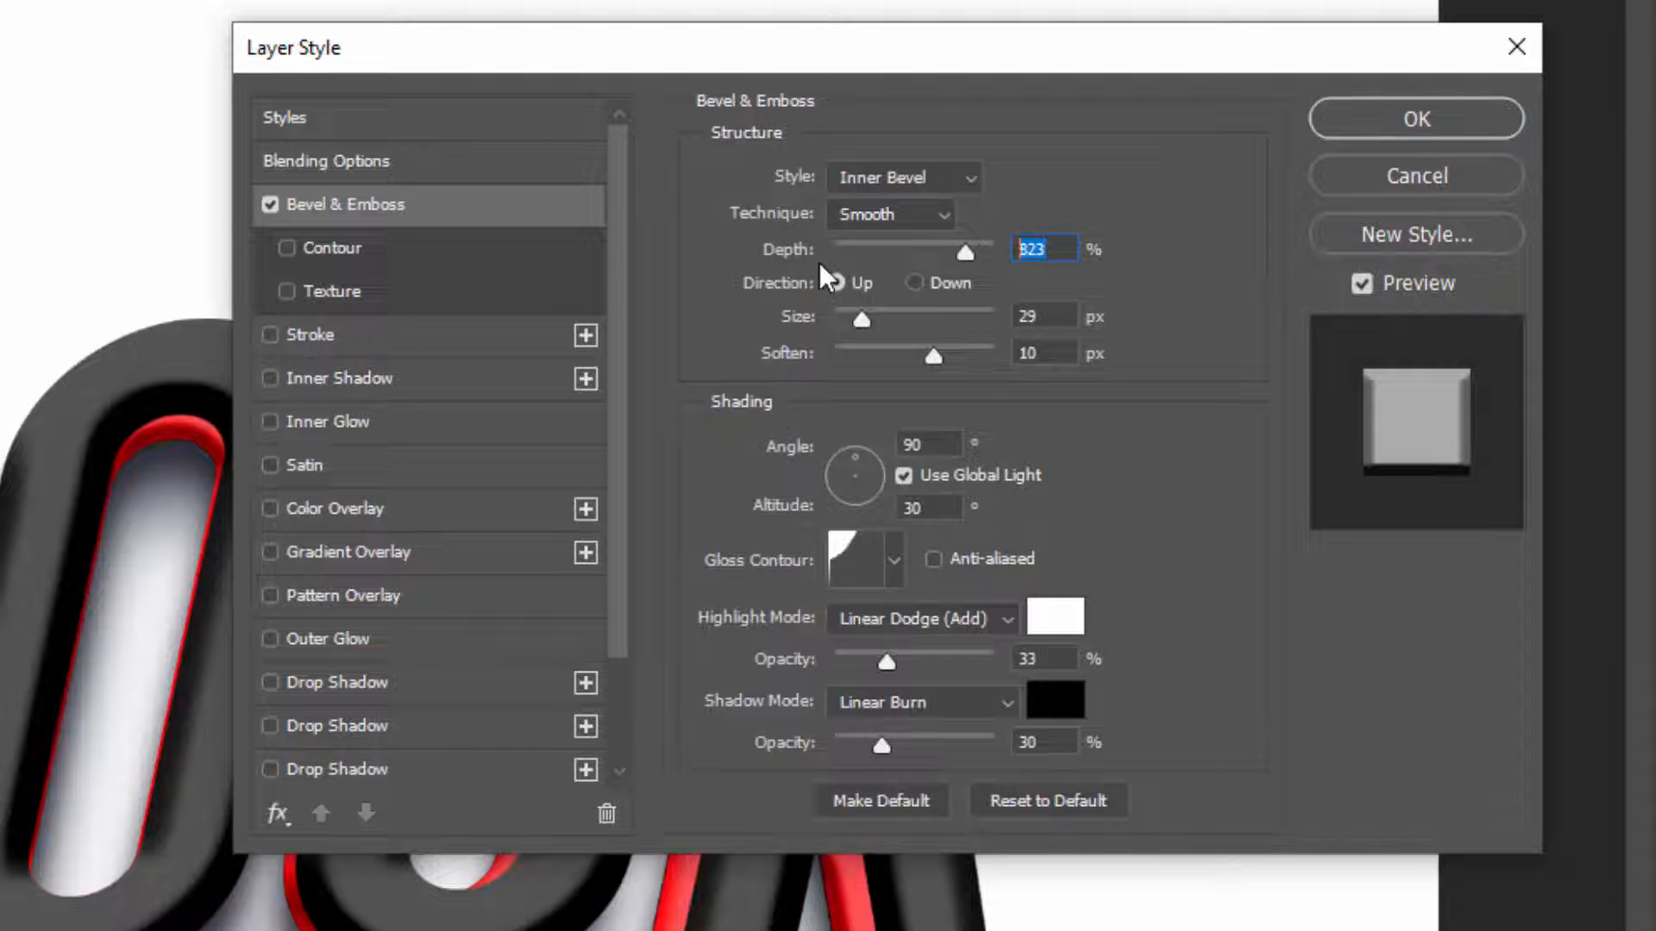
pyautogui.write('512')
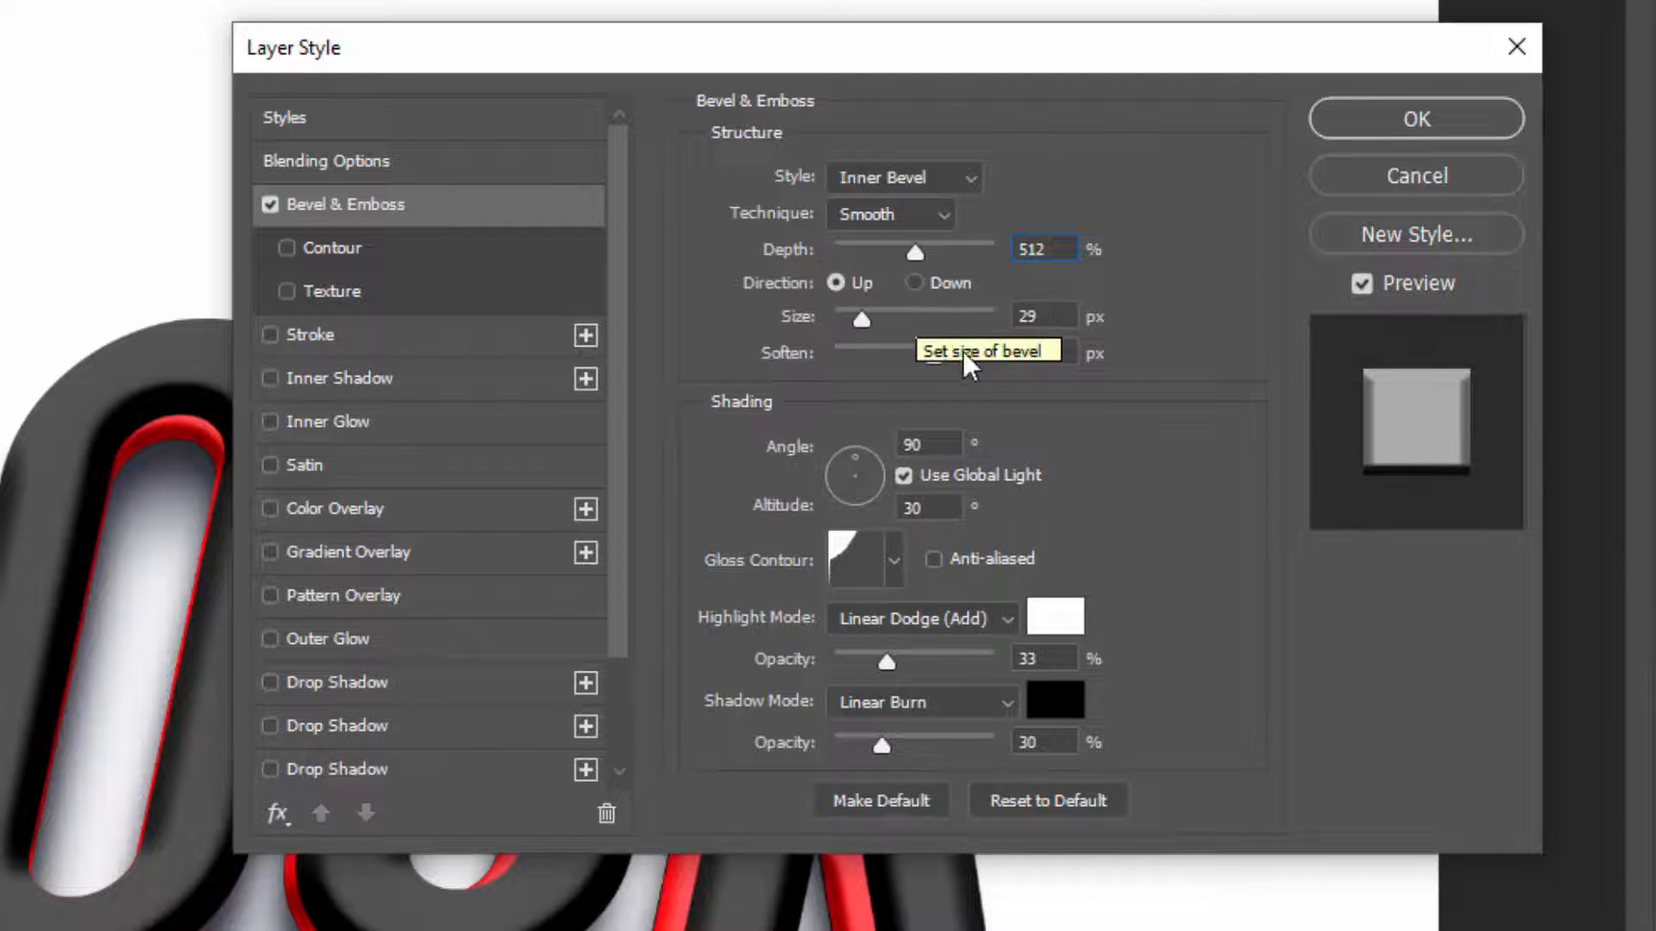
pyautogui.moveTo(1045, 316); pyautogui.dragTo(1015, 327)
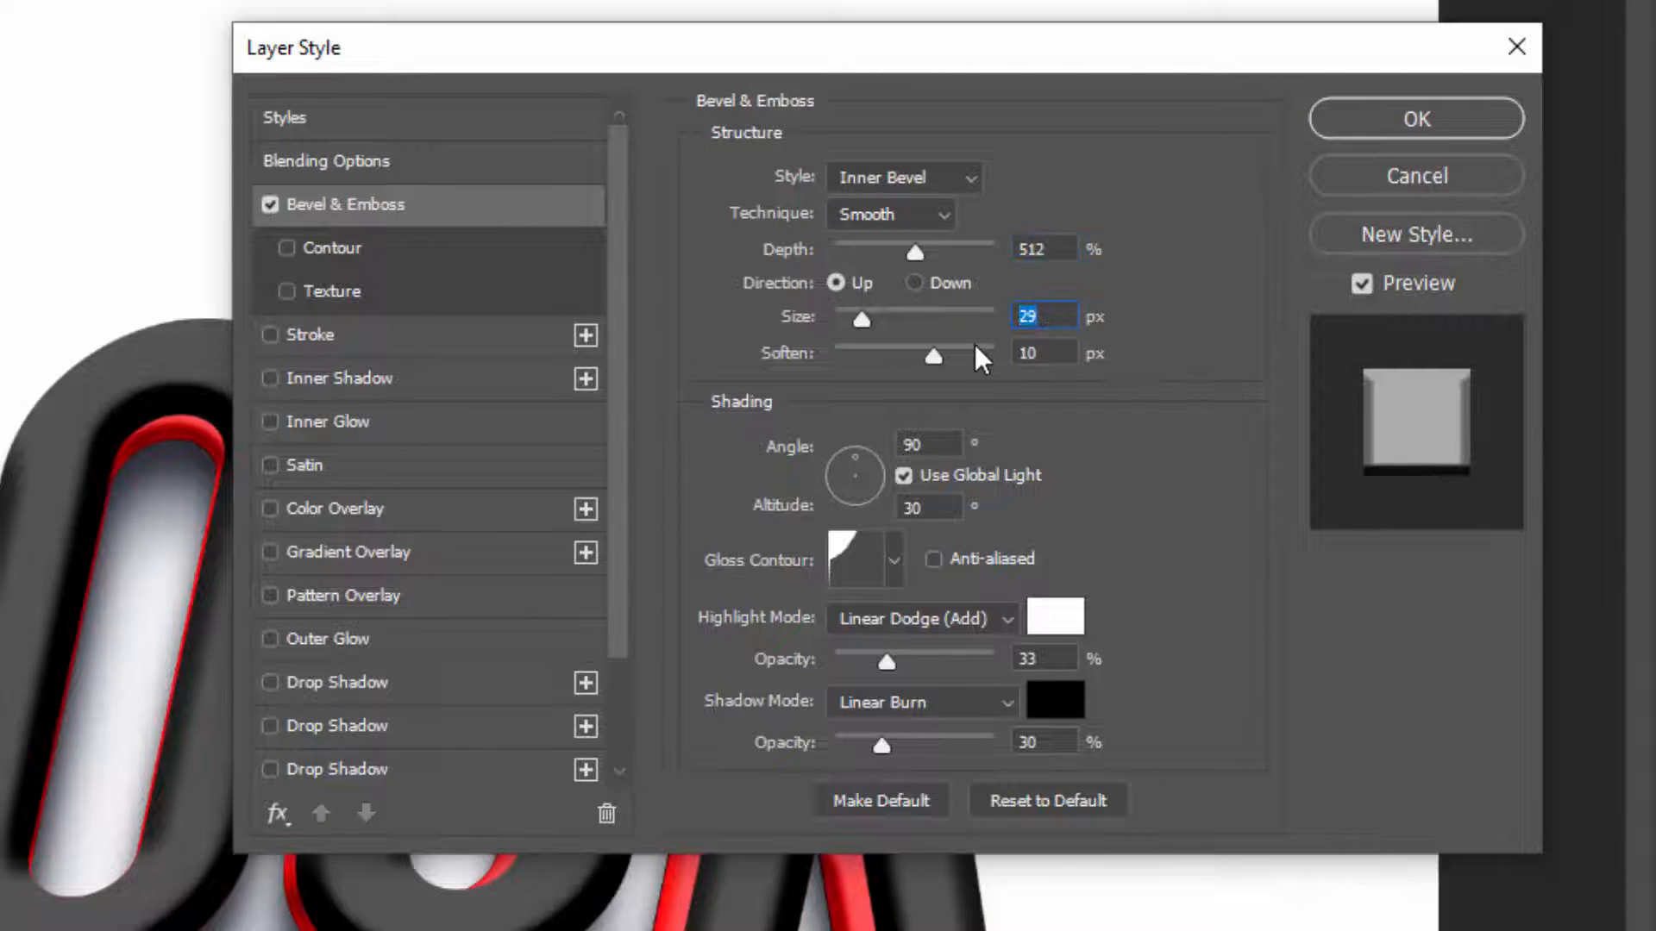
pyautogui.write('9')
pyautogui.press('Tab')
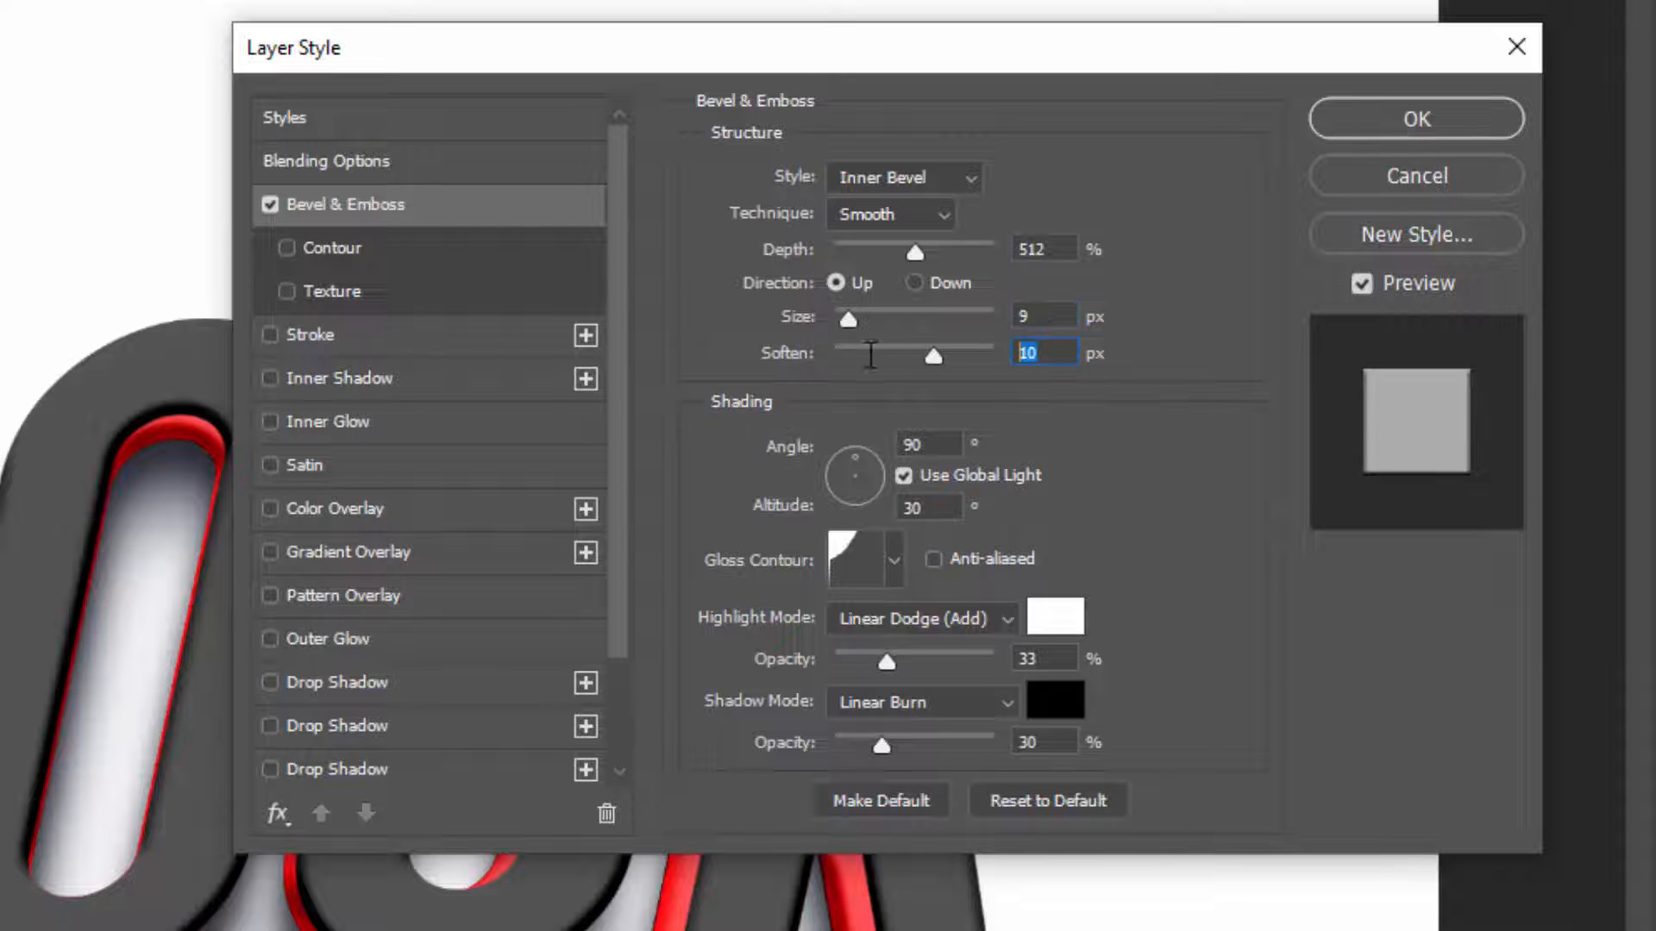
pyautogui.write('3')
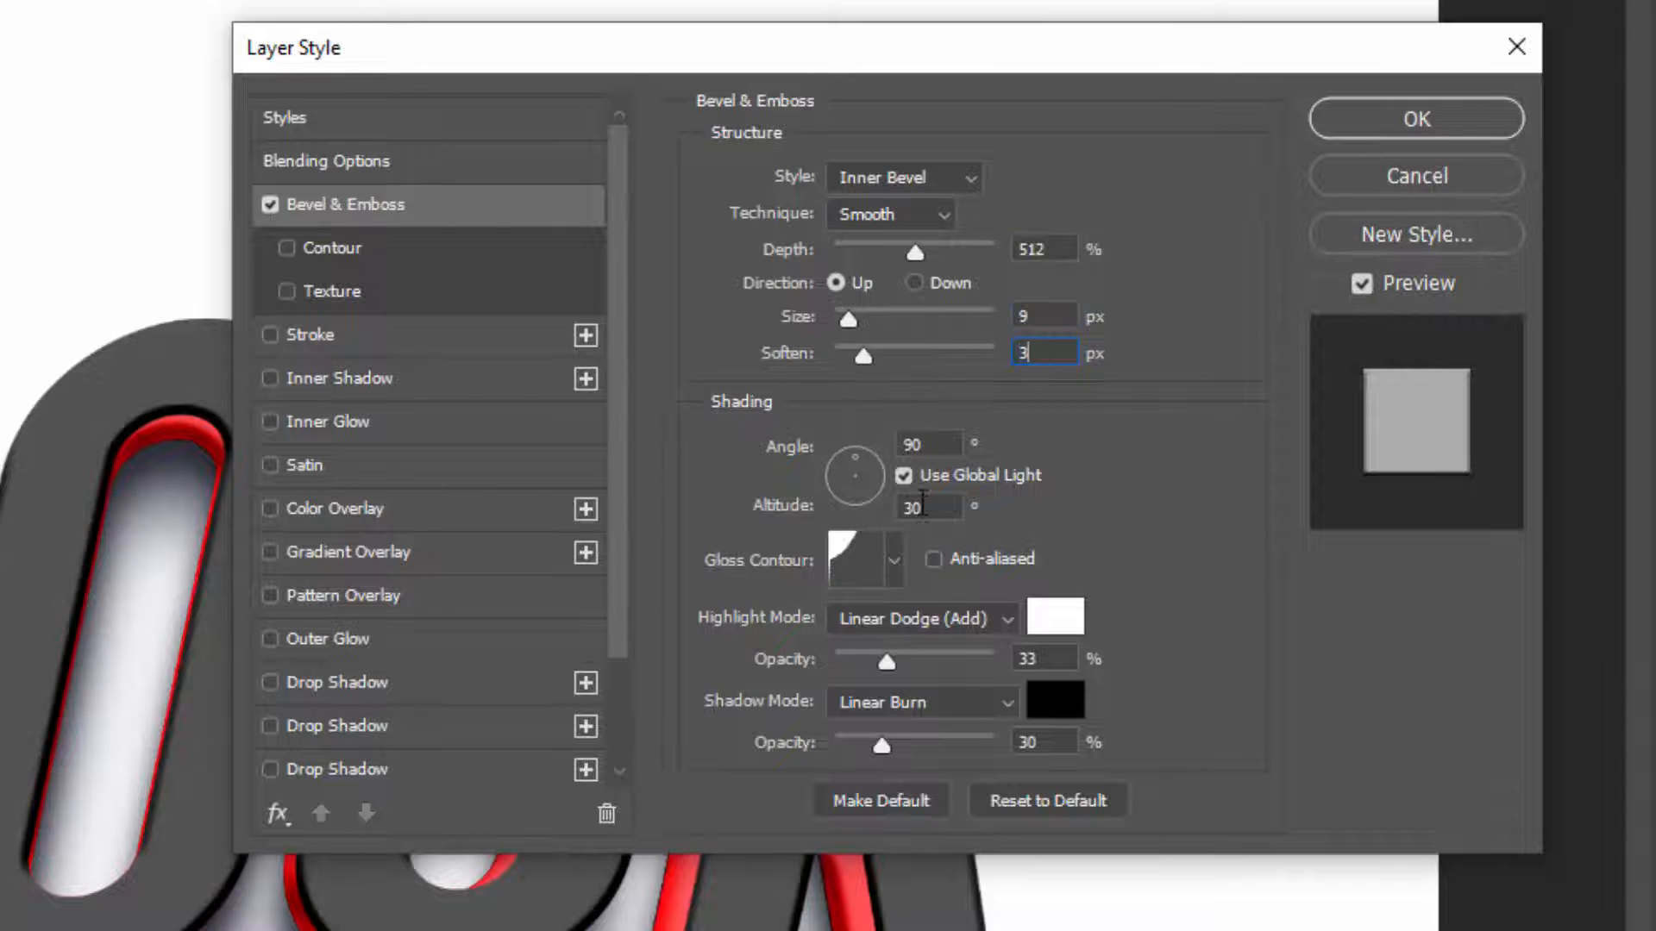
# Change the bevel's gloss contour to the straight linear preset
pyautogui.click(861, 566)
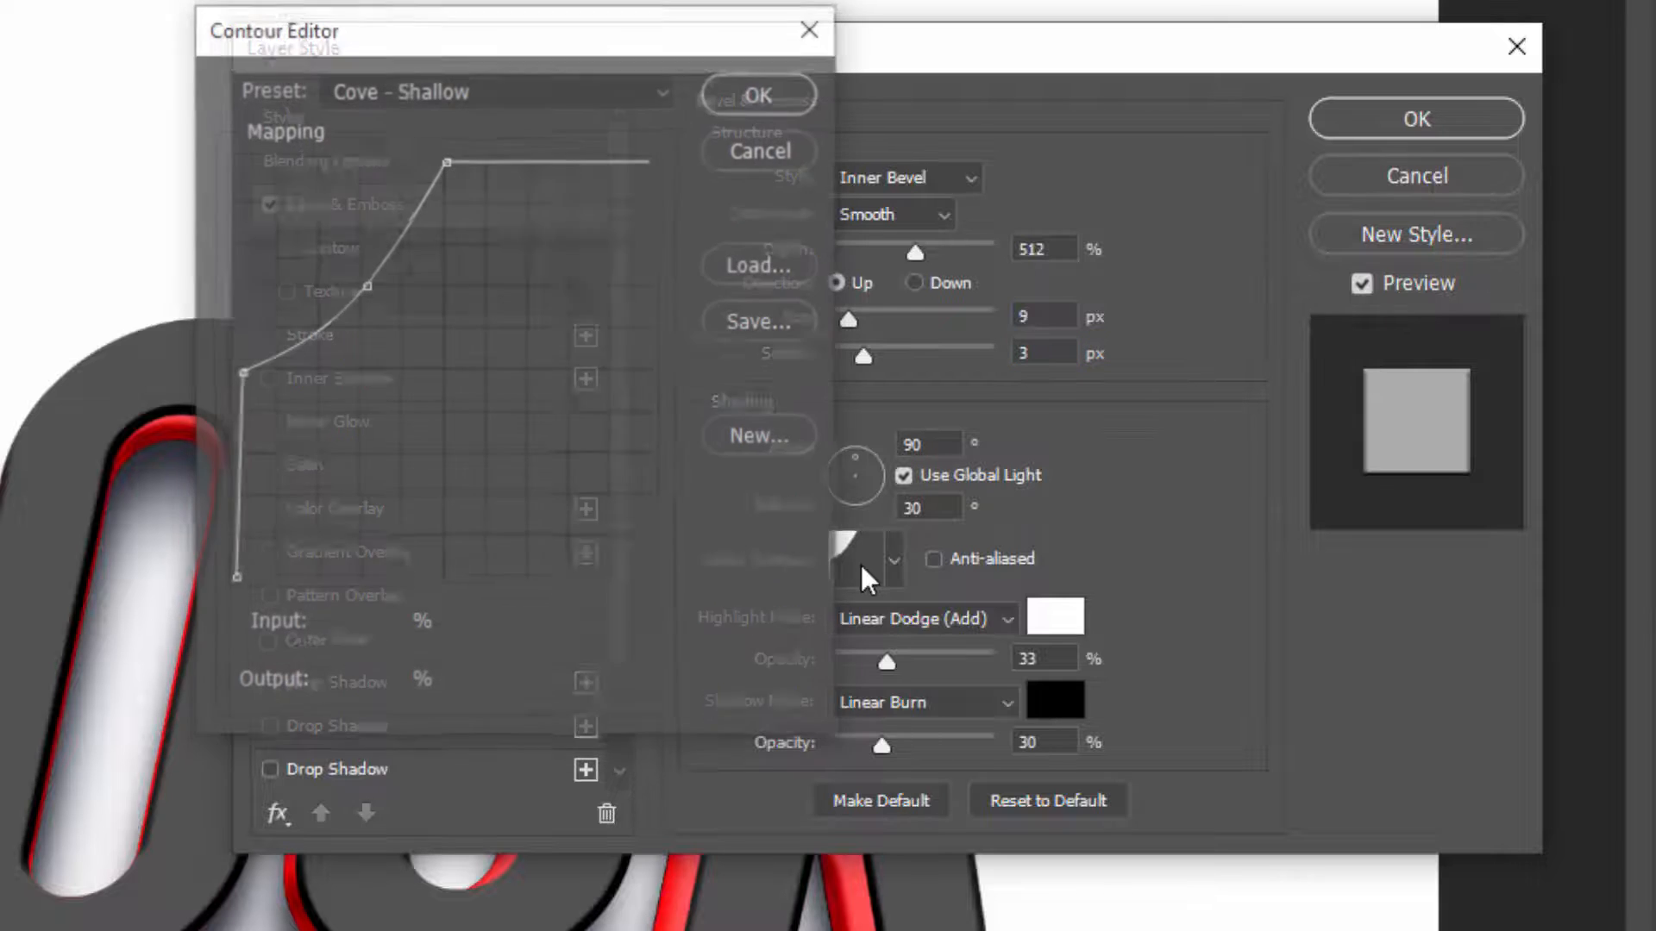
pyautogui.click(483, 93)
pyautogui.click(462, 228)
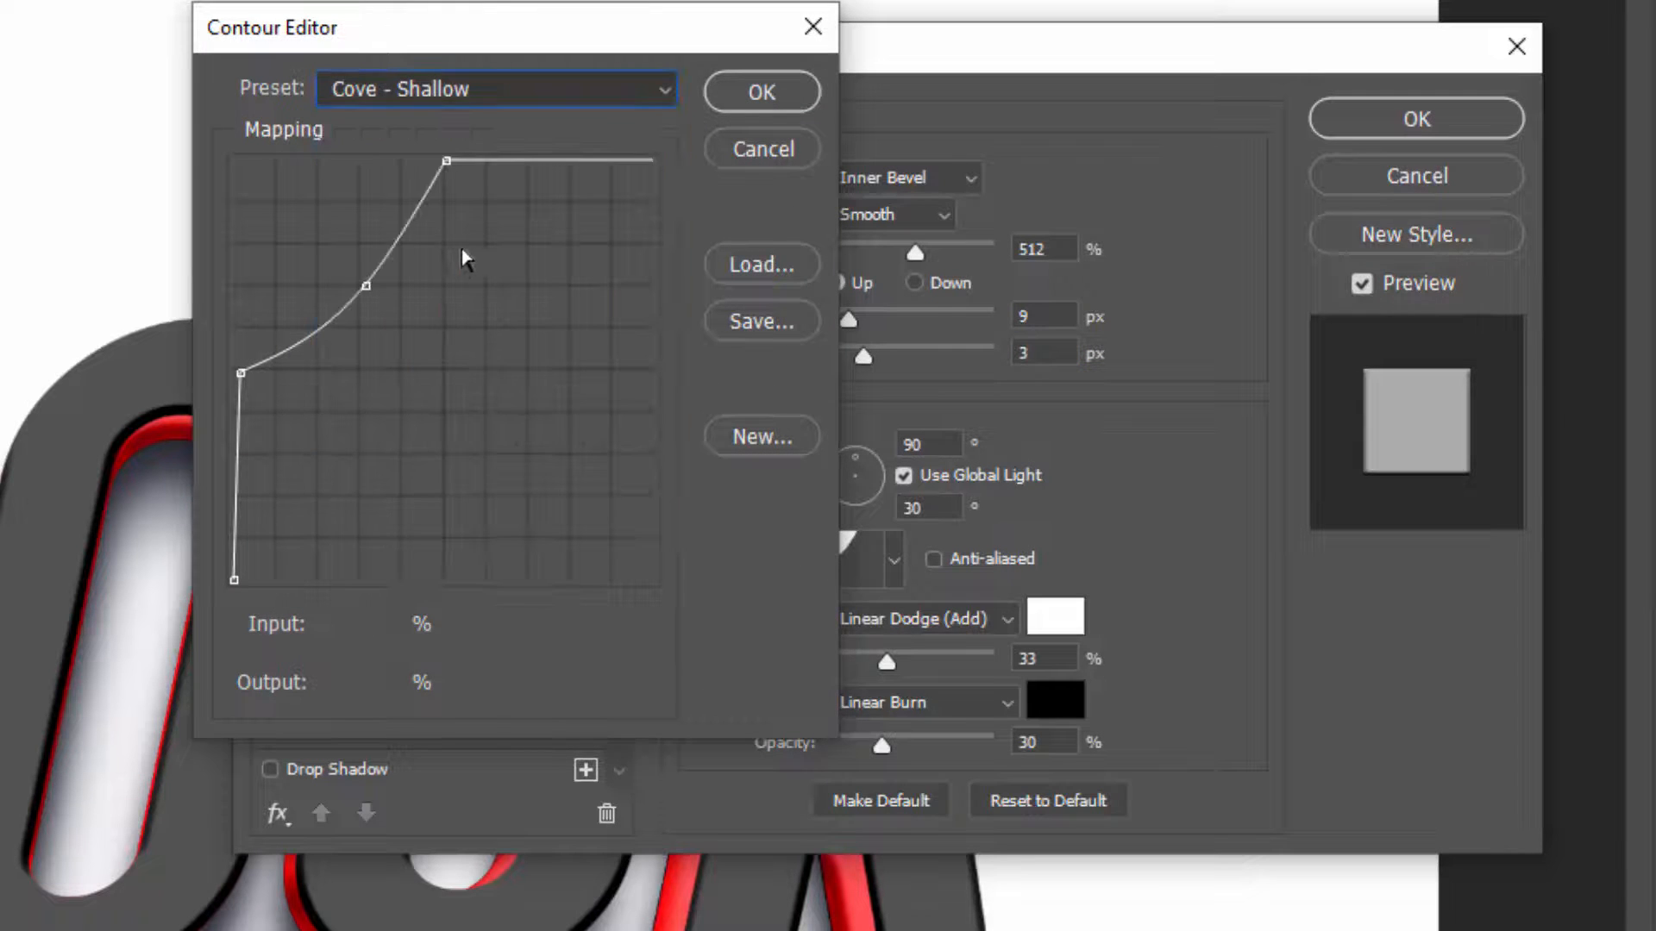
pyautogui.click(762, 93)
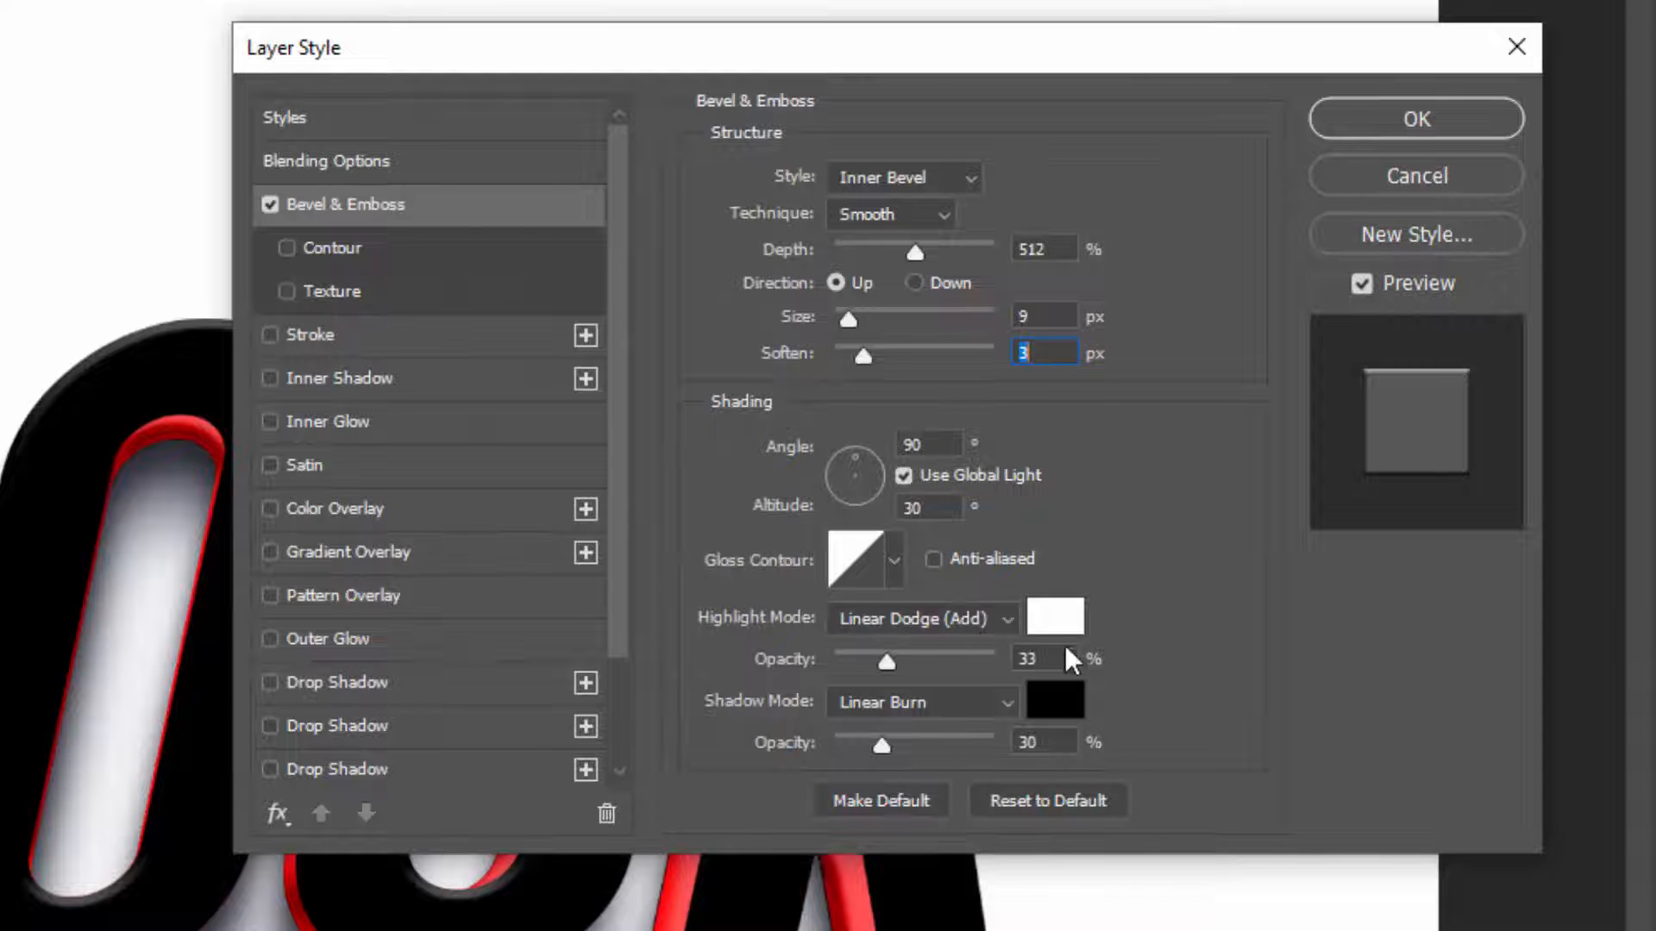
# Set the bevel's highlight opacity to 50% and its shadow opacity to 32%
pyautogui.click(1045, 658)
pyautogui.write('50')
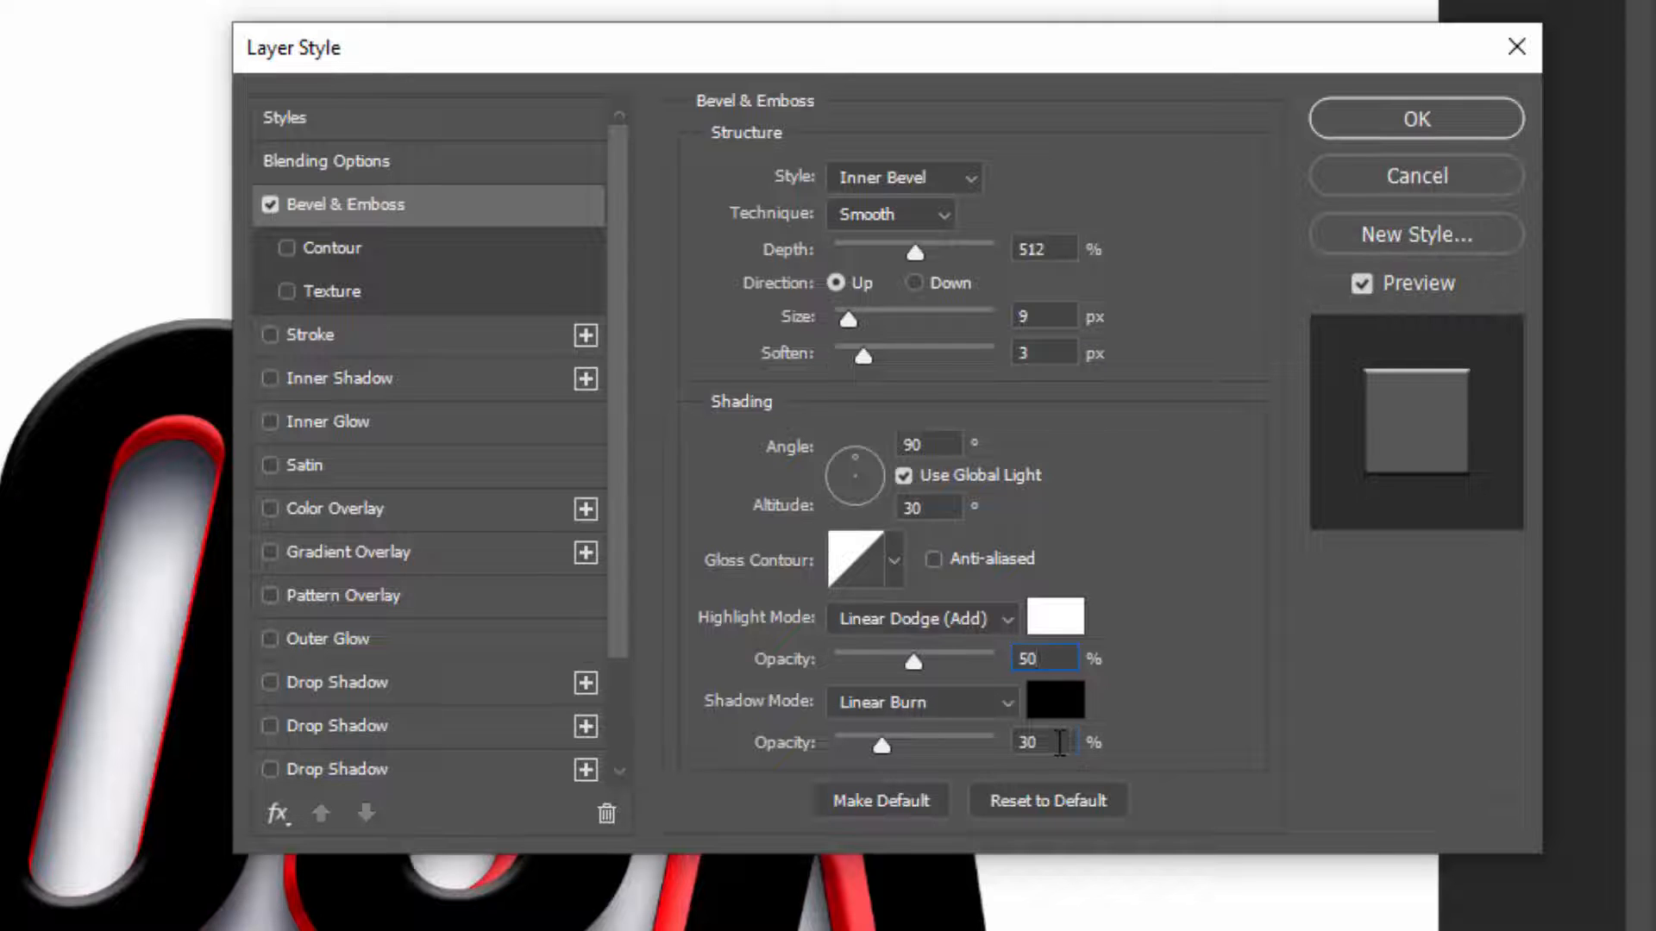
pyautogui.press('Tab')
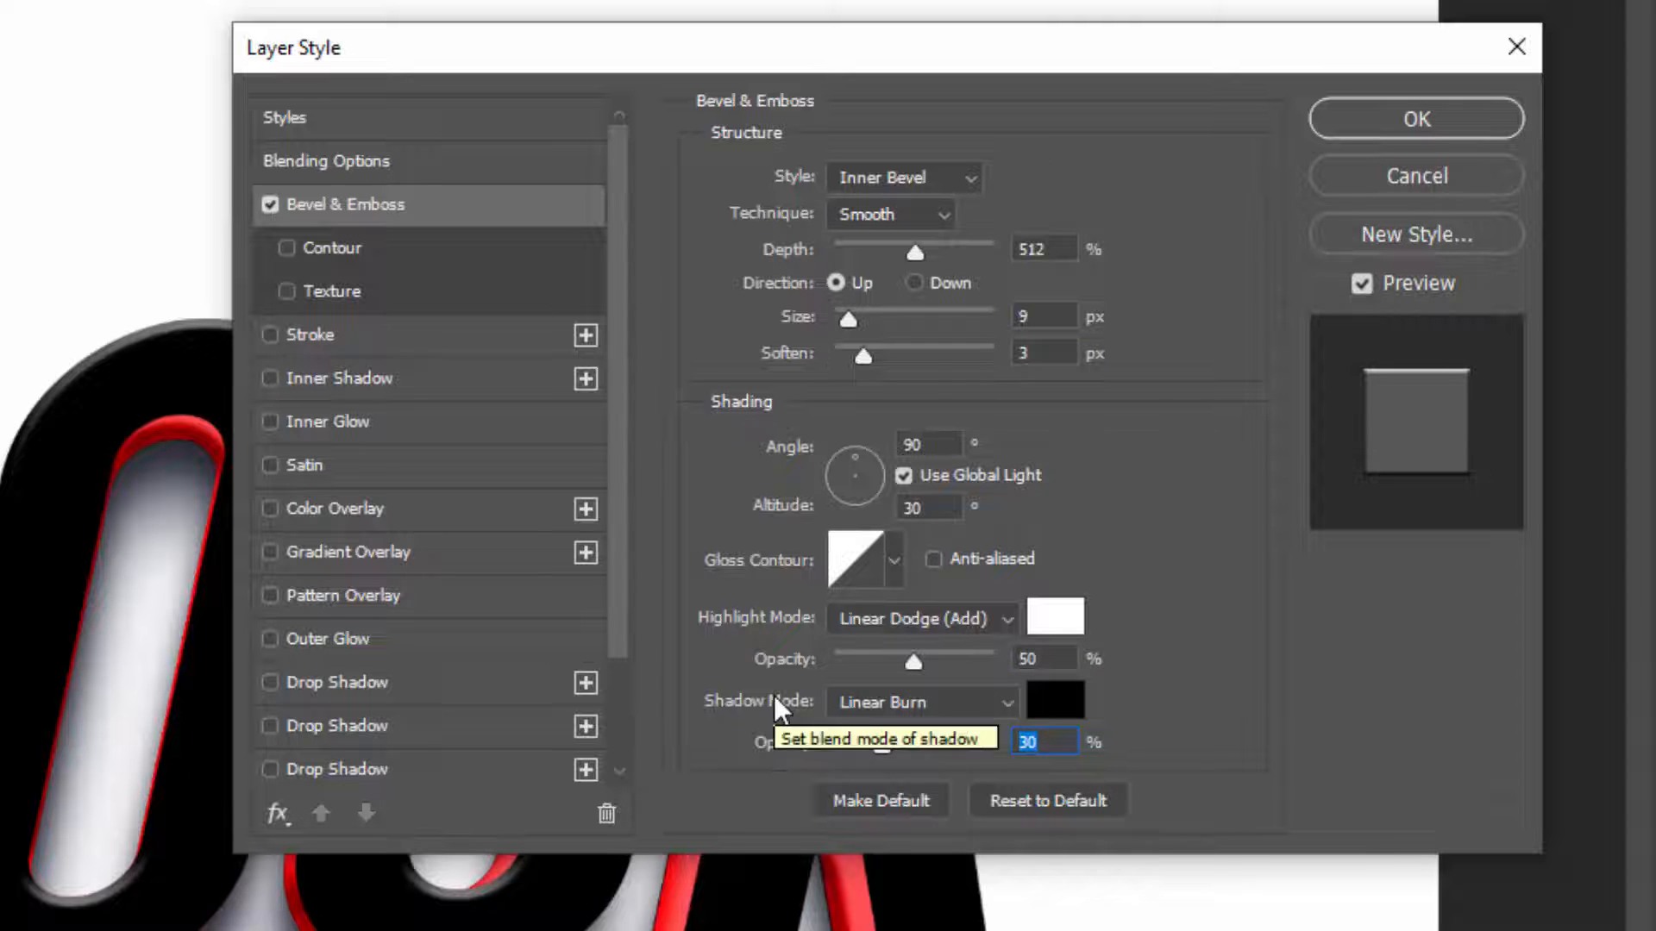
pyautogui.write('32')
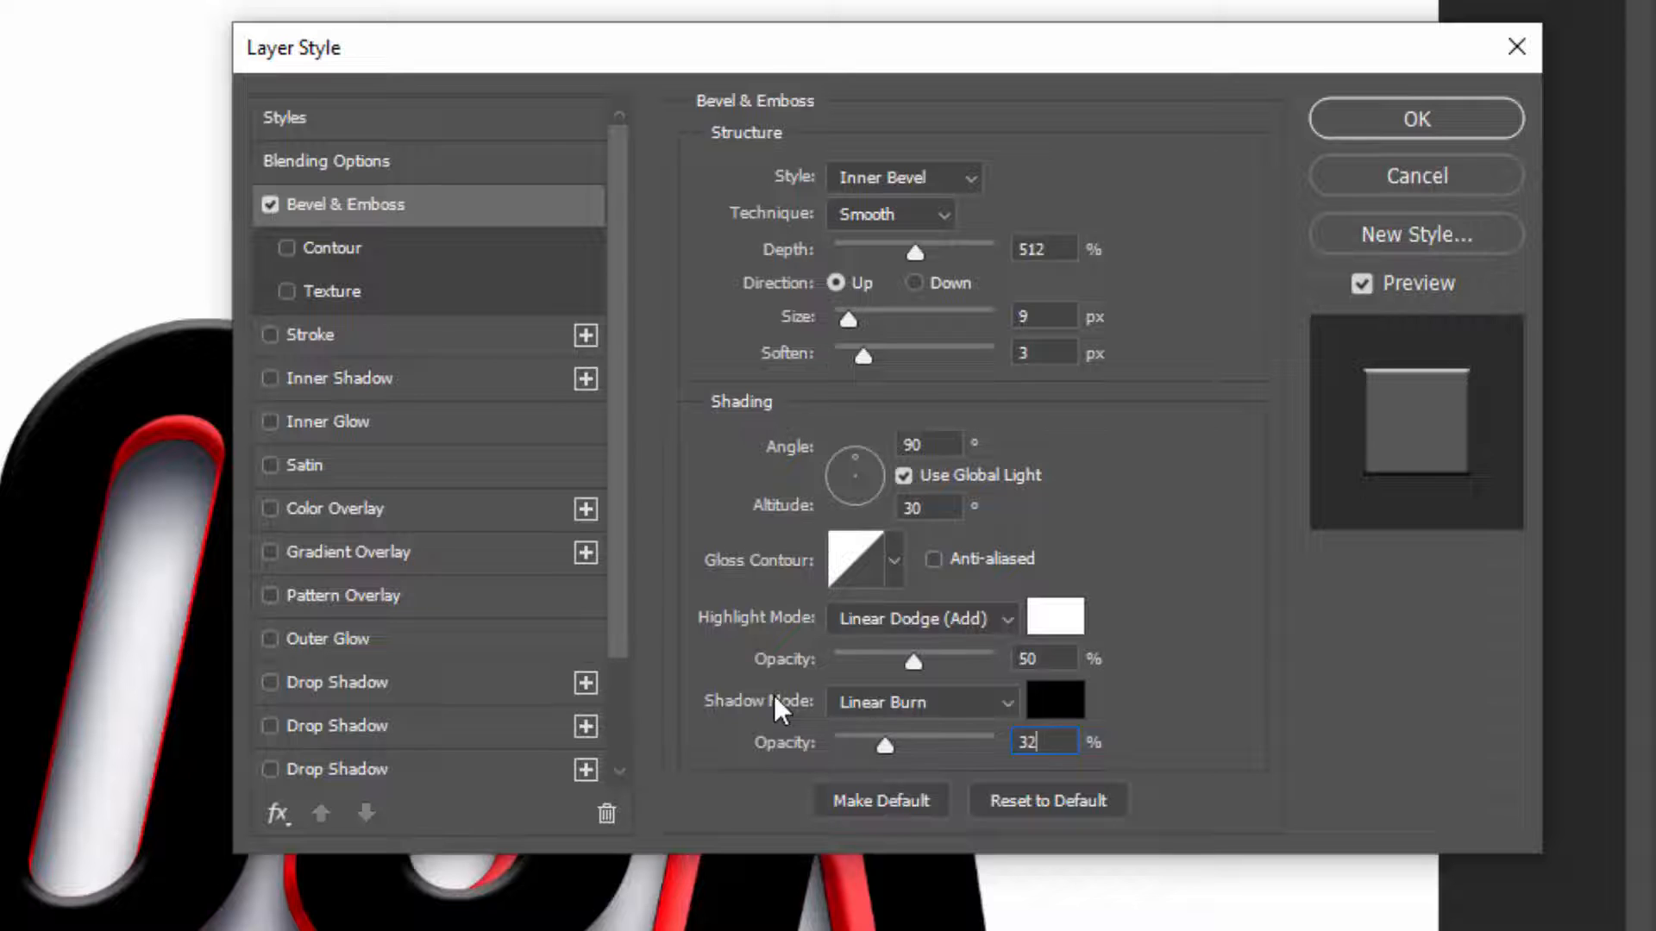
# Enable a Stroke on the top 800K layer with a size of 5 px and its position set to Outside
pyautogui.click(352, 334)
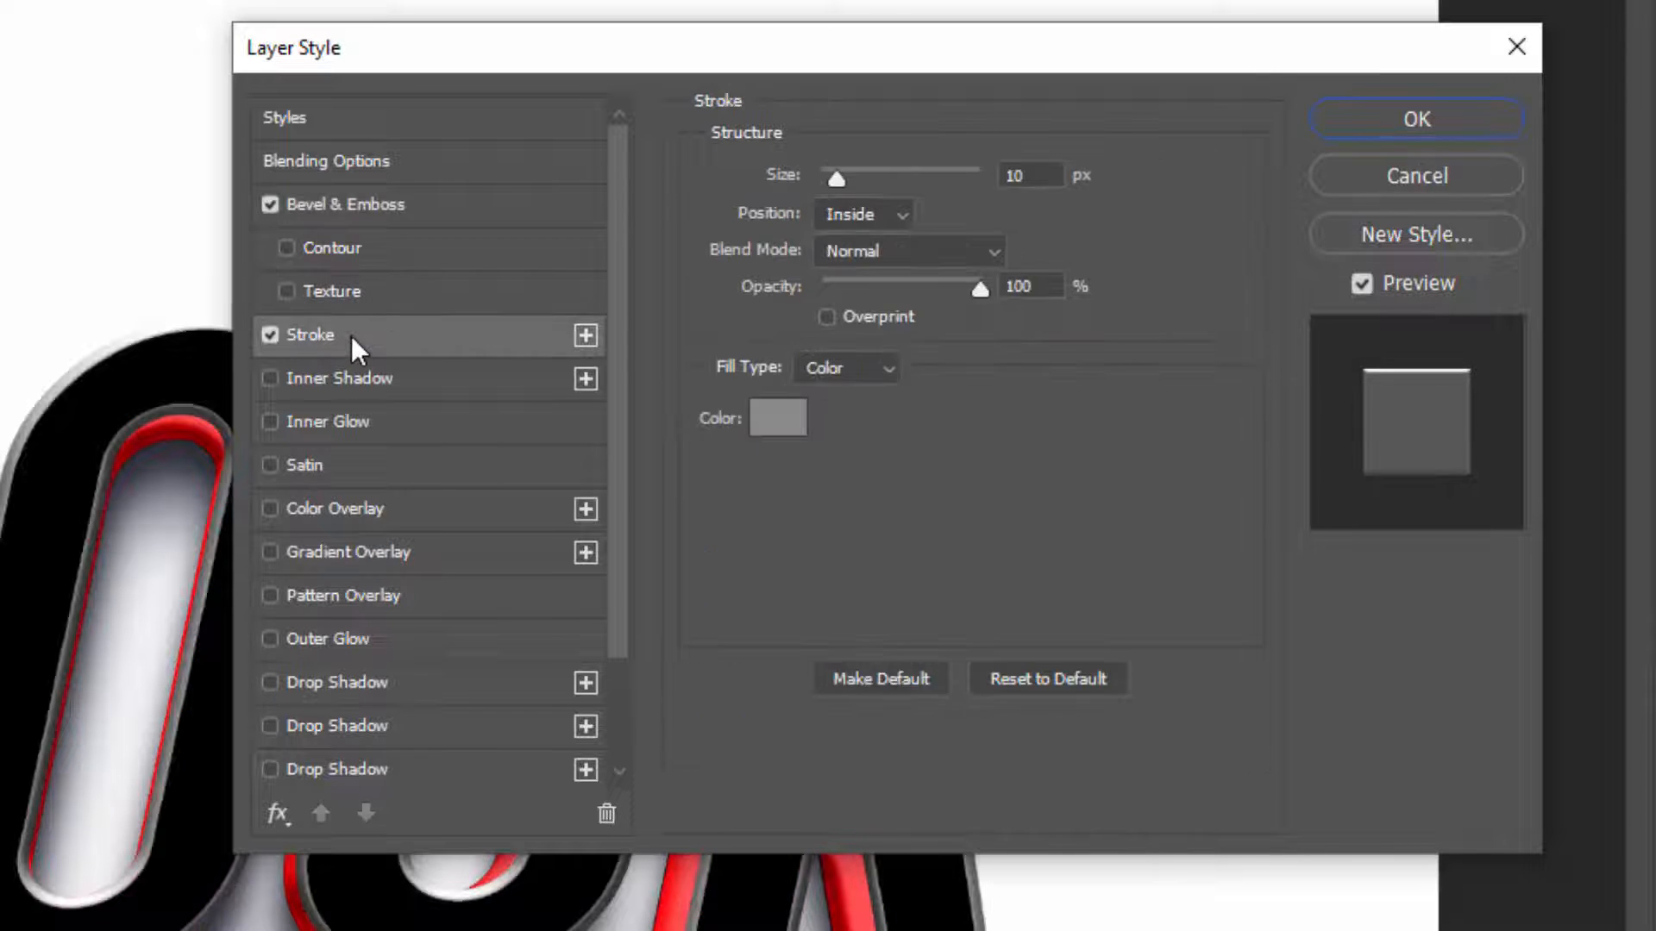
pyautogui.click(1031, 176)
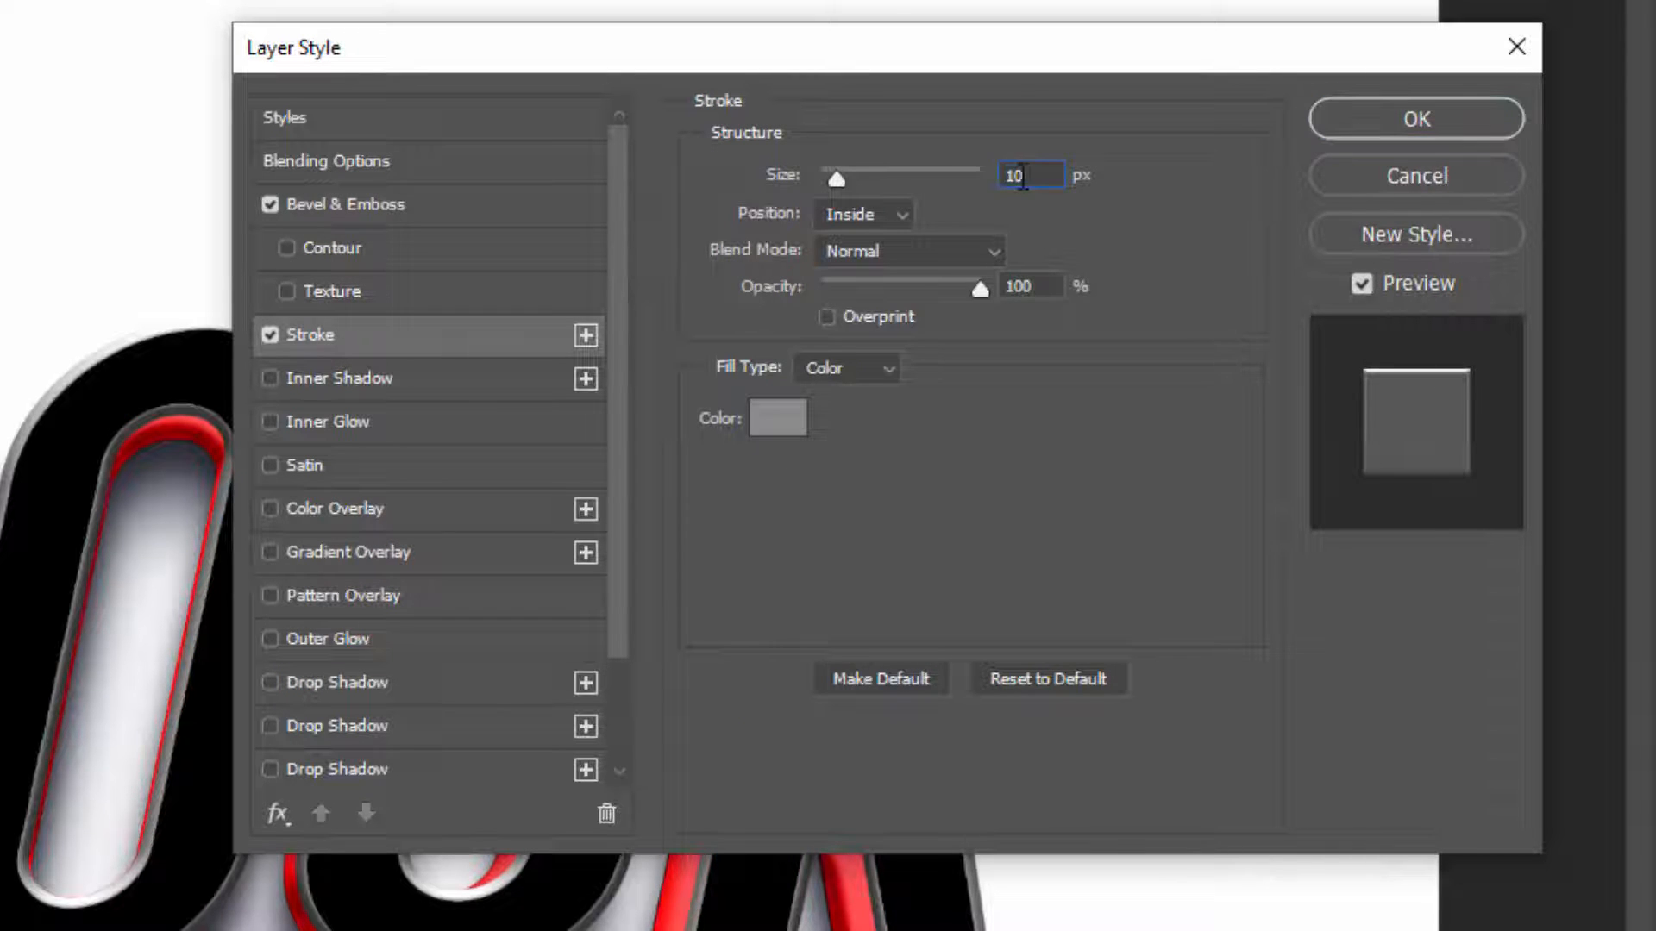
pyautogui.write('5')
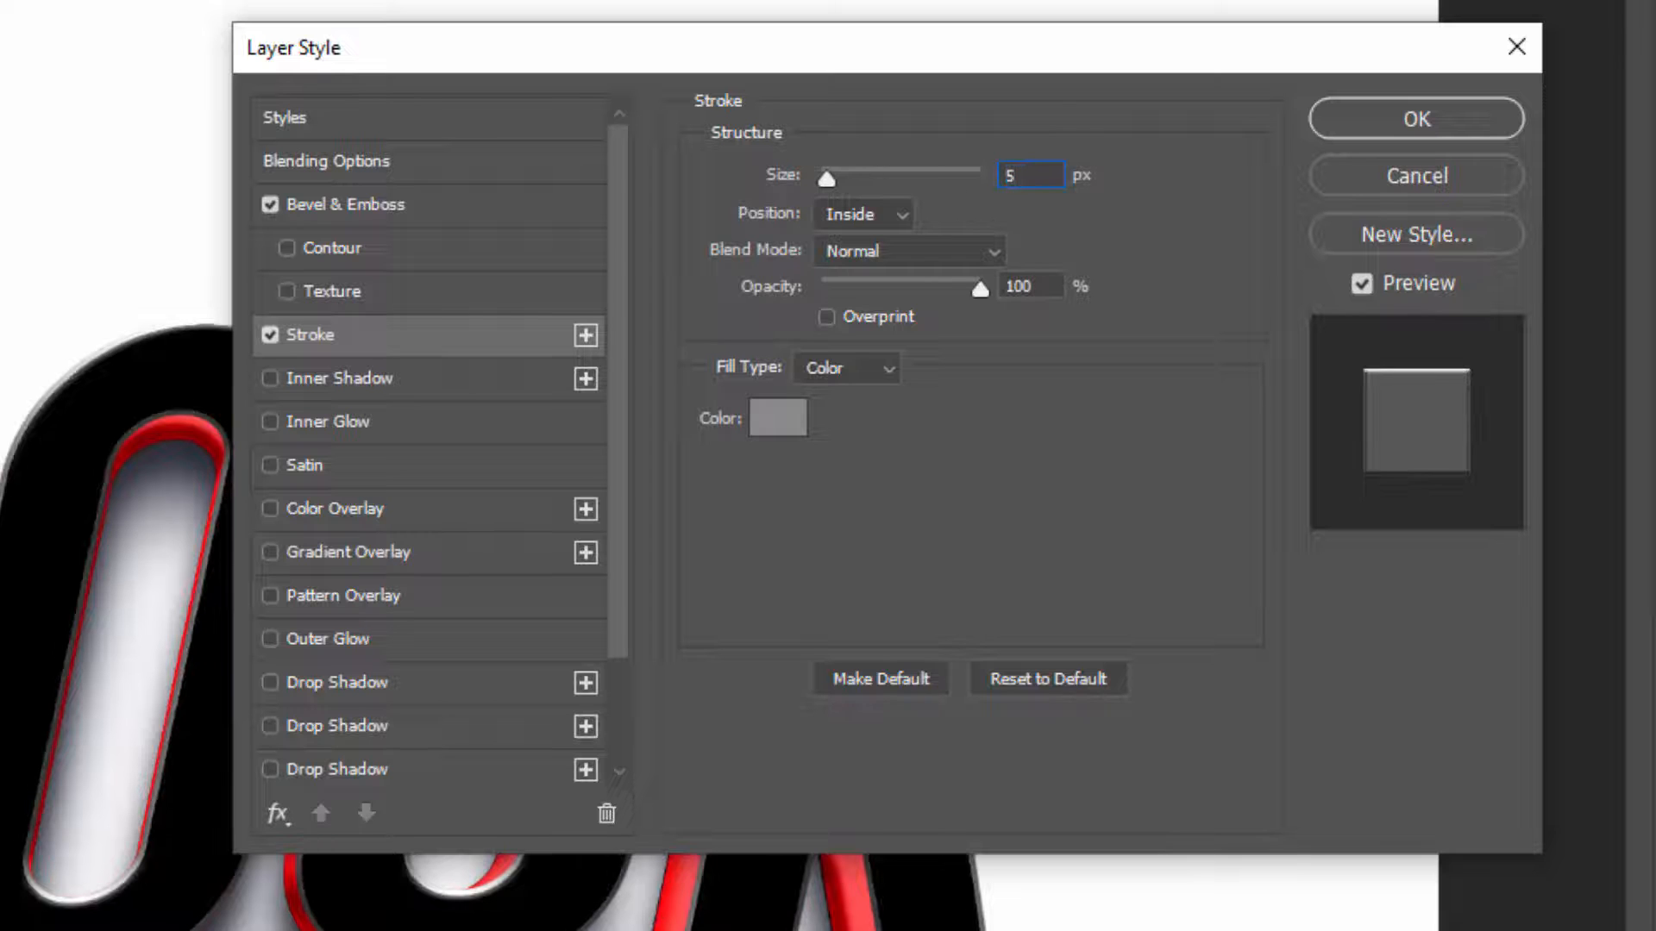
pyautogui.press('Up')
pyautogui.press('Up')
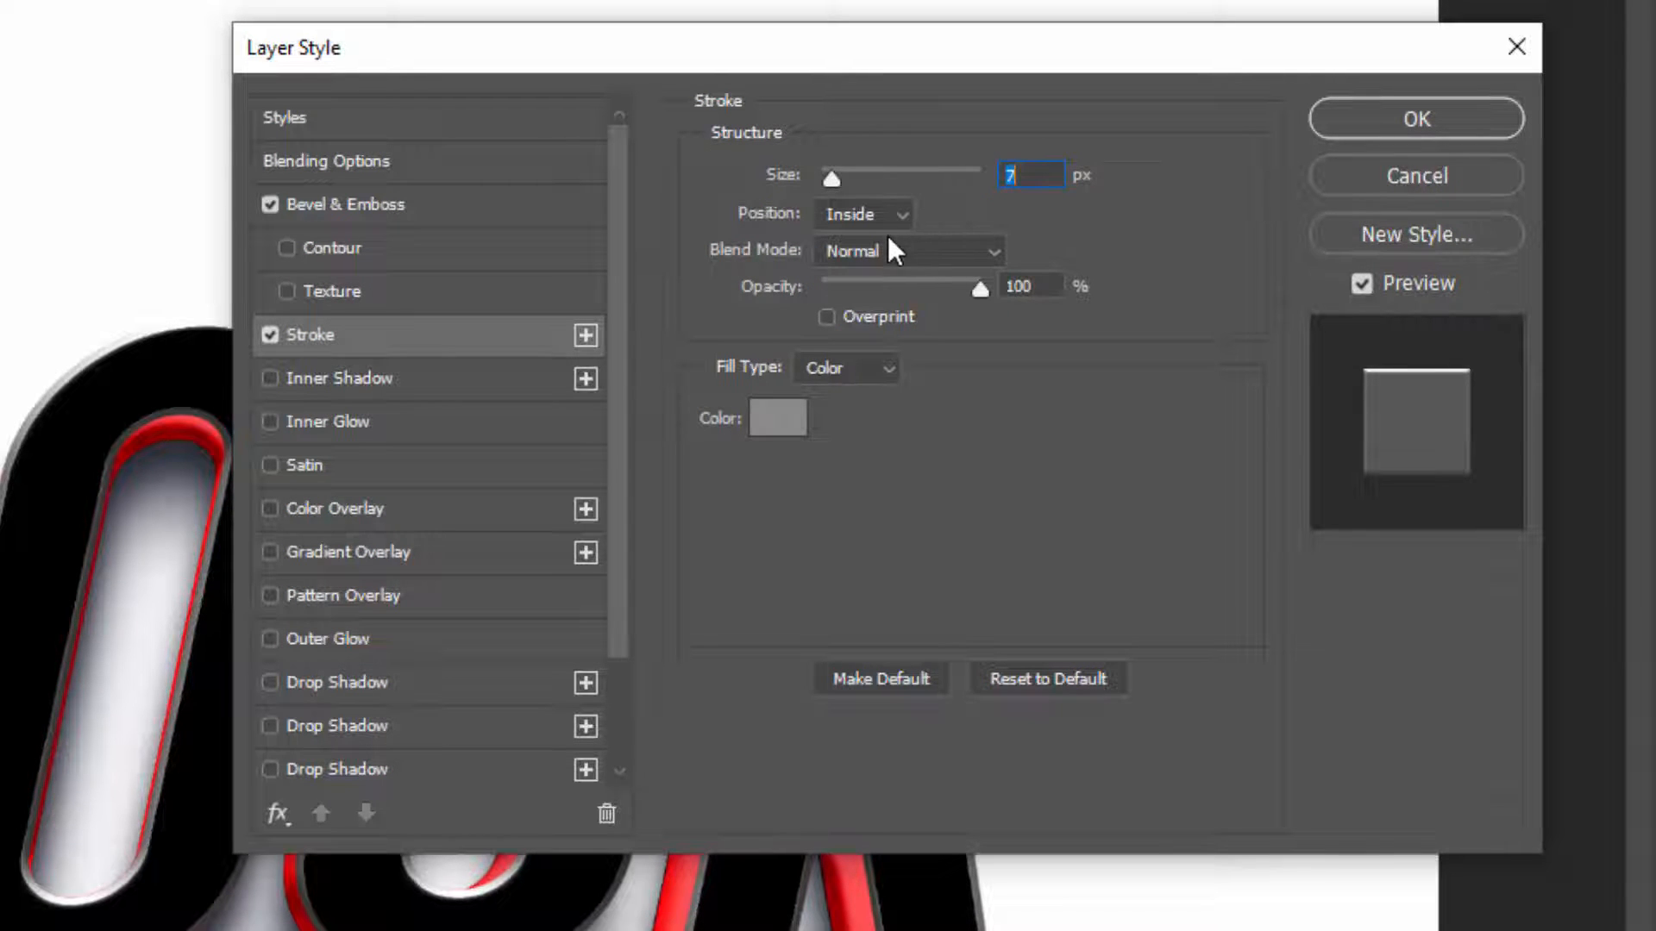
pyautogui.click(873, 211)
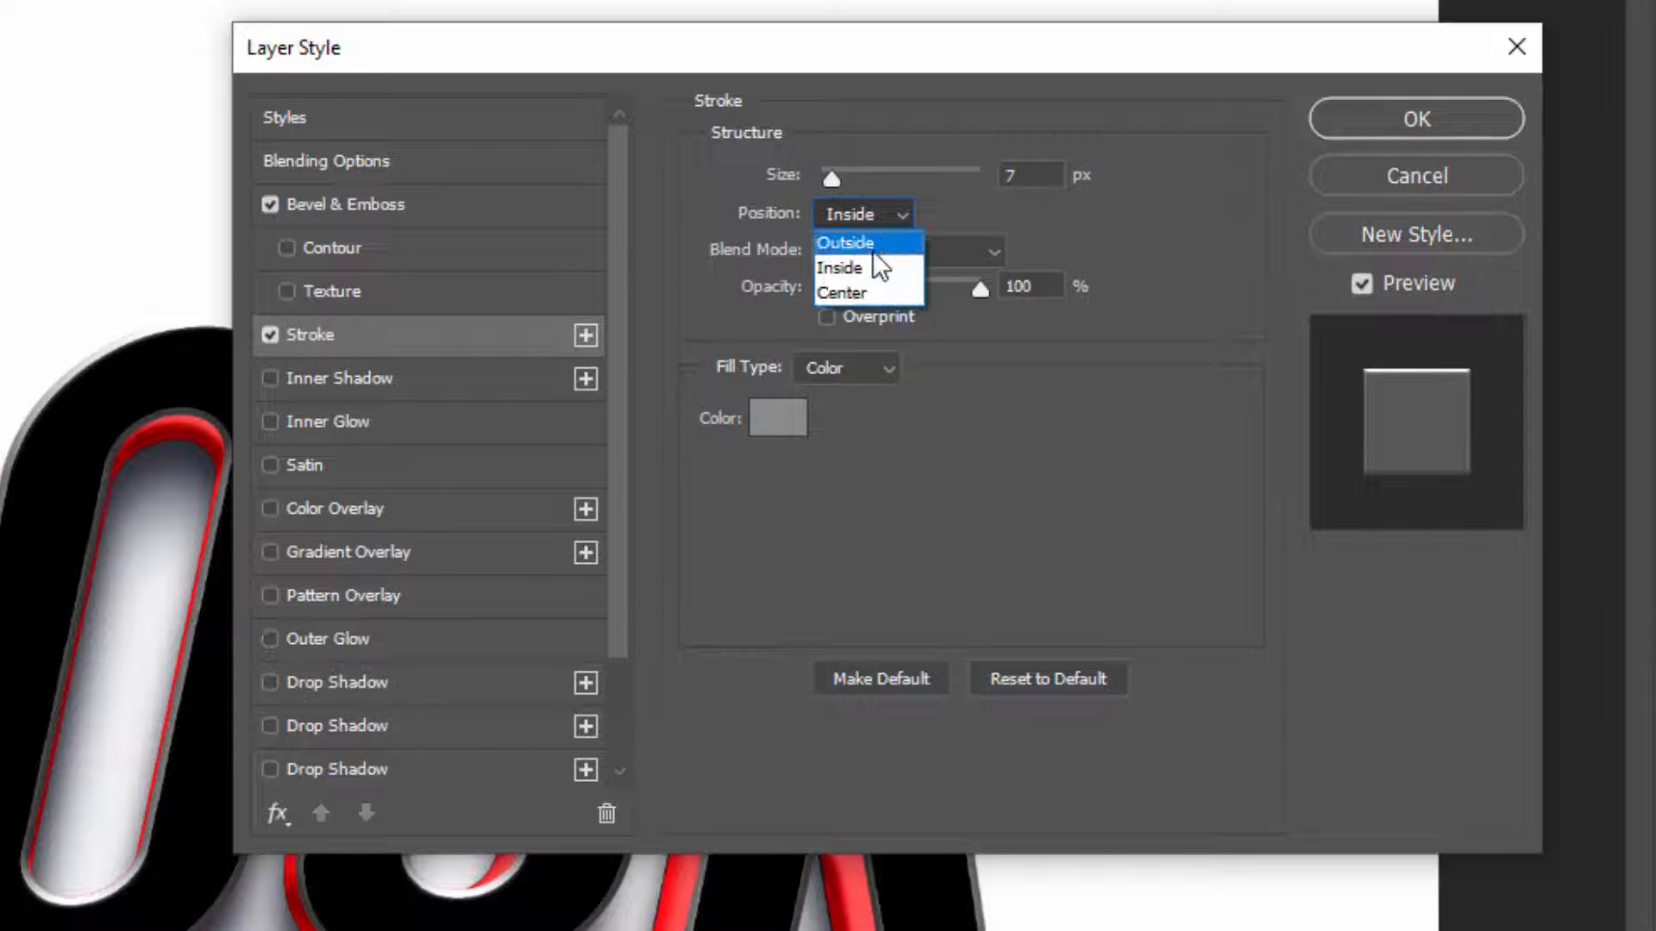
pyautogui.click(871, 244)
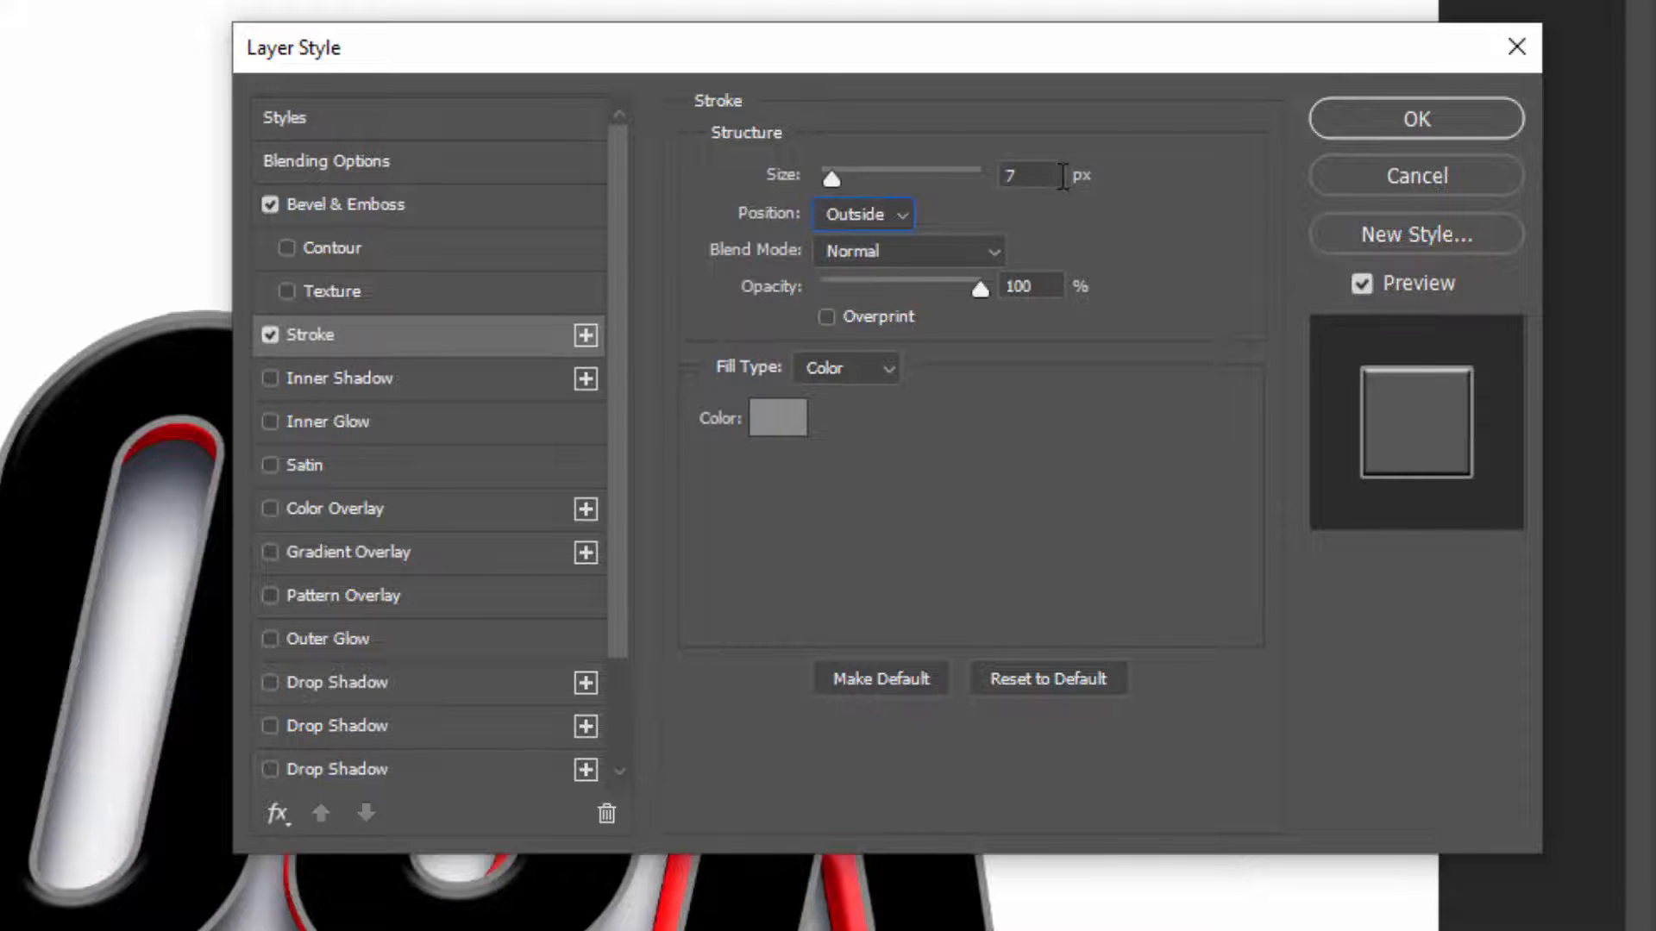
pyautogui.moveTo(1061, 176); pyautogui.dragTo(967, 175)
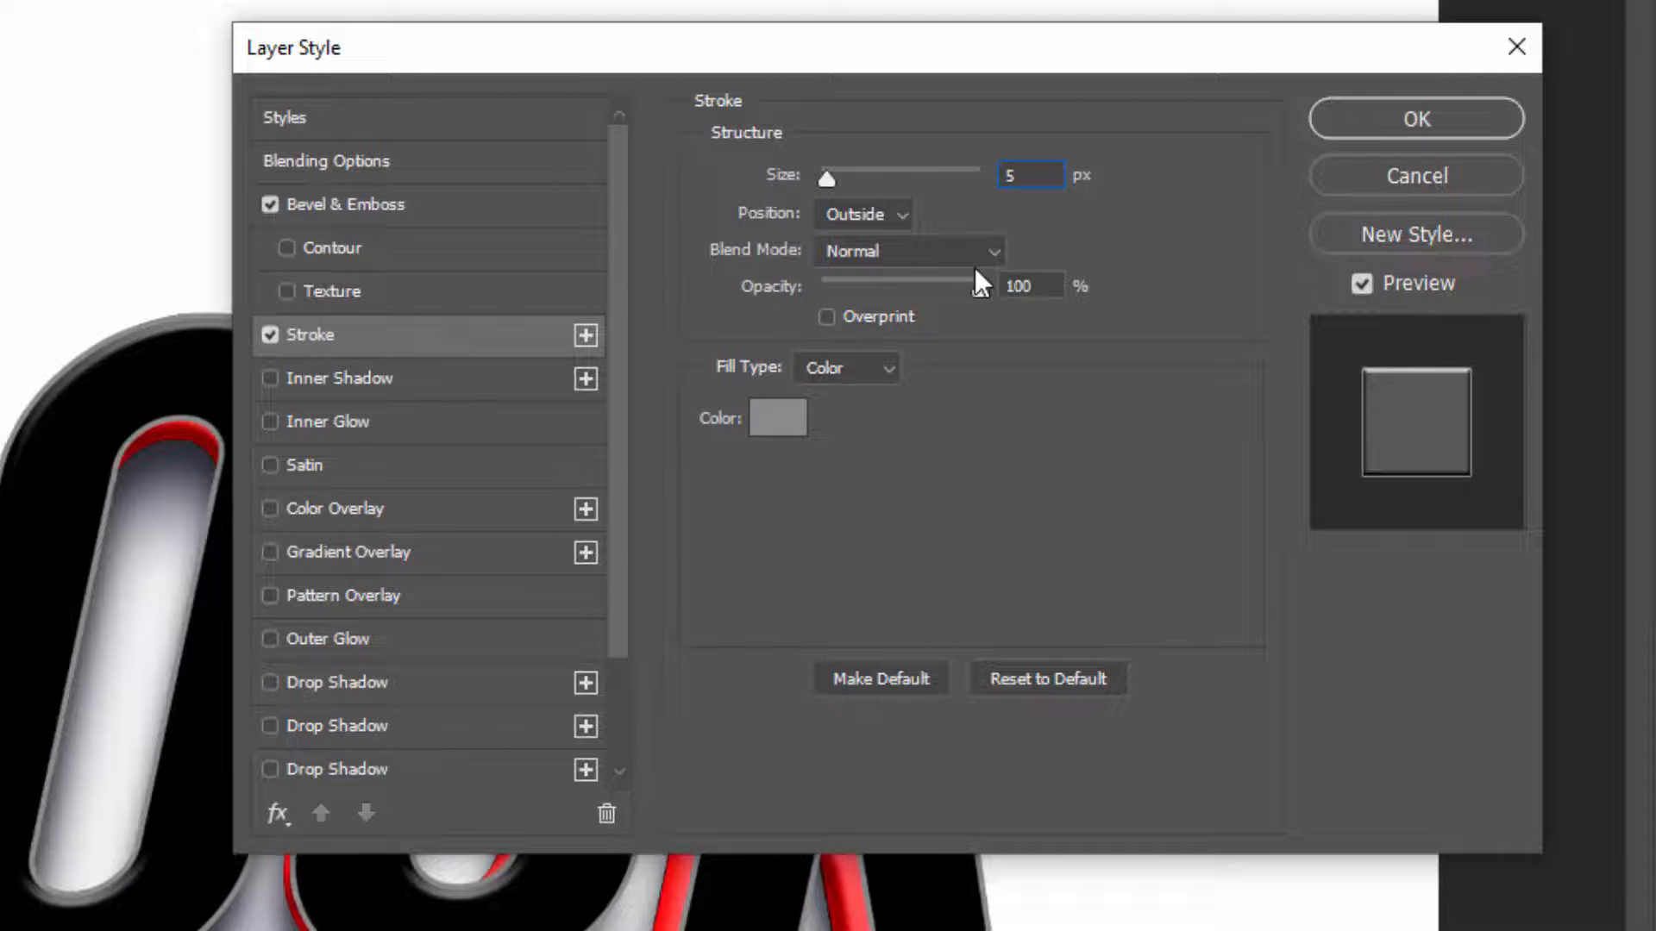
# Set the stroke color to white (ffffff)
pyautogui.click(778, 419)
pyautogui.write('ffffff')
pyautogui.click(865, 118)
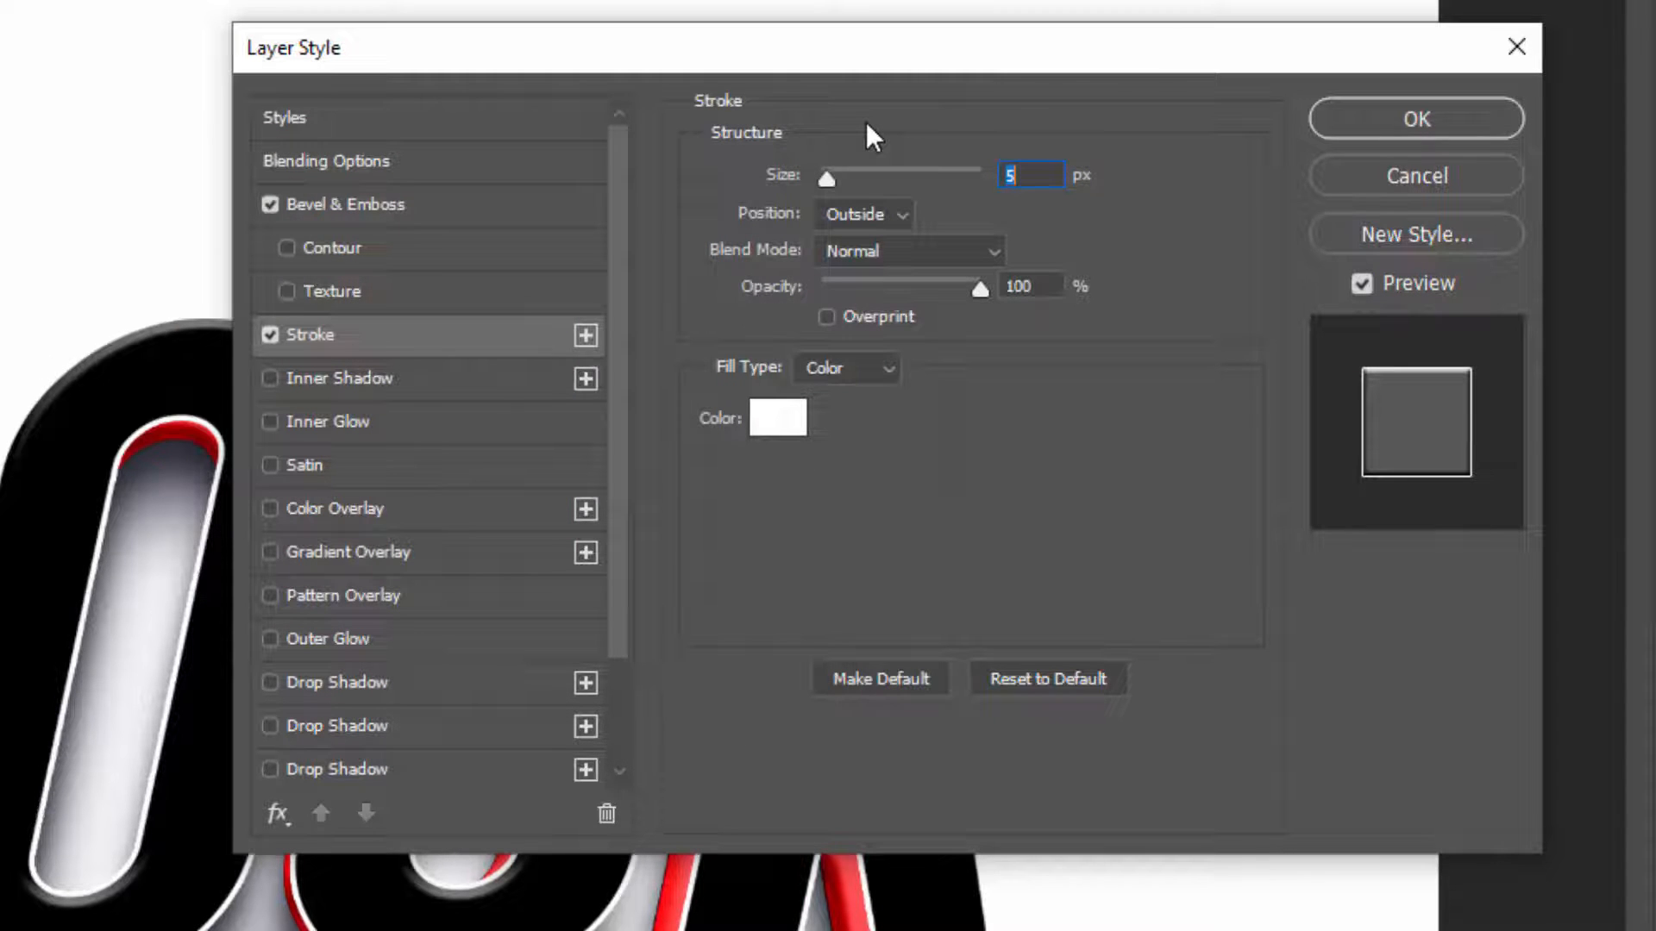
# Enable an Inner Shadow on the layer and set its color to orange (fe8f00)
pyautogui.click(364, 380)
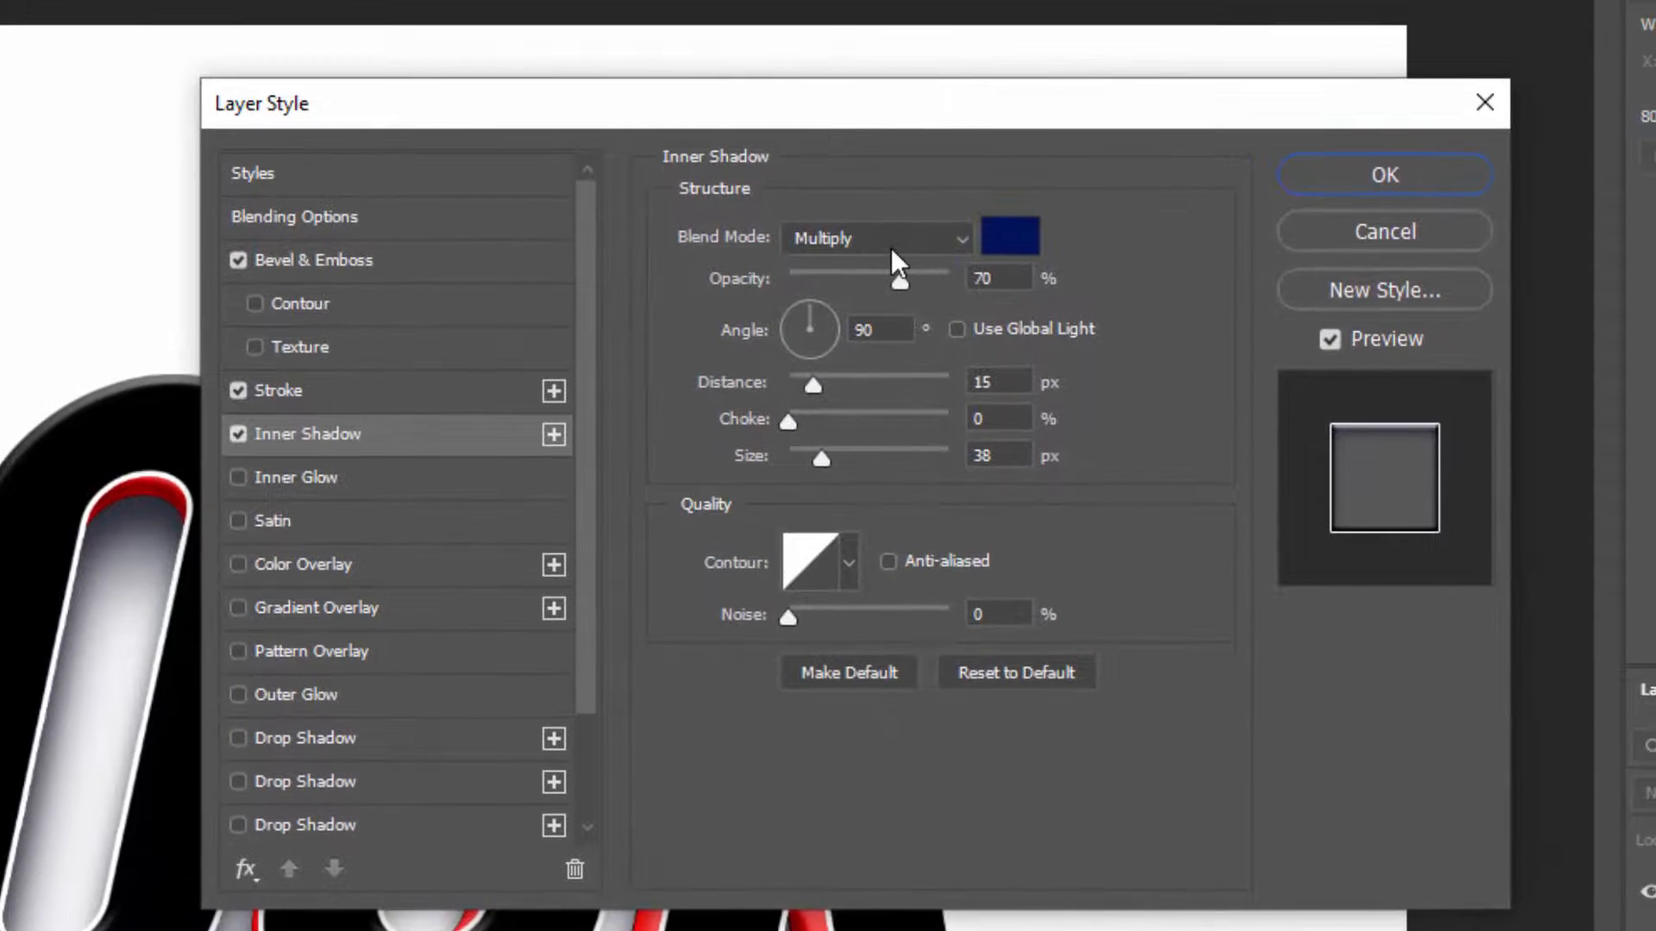
pyautogui.click(1017, 244)
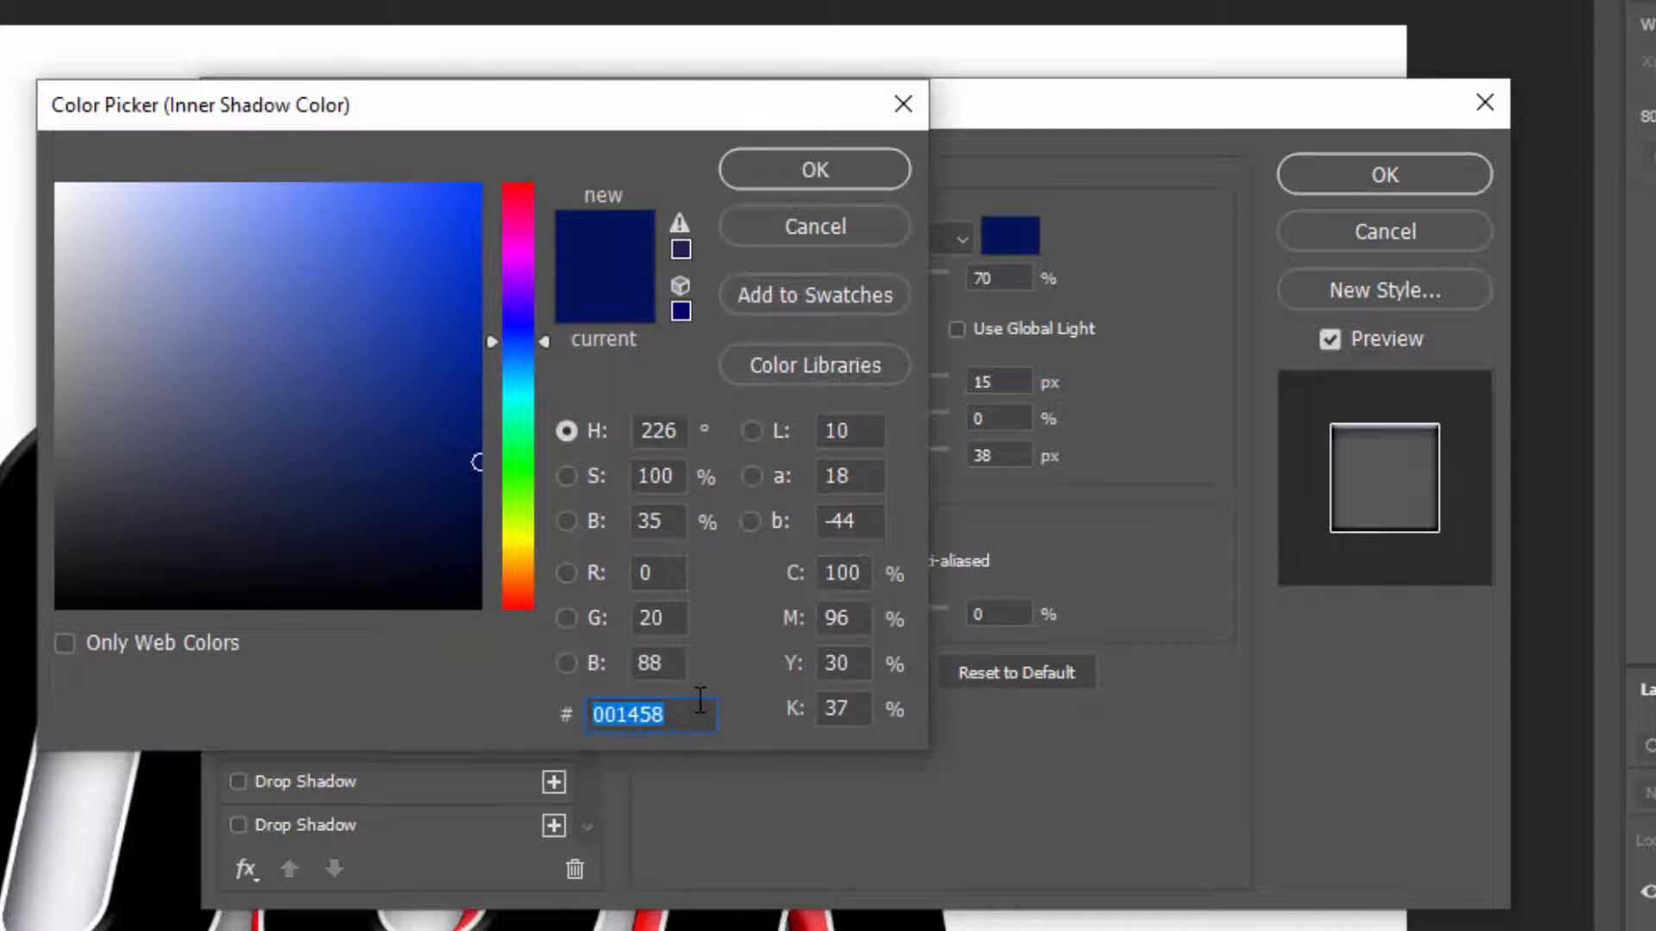
pyautogui.write('fe8f00')
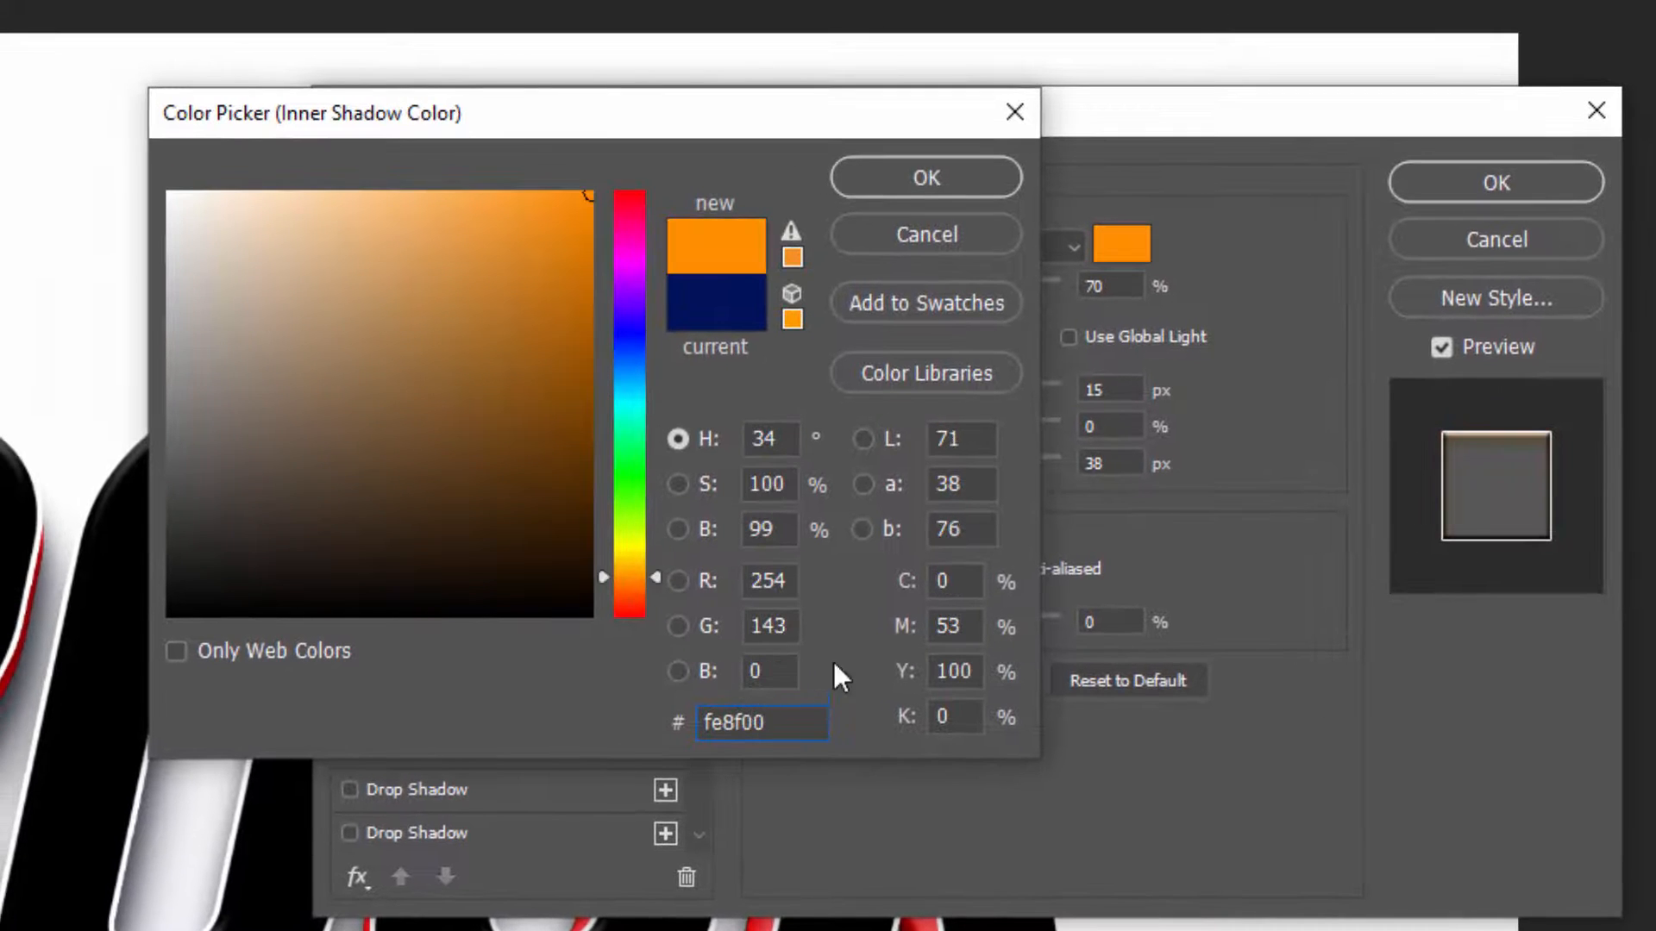
pyautogui.click(975, 177)
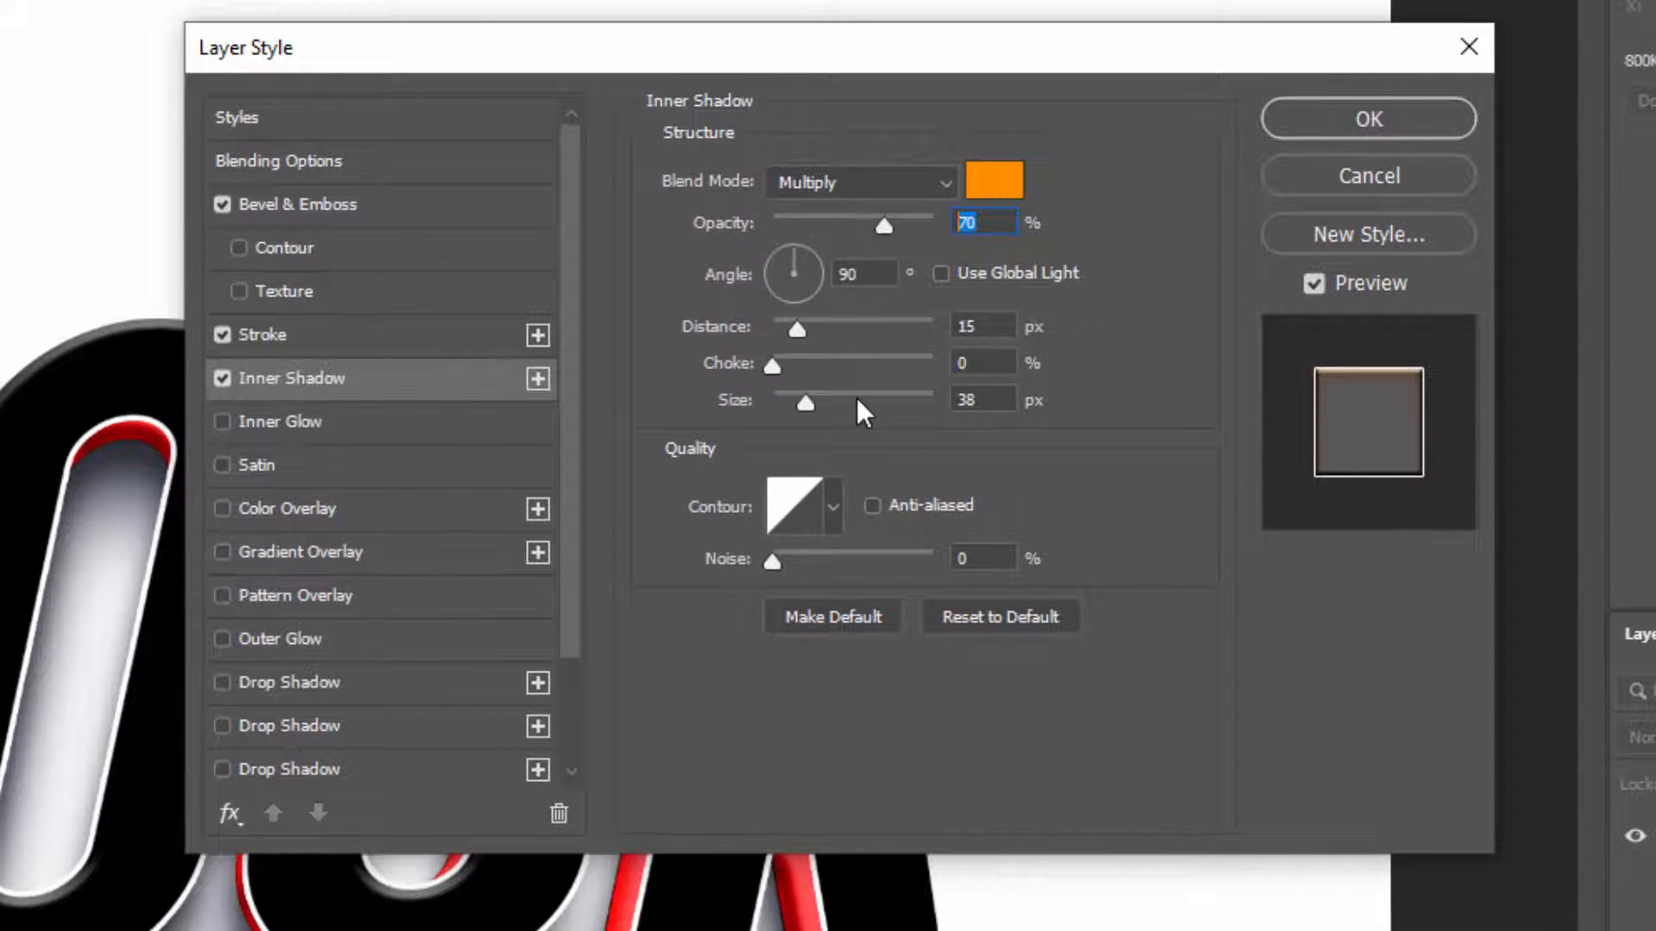
# Set the inner shadow's opacity to 68%, its distance to 12 px and its size to 21 px
pyautogui.write('68')
pyautogui.moveTo(1000, 327); pyautogui.dragTo(874, 319)
pyautogui.write('12')
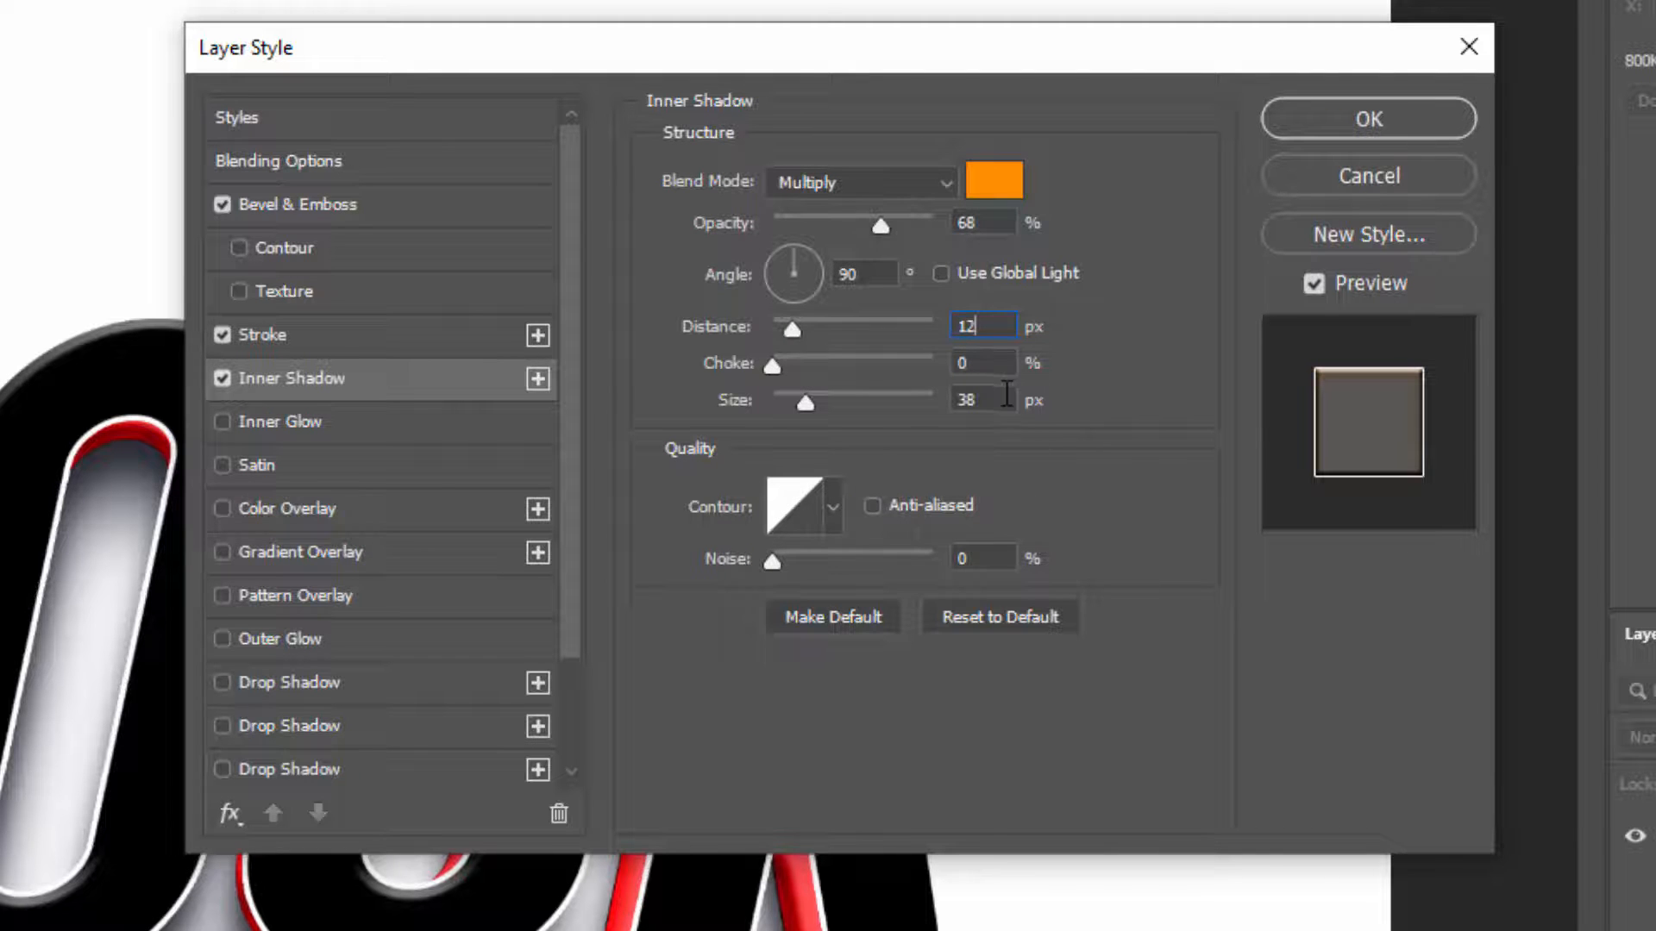
pyautogui.moveTo(1000, 399); pyautogui.dragTo(940, 399)
pyautogui.write('21')
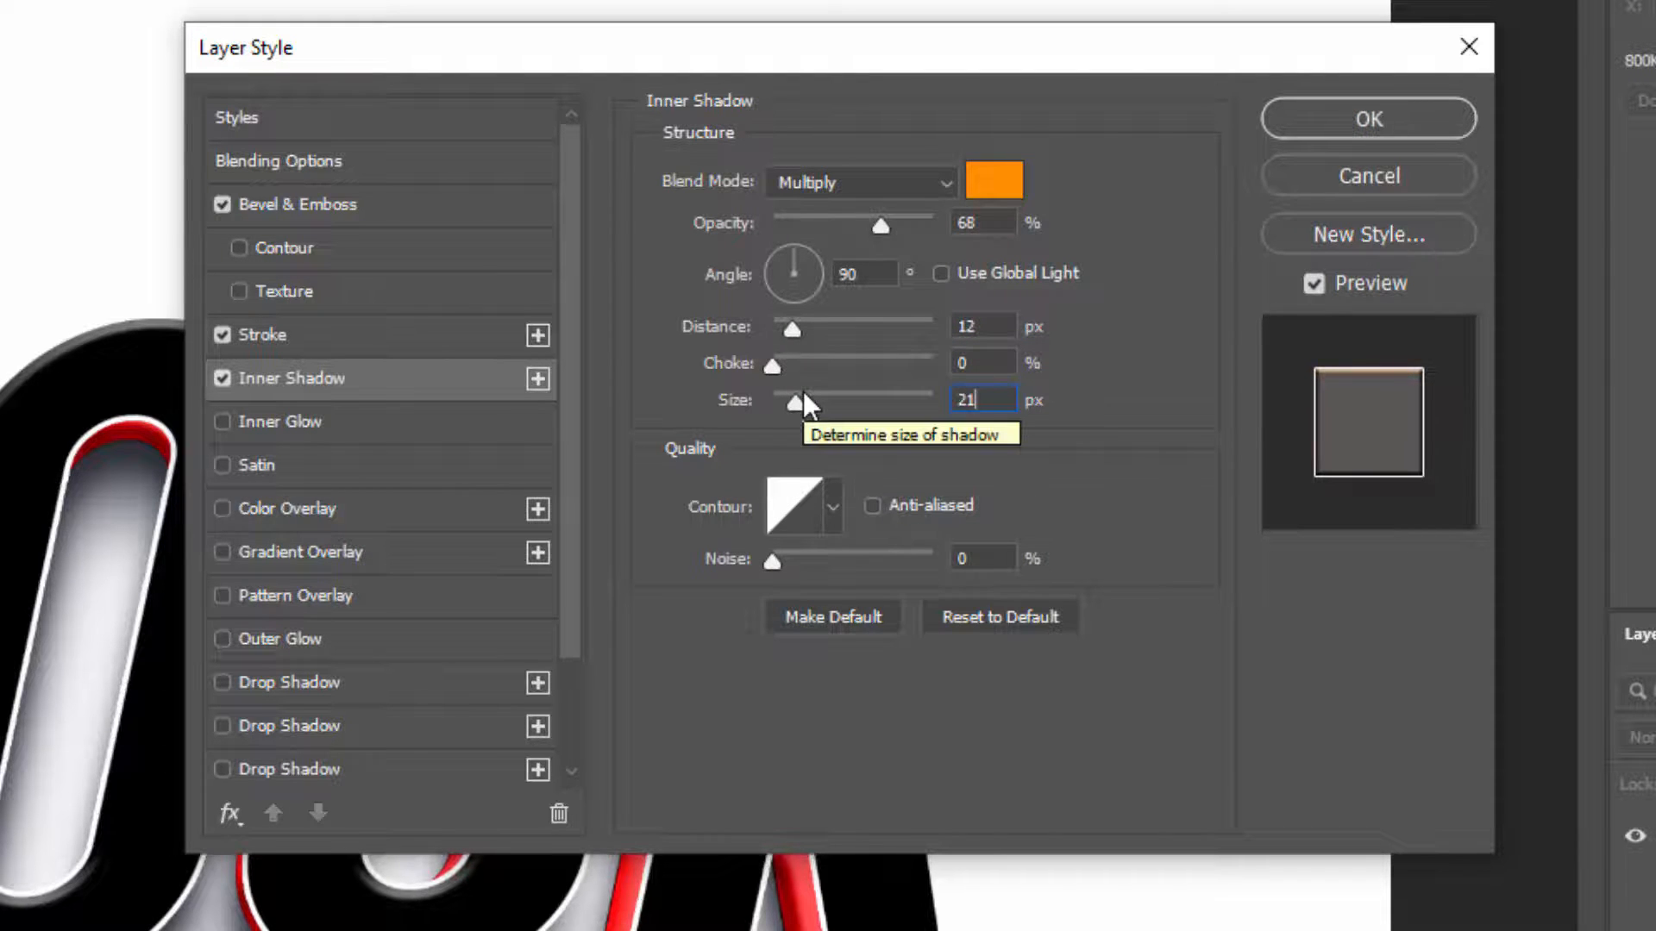
# Enable a Gradient Overlay and recolor its gradient's 0% stop to purple (a14097)
pyautogui.click(358, 550)
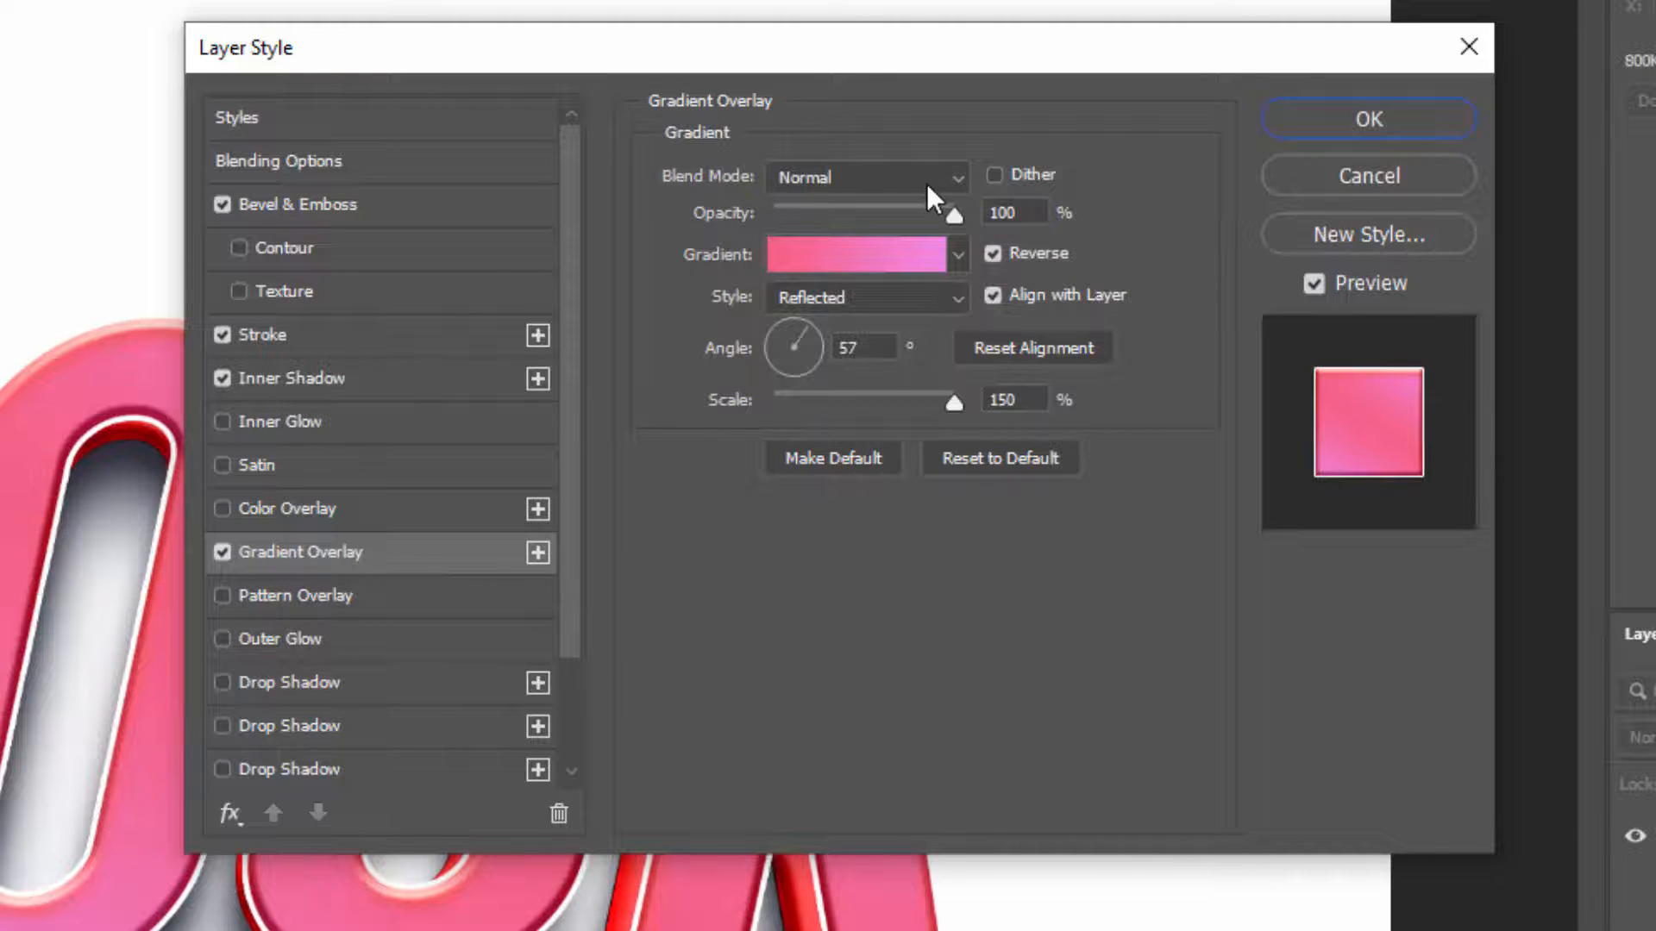
pyautogui.click(829, 251)
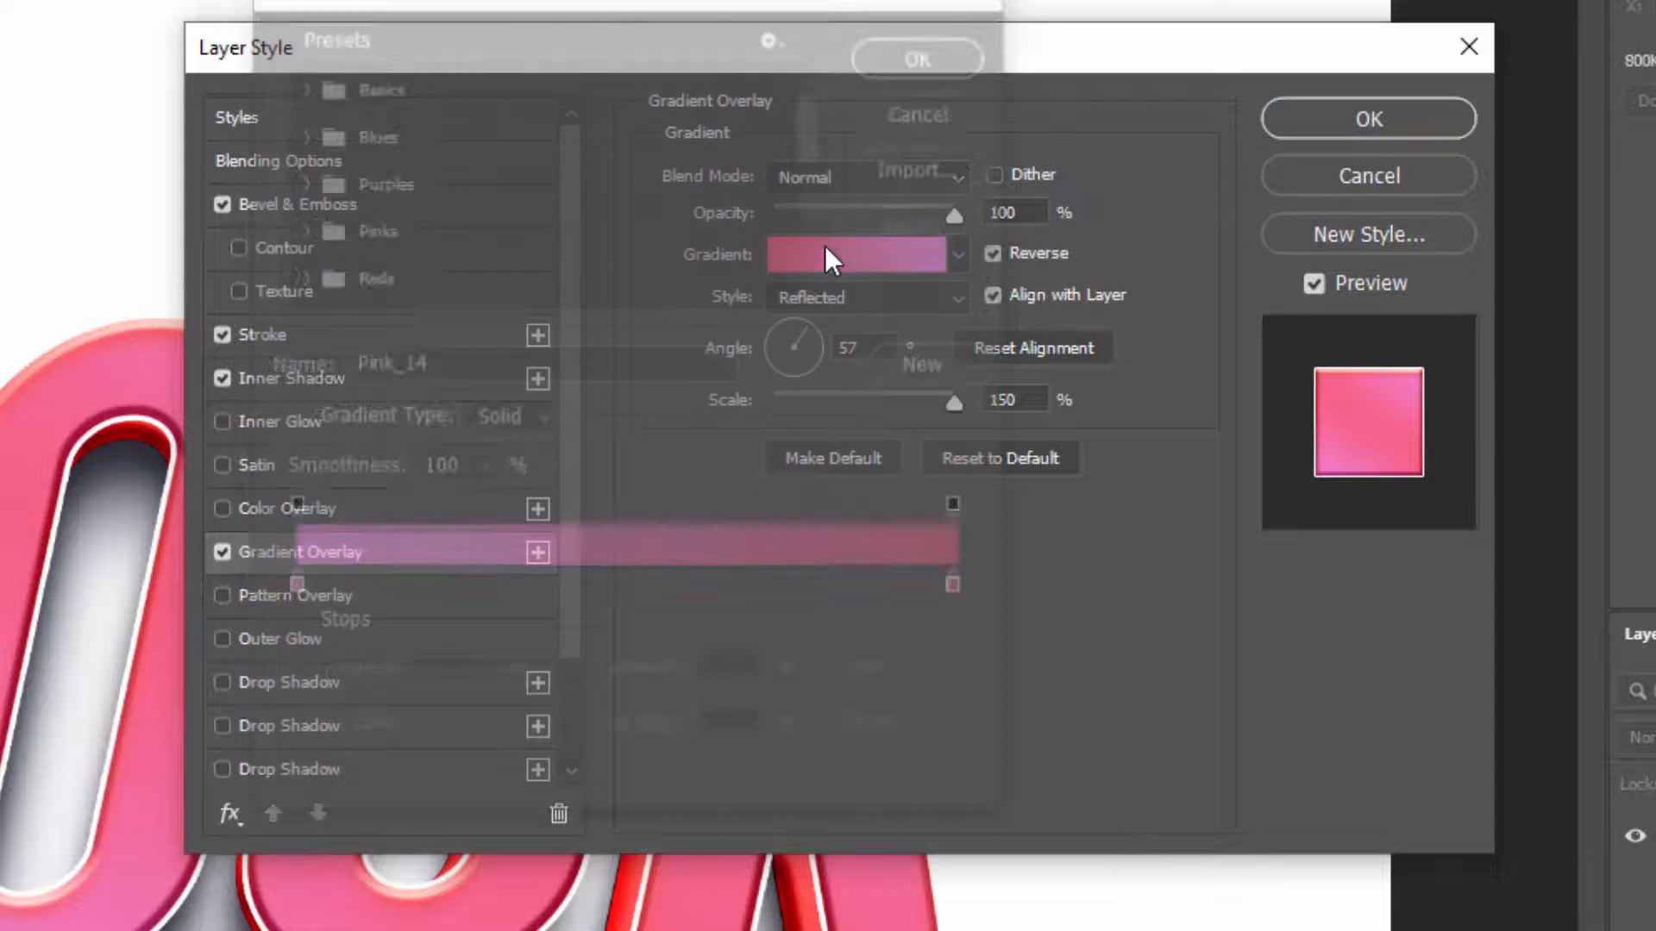
pyautogui.click(287, 592)
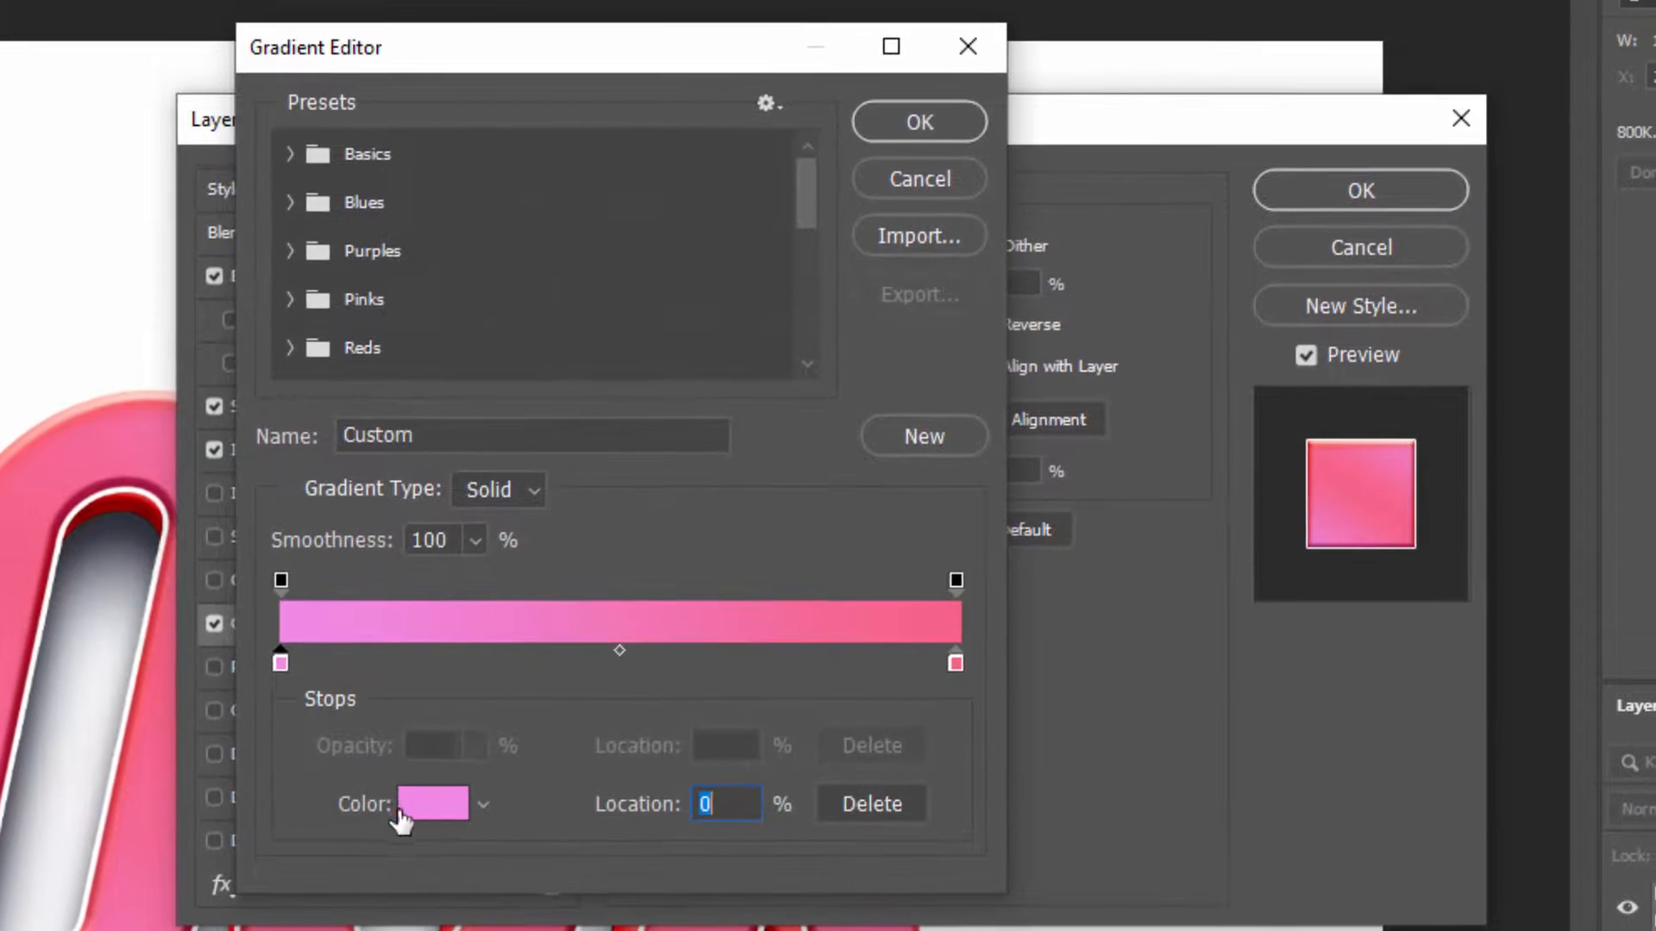
pyautogui.click(408, 802)
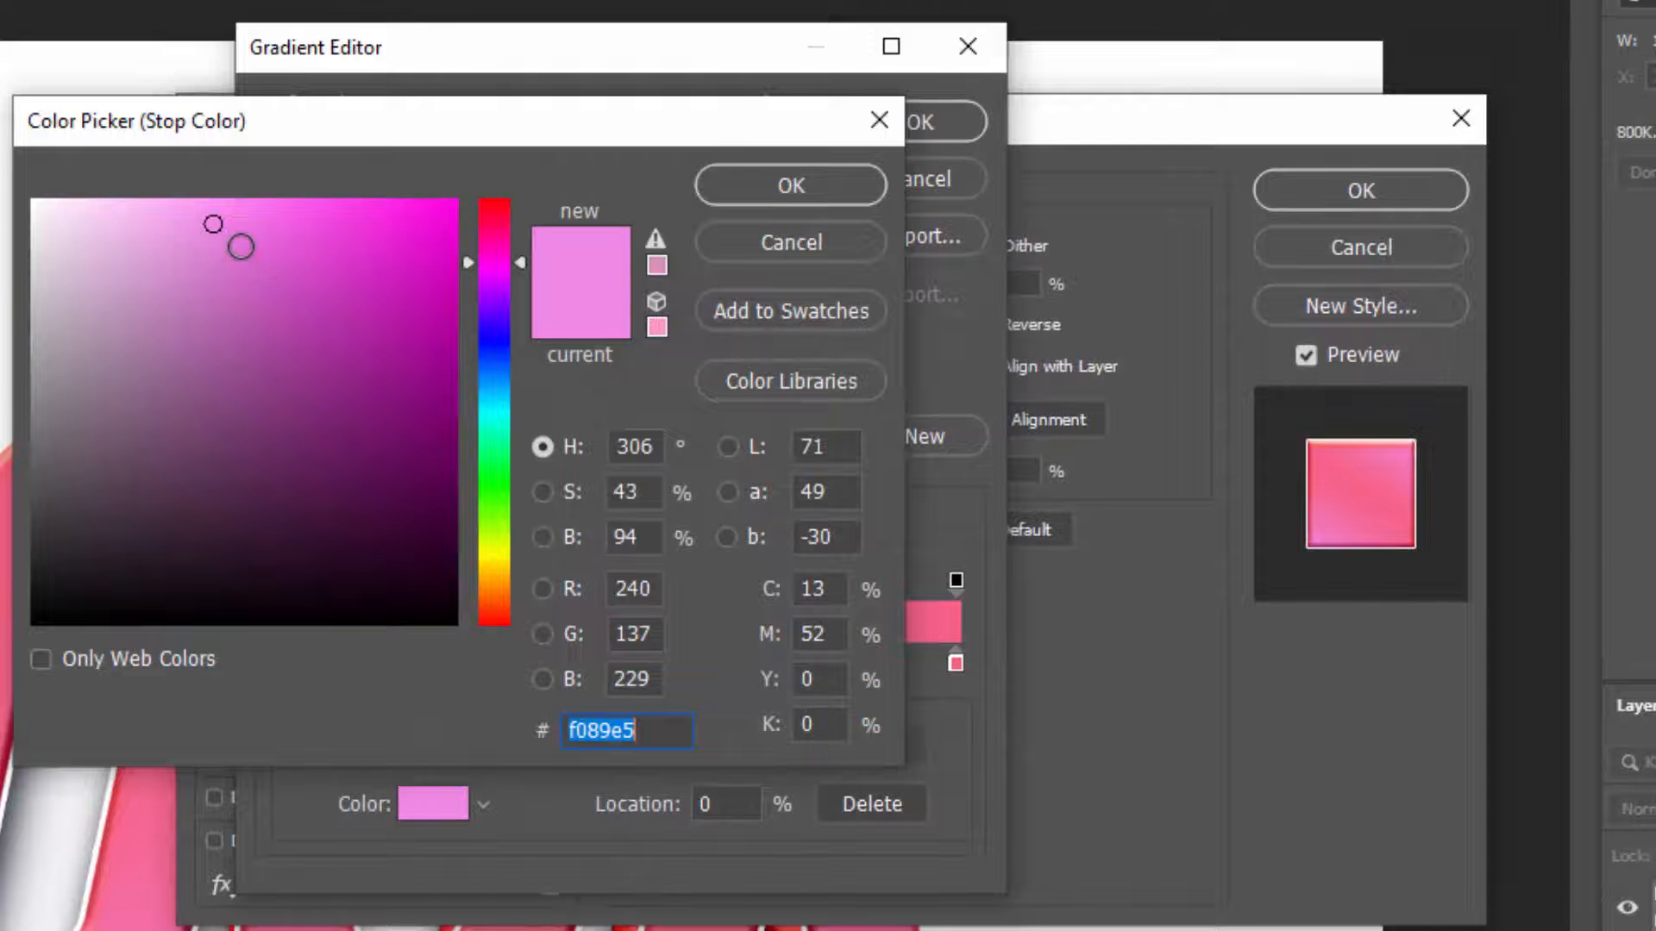
pyautogui.moveTo(241, 247); pyautogui.dragTo(286, 356)
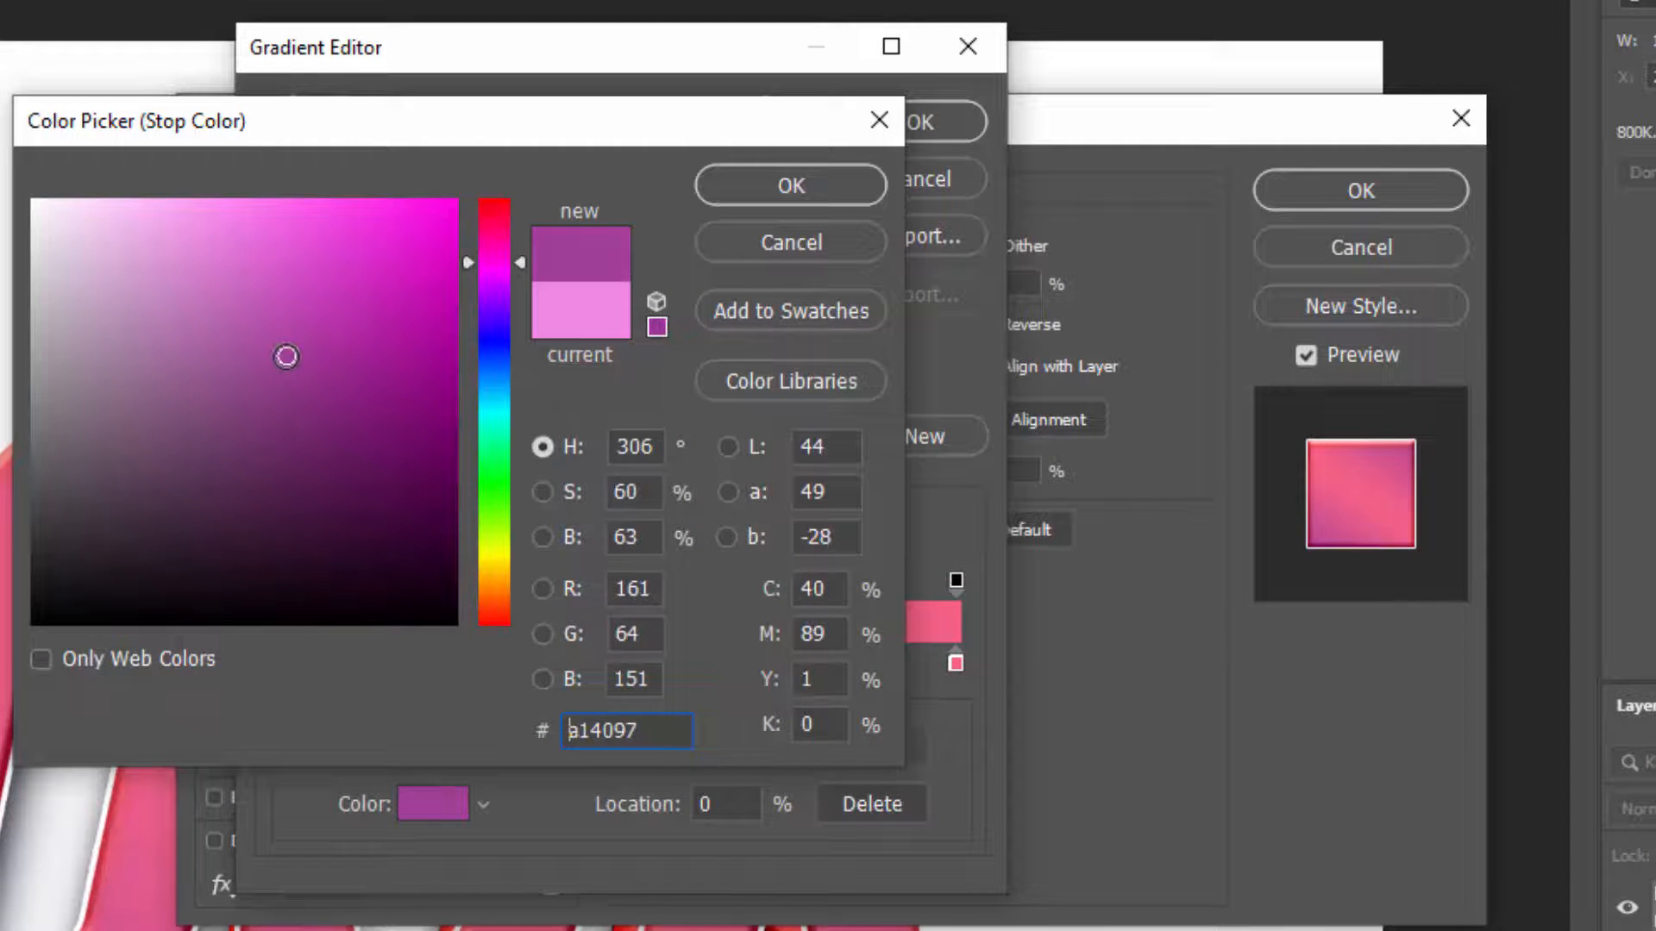
pyautogui.click(833, 173)
# Move the gradient's pink end stop to 99%, recolor it to bright red-pink (ff164e) and accept the gradient
pyautogui.moveTo(955, 665); pyautogui.dragTo(951, 665)
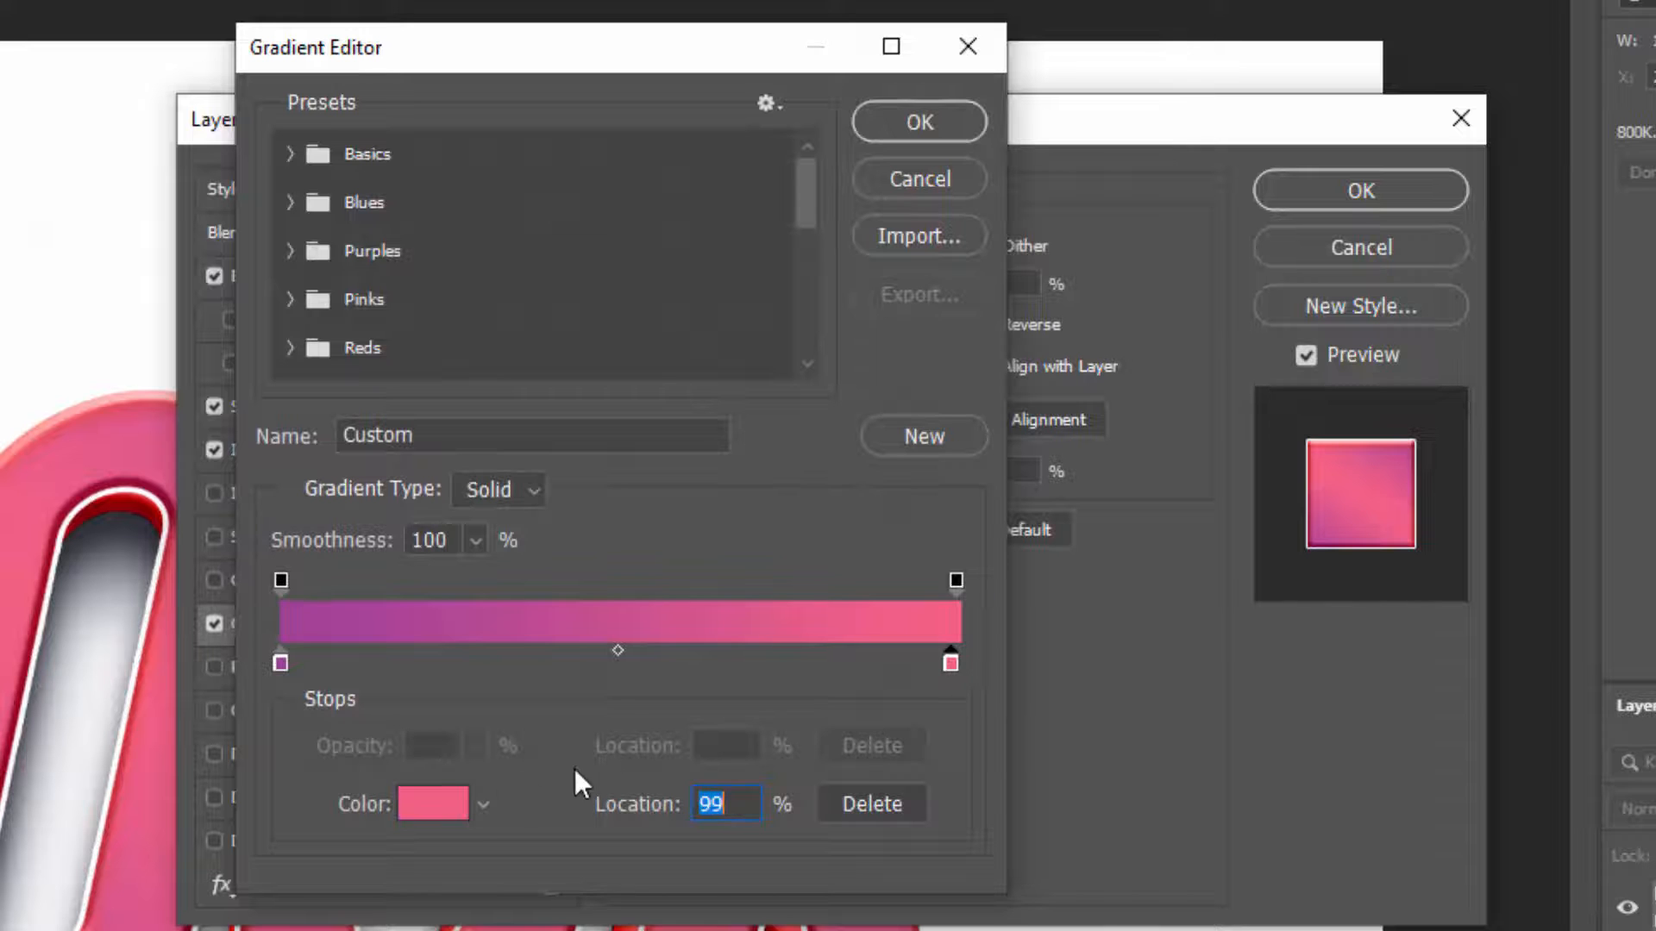
pyautogui.click(434, 815)
pyautogui.moveTo(426, 245); pyautogui.dragTo(419, 198)
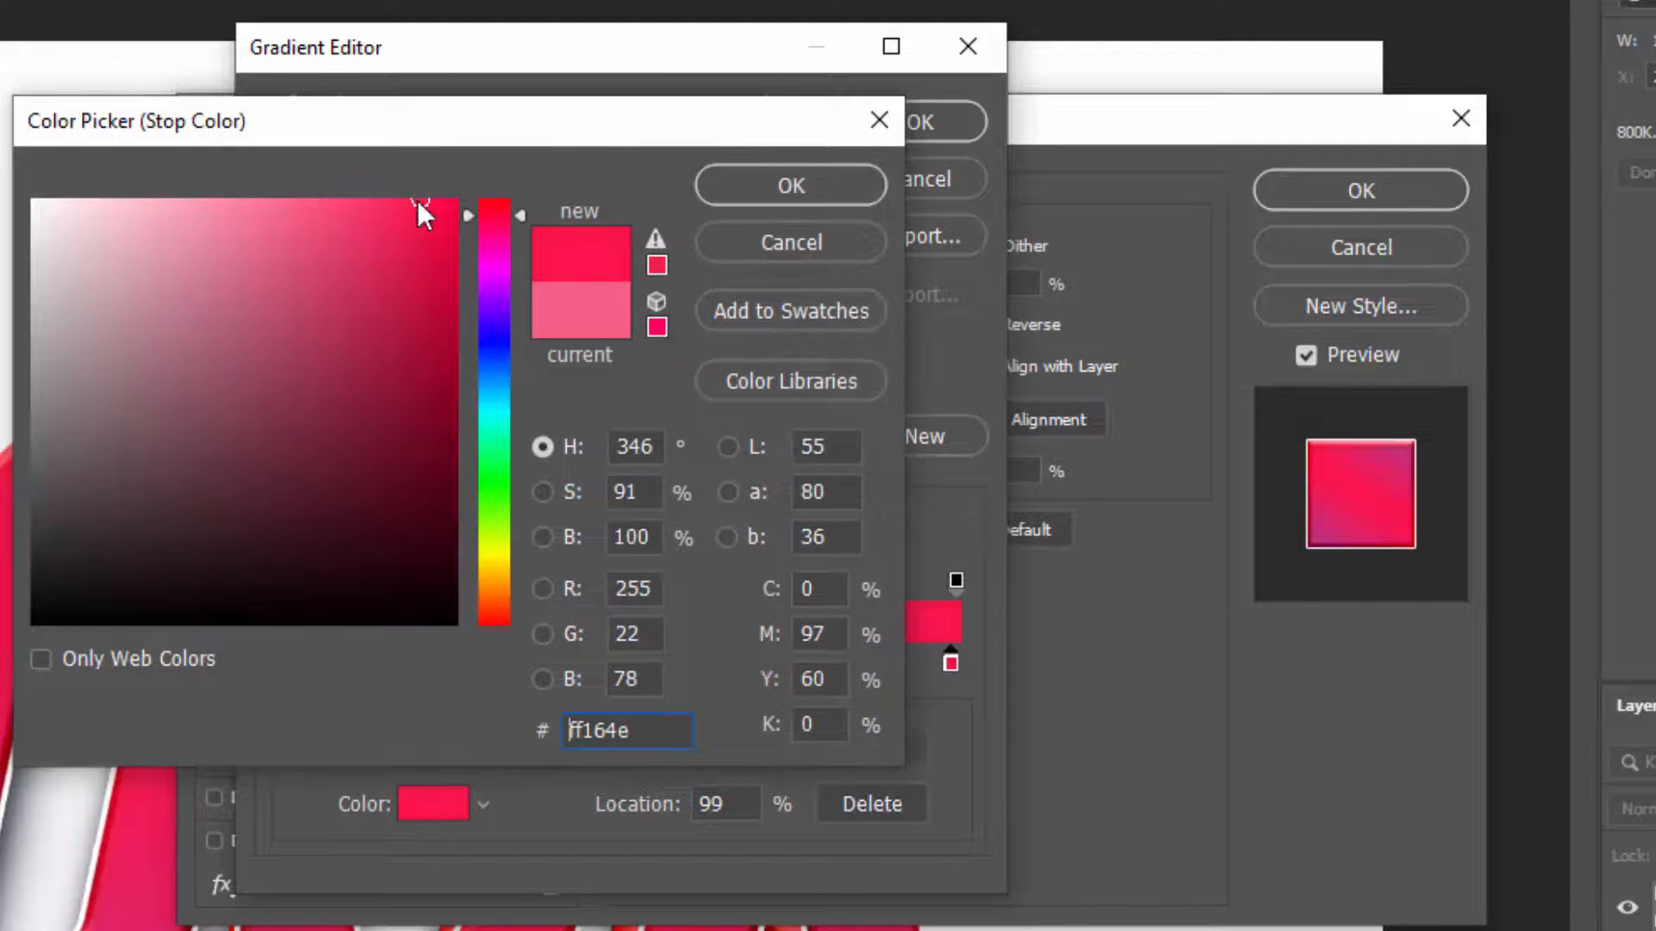
pyautogui.click(788, 200)
pyautogui.click(885, 136)
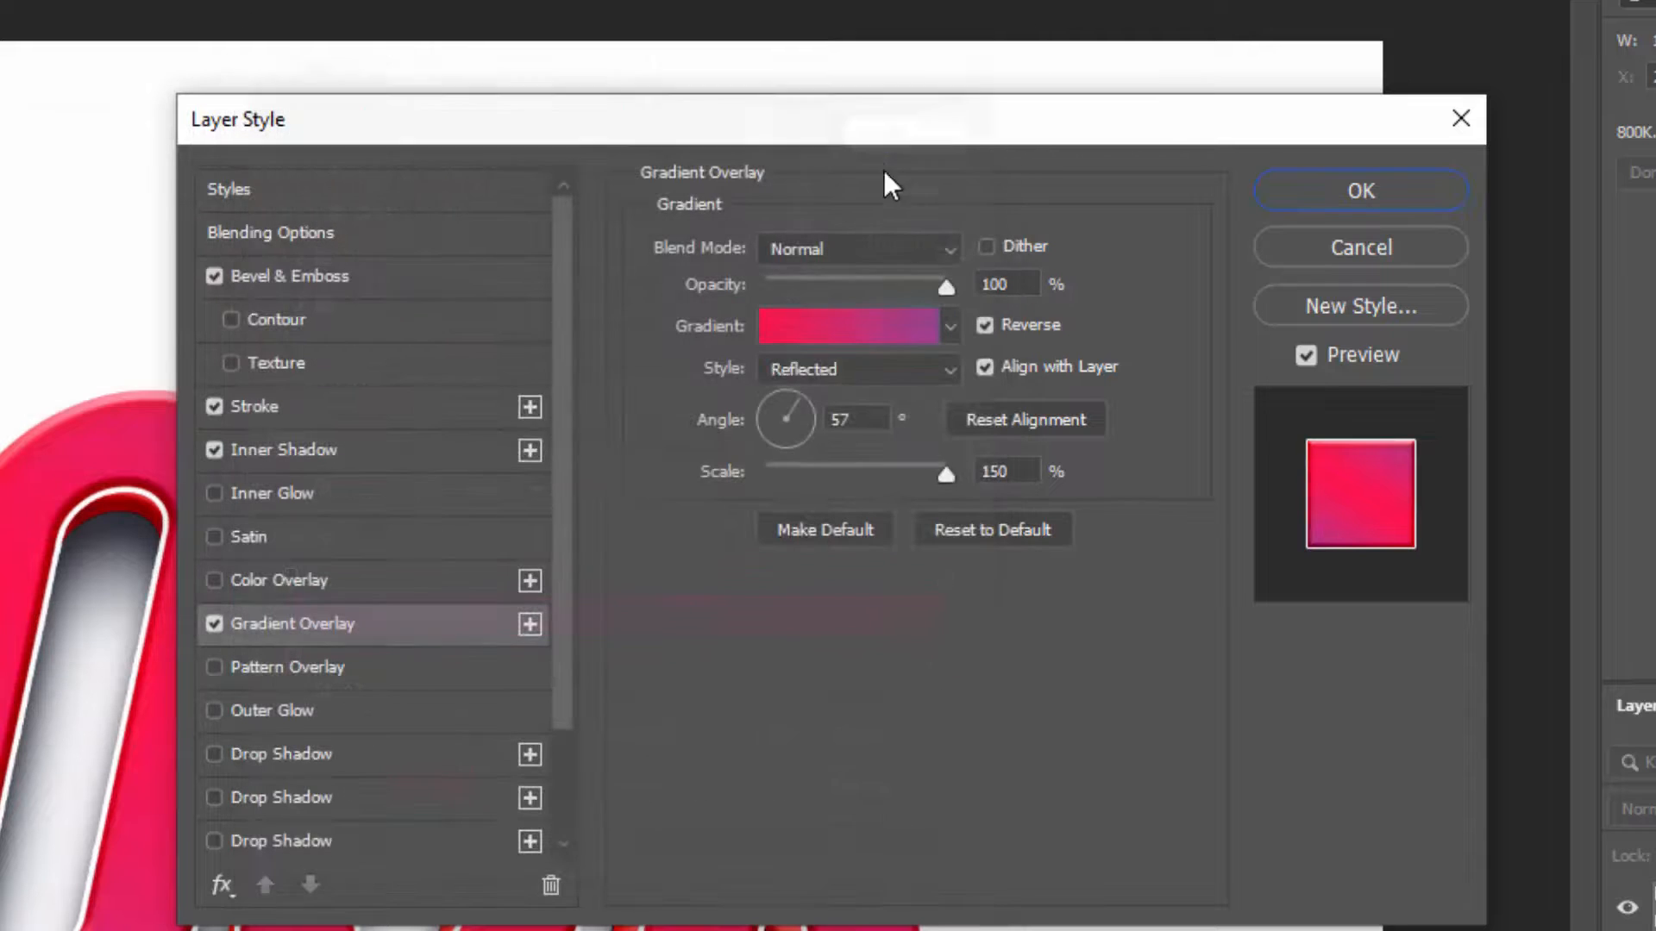
# Set the gradient overlay to Radial at 90° with Reverse kept on, apply the layer style and collapse the effects list
pyautogui.click(865, 371)
pyautogui.click(841, 426)
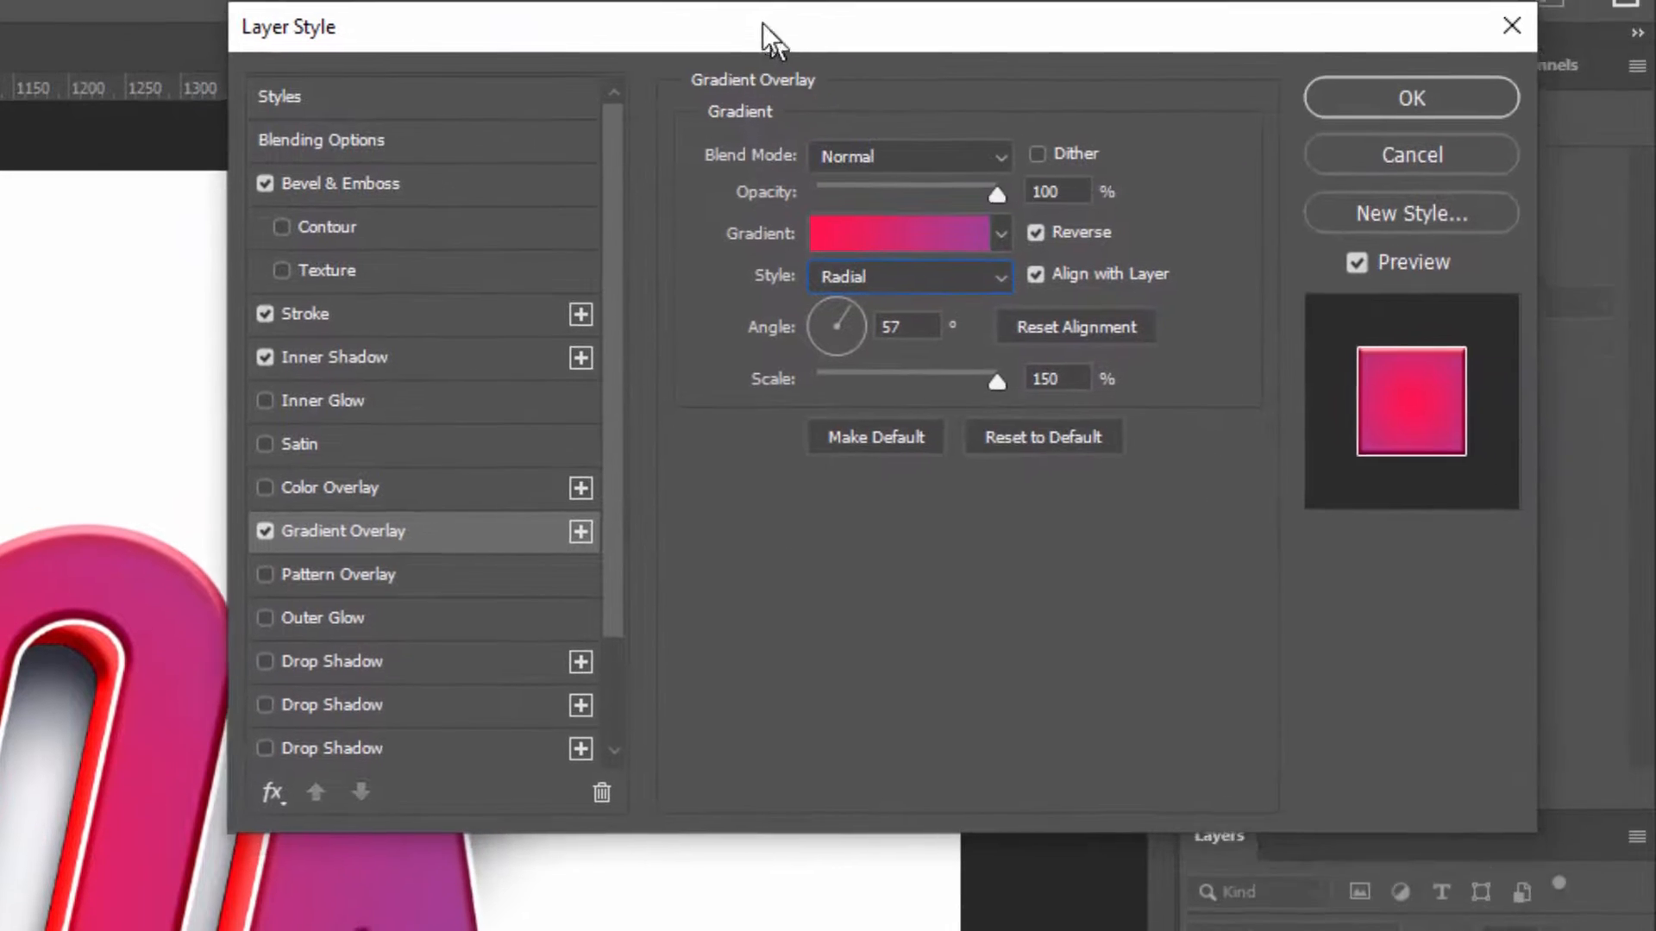
pyautogui.doubleClick(926, 389)
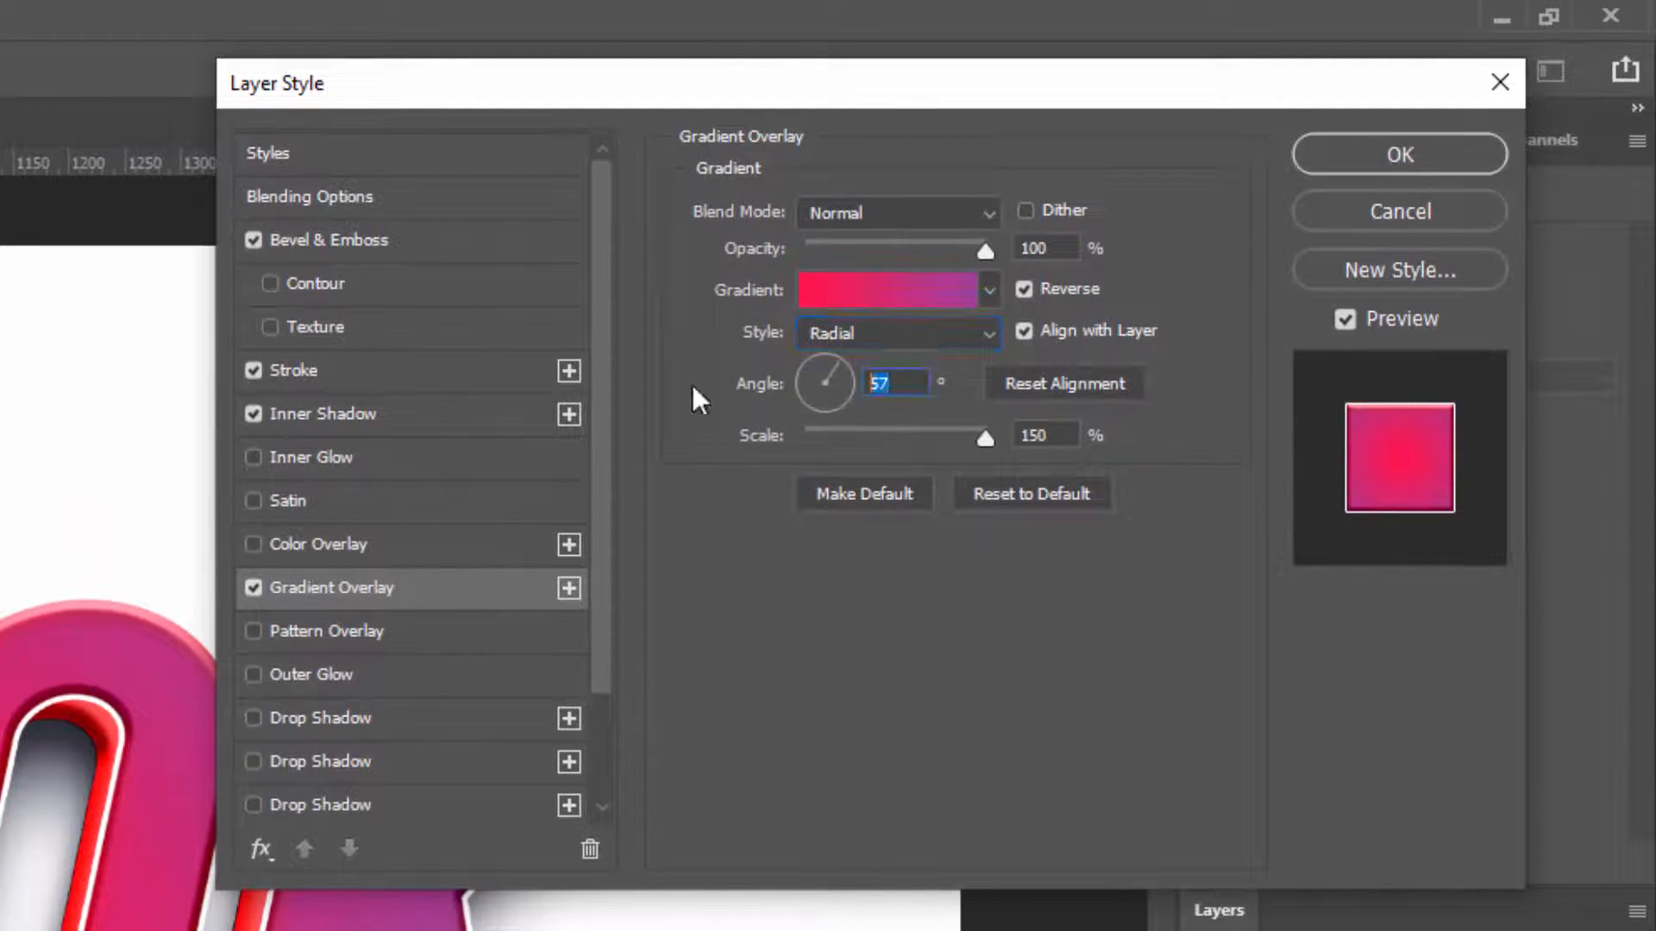
pyautogui.write('90')
pyautogui.press('Tab')
pyautogui.click(1024, 288)
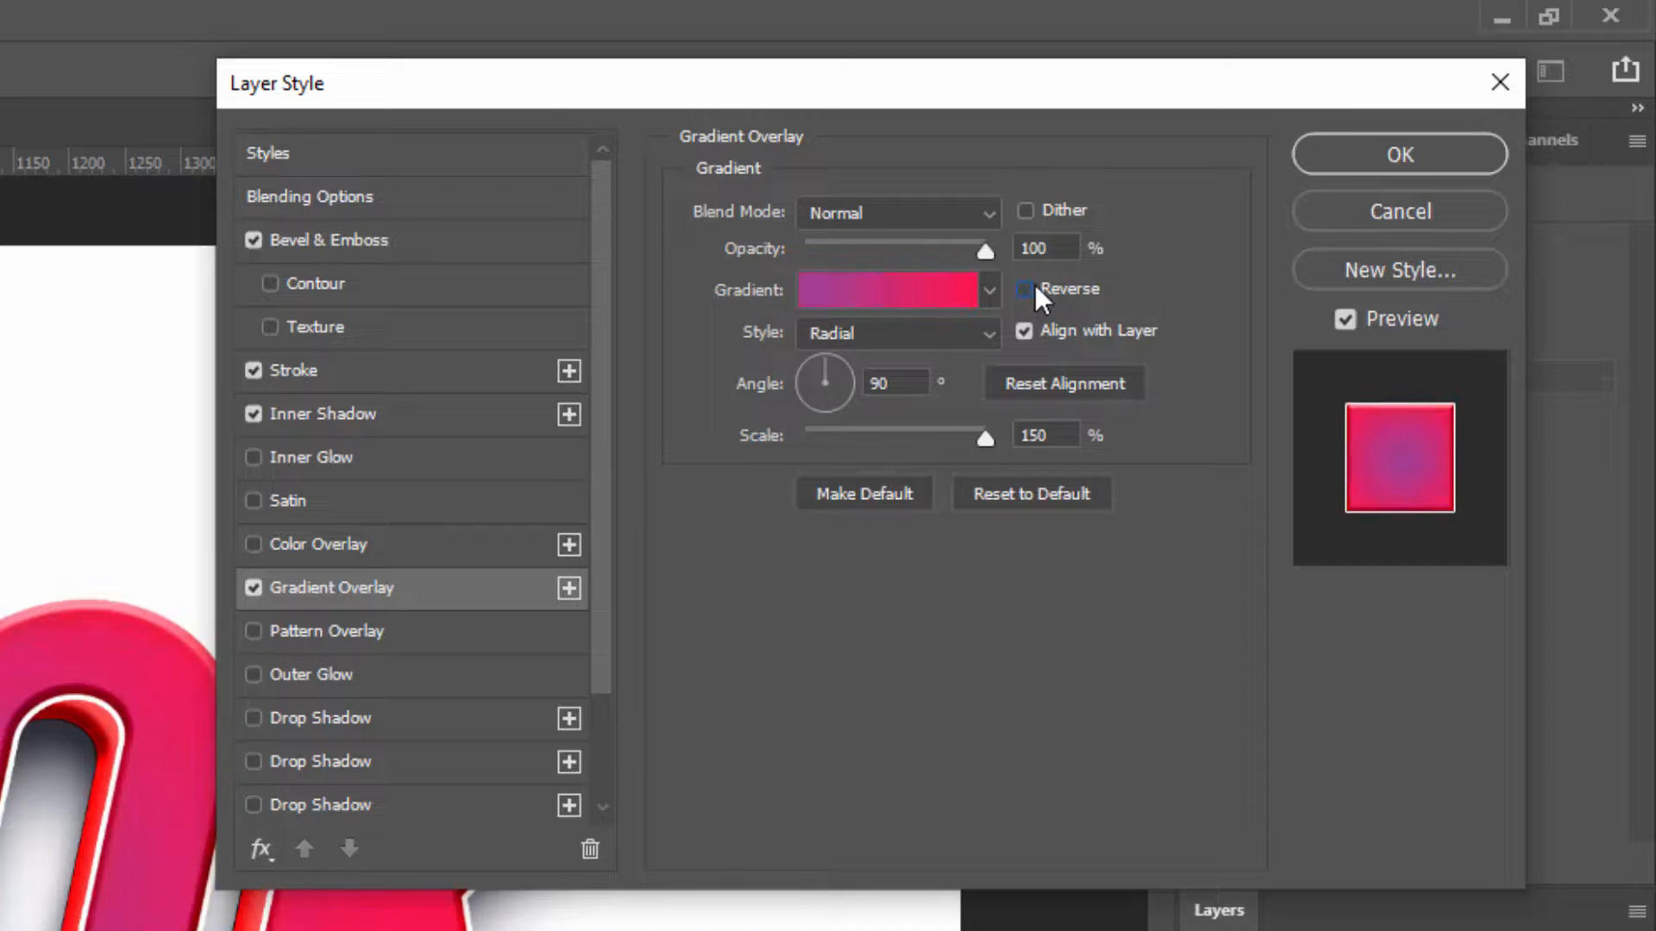
pyautogui.click(1025, 288)
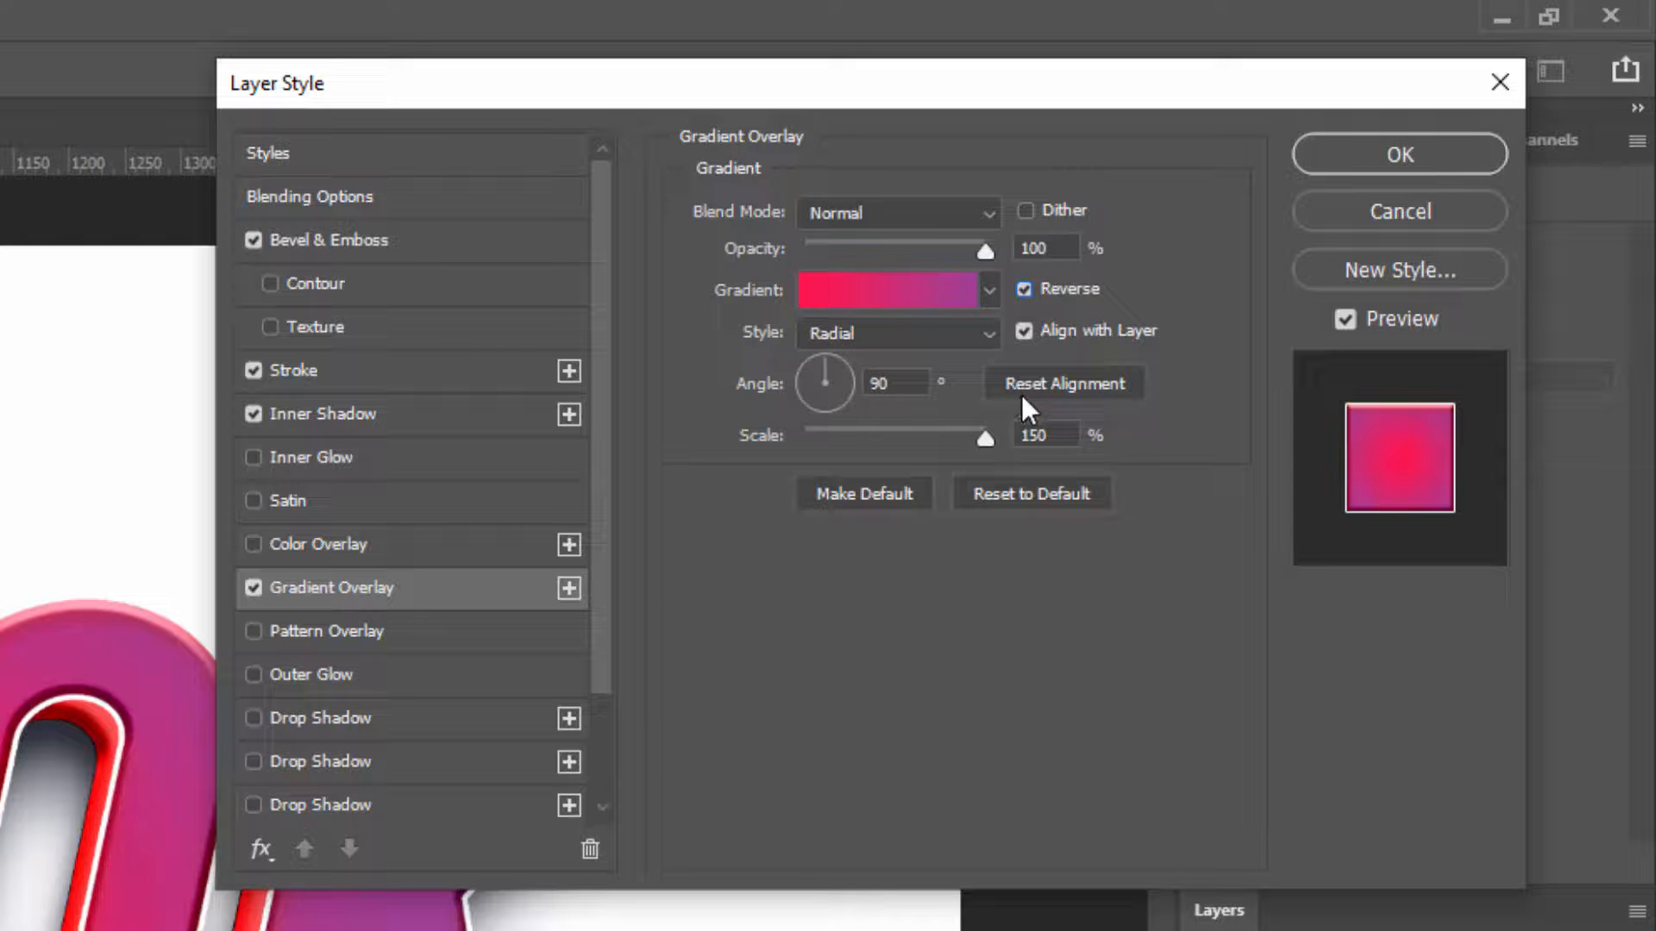
pyautogui.click(1402, 157)
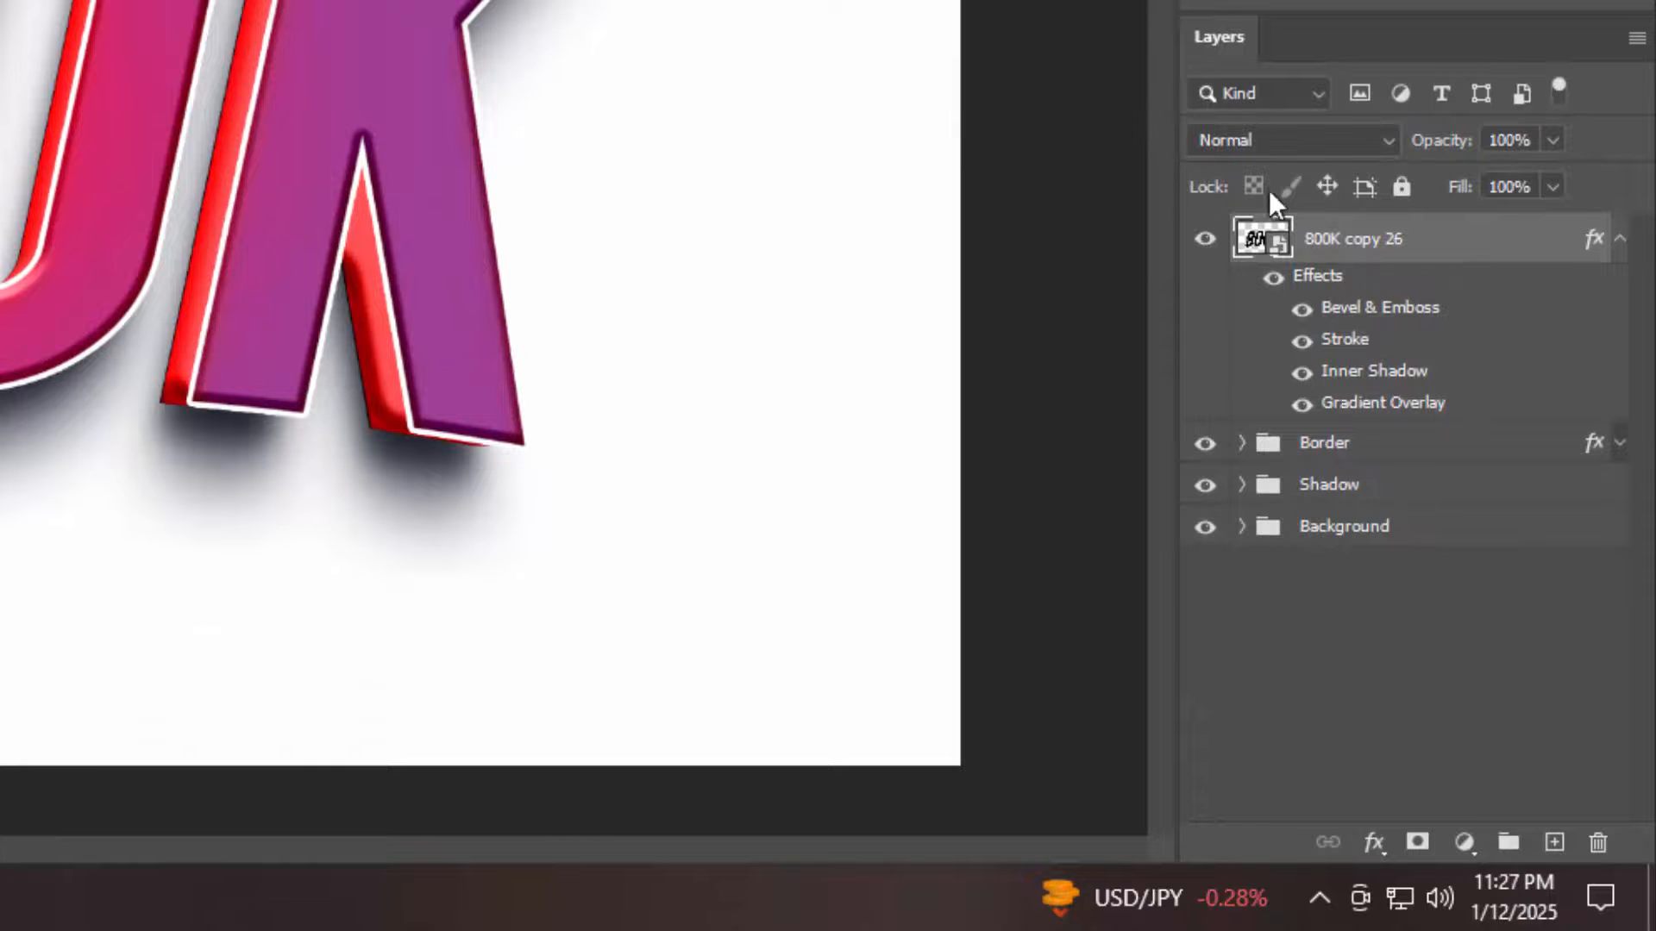
pyautogui.click(1620, 241)
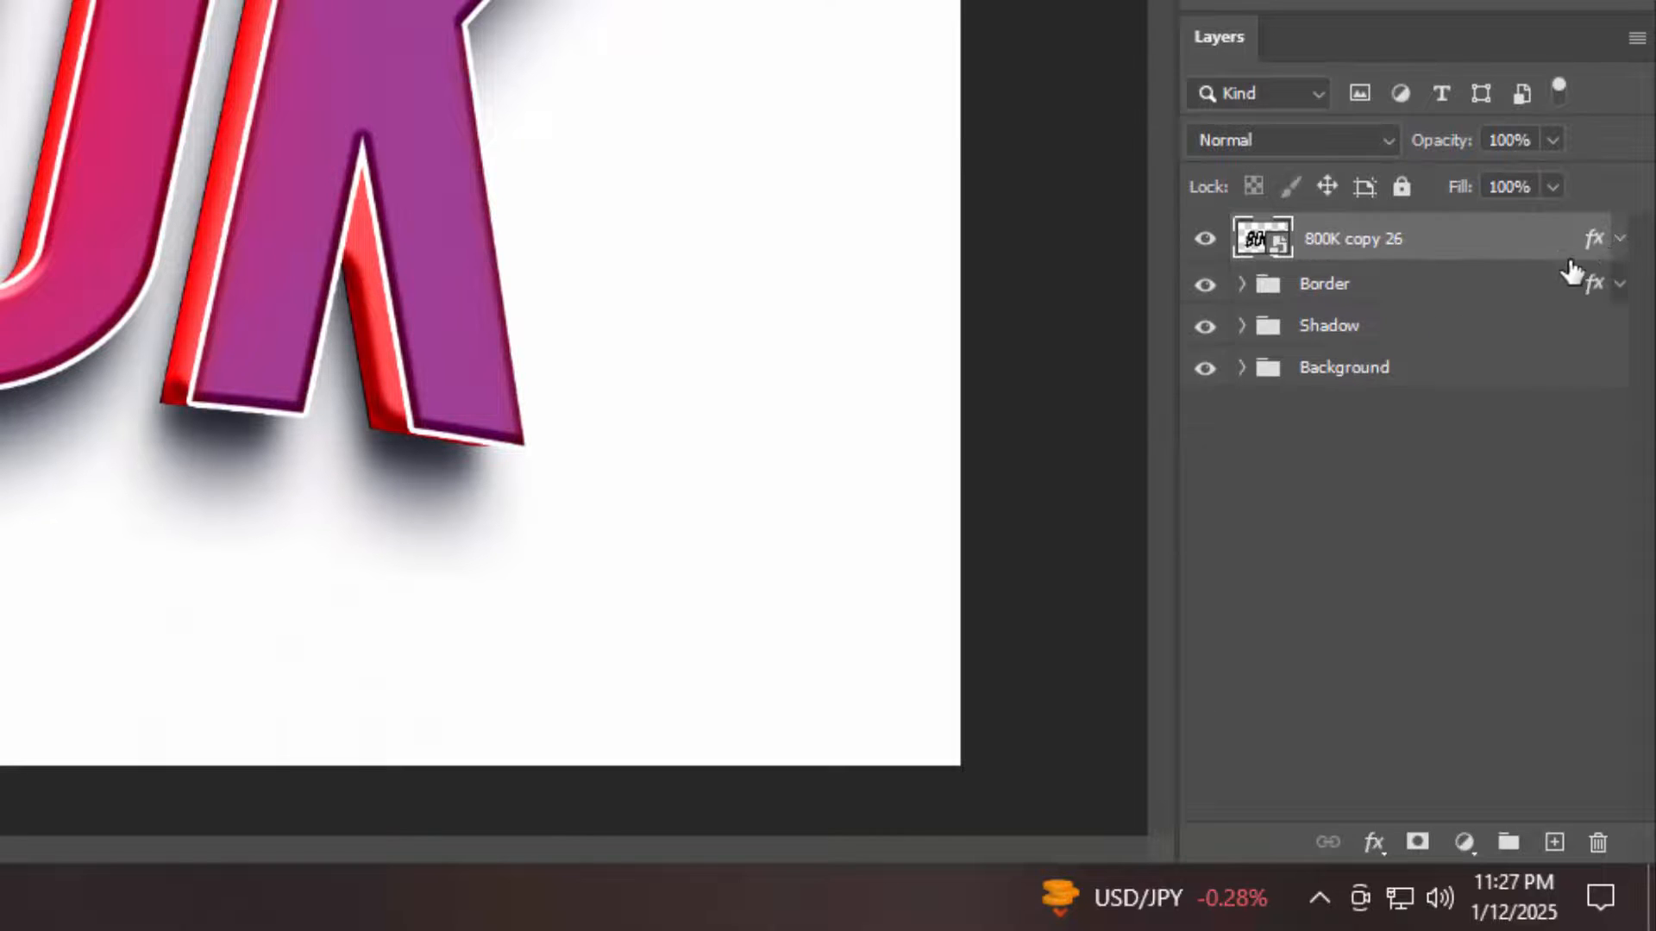
# Duplicate the 800K copy 26 layer twice
pyautogui.hotkey('ctrl', 'j')
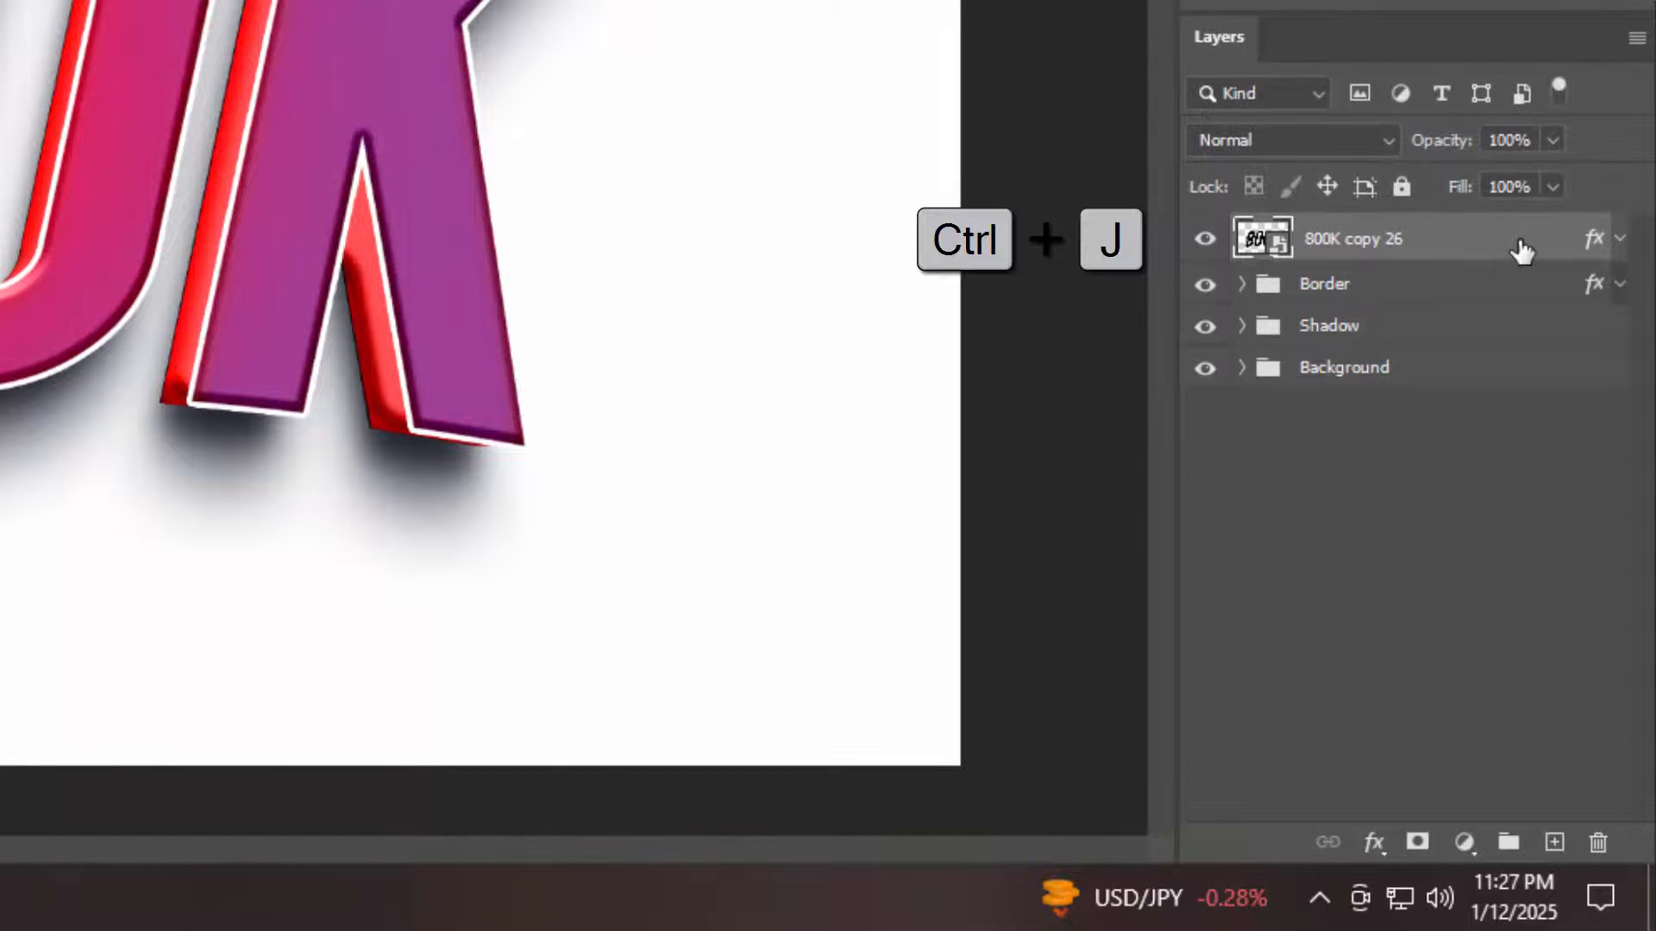
pyautogui.hotkey('ctrl', 'j')
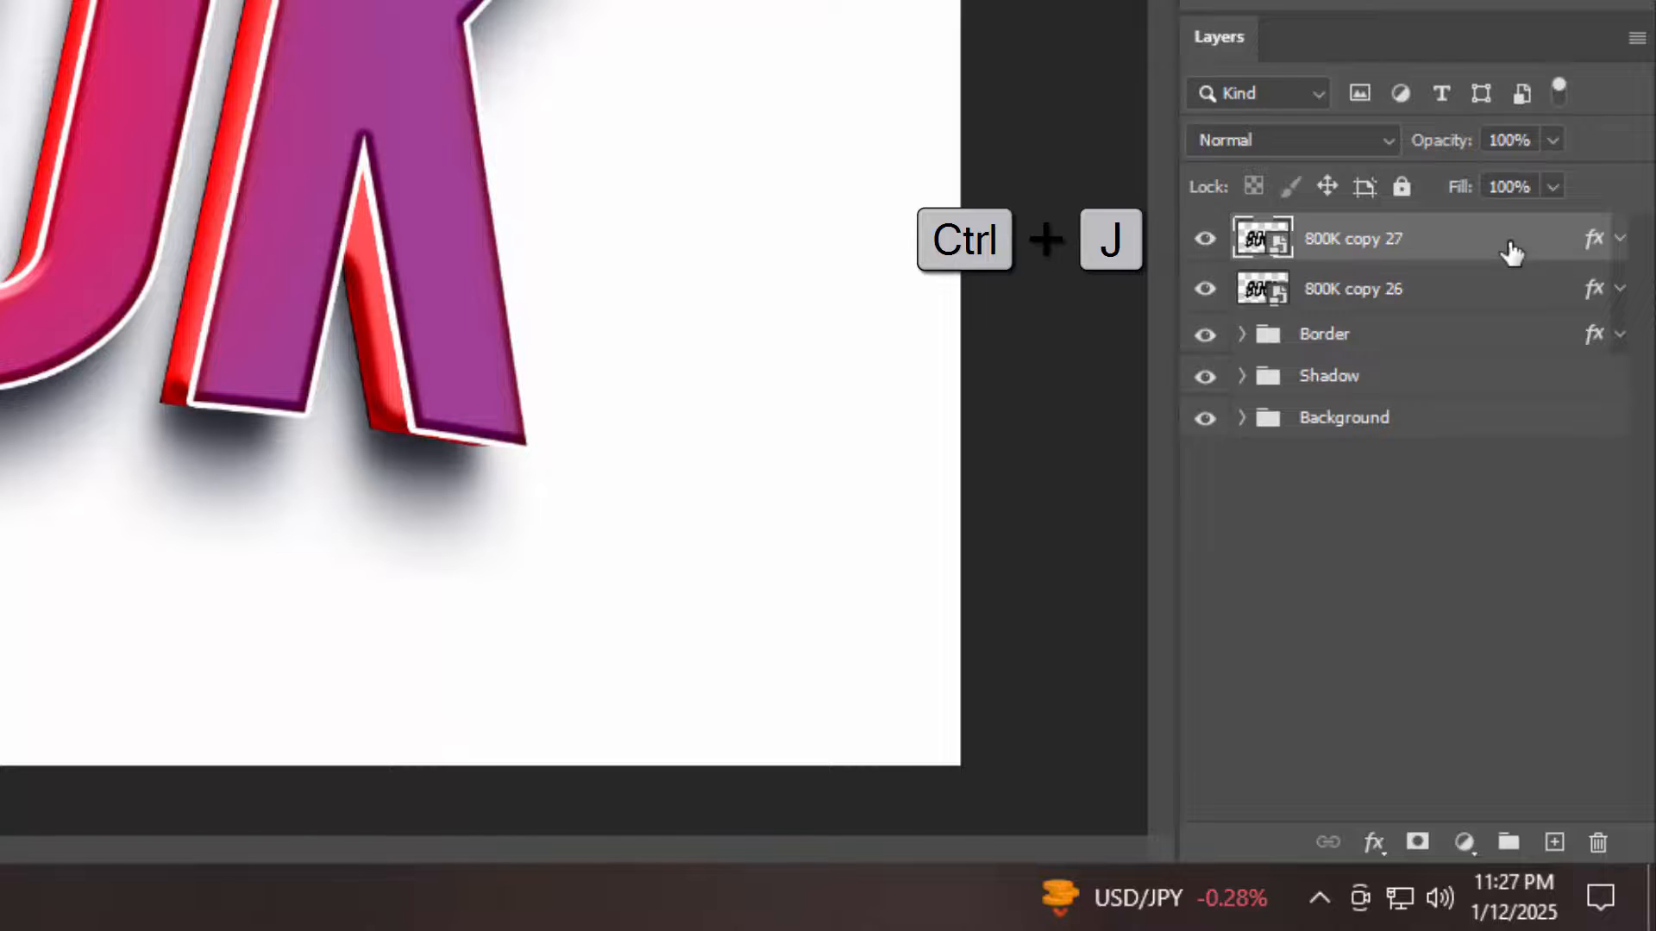
pyautogui.hotkey('ctrl', 'j')
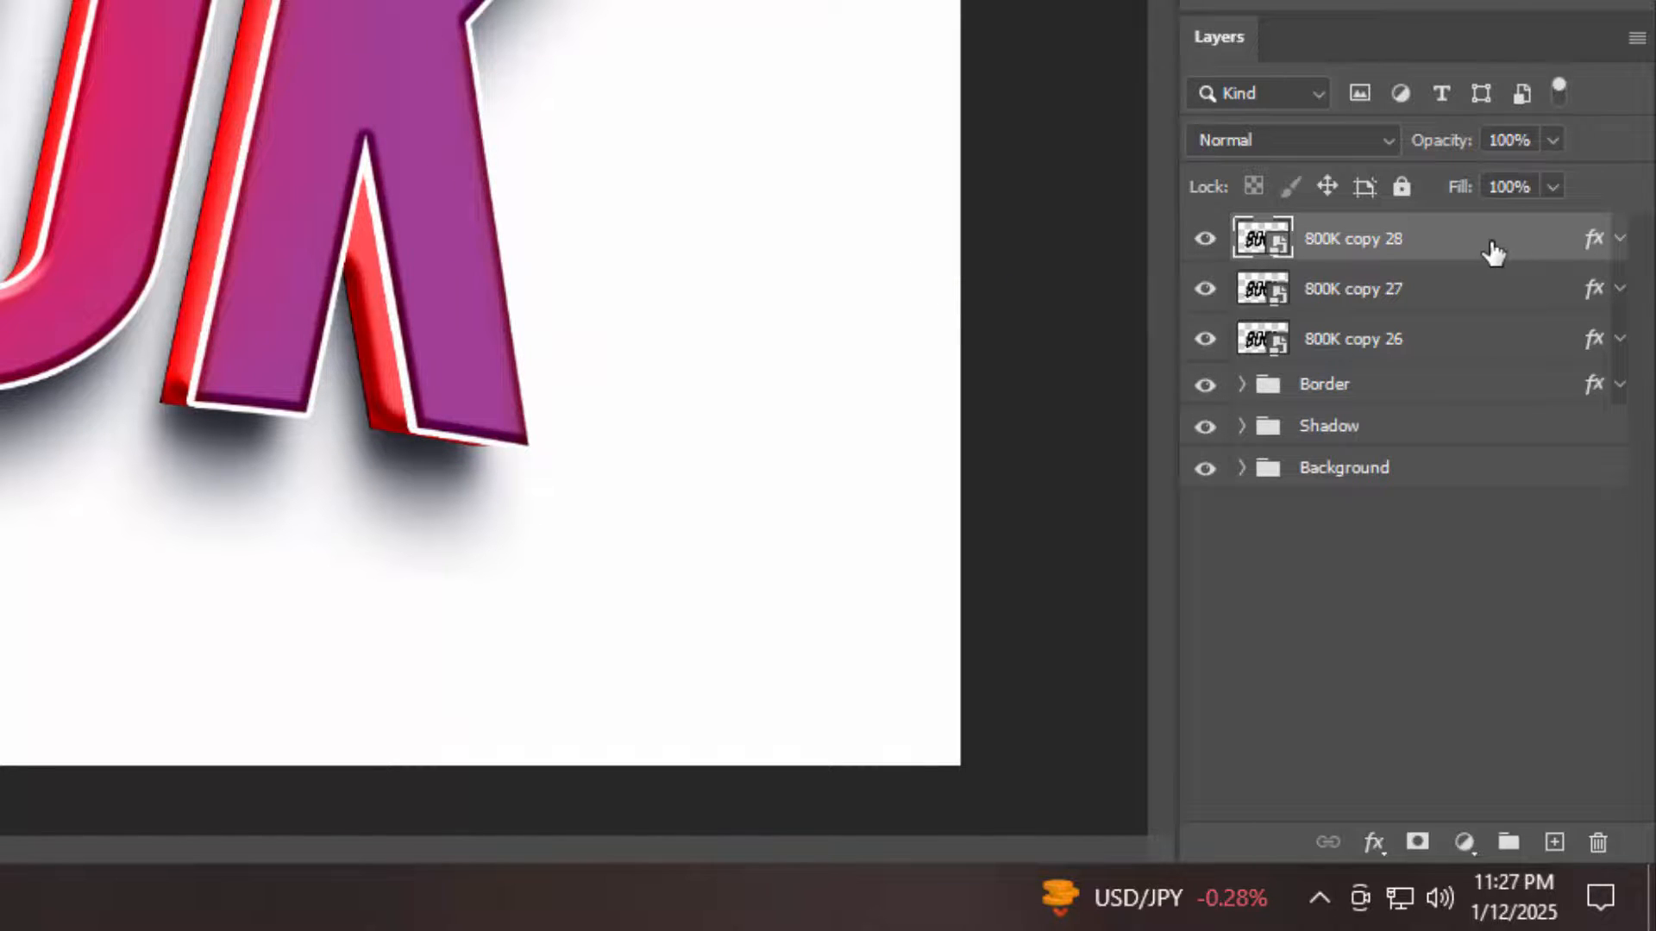
# Rename the topmost duplicate layer "Change your text from here"
pyautogui.doubleClick(1393, 242)
pyautogui.write('Change vour text ')
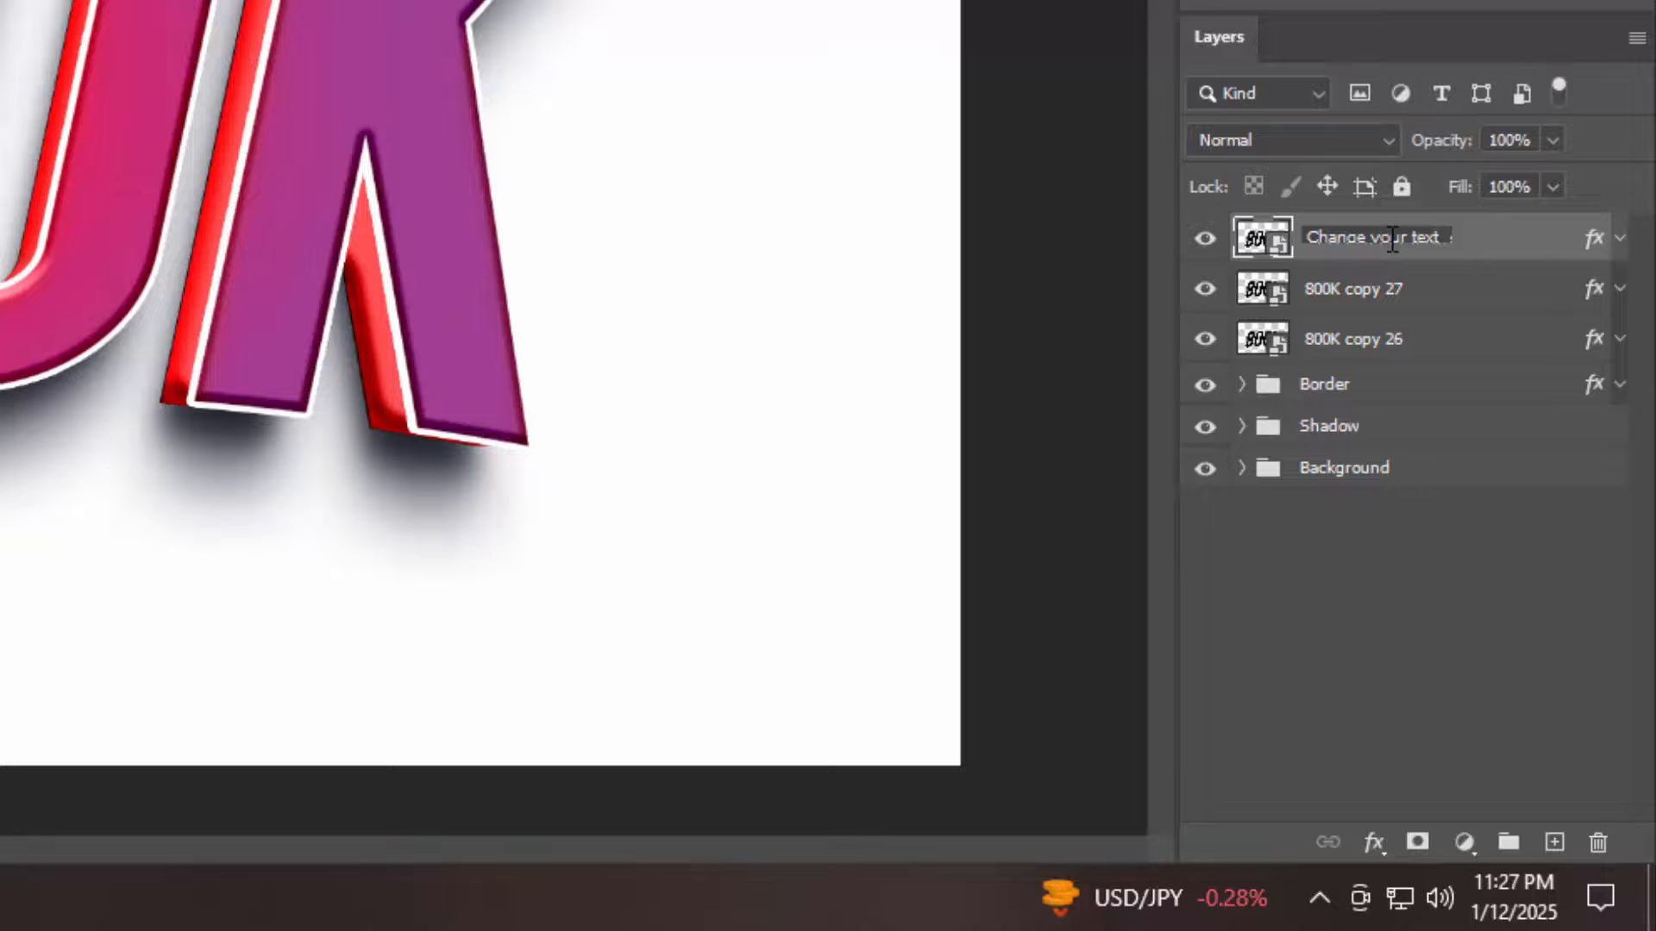
pyautogui.write('from here')
pyautogui.press('Return')
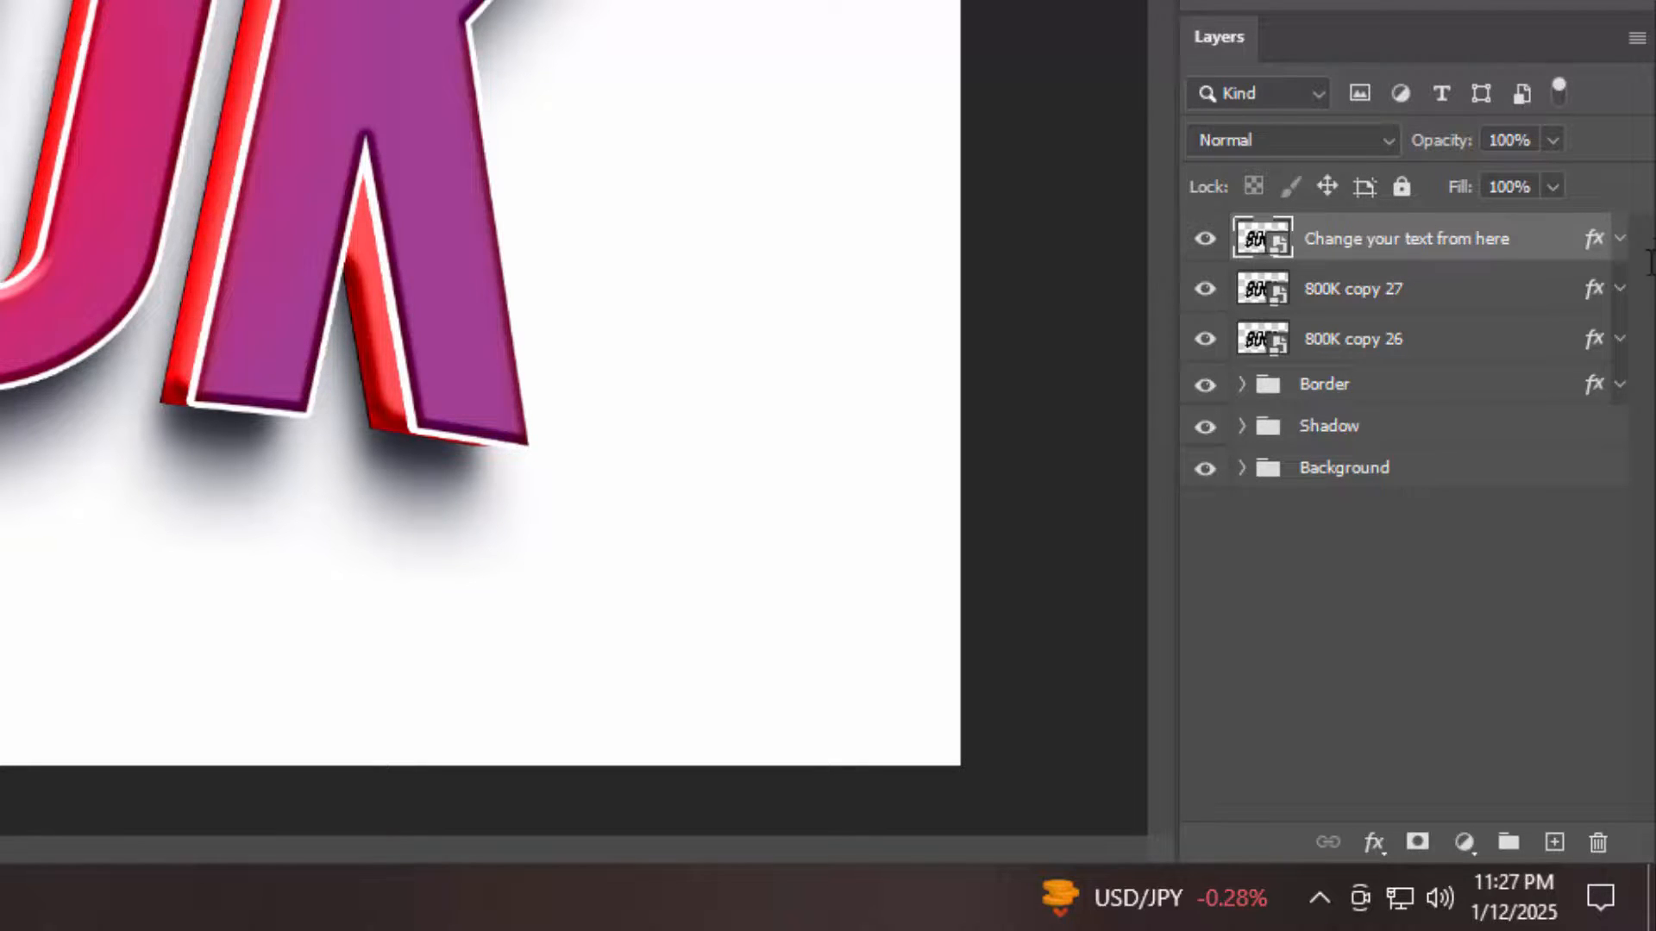
# Clear the layer style from the "Change your text from here" layer and hide it
pyautogui.rightClick(1581, 260)
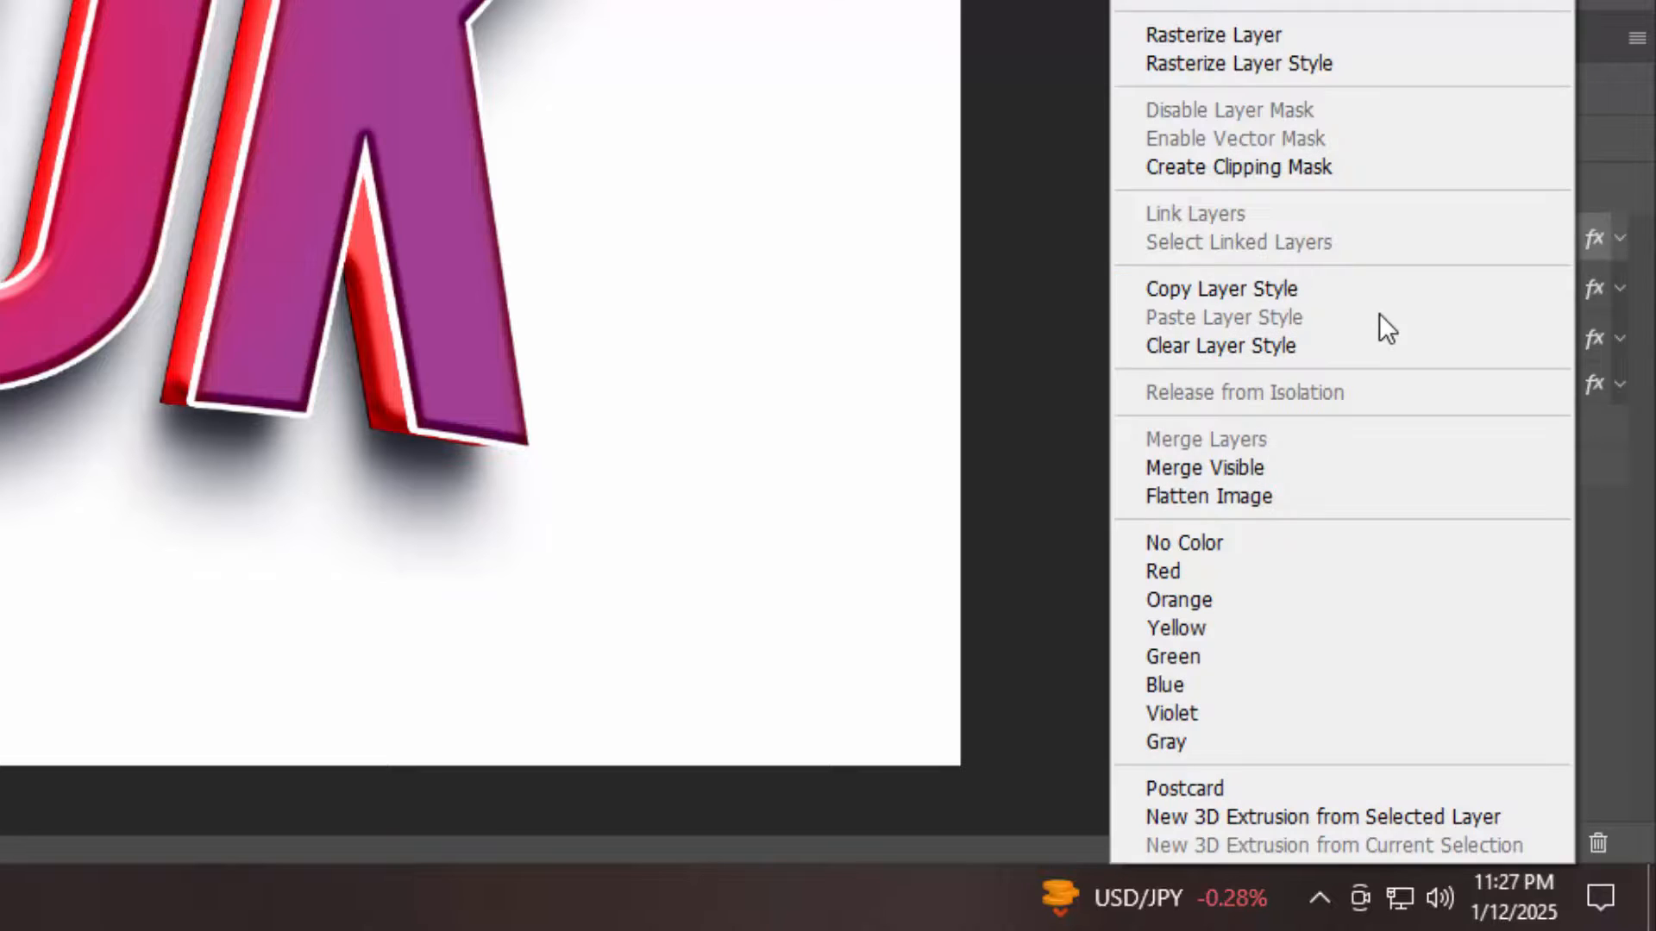
pyautogui.click(1350, 349)
pyautogui.click(1205, 240)
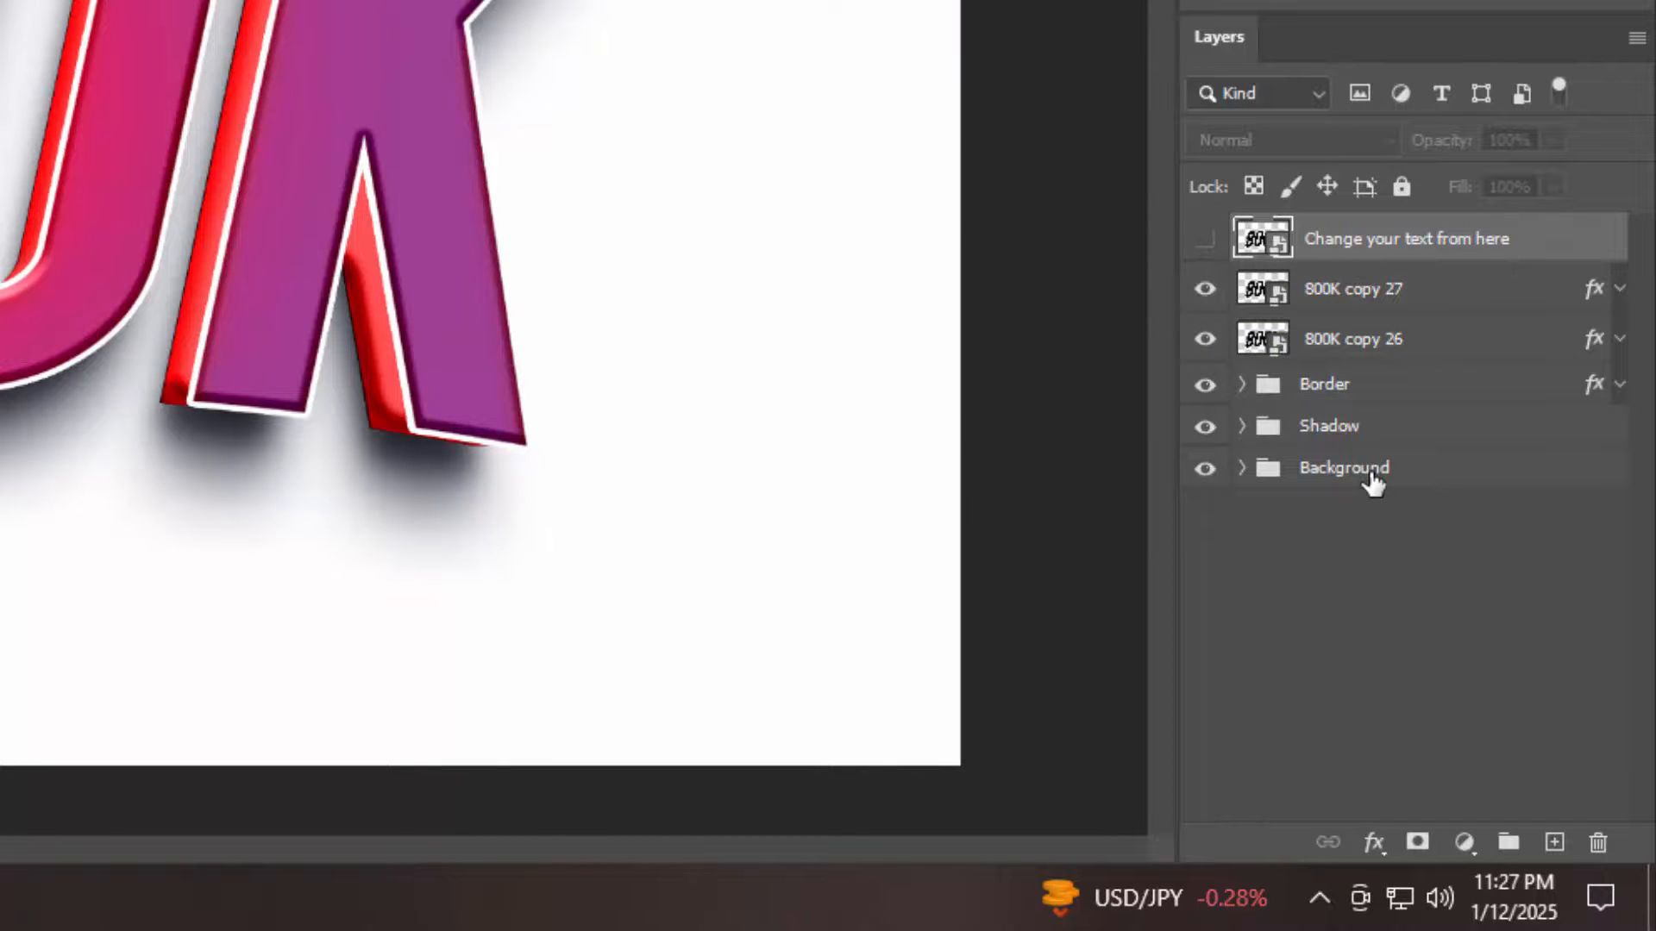
# Group the 800K copy 27 and 800K copy 26 layers and name the group "Surface top"
pyautogui.click(1415, 295)
pyautogui.keyDown('shift'); pyautogui.click(1427, 354); pyautogui.keyUp('shift')
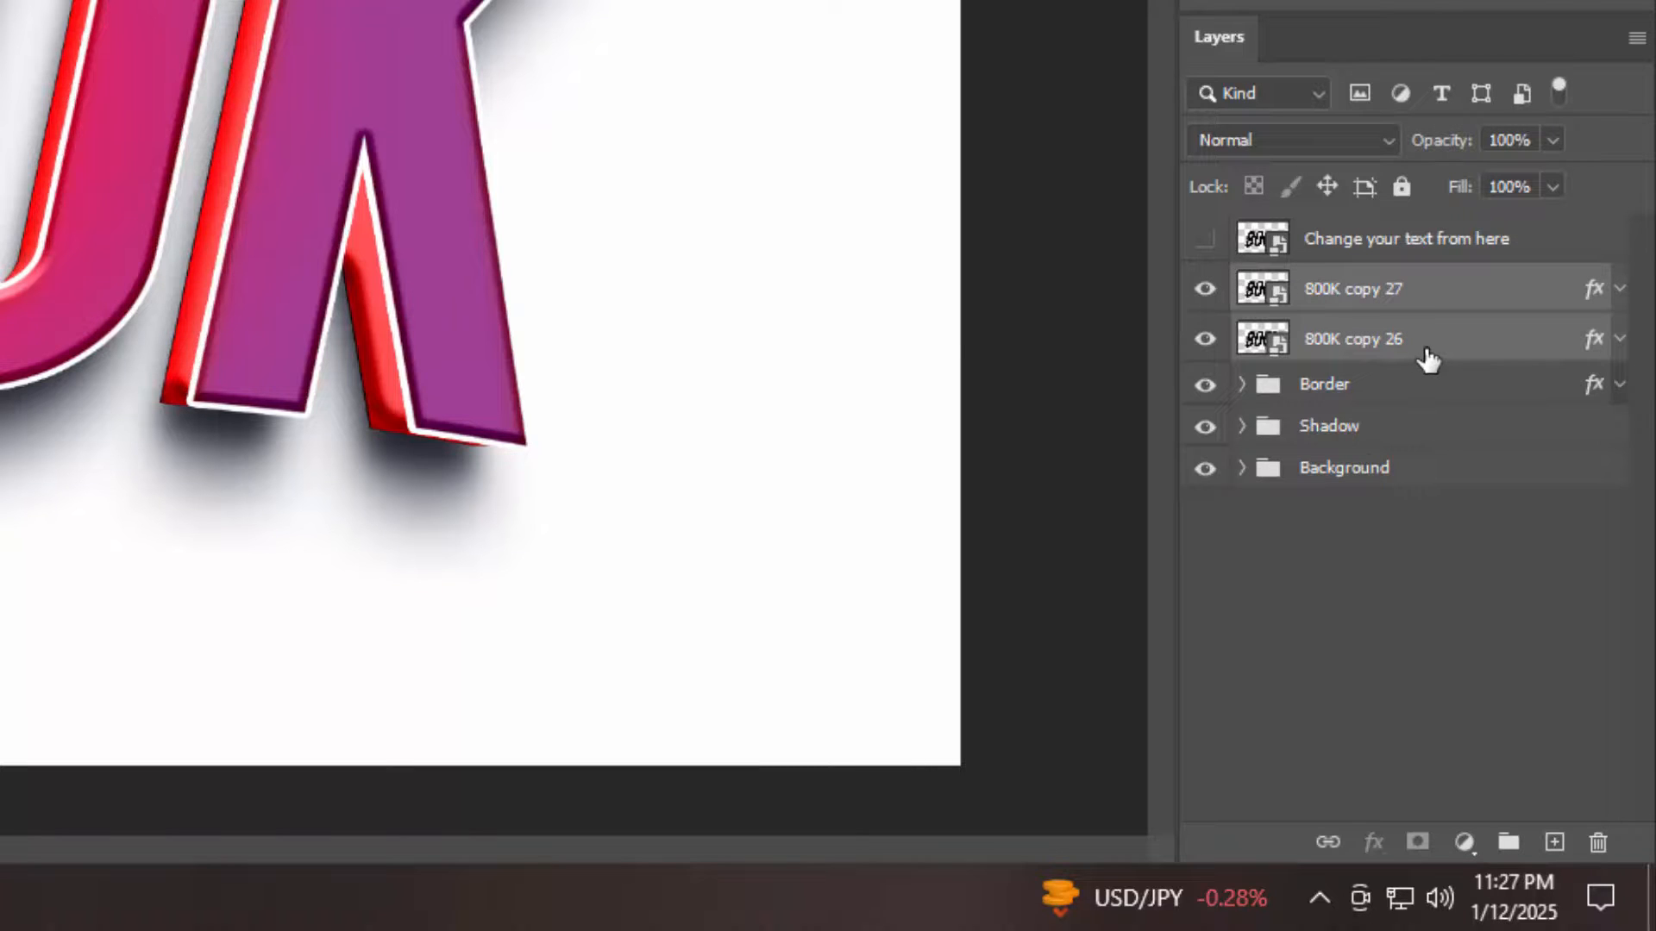
pyautogui.hotkey('ctrl', 'g')
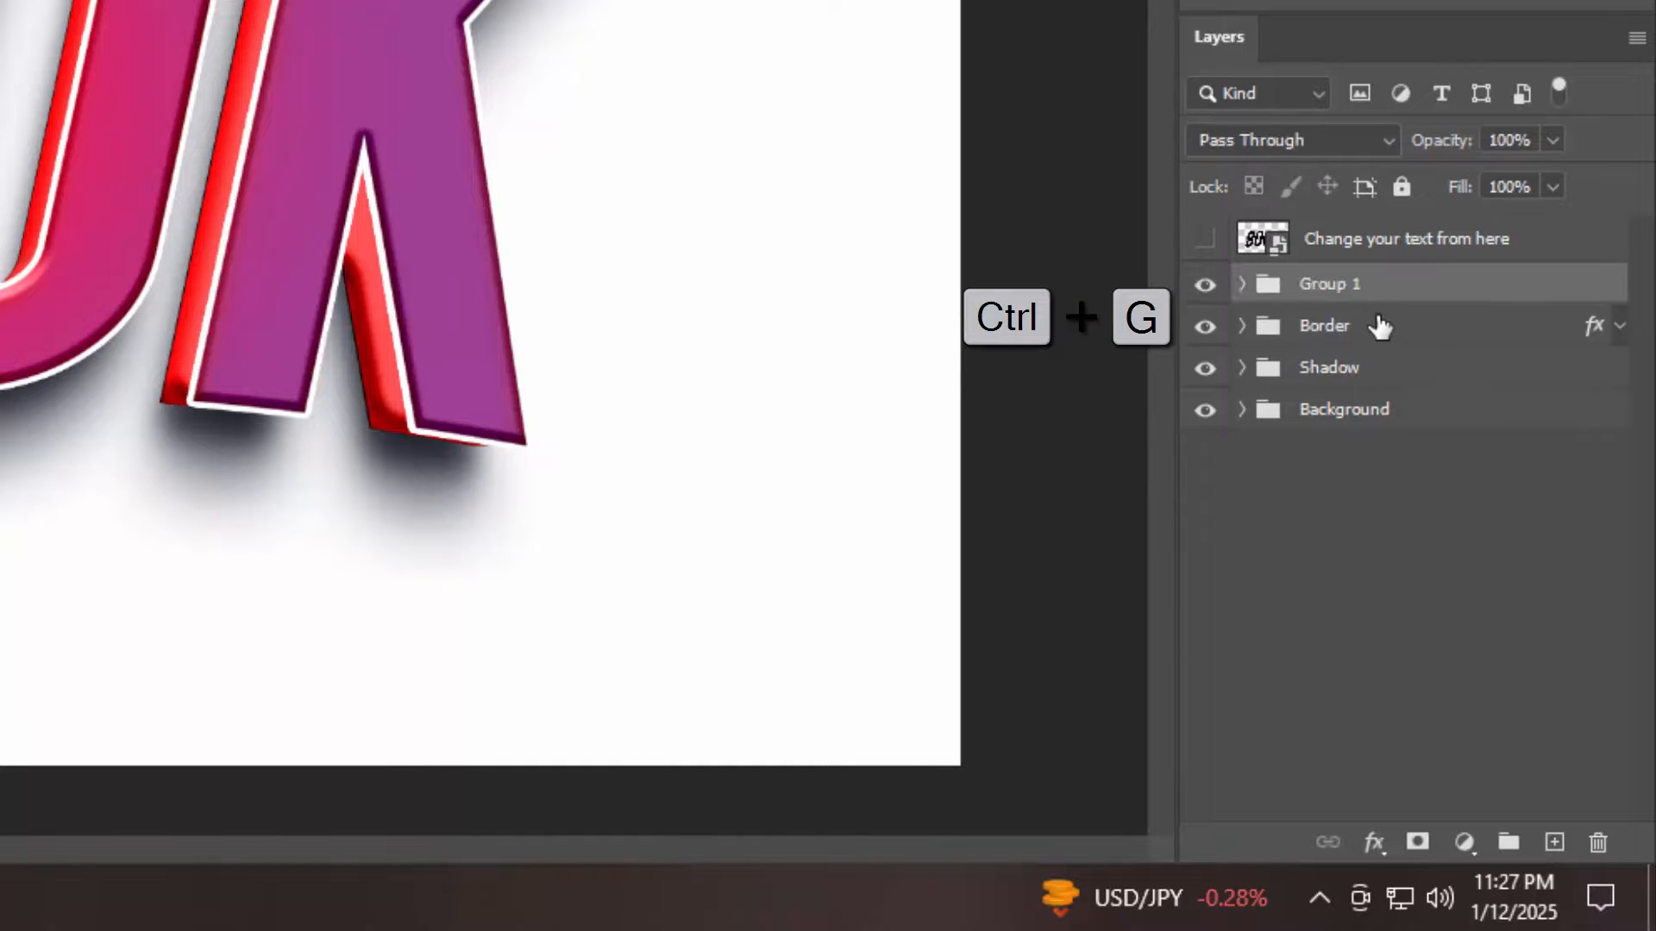
pyautogui.doubleClick(1346, 293)
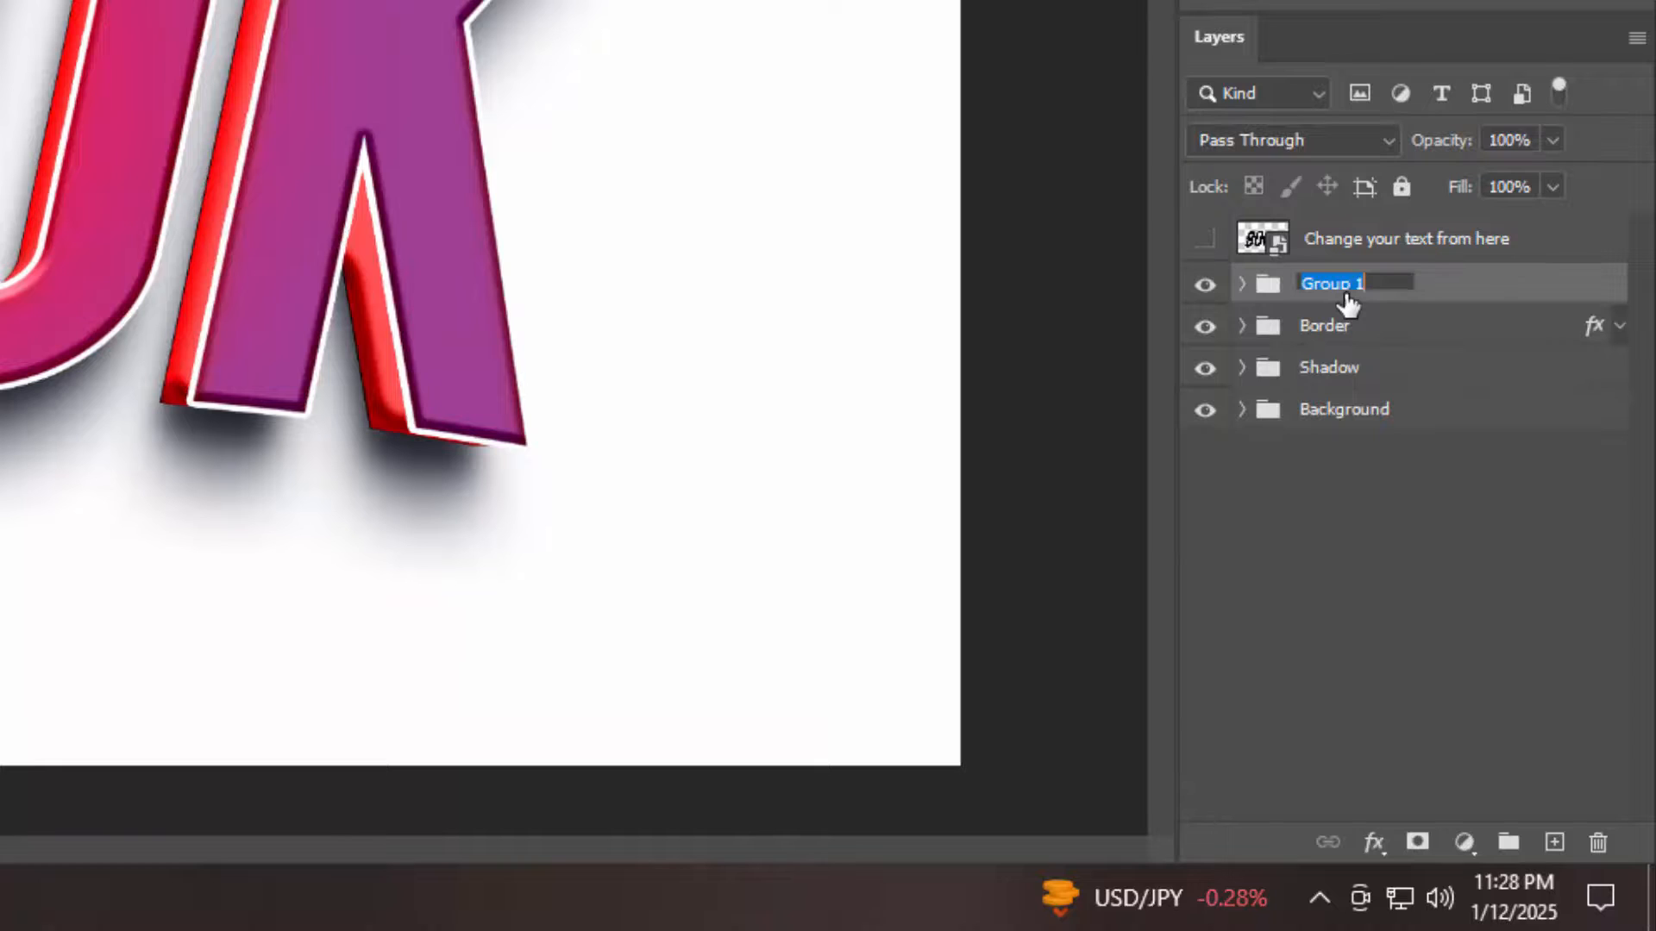
pyautogui.write('Surface top')
pyautogui.press('Return')
# Add a Gradient fill layer above Layer 0 in the Background group, with its starting color stop sampled from the lettering's pinkish red
pyautogui.click(1241, 410)
pyautogui.click(1300, 476)
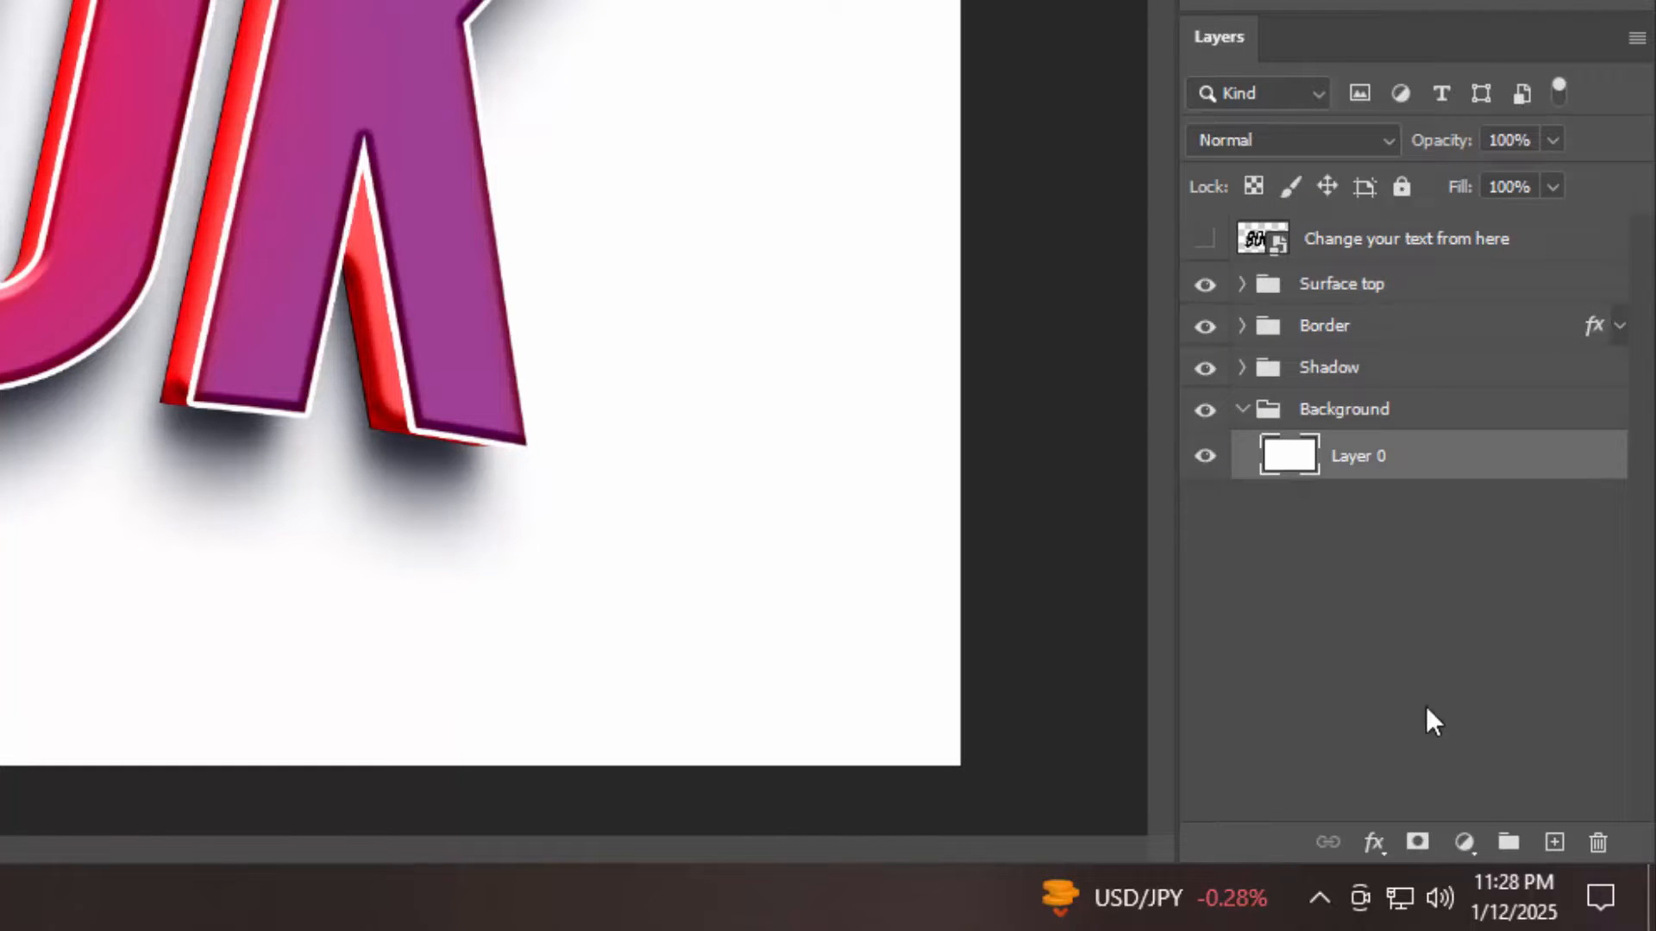
pyautogui.click(1464, 843)
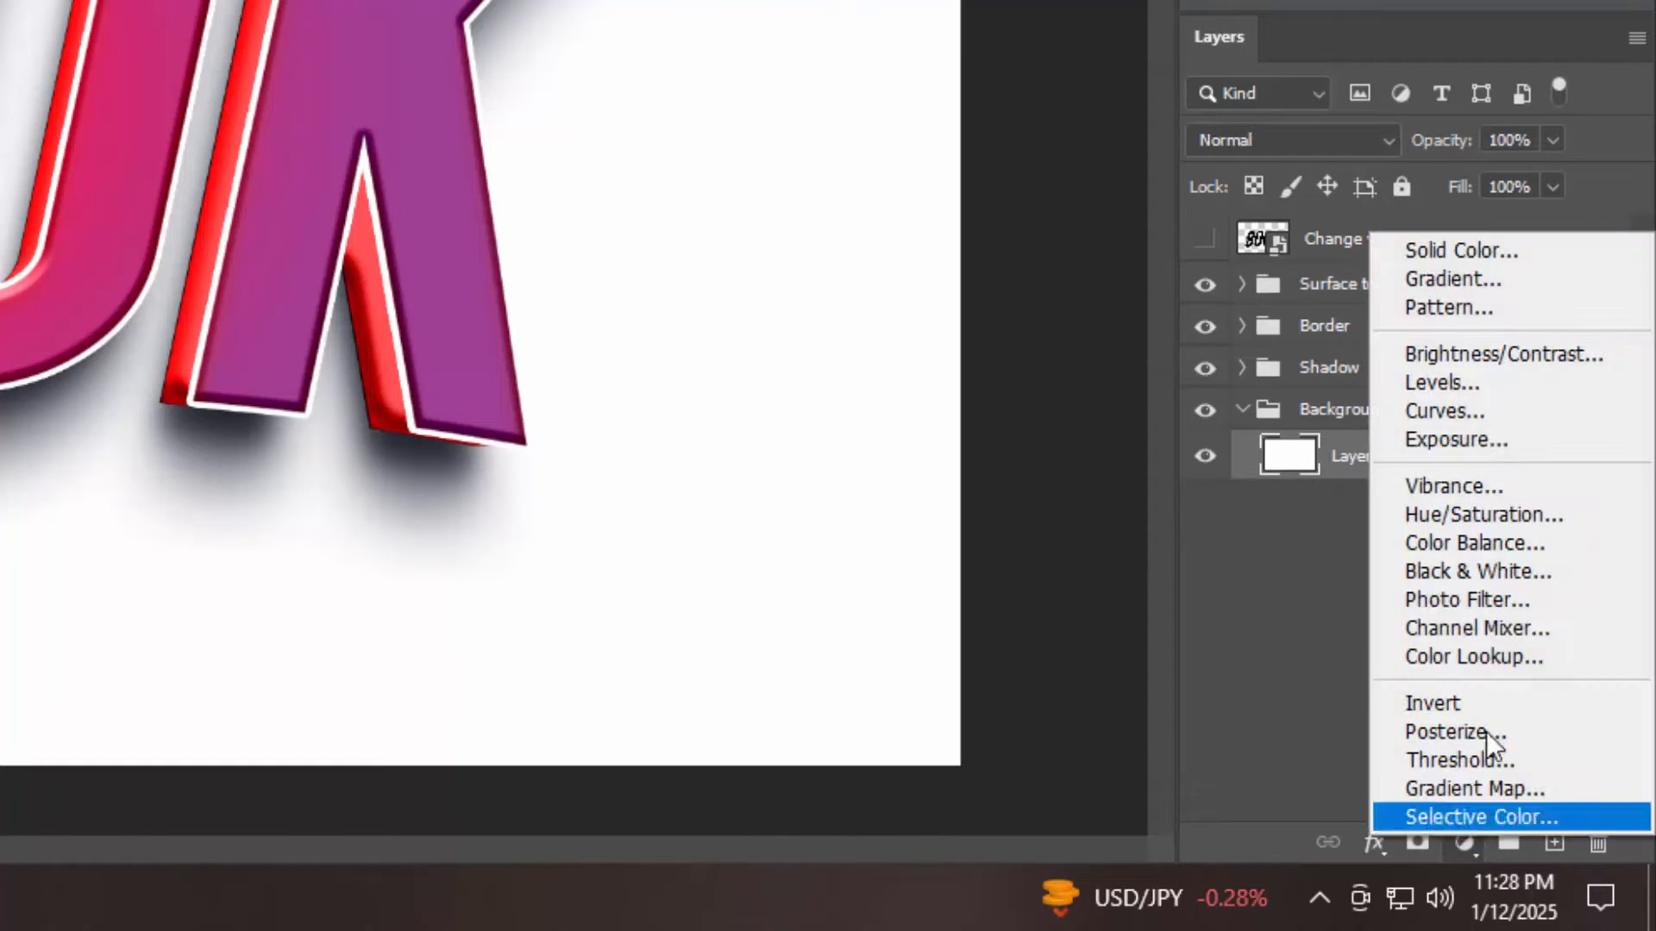
pyautogui.click(1450, 279)
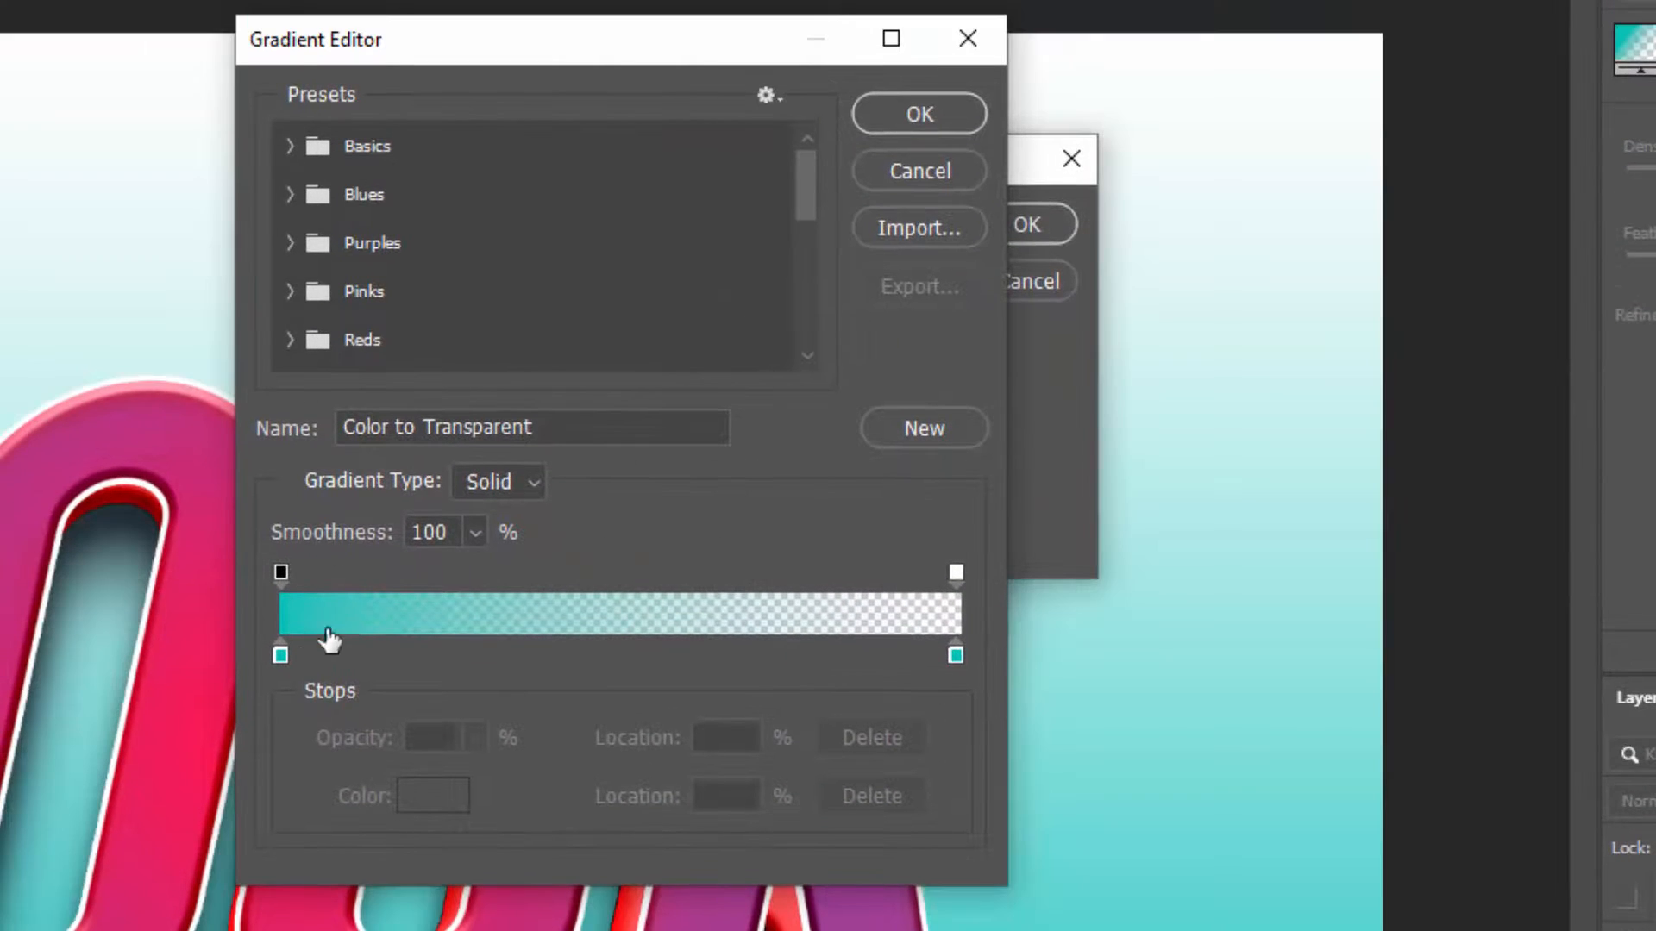
pyautogui.click(281, 655)
pyautogui.click(437, 795)
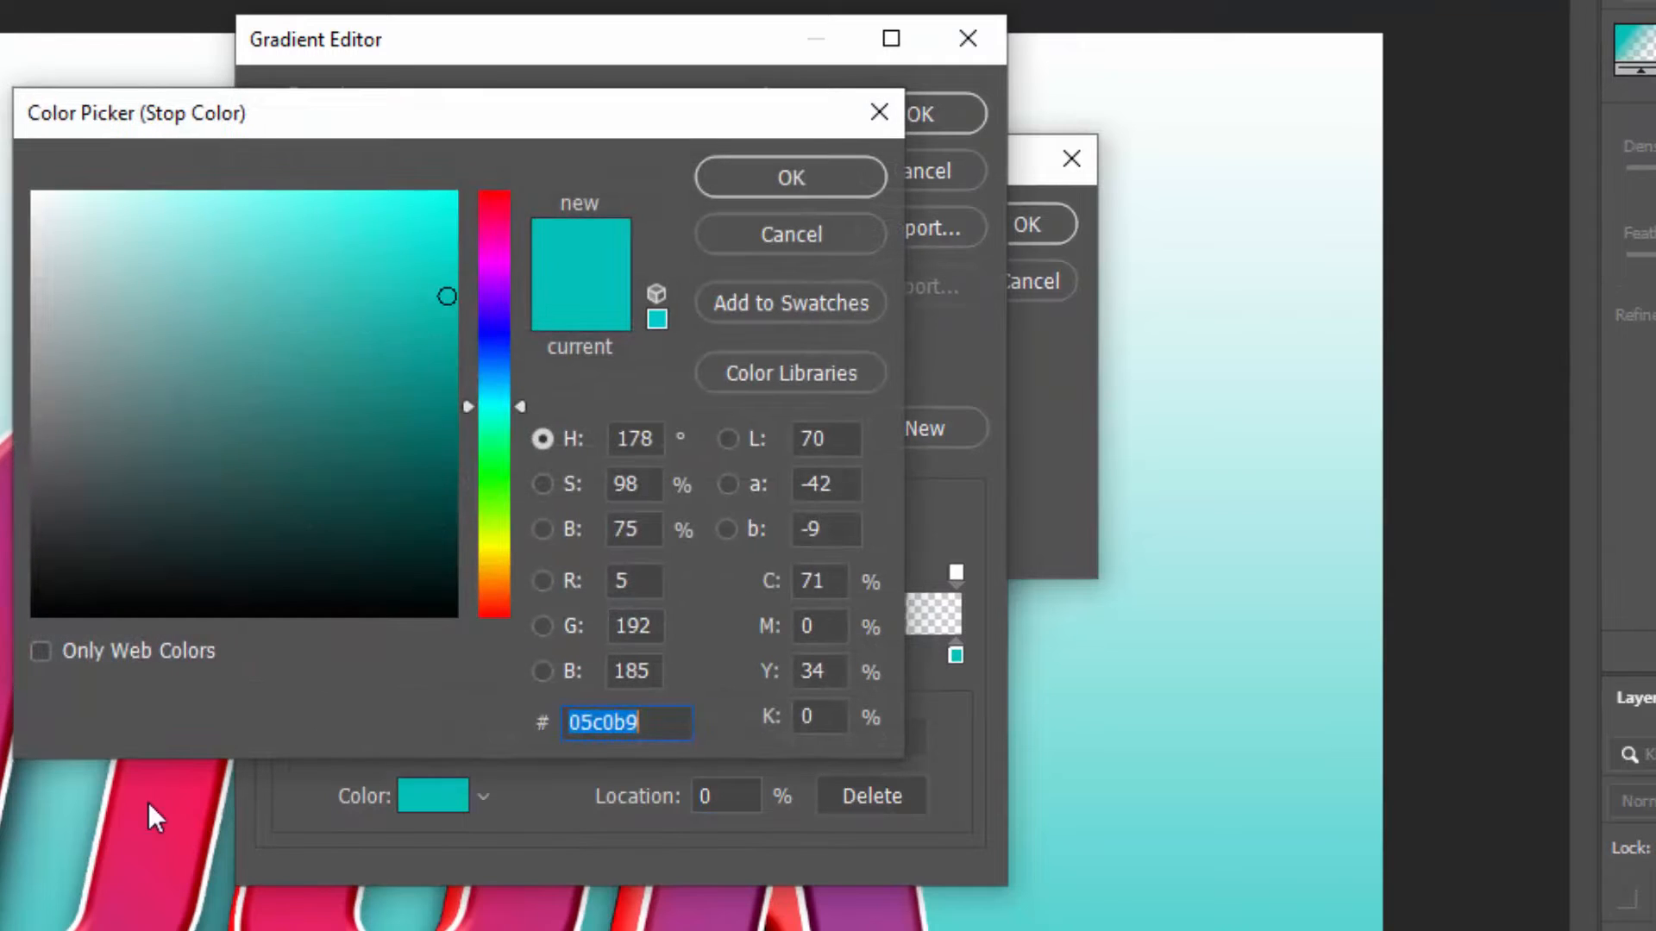
pyautogui.click(150, 797)
pyautogui.click(820, 174)
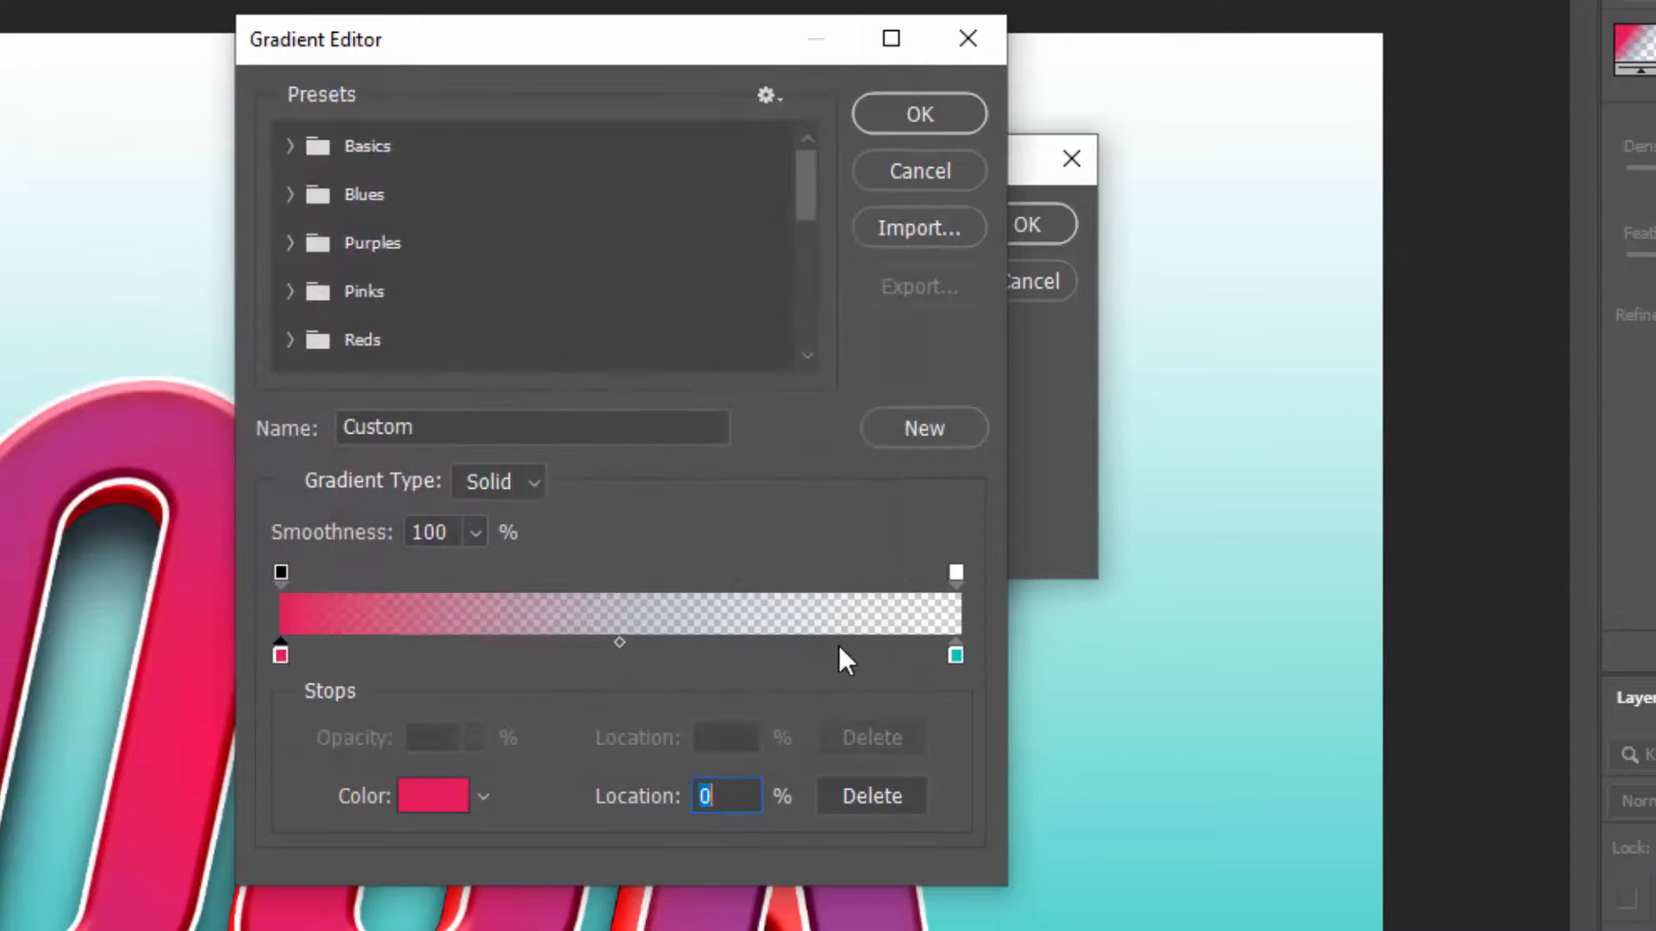
# Set the gradient's end color stop to #a04096, make its end opacity stop fully opaque and accept the gradient
pyautogui.click(956, 655)
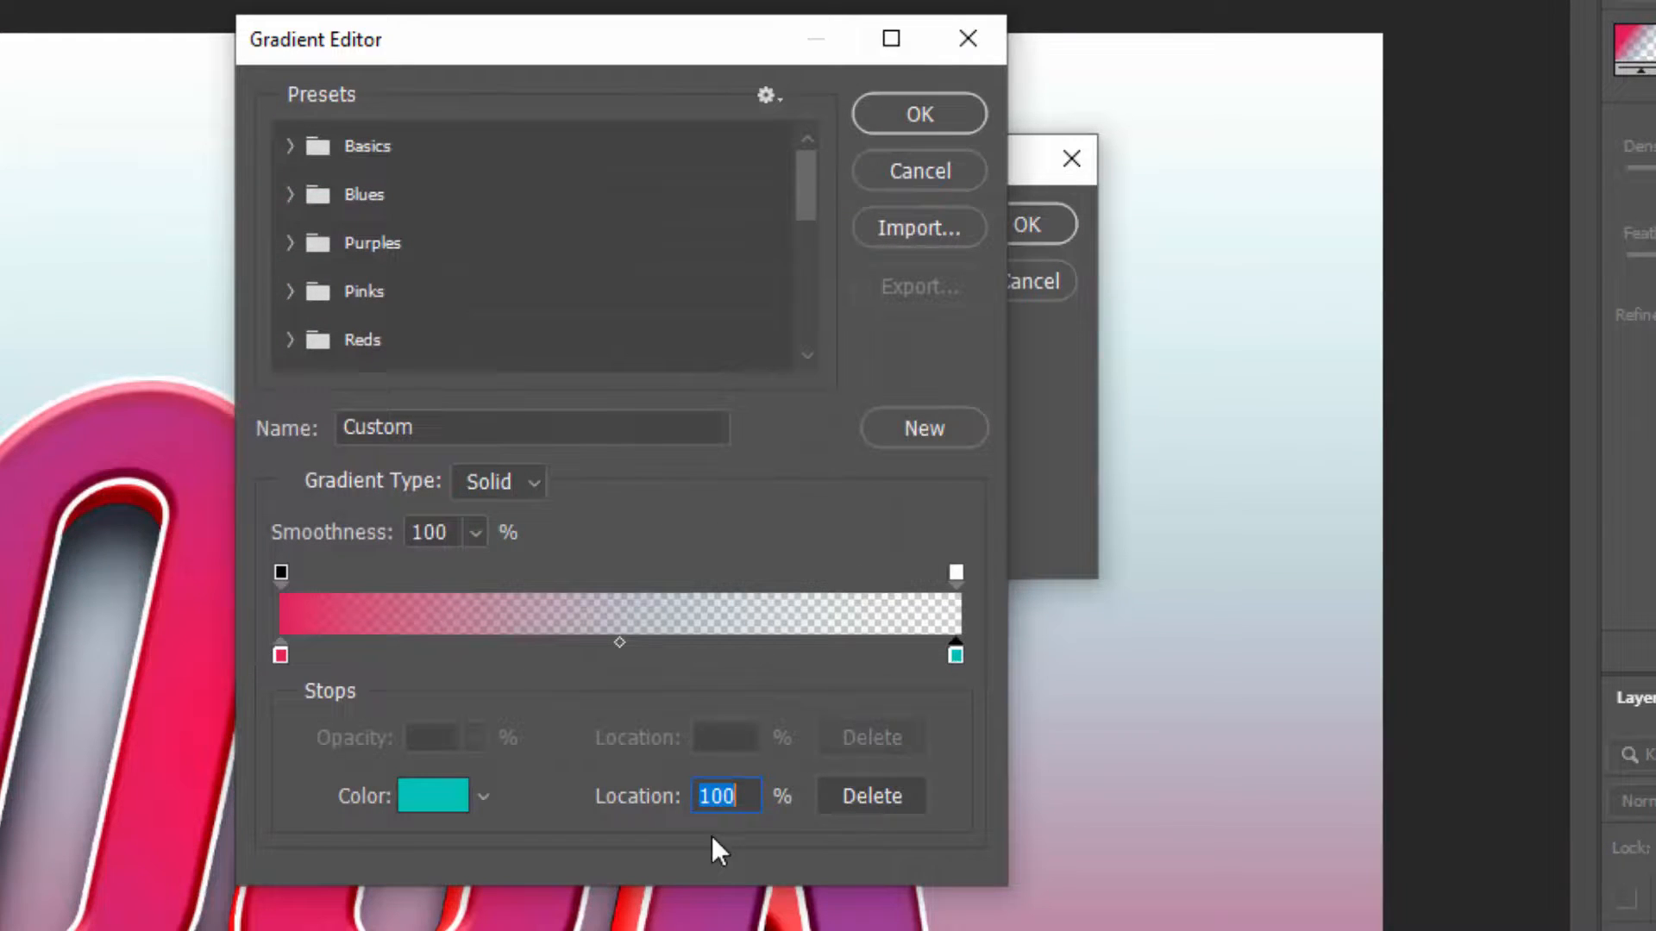
pyautogui.click(453, 807)
pyautogui.write('a04096')
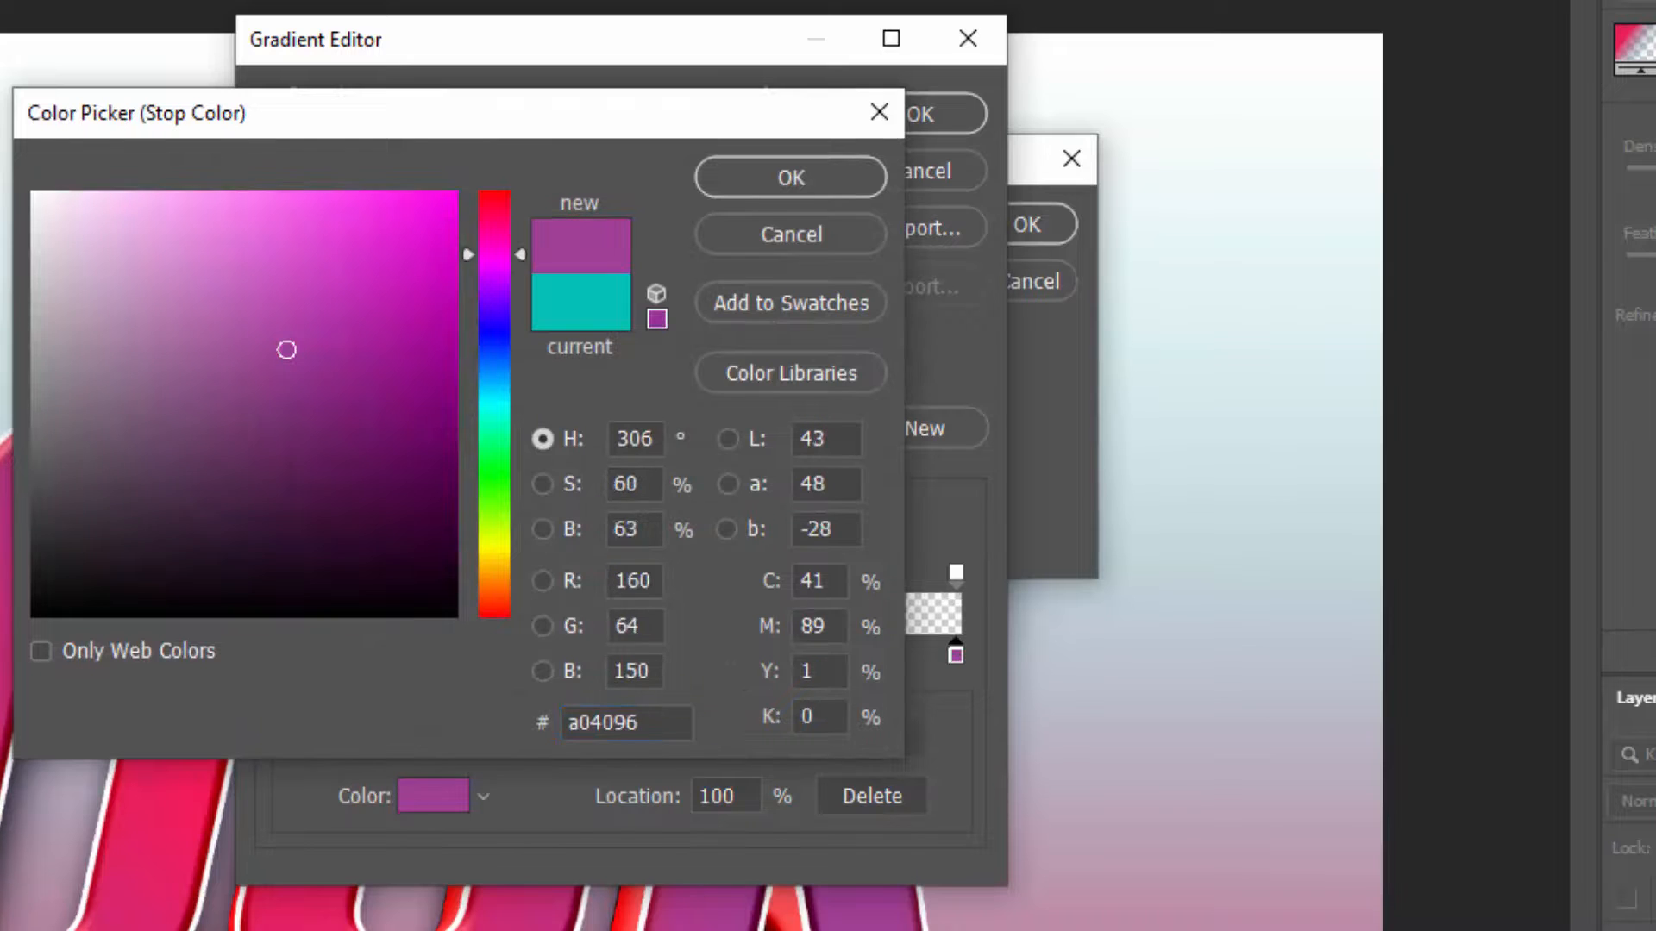
pyautogui.click(804, 179)
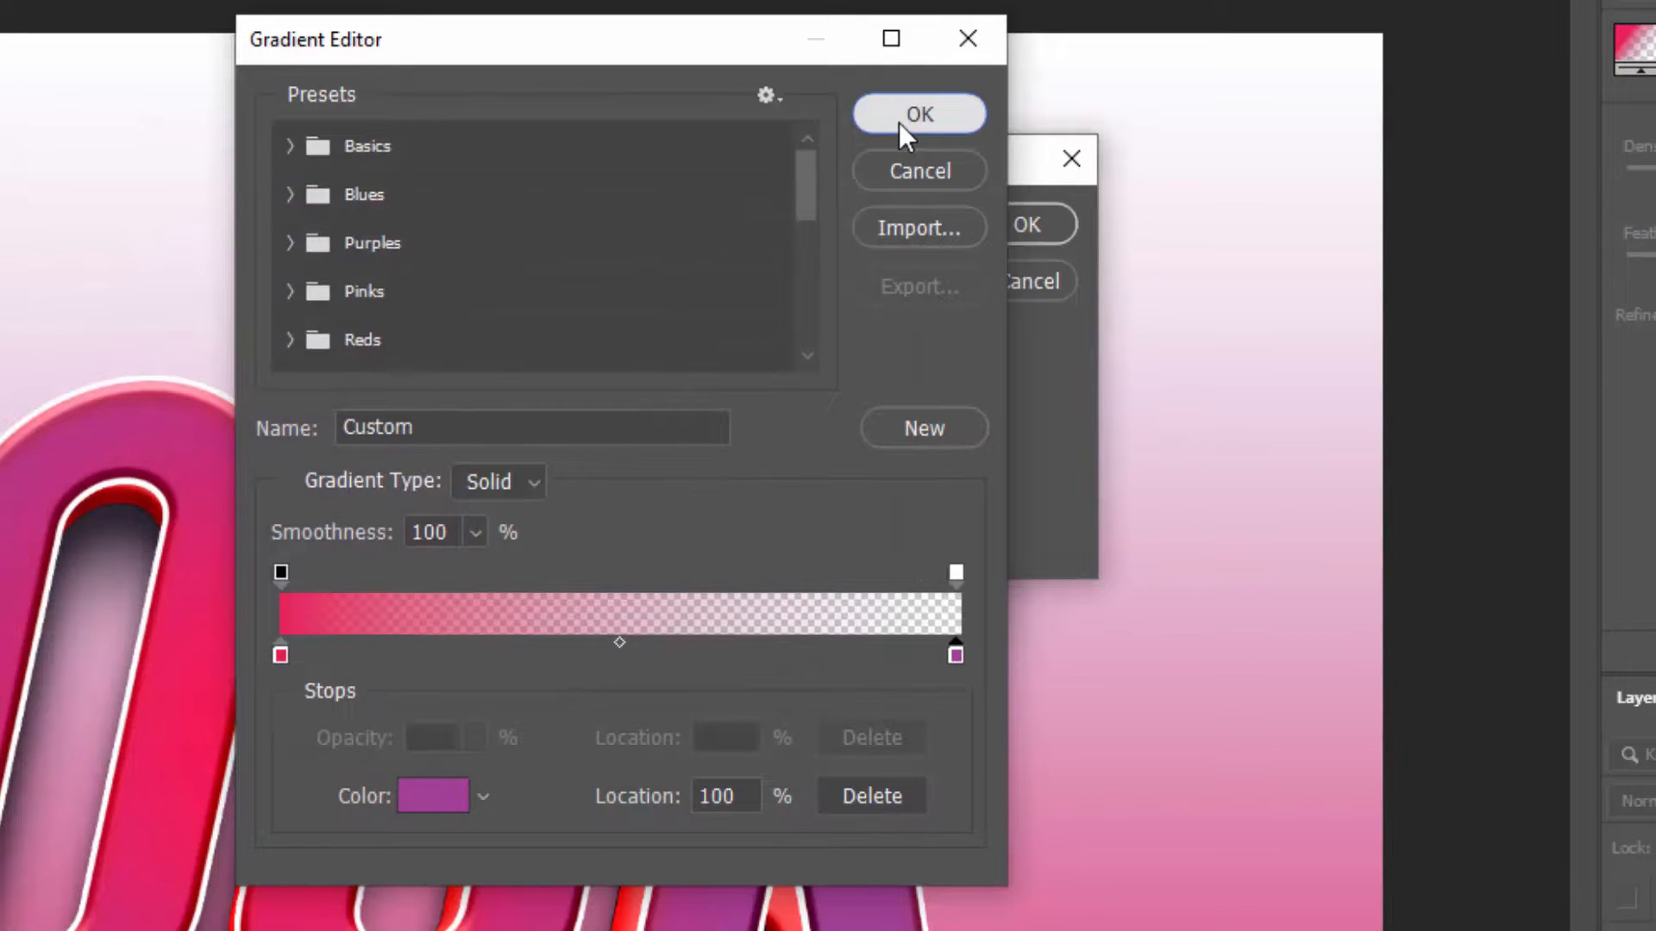
pyautogui.click(956, 572)
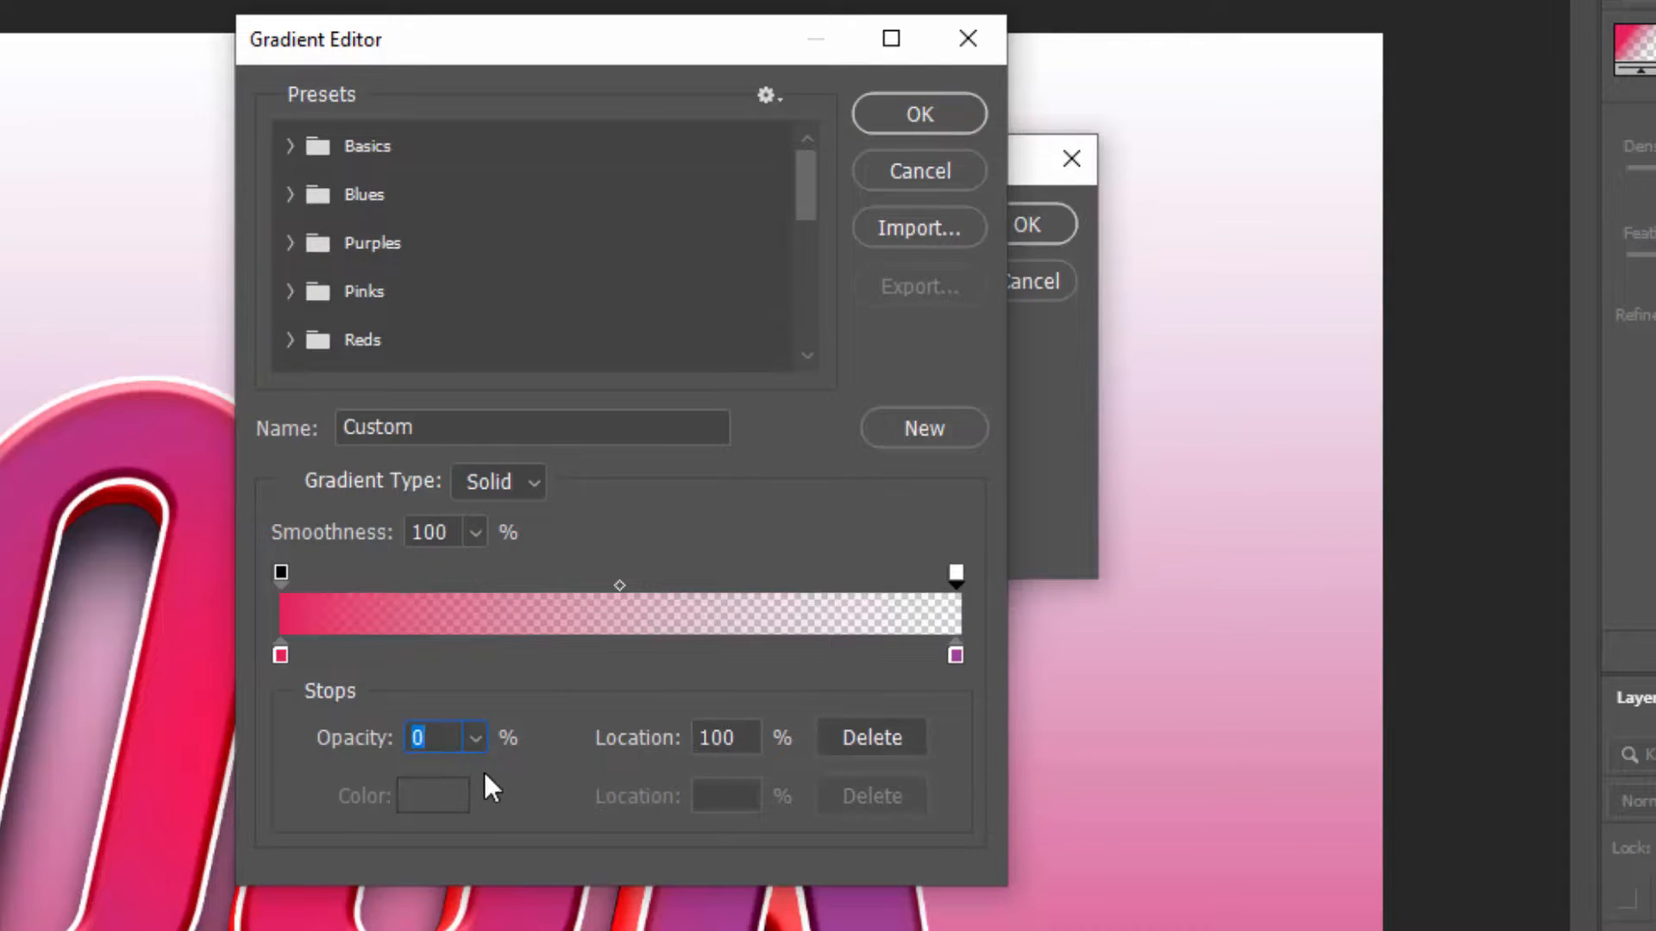
pyautogui.moveTo(477, 746); pyautogui.dragTo(805, 519)
pyautogui.click(912, 113)
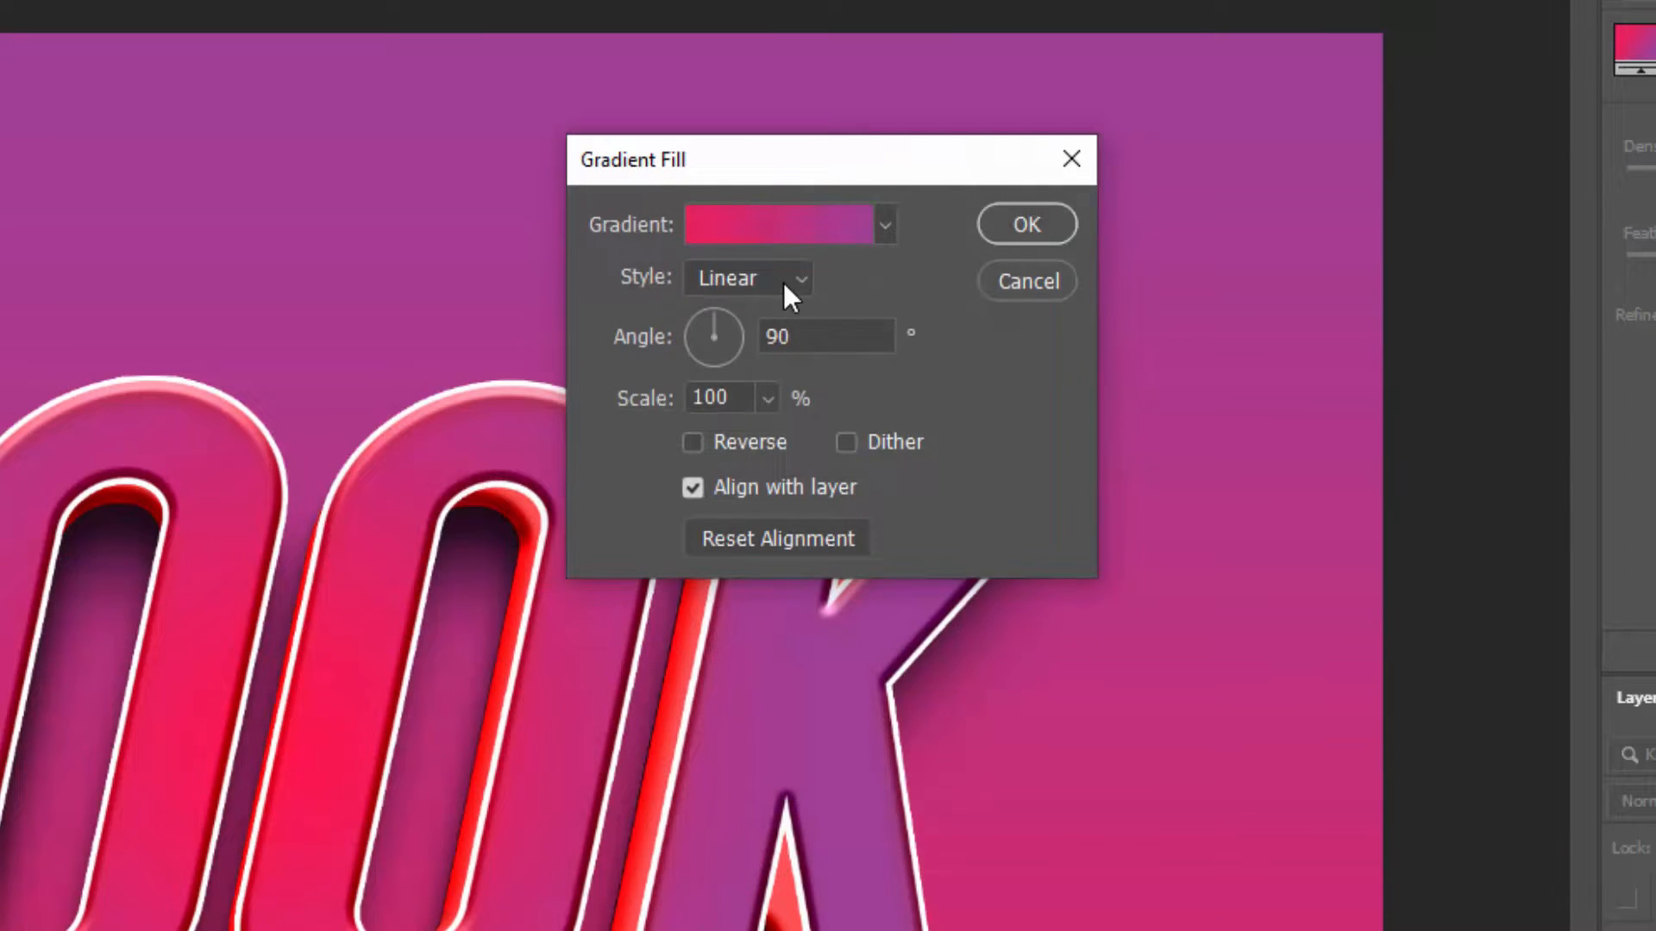
# Set the gradient fill to Radial style with Reverse enabled and a scale of 286%
pyautogui.click(783, 282)
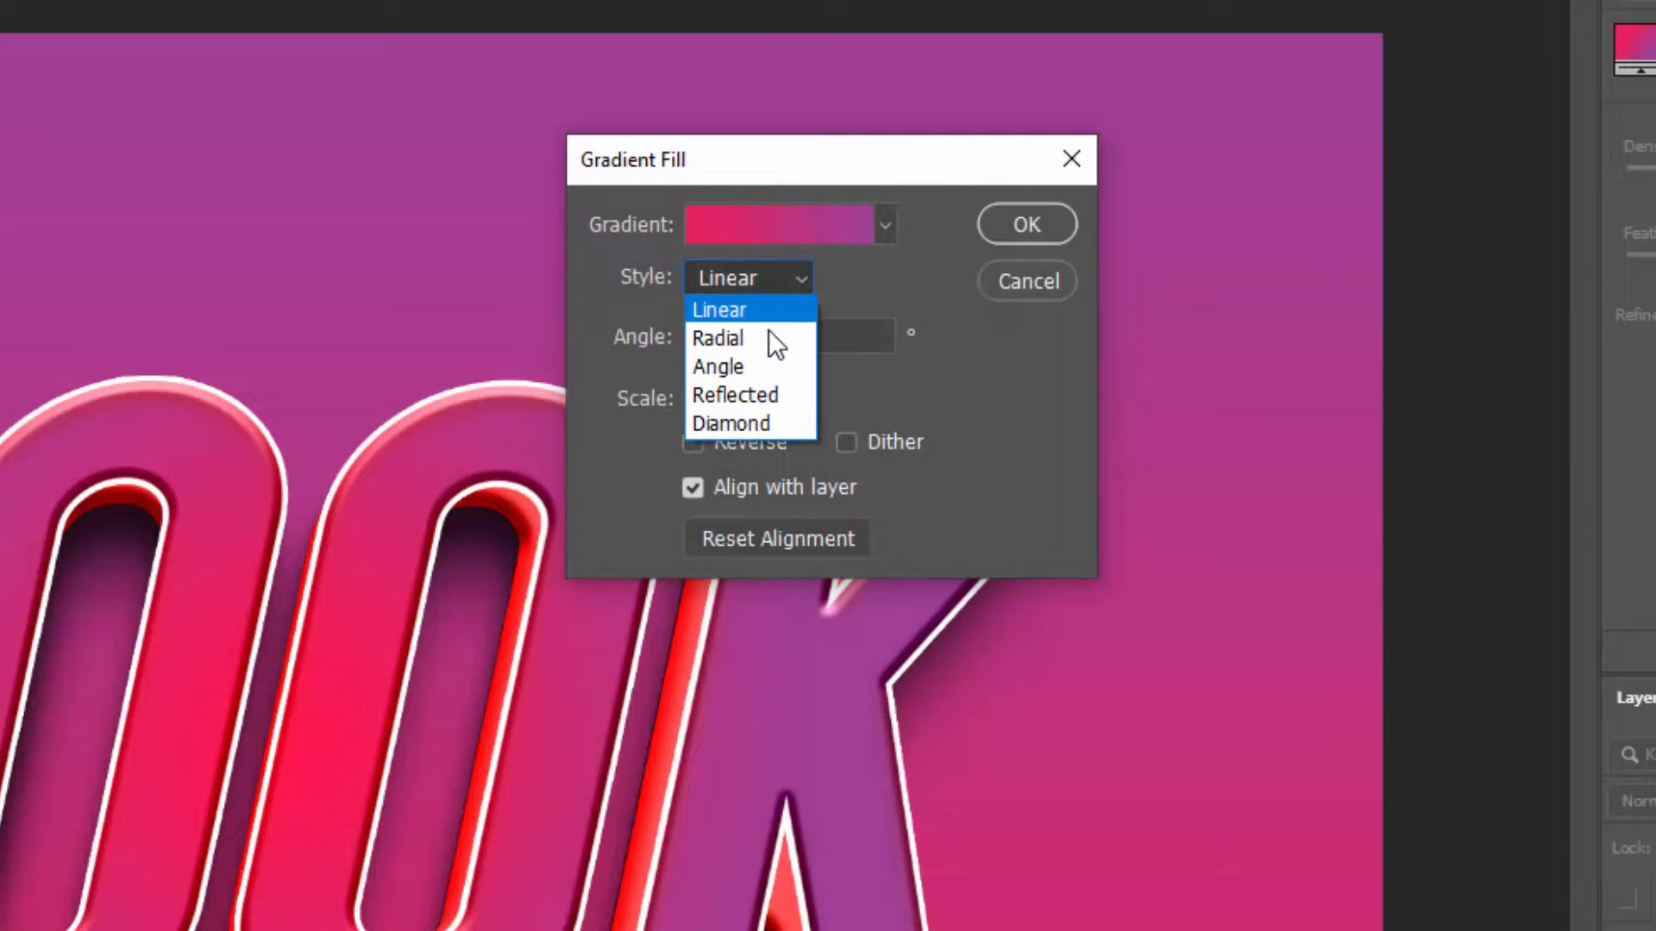
pyautogui.click(762, 342)
pyautogui.moveTo(805, 169); pyautogui.dragTo(1293, 110)
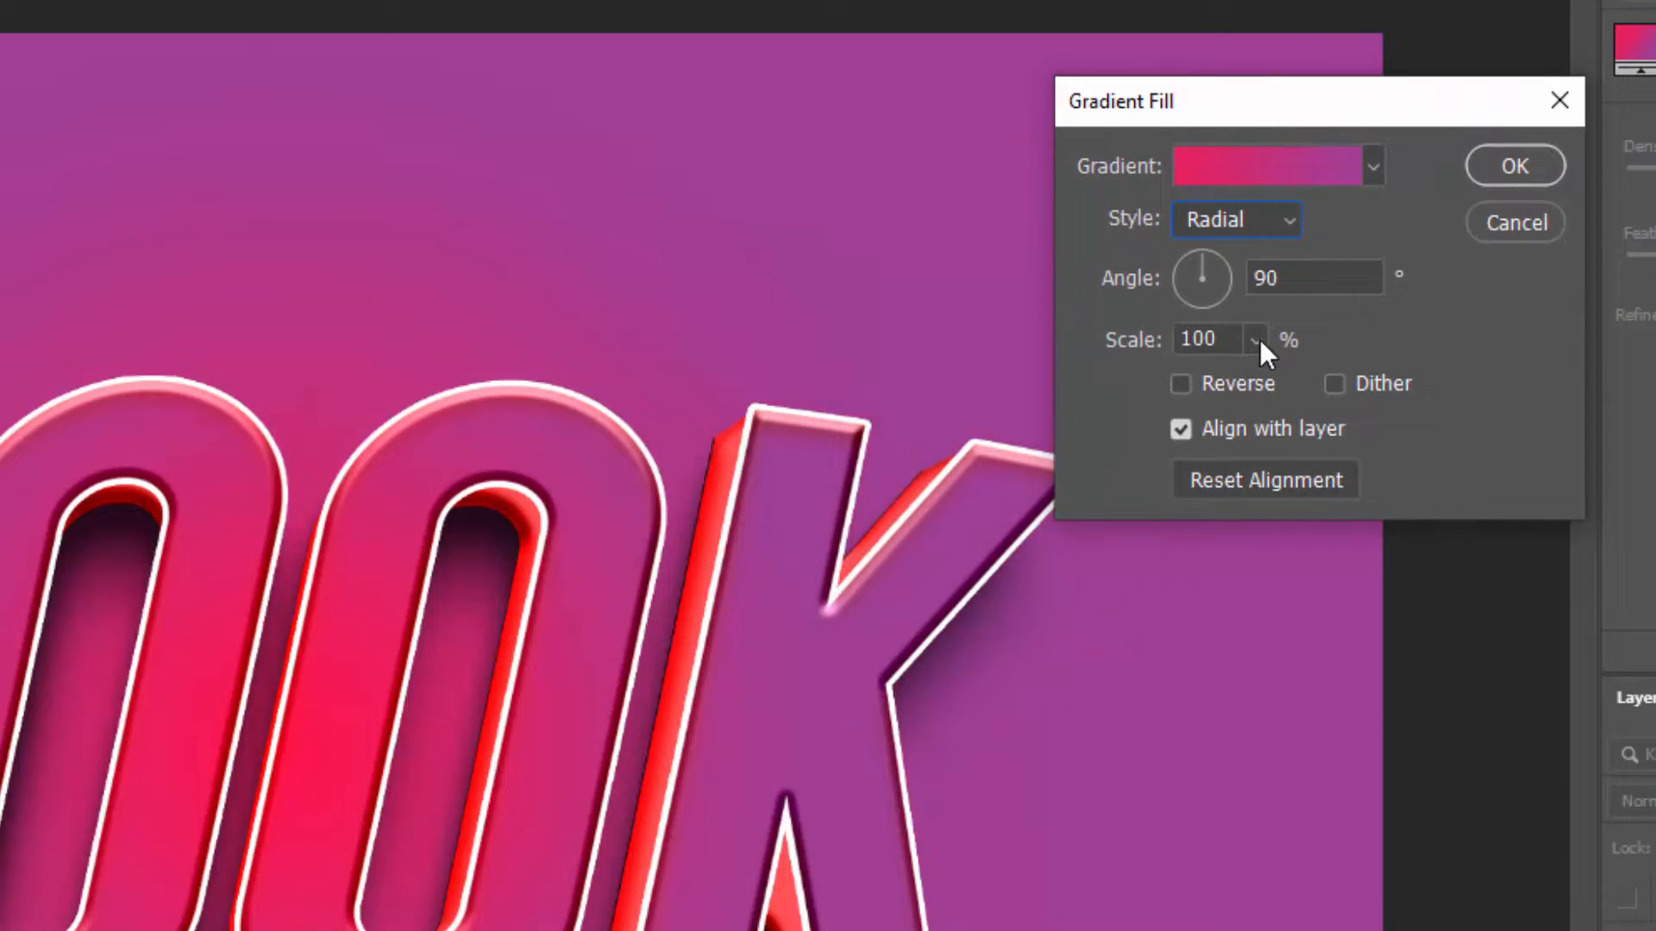
pyautogui.click(1255, 385)
pyautogui.click(1257, 340)
pyautogui.moveTo(1271, 376); pyautogui.dragTo(1283, 381)
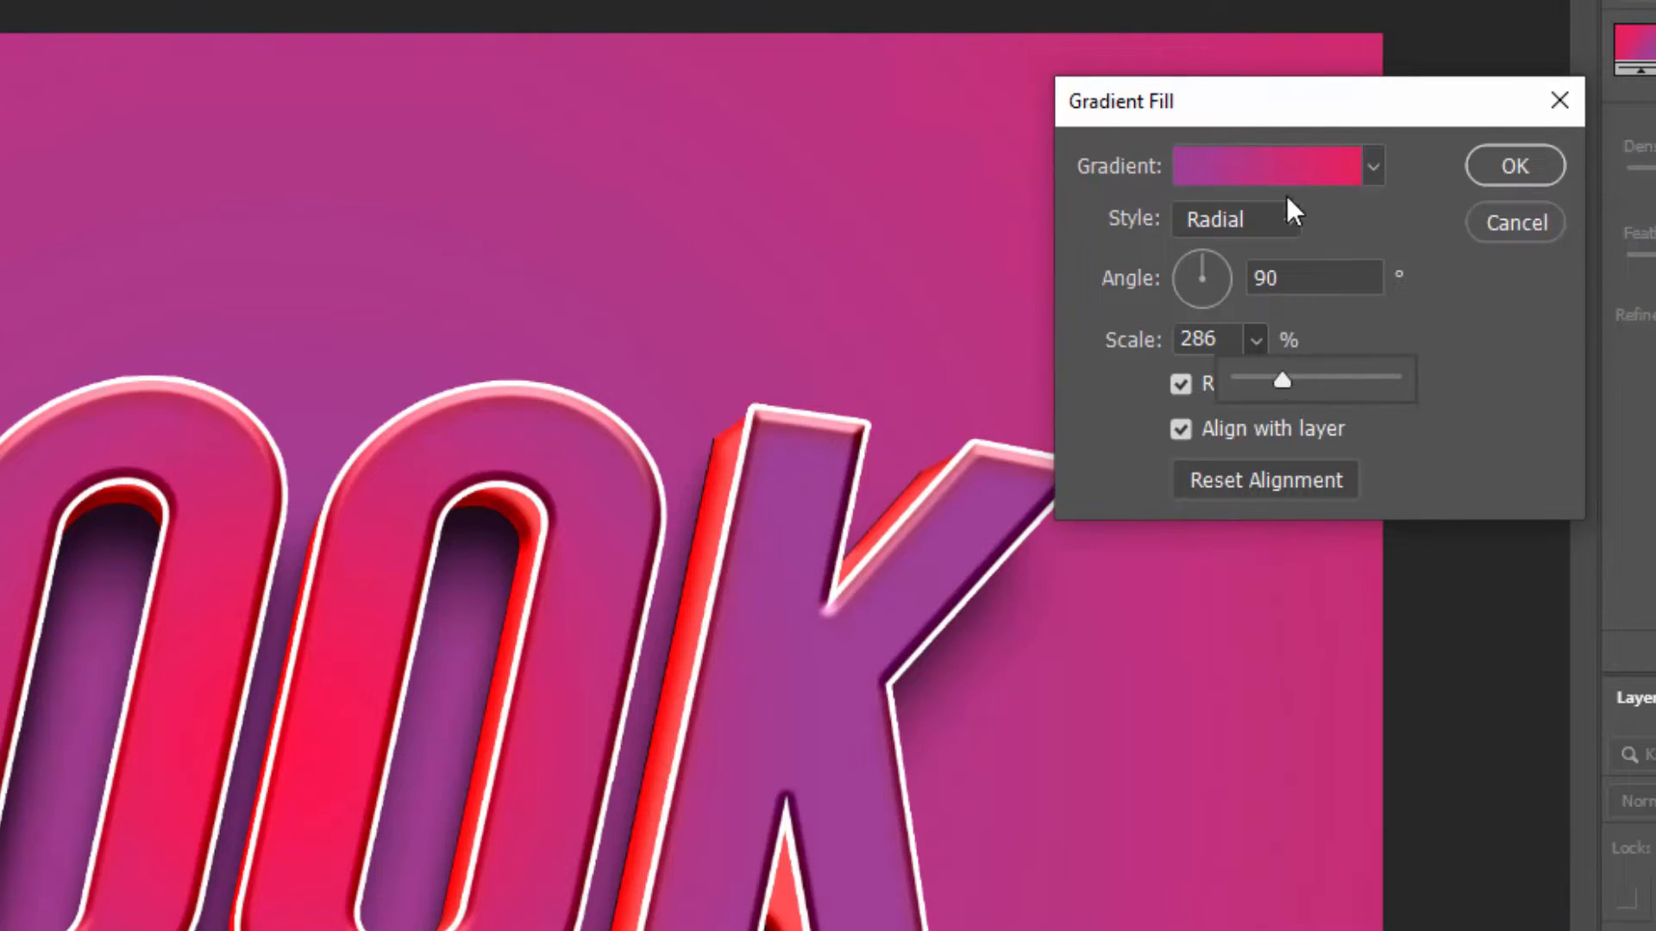
# Change the gradient's purple end stop to the brighter pink #e151d2 and apply the gradient fill
pyautogui.click(1239, 172)
pyautogui.click(954, 656)
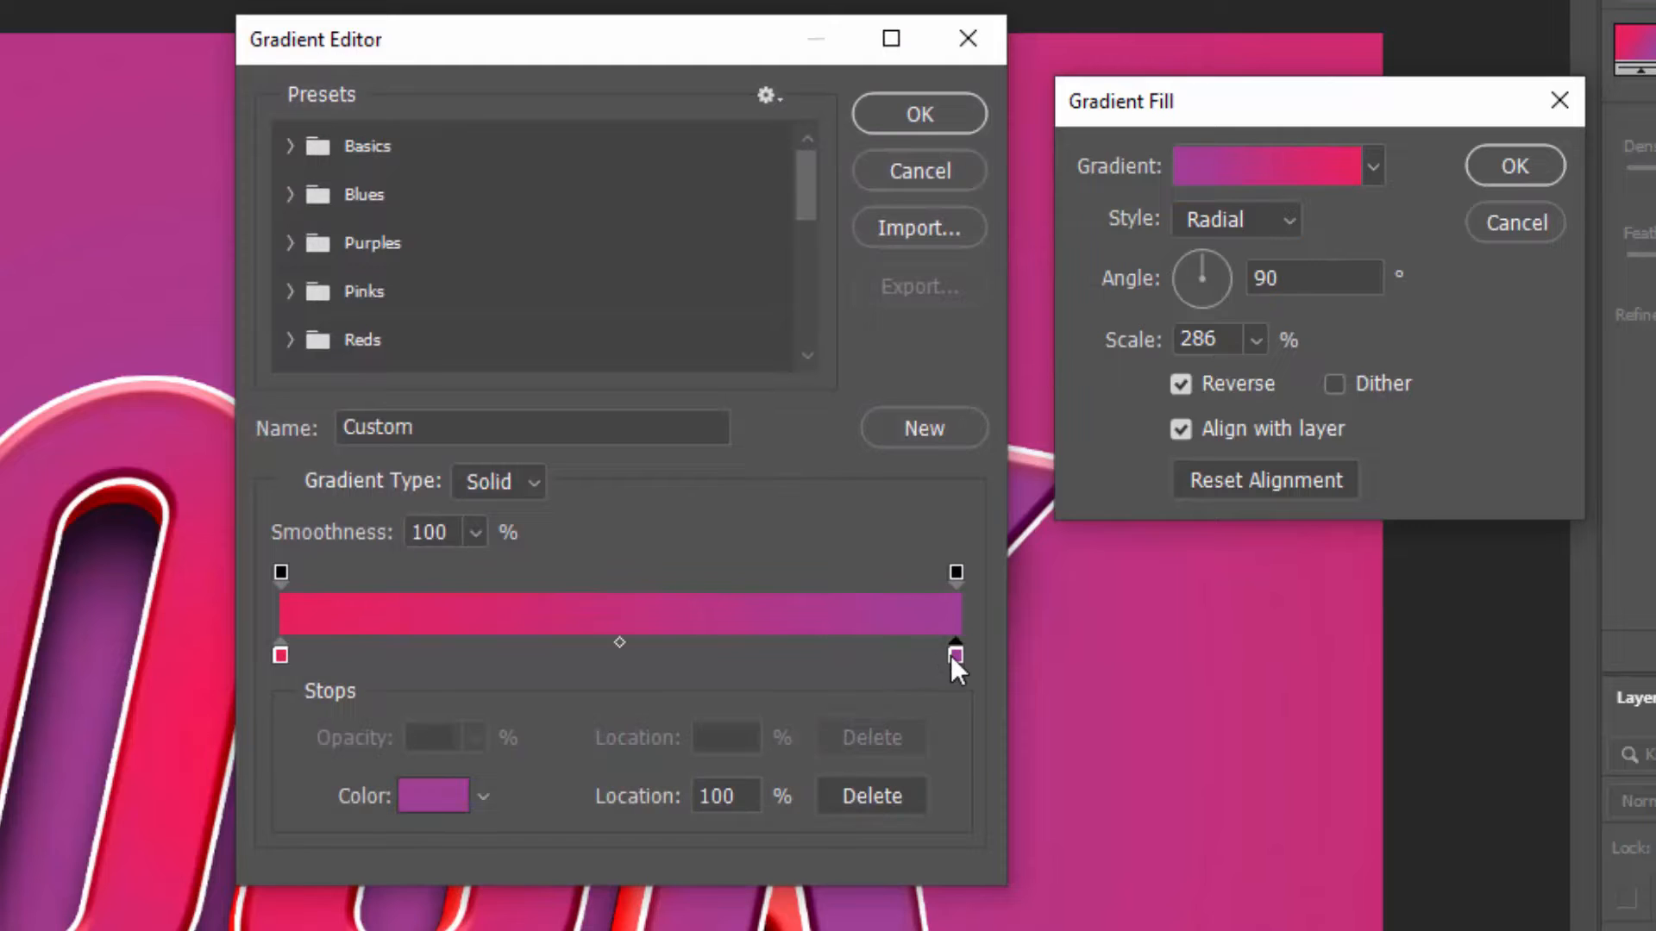
pyautogui.click(405, 793)
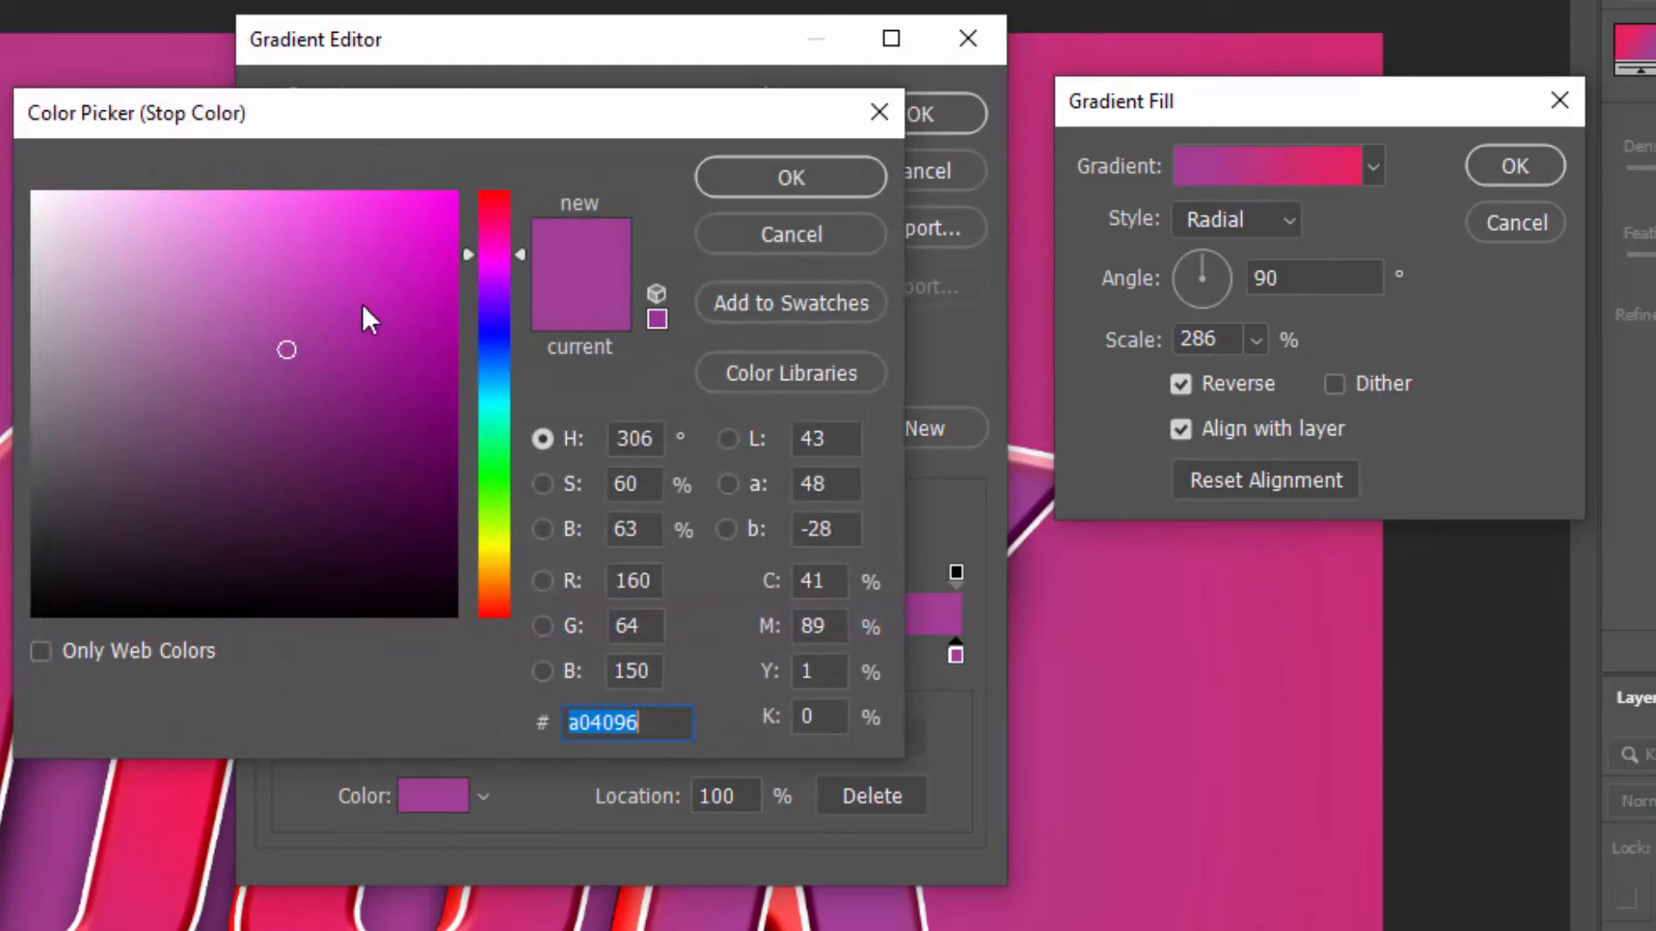
pyautogui.click(303, 248)
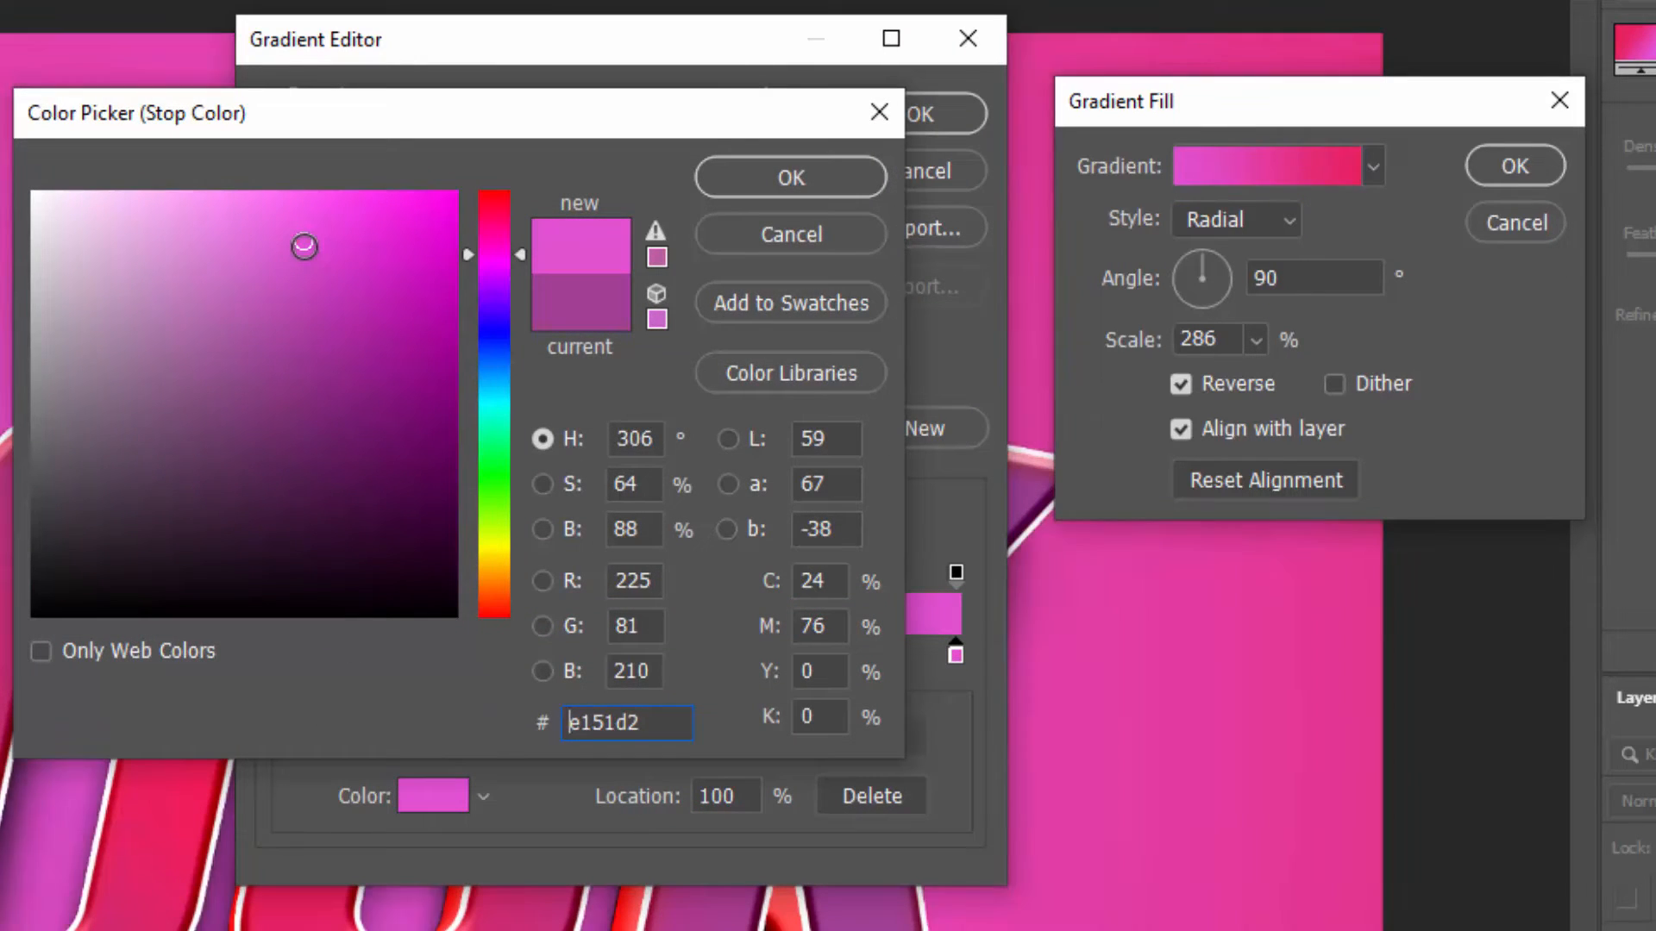
pyautogui.click(750, 179)
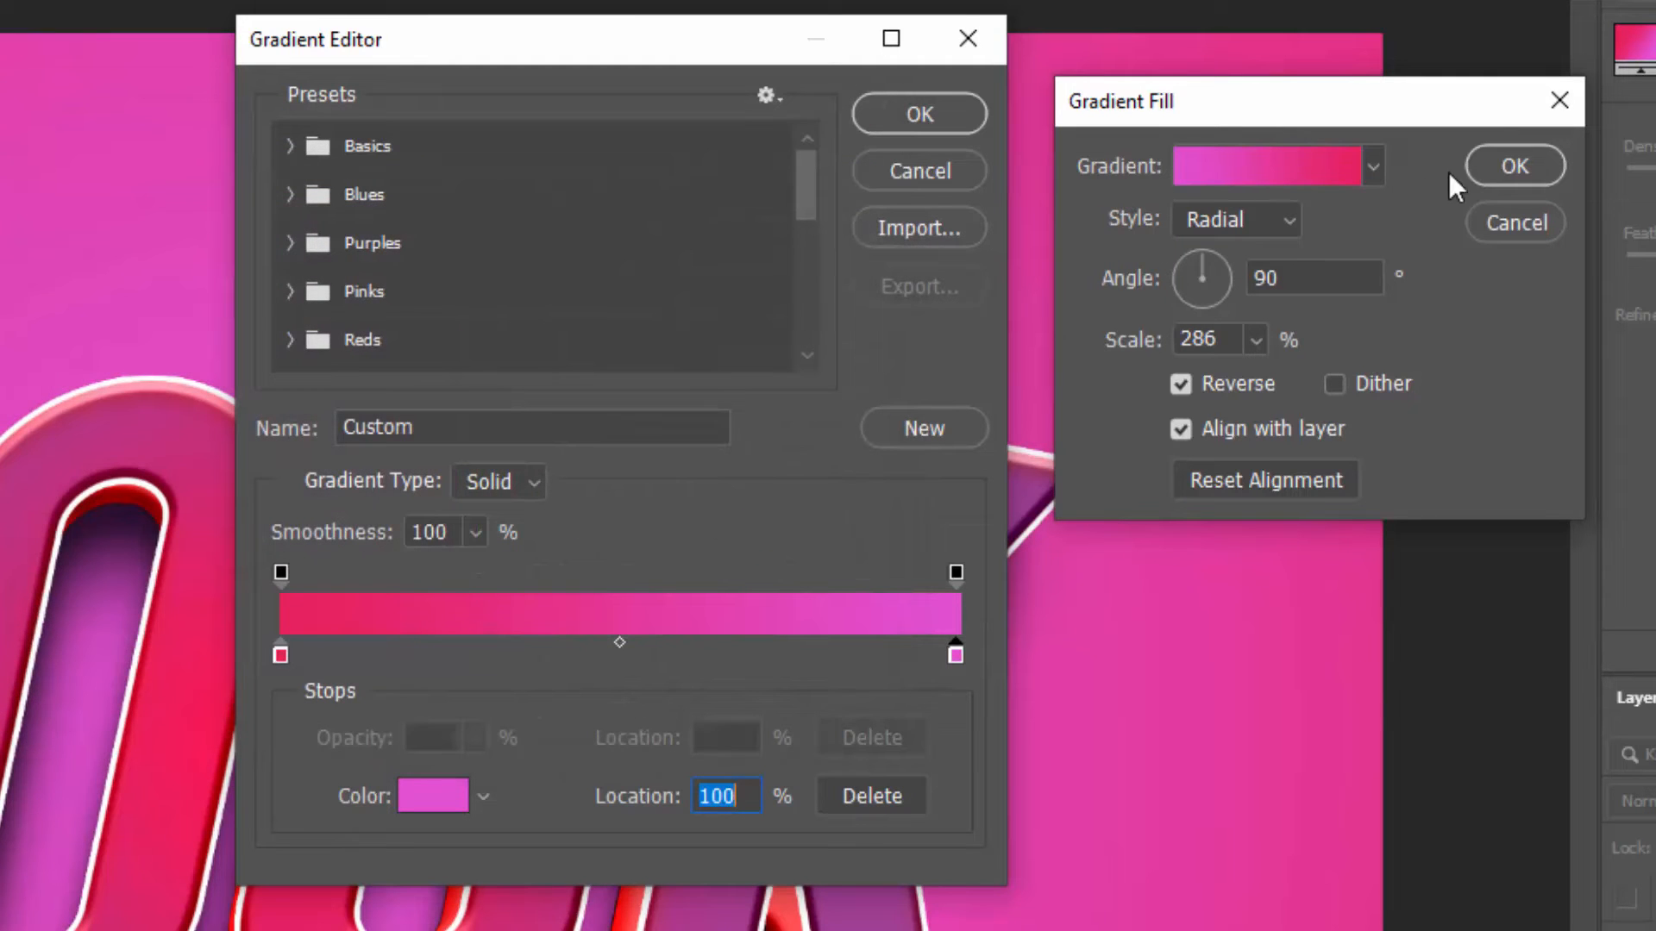
pyautogui.click(921, 113)
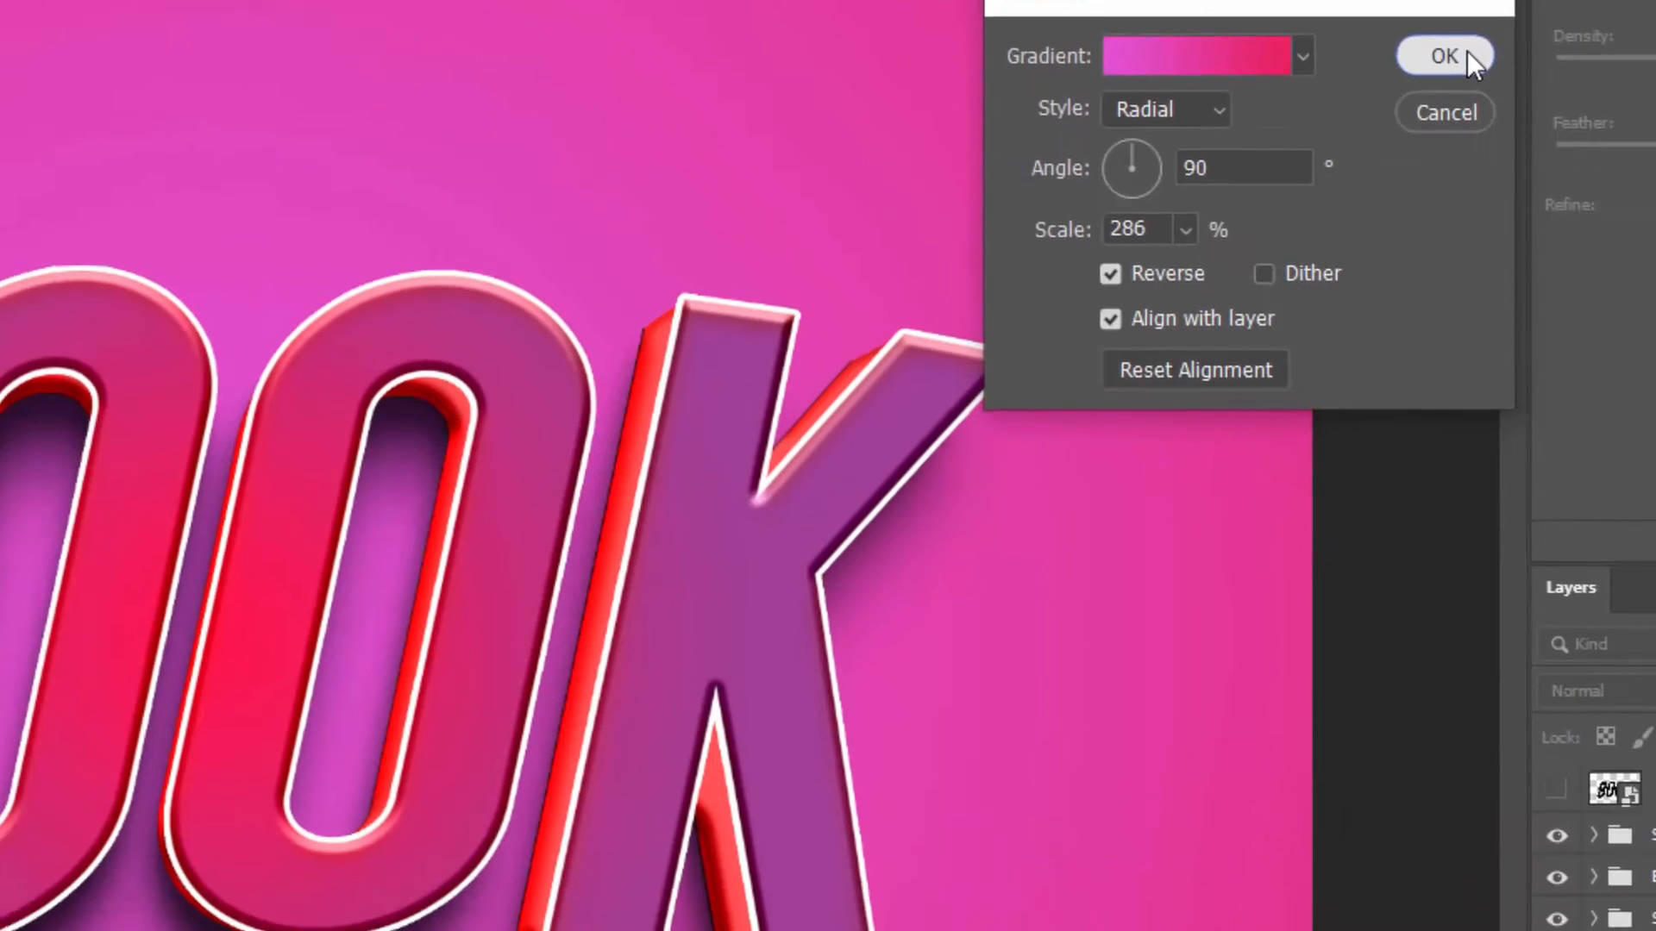
pyautogui.click(1541, 164)
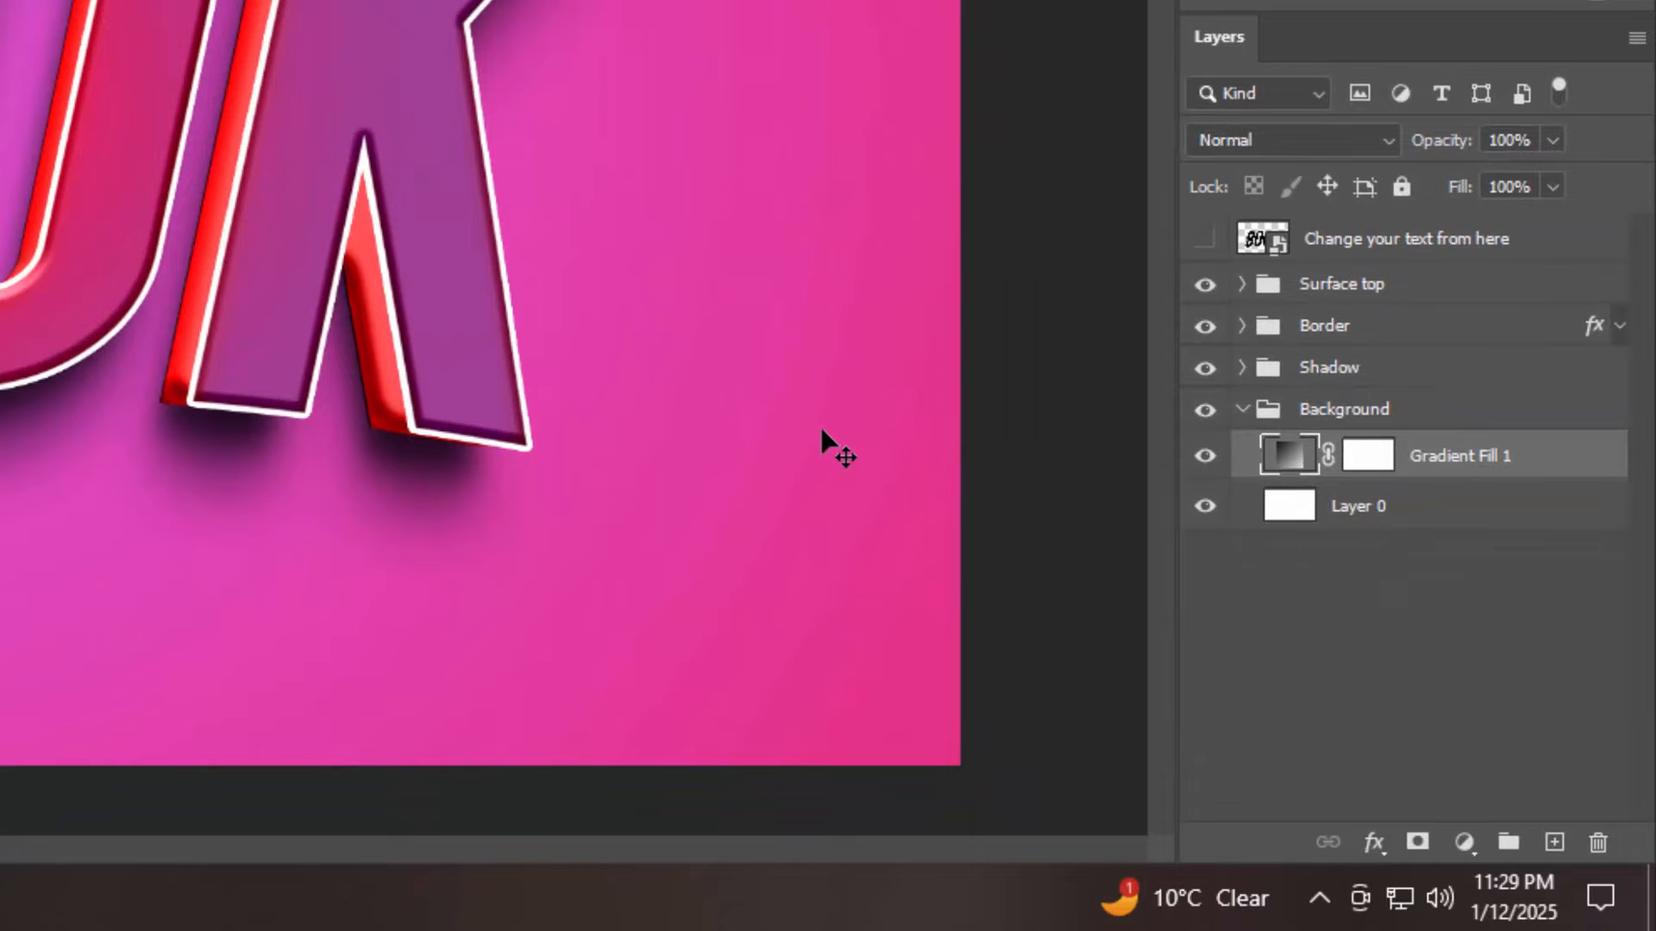
# Collapse the Background group, add a Hue/Saturation adjustment layer above Surface top and raise the hue to shift the artwork to orange-red tones
pyautogui.click(1242, 409)
pyautogui.click(1382, 288)
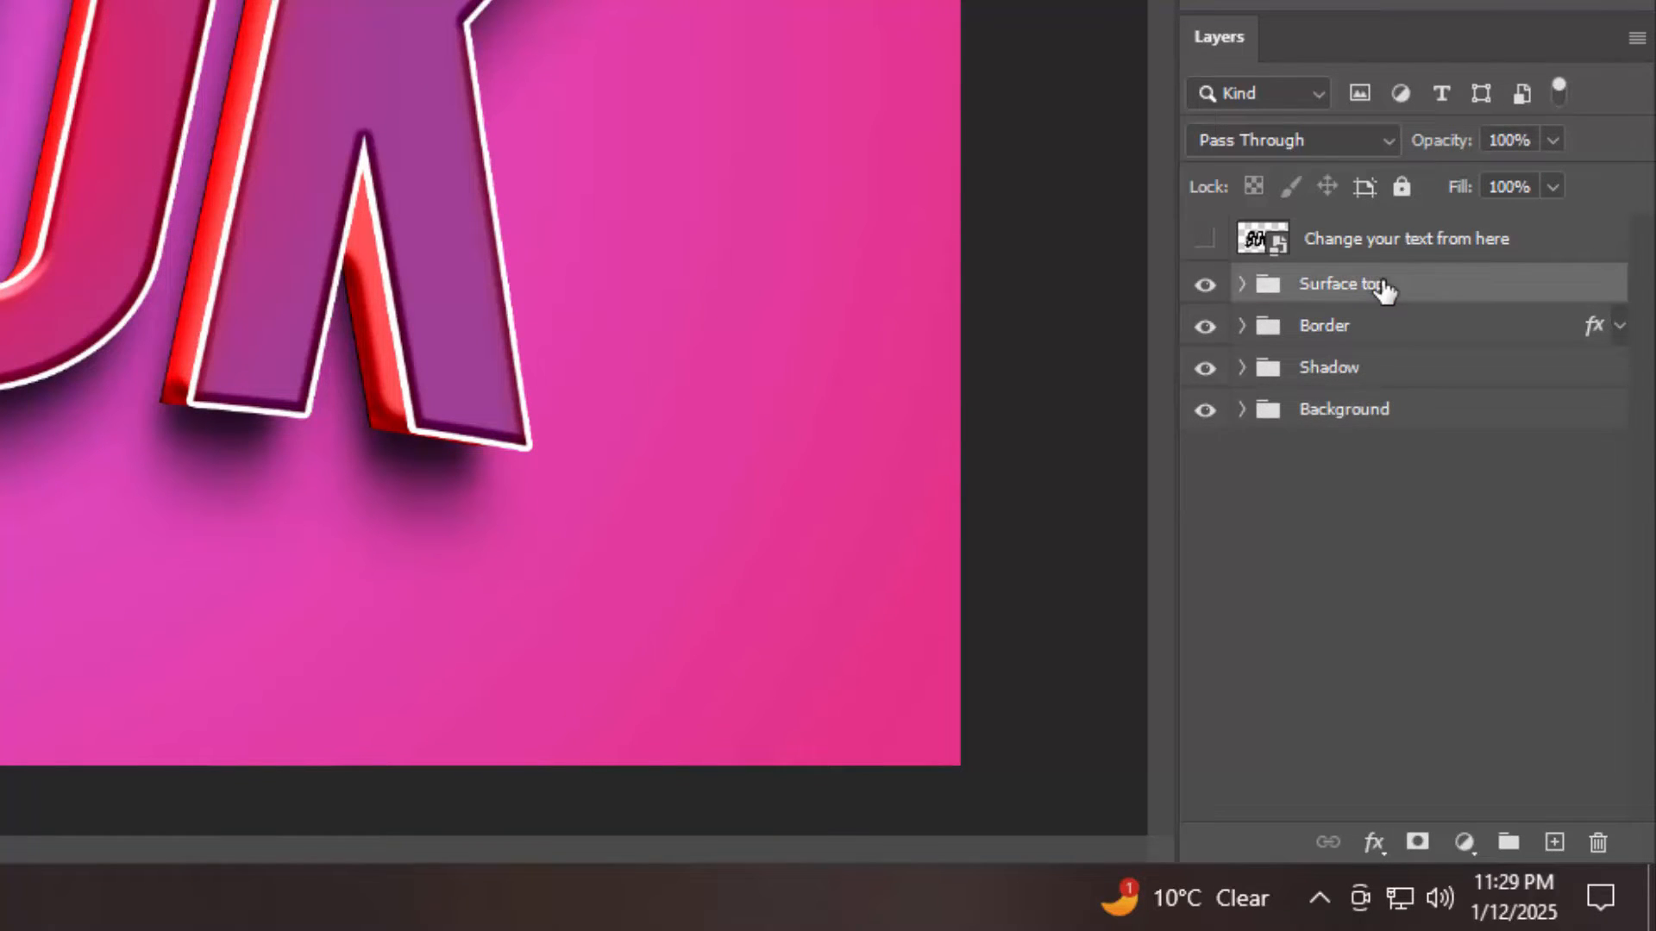
pyautogui.click(1464, 843)
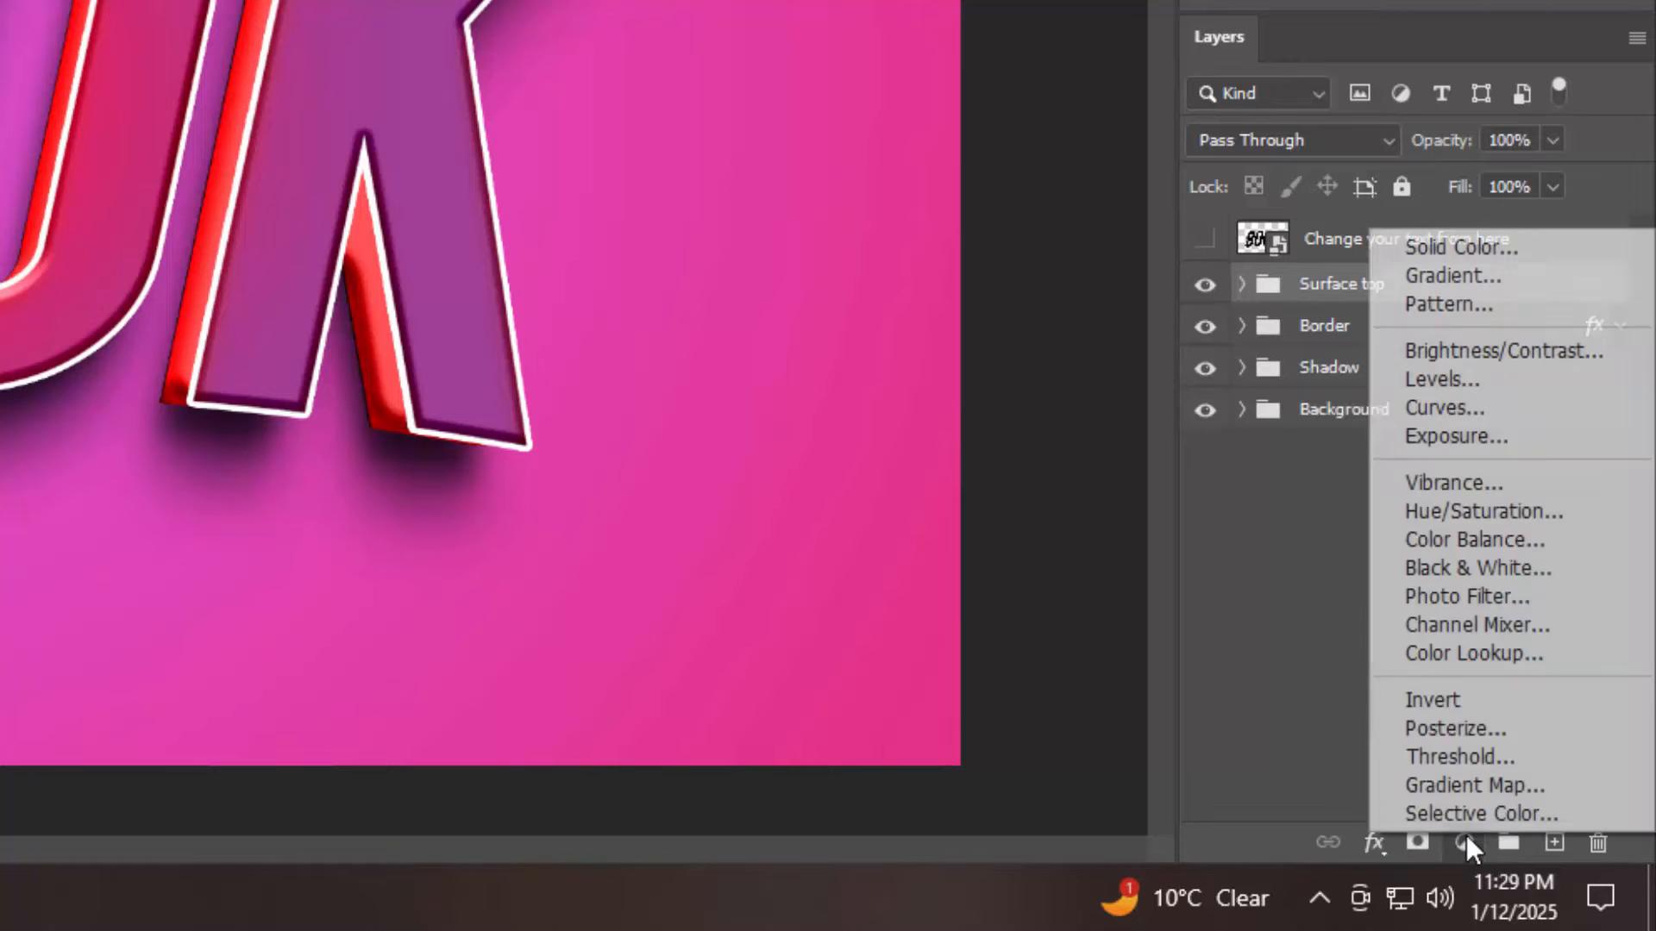
pyautogui.click(1480, 512)
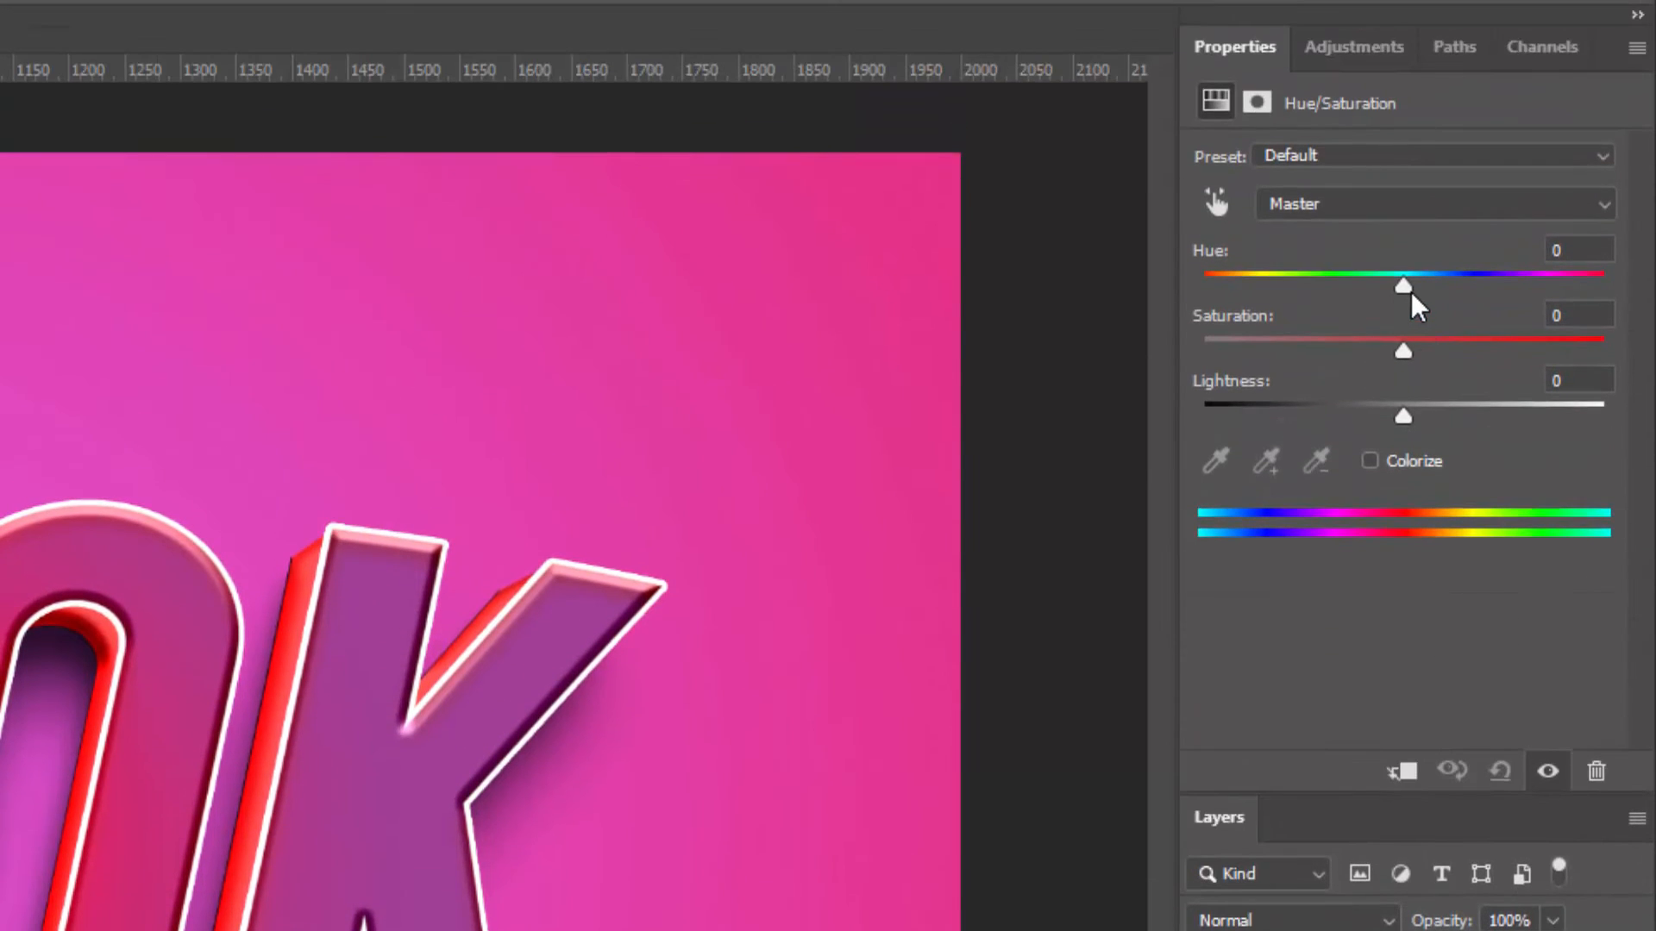
pyautogui.moveTo(1412, 293); pyautogui.dragTo(1460, 296)
pyautogui.moveTo(125, 128)
pyautogui.mouseDown()
pyautogui.moveTo(169, 137)
pyautogui.moveTo(134, 126)
pyautogui.mouseUp()
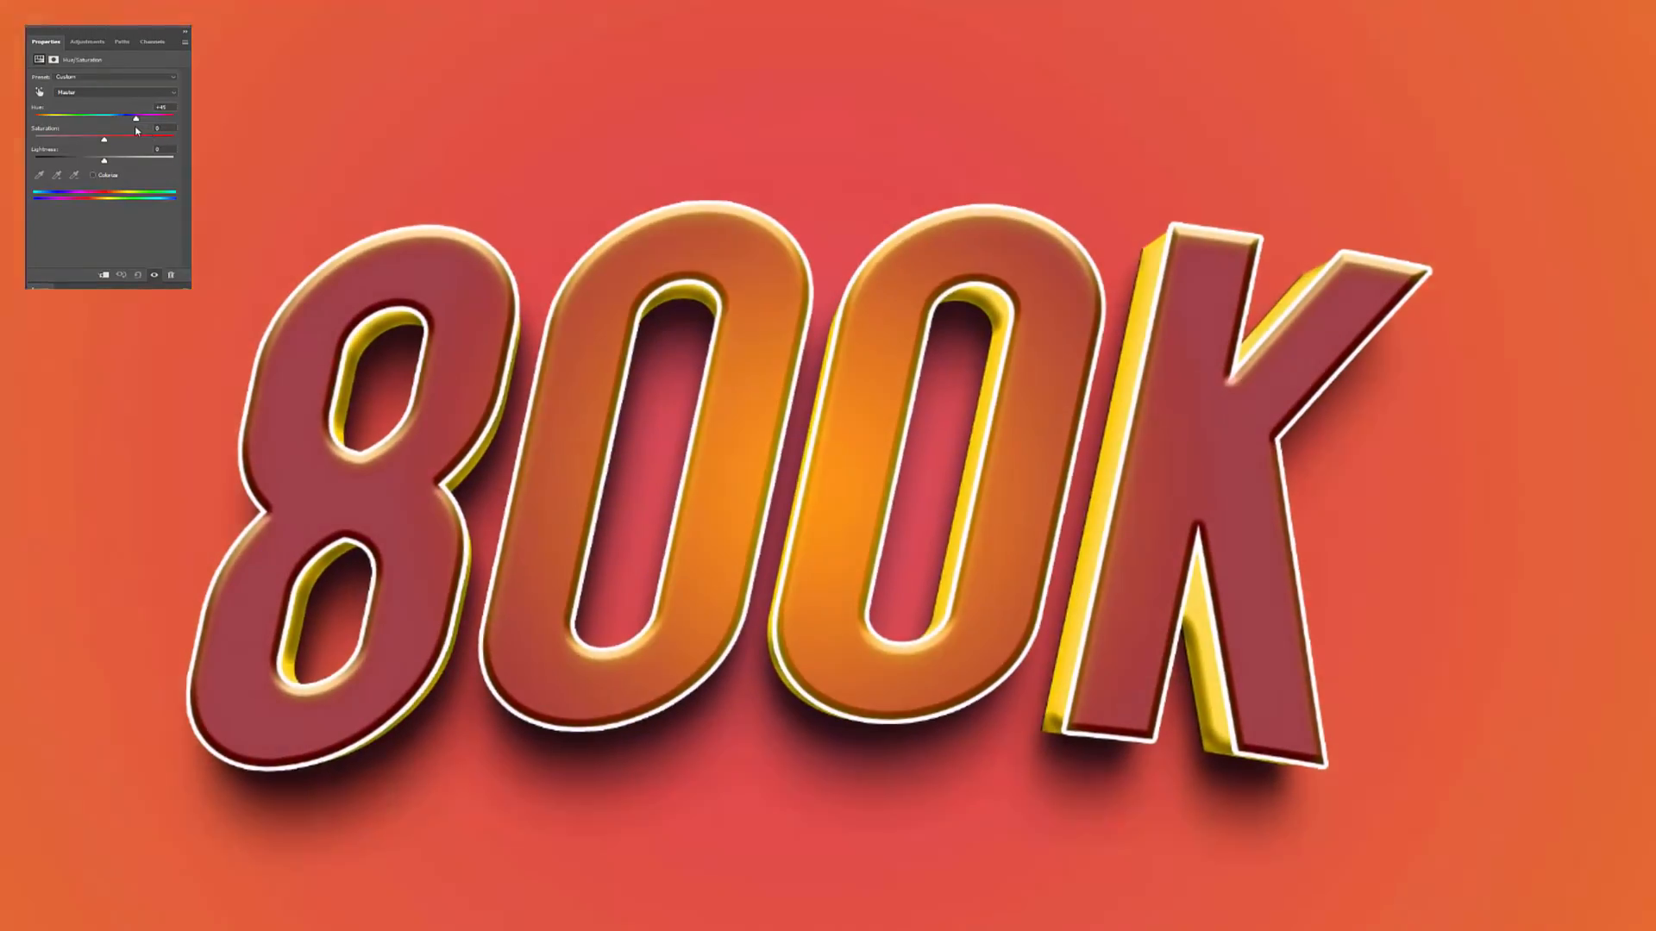